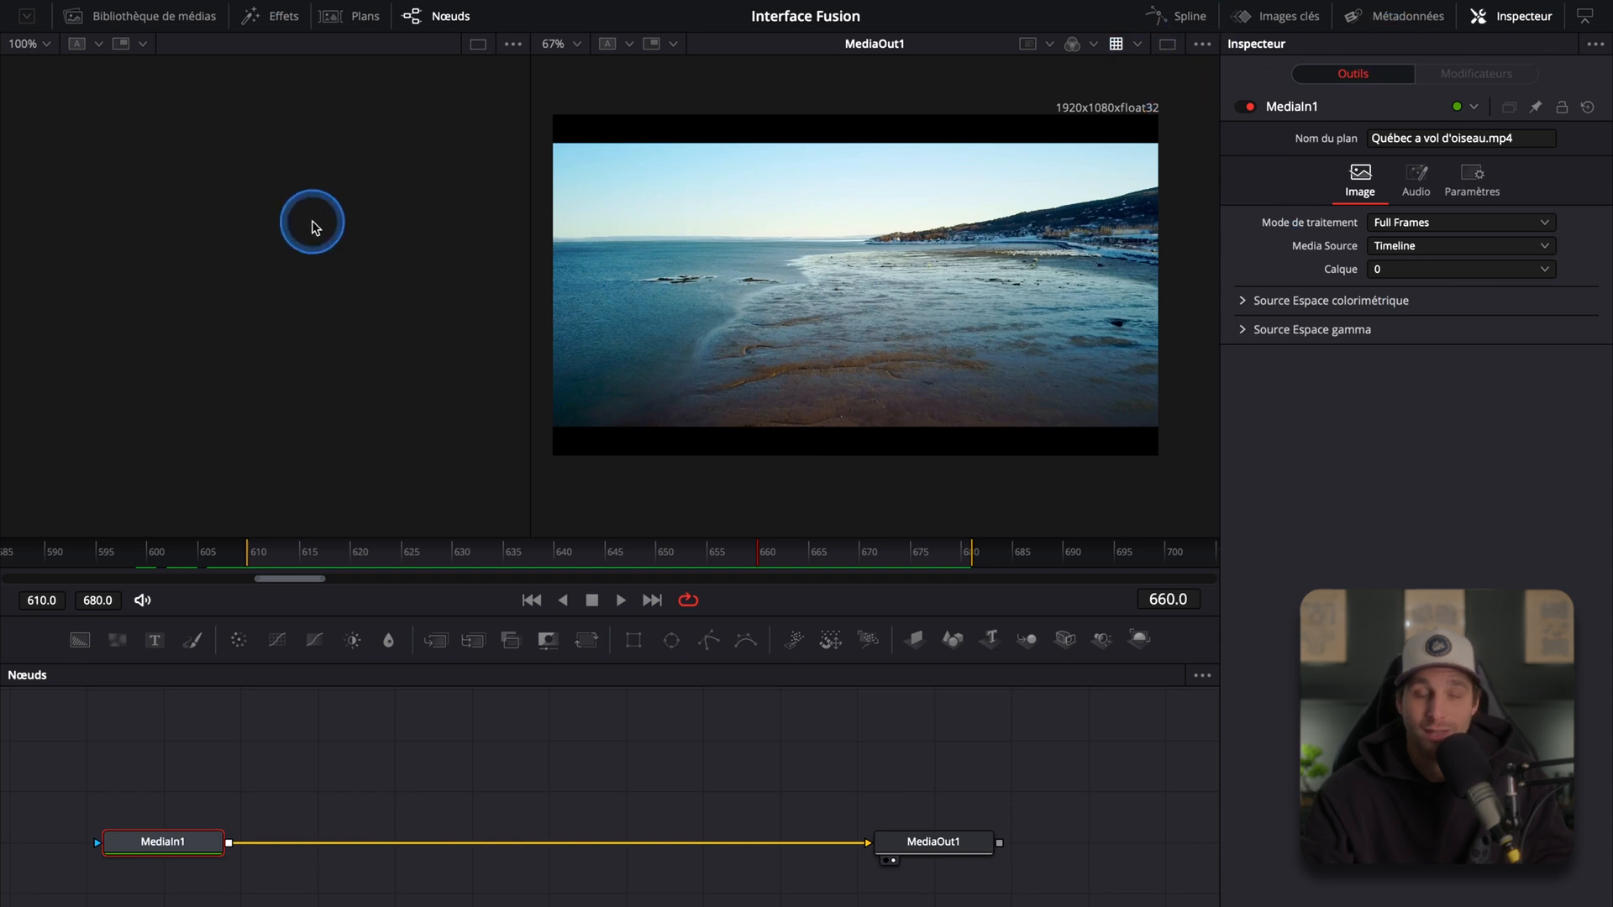
Step: Drag the Recording (1080p).mp4 clip from the media pool's Footage bin into the node graph and delete the new node
click(185, 18)
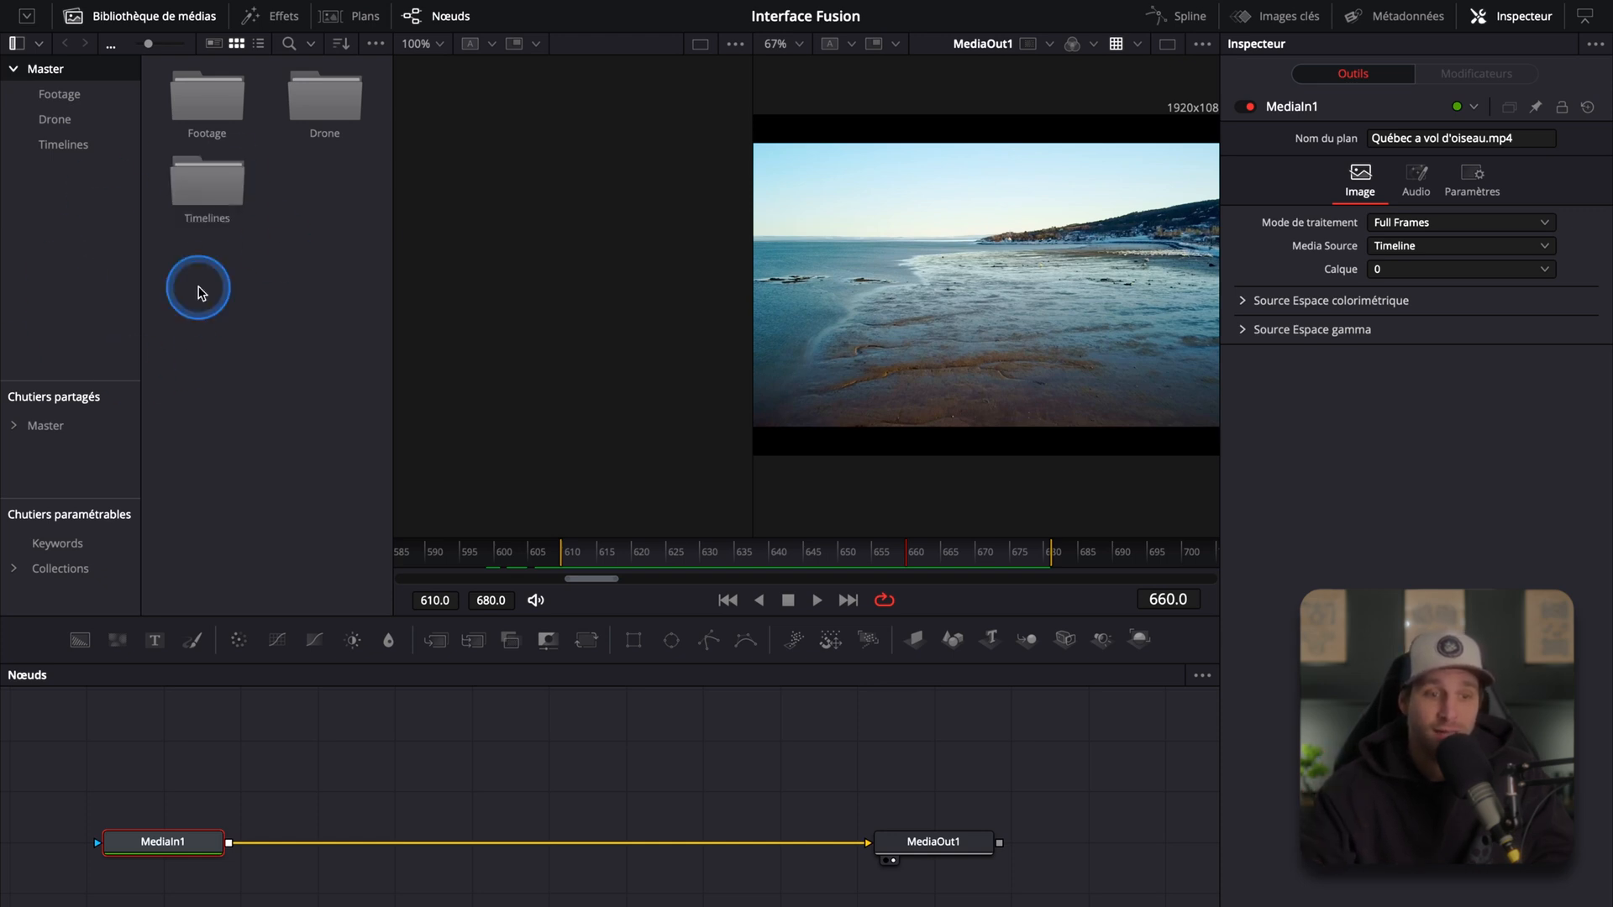
double_click(206, 99)
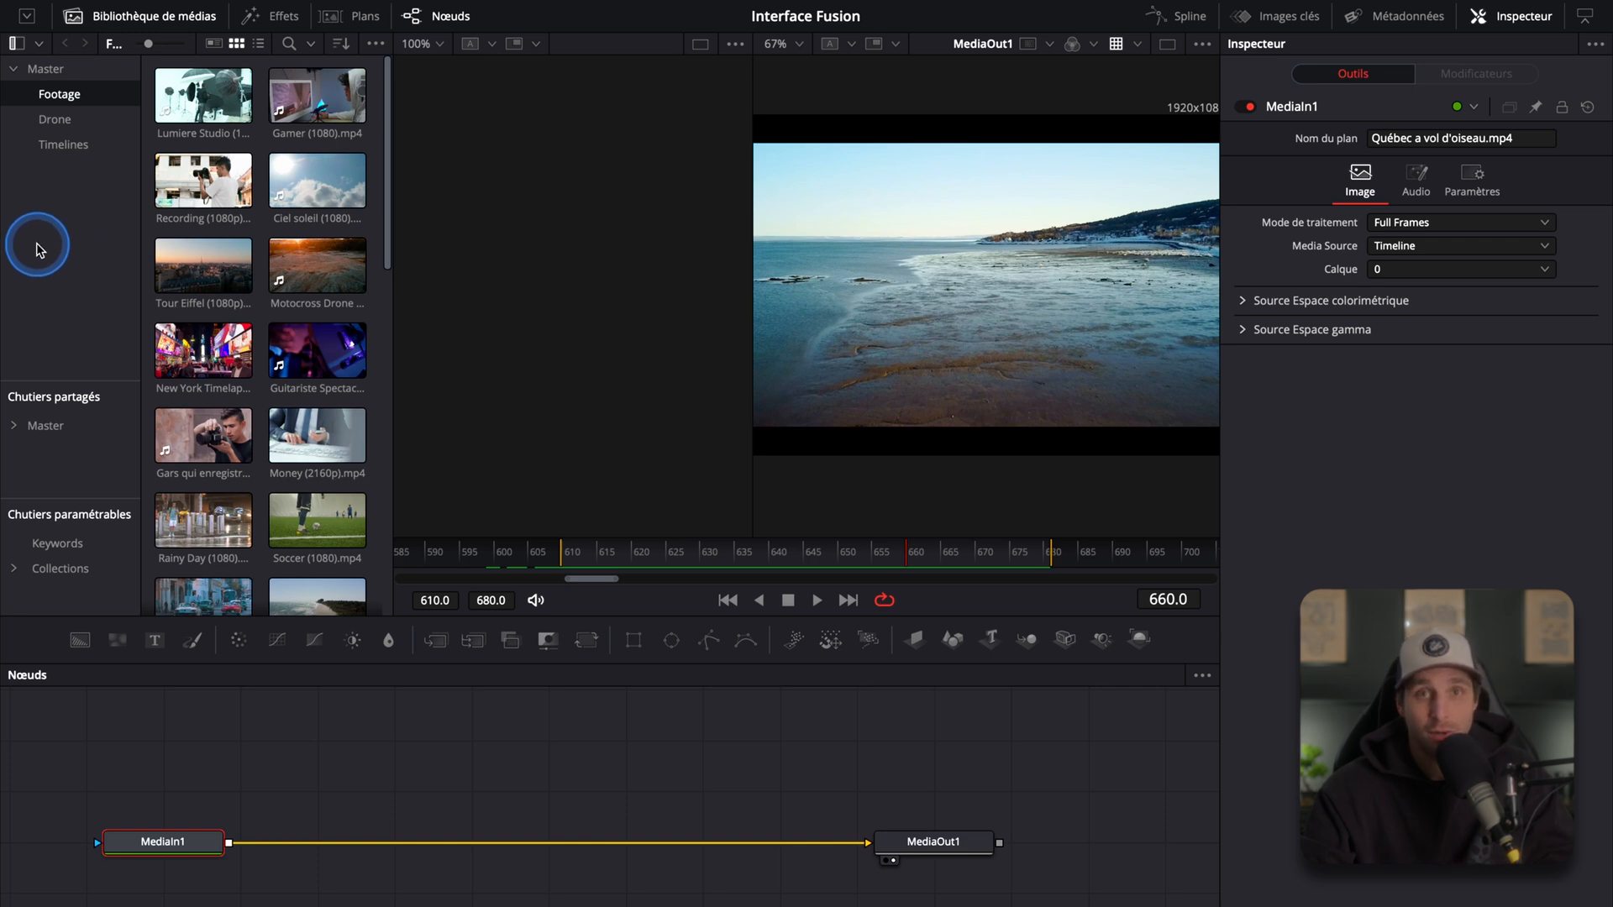
click(202, 181)
drag(202, 180, 530, 751)
drag(374, 698, 666, 795)
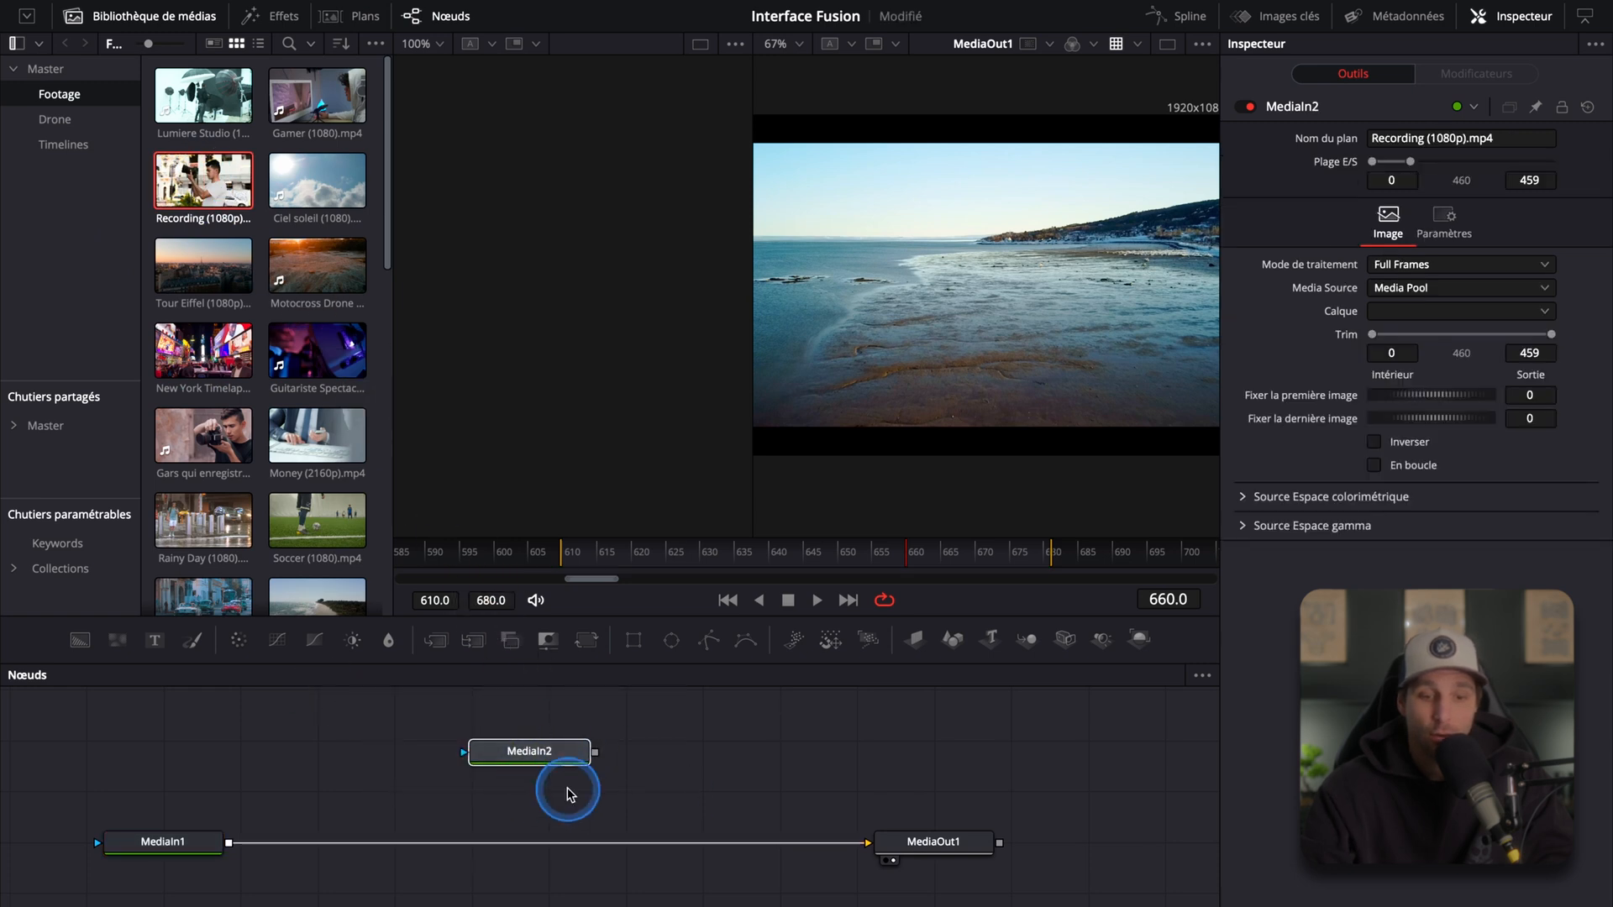
key(Delete)
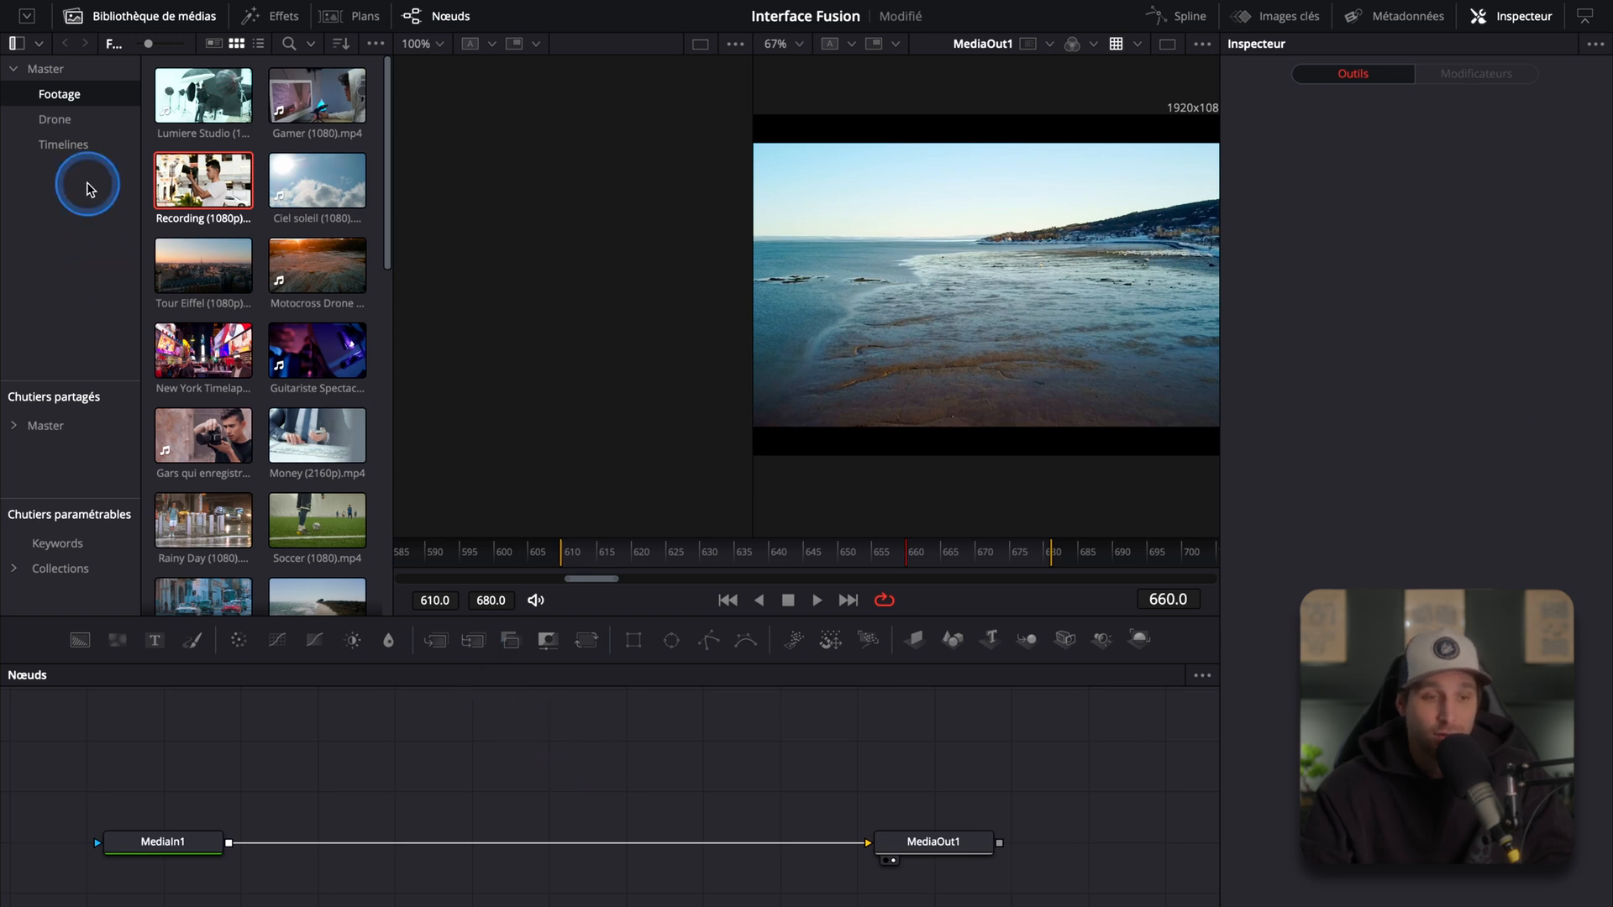
Step: Reopen the Footage bin and switch the media pool to list view
double_click(46, 70)
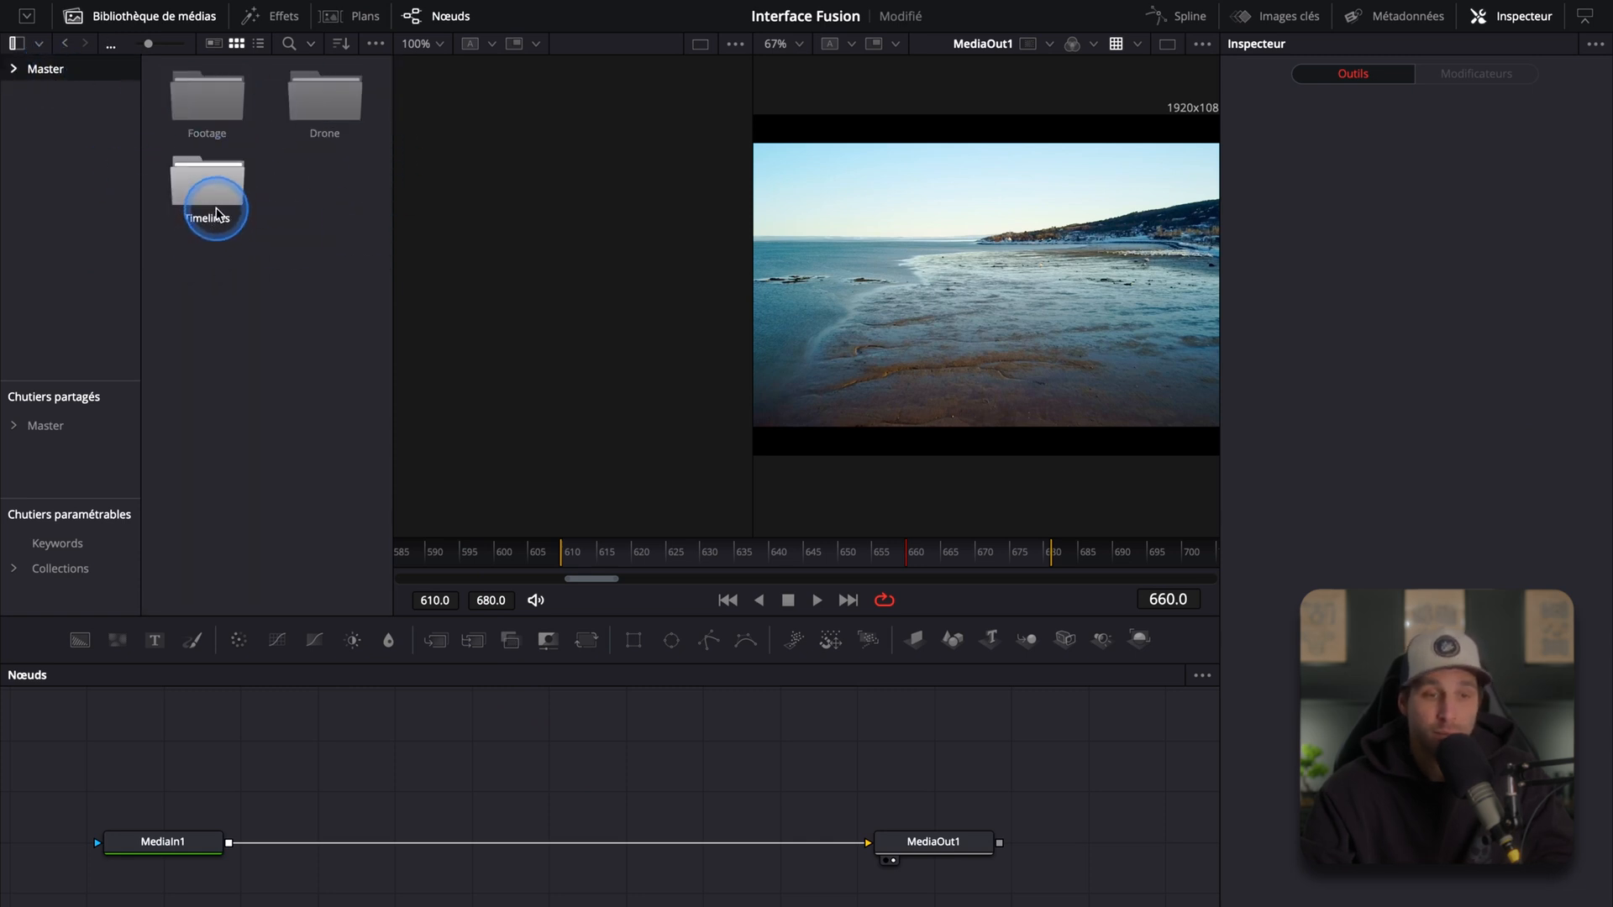
double_click(209, 99)
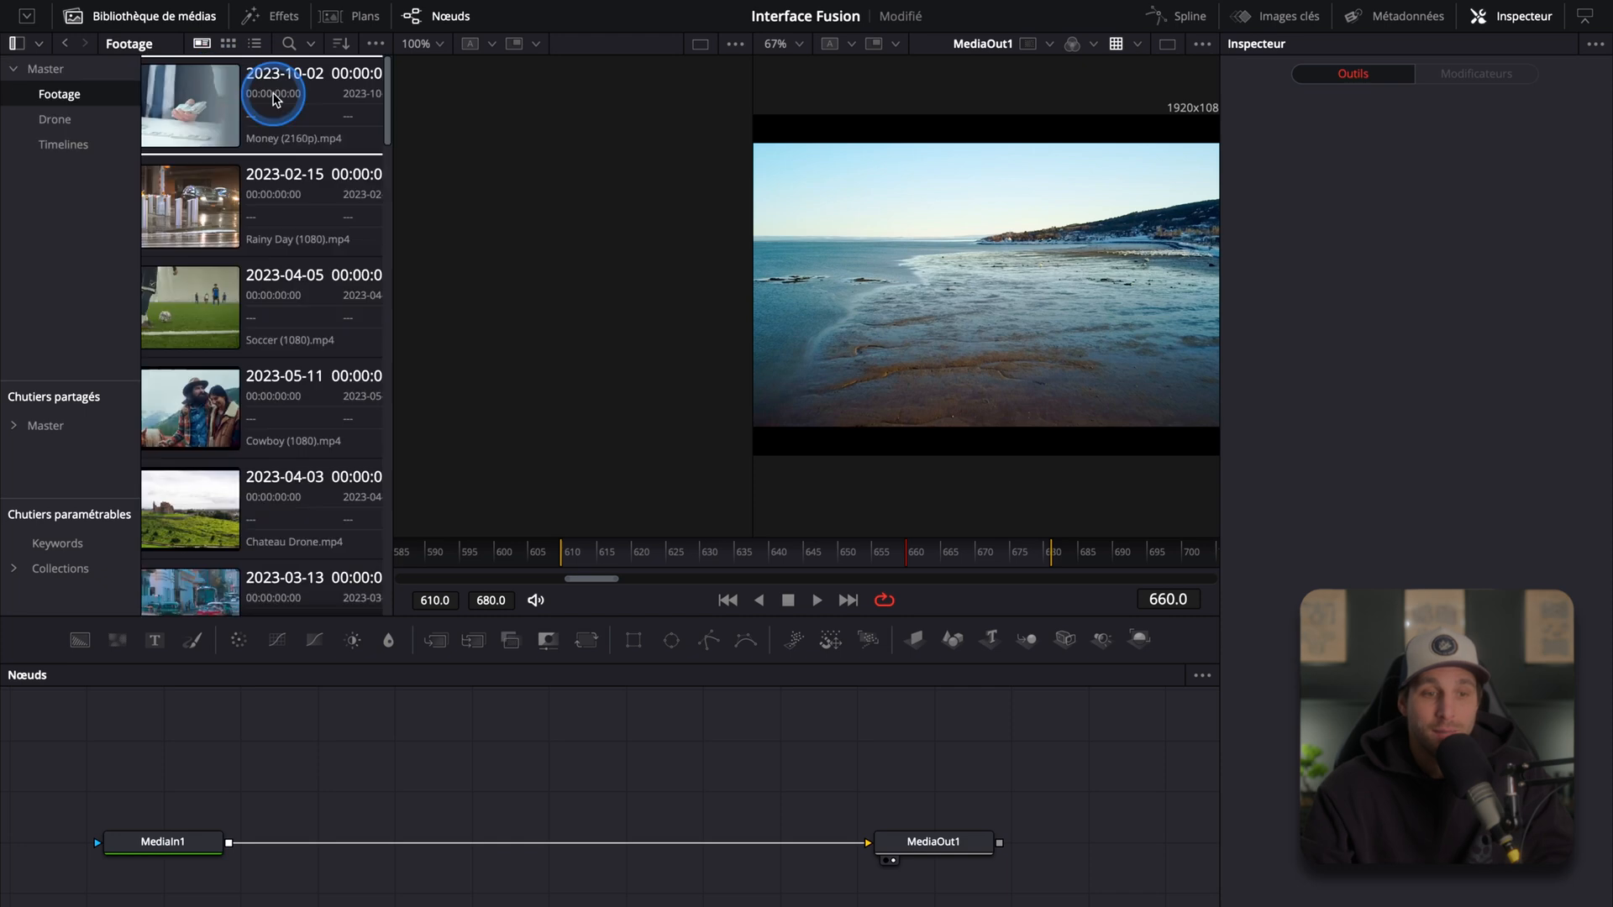
click(227, 47)
click(259, 50)
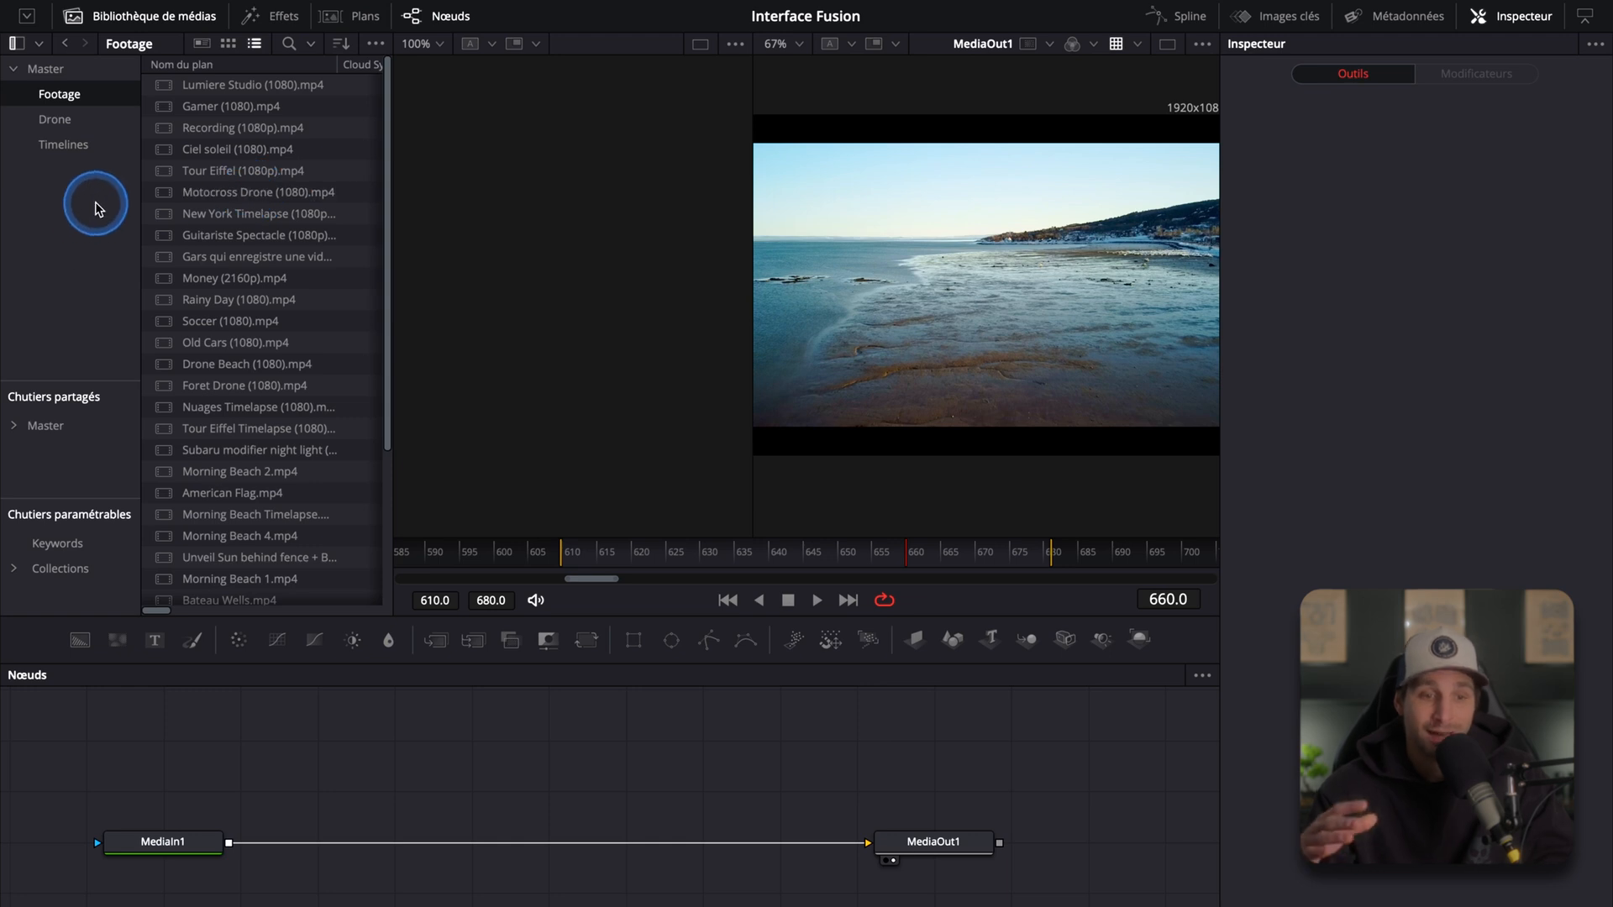
Step: Toggle the media pool between full-height and normal layout, then hide the media pool
click(25, 21)
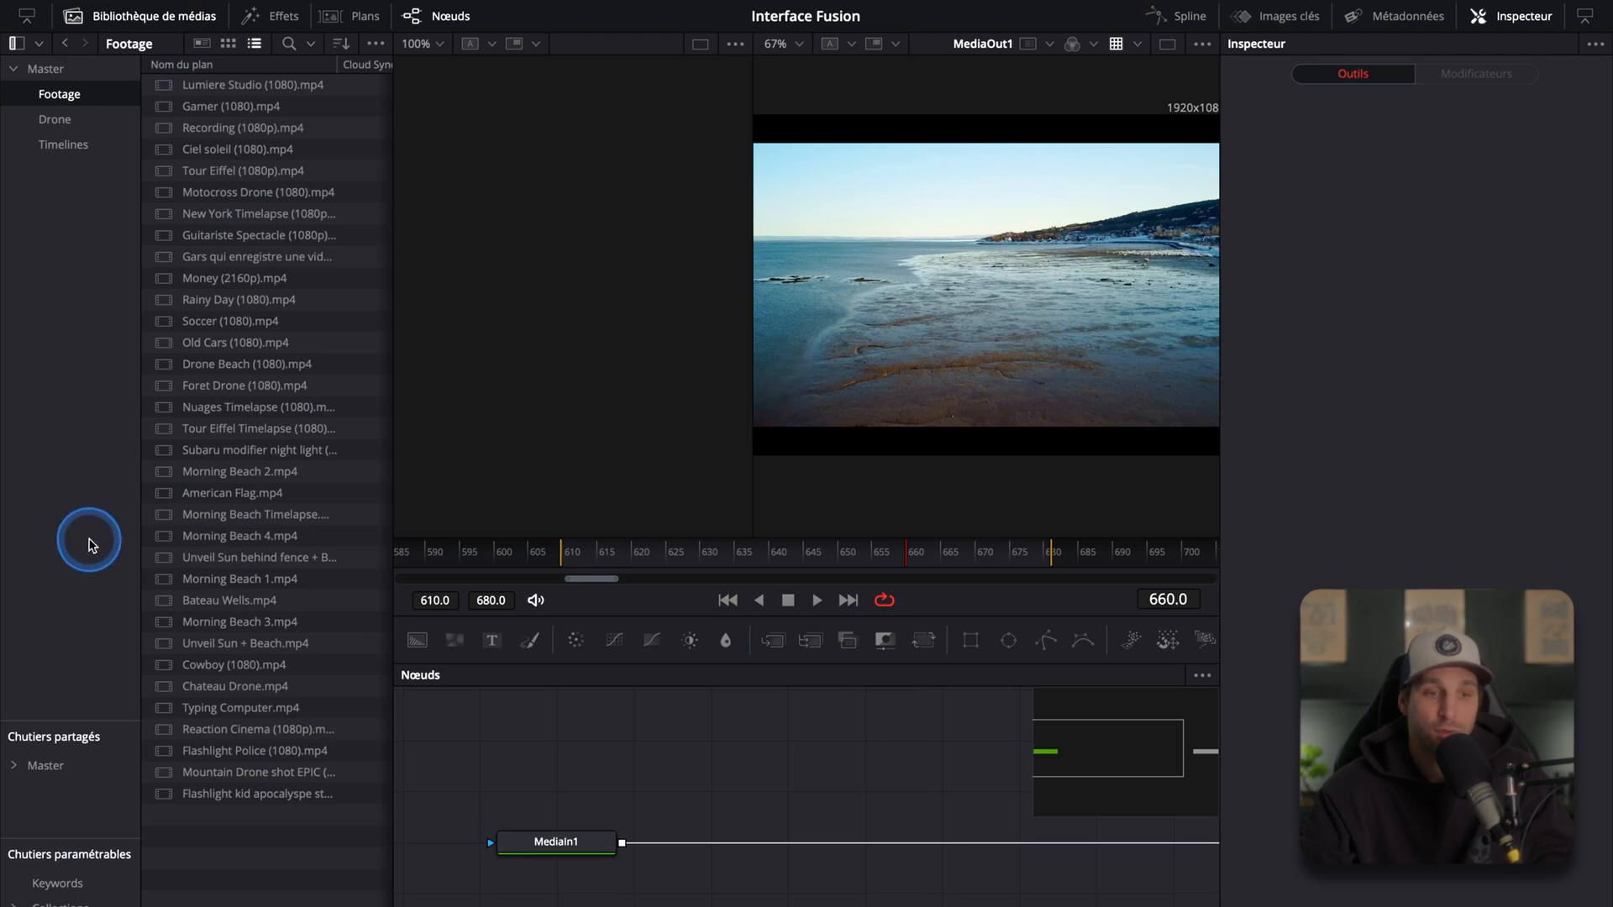
click(27, 19)
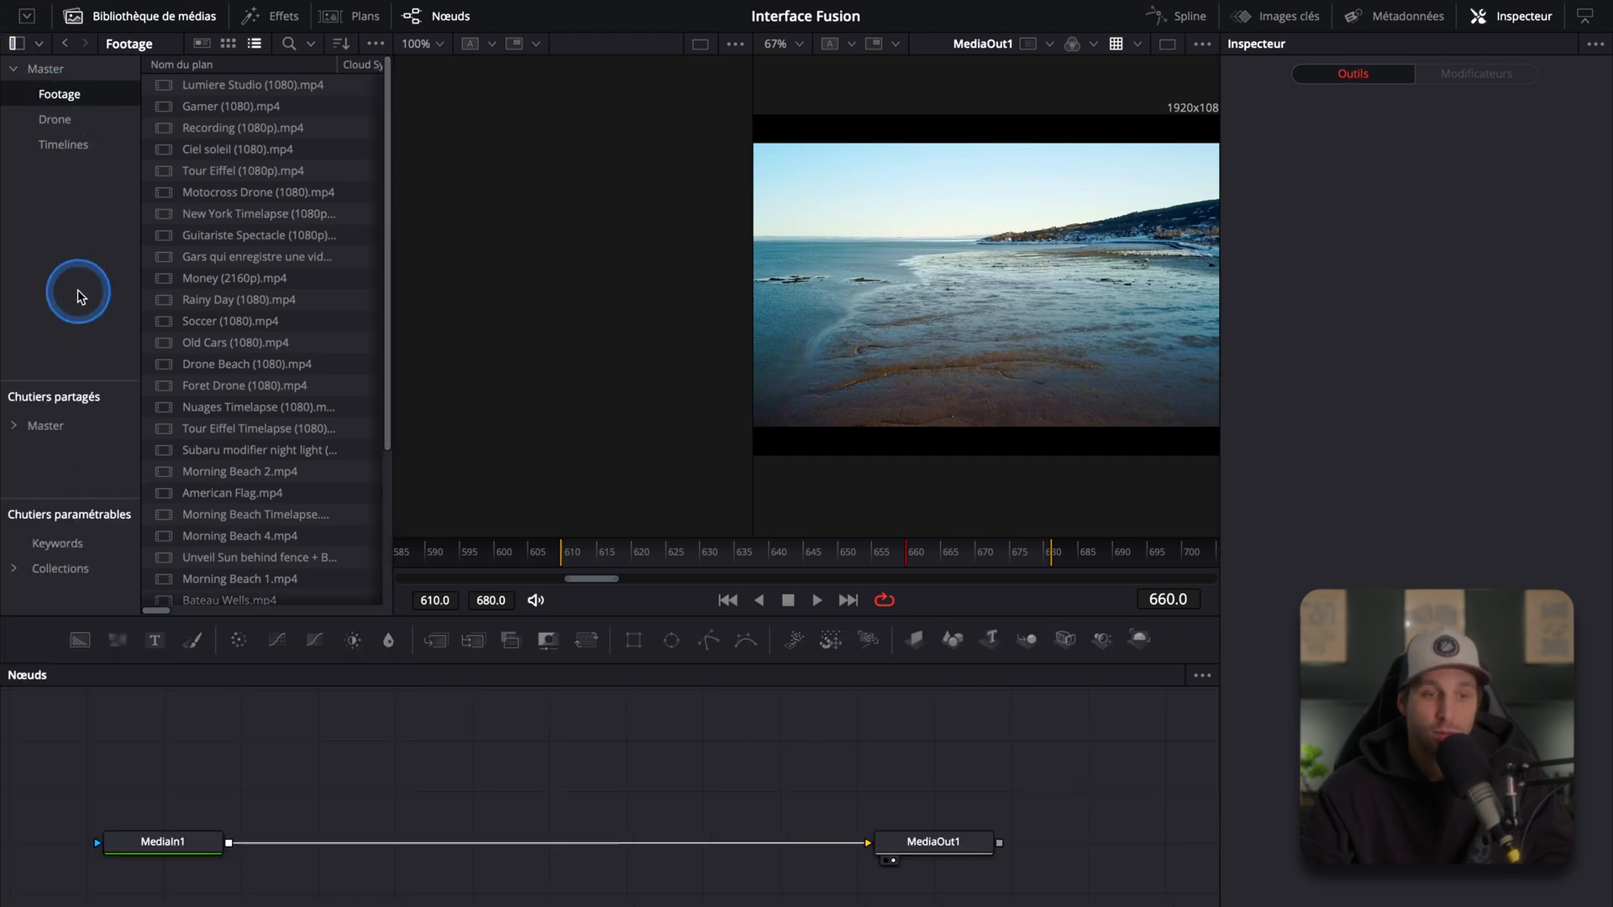
click(134, 20)
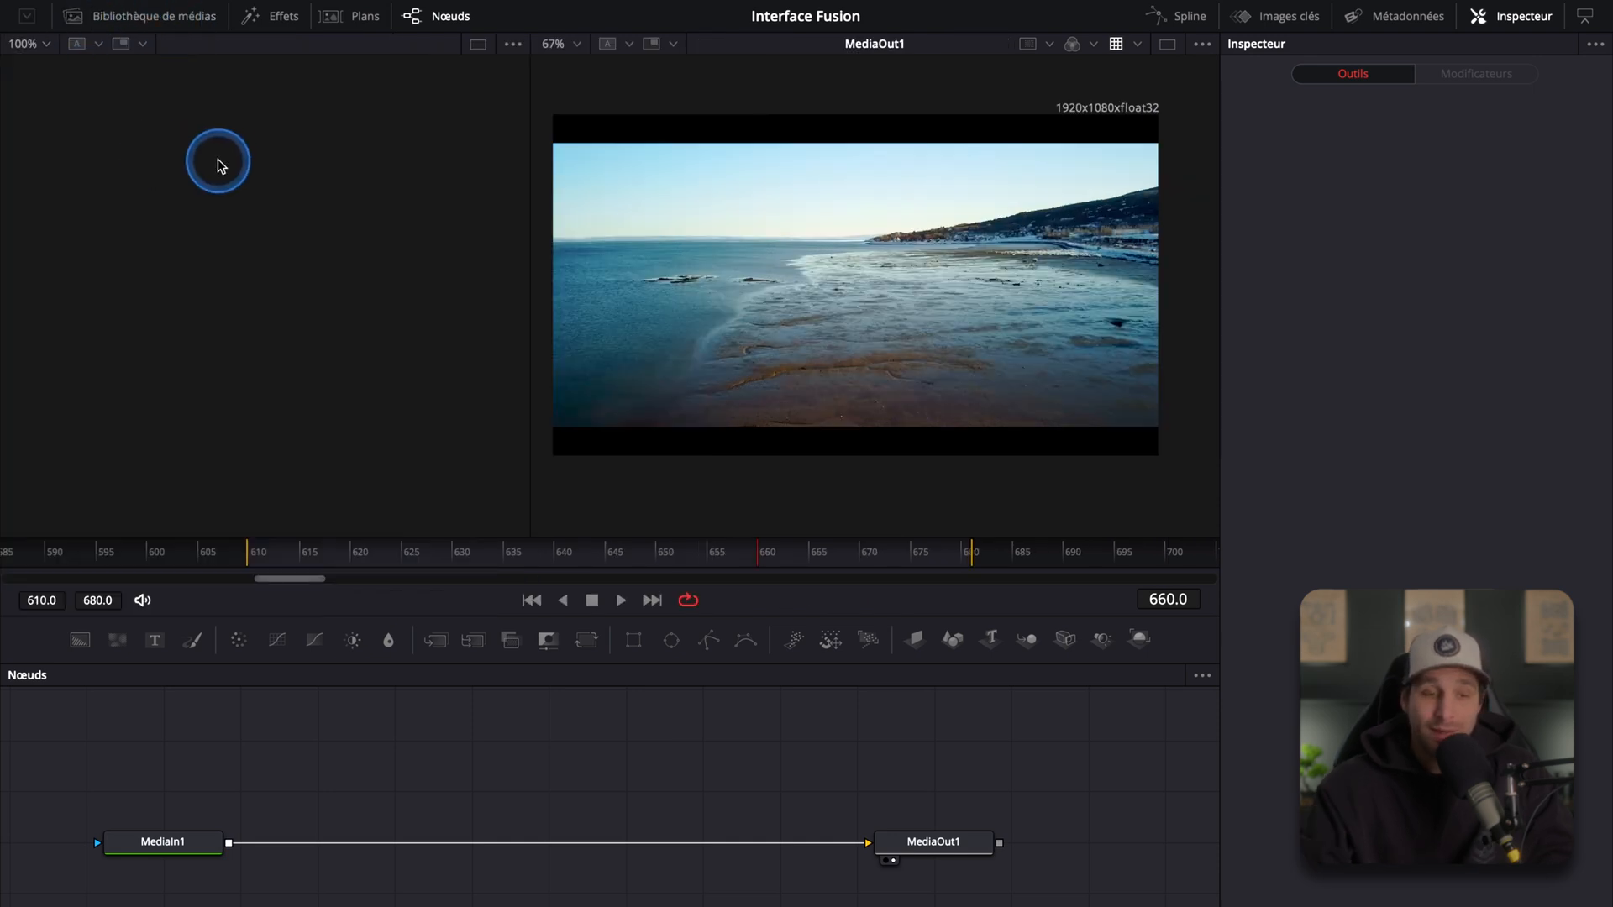
Step: Open the Effects library and browse the OpenFX effect categories
click(284, 19)
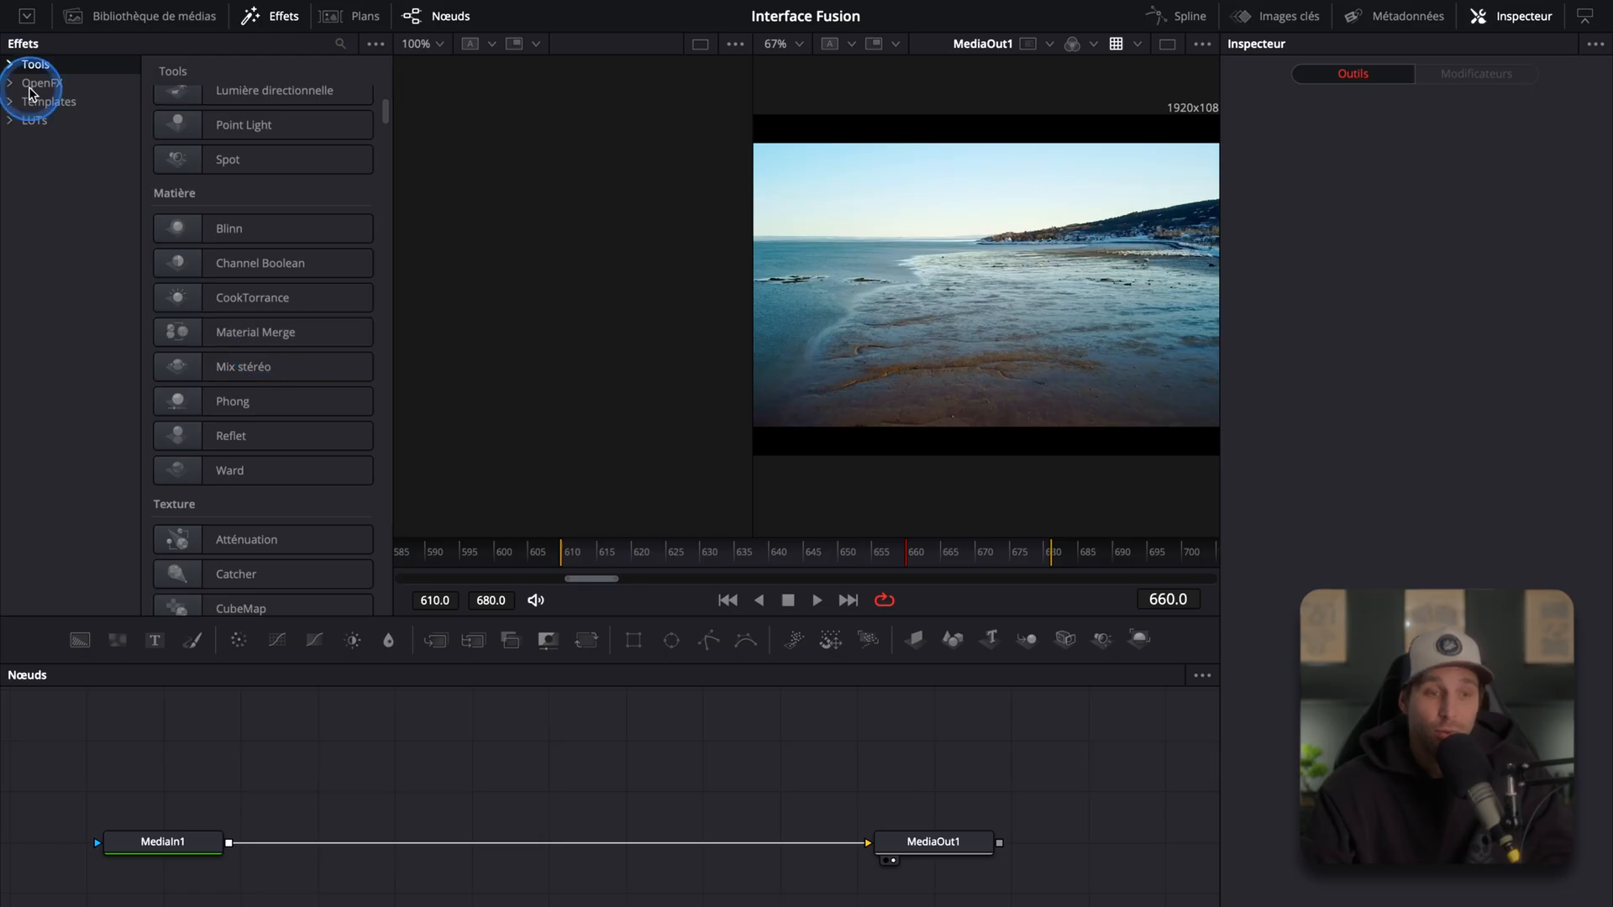
click(32, 87)
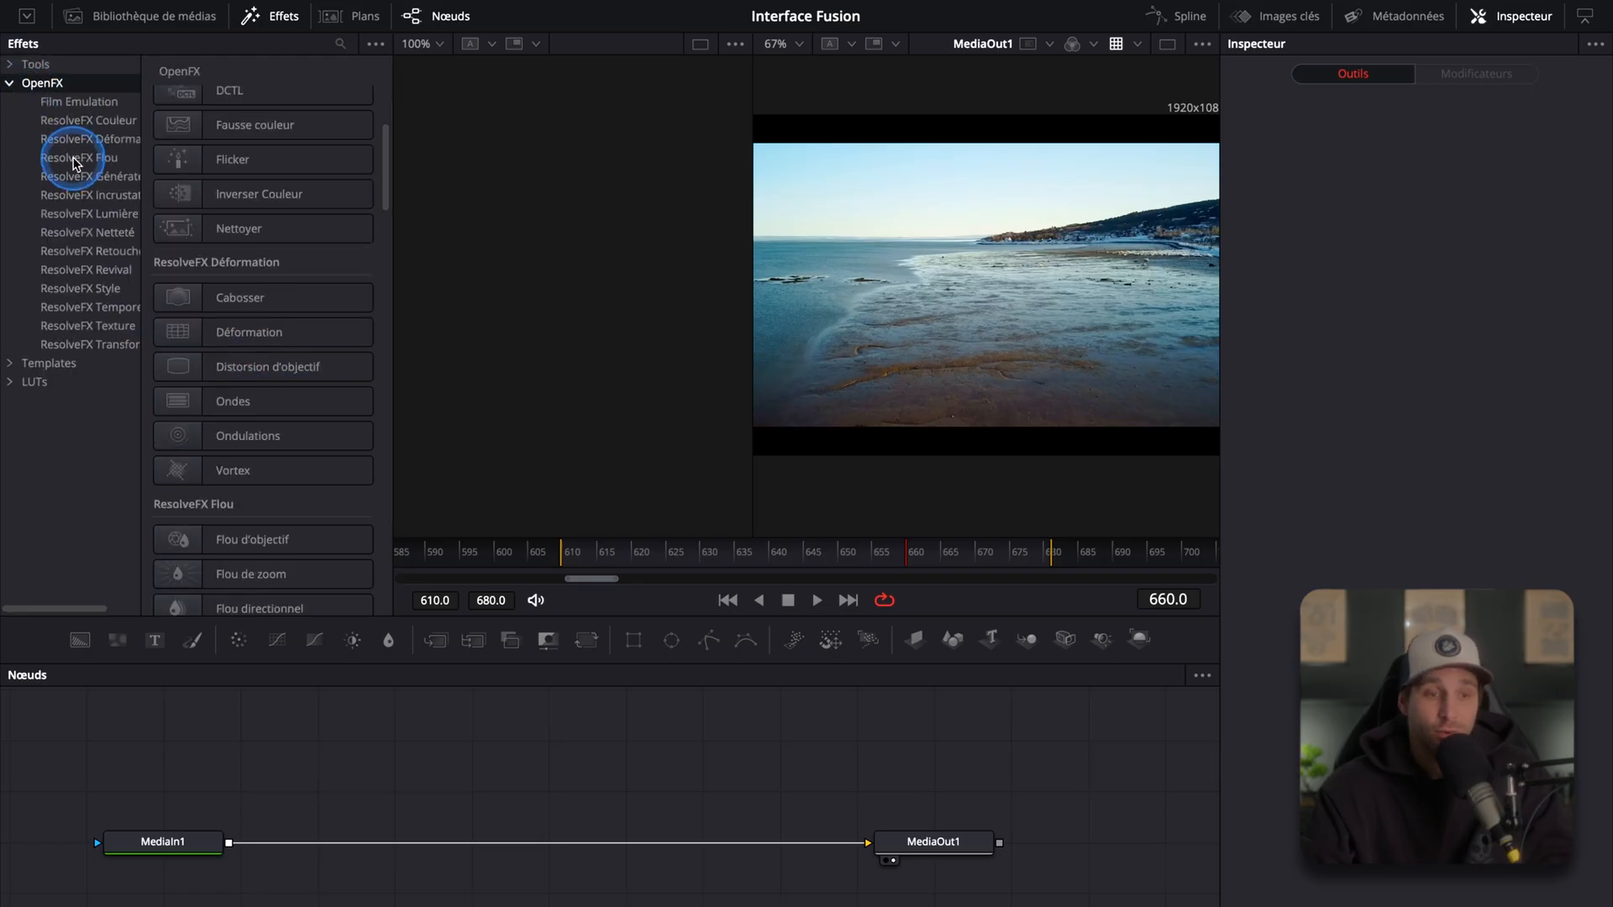
scroll(263, 256, down, 15)
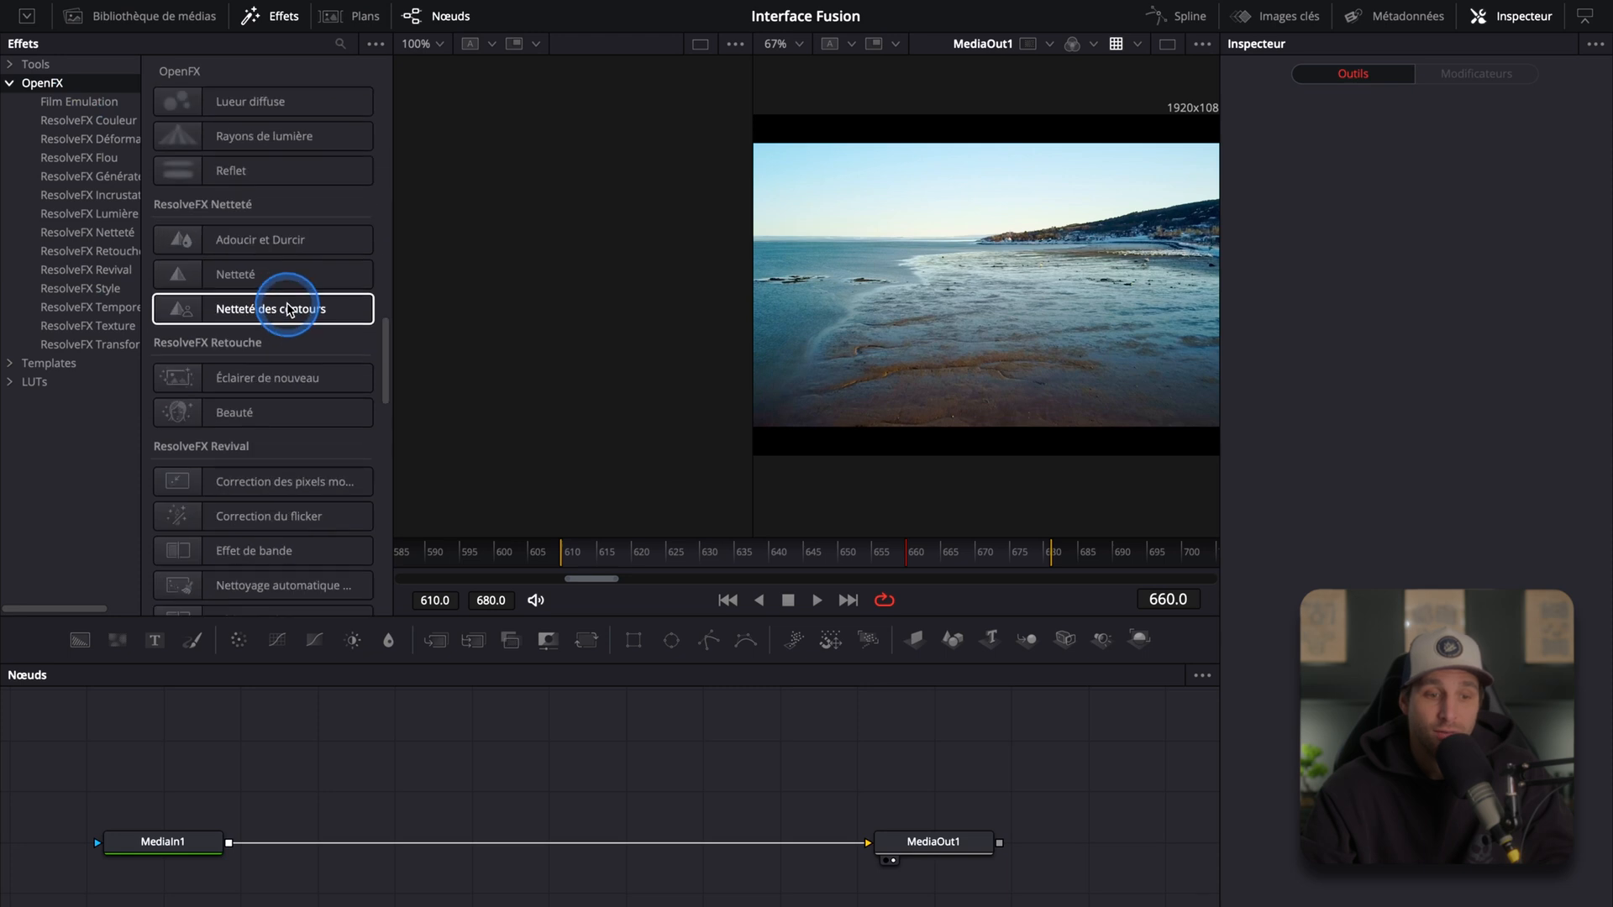
Step: Add a Netteté effect node to the node graph and delete it
click(224, 280)
drag(422, 690, 505, 749)
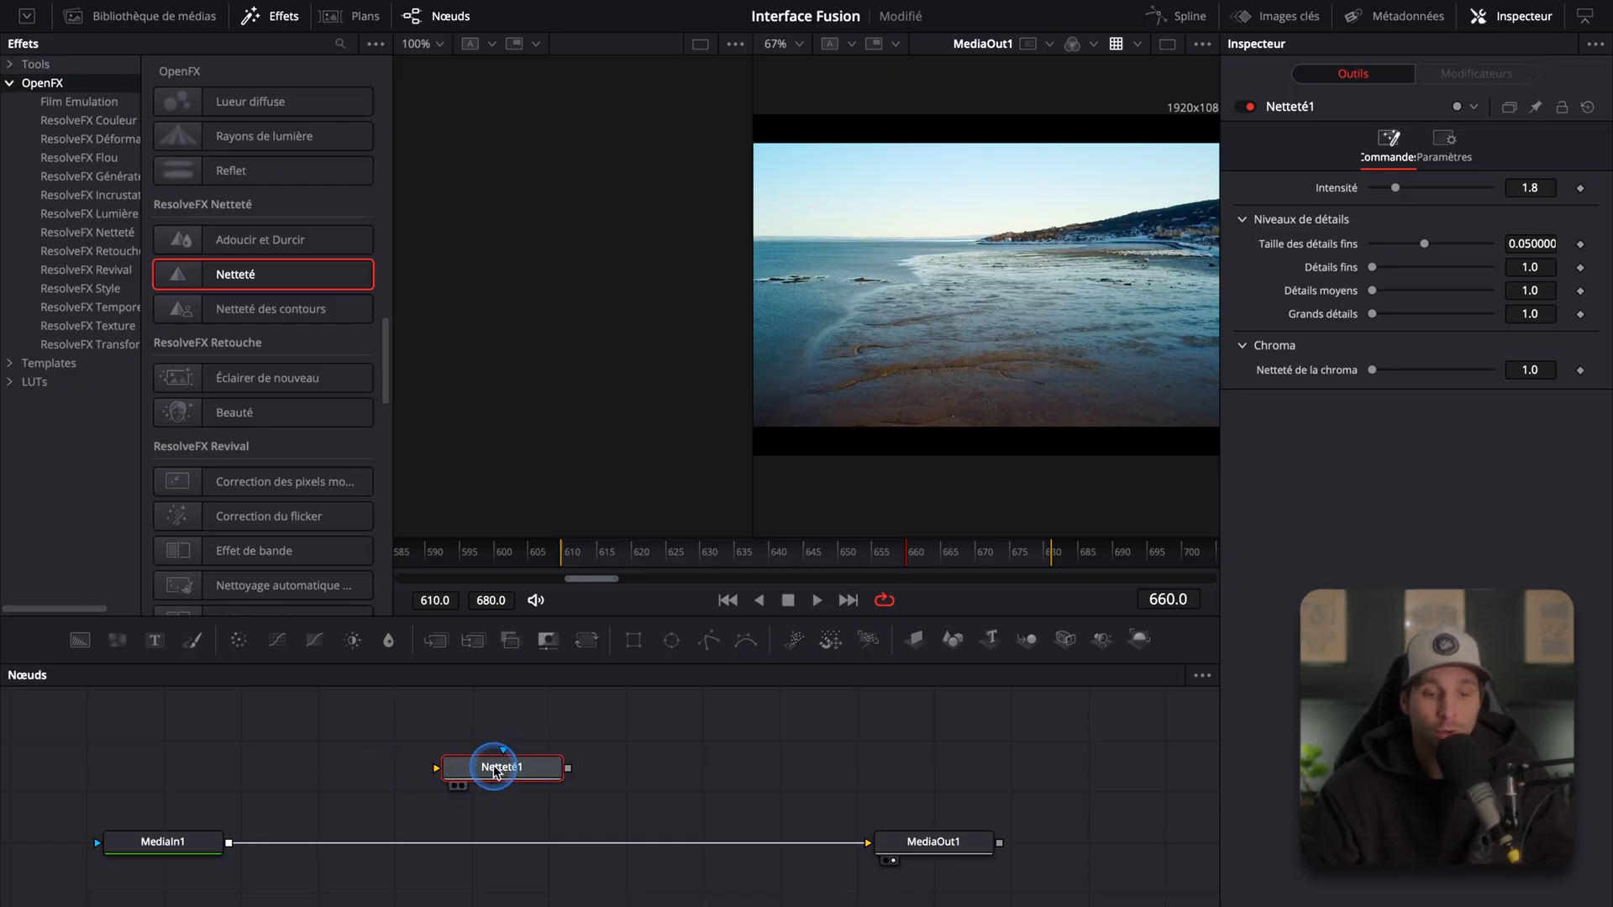
key(Delete)
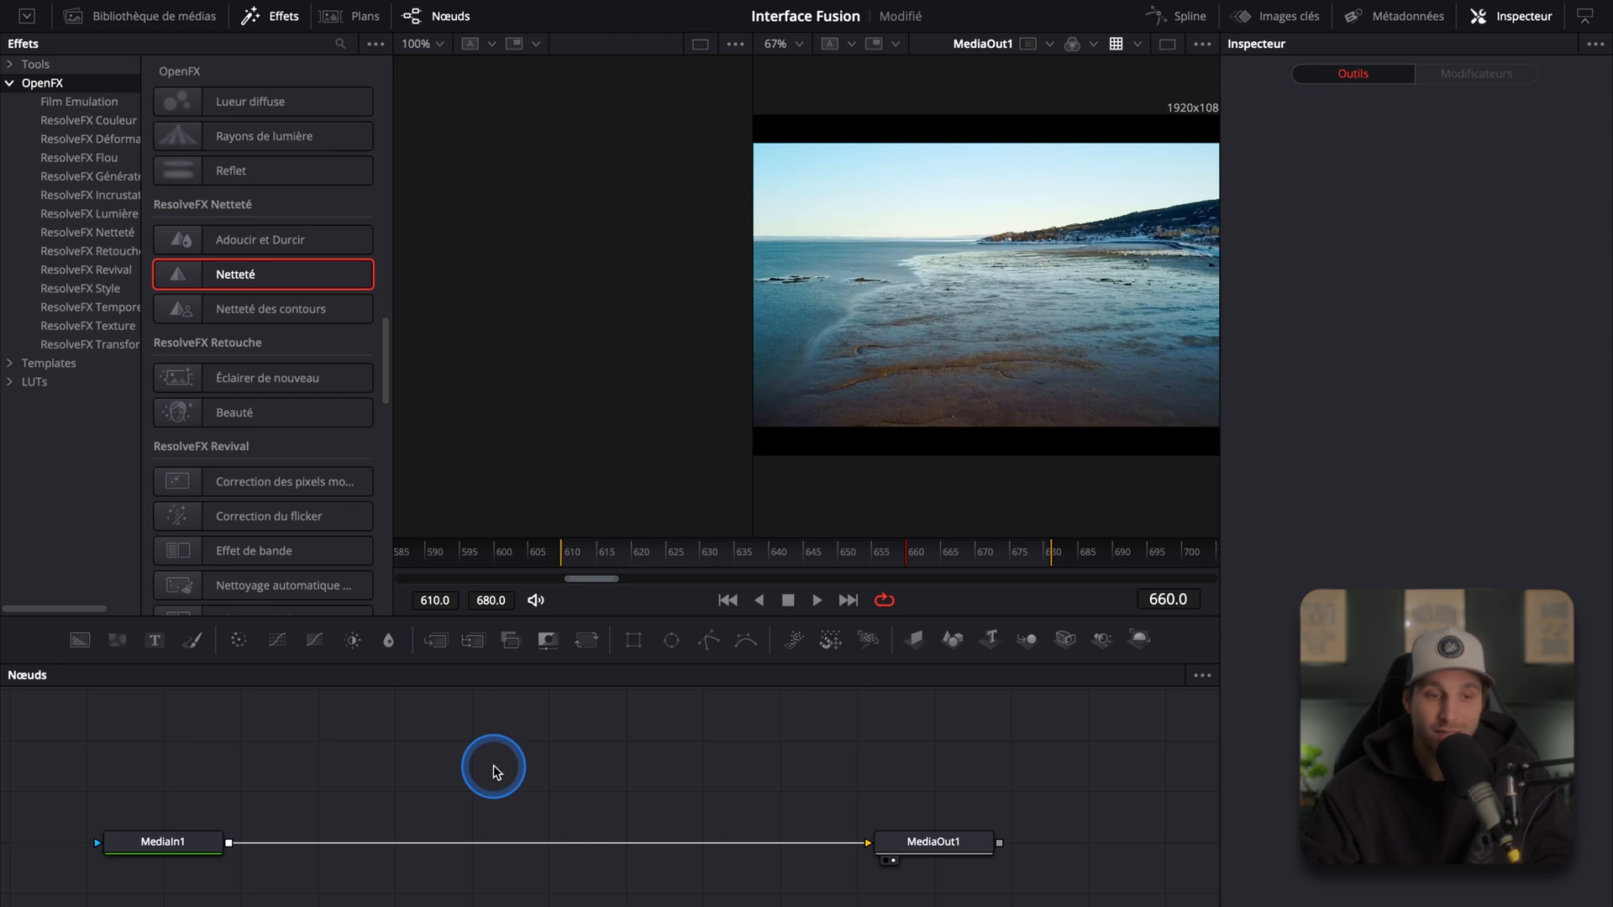
Step: Close the Effects library, show the clips strip and browse through the timeline clips before hiding it
click(284, 17)
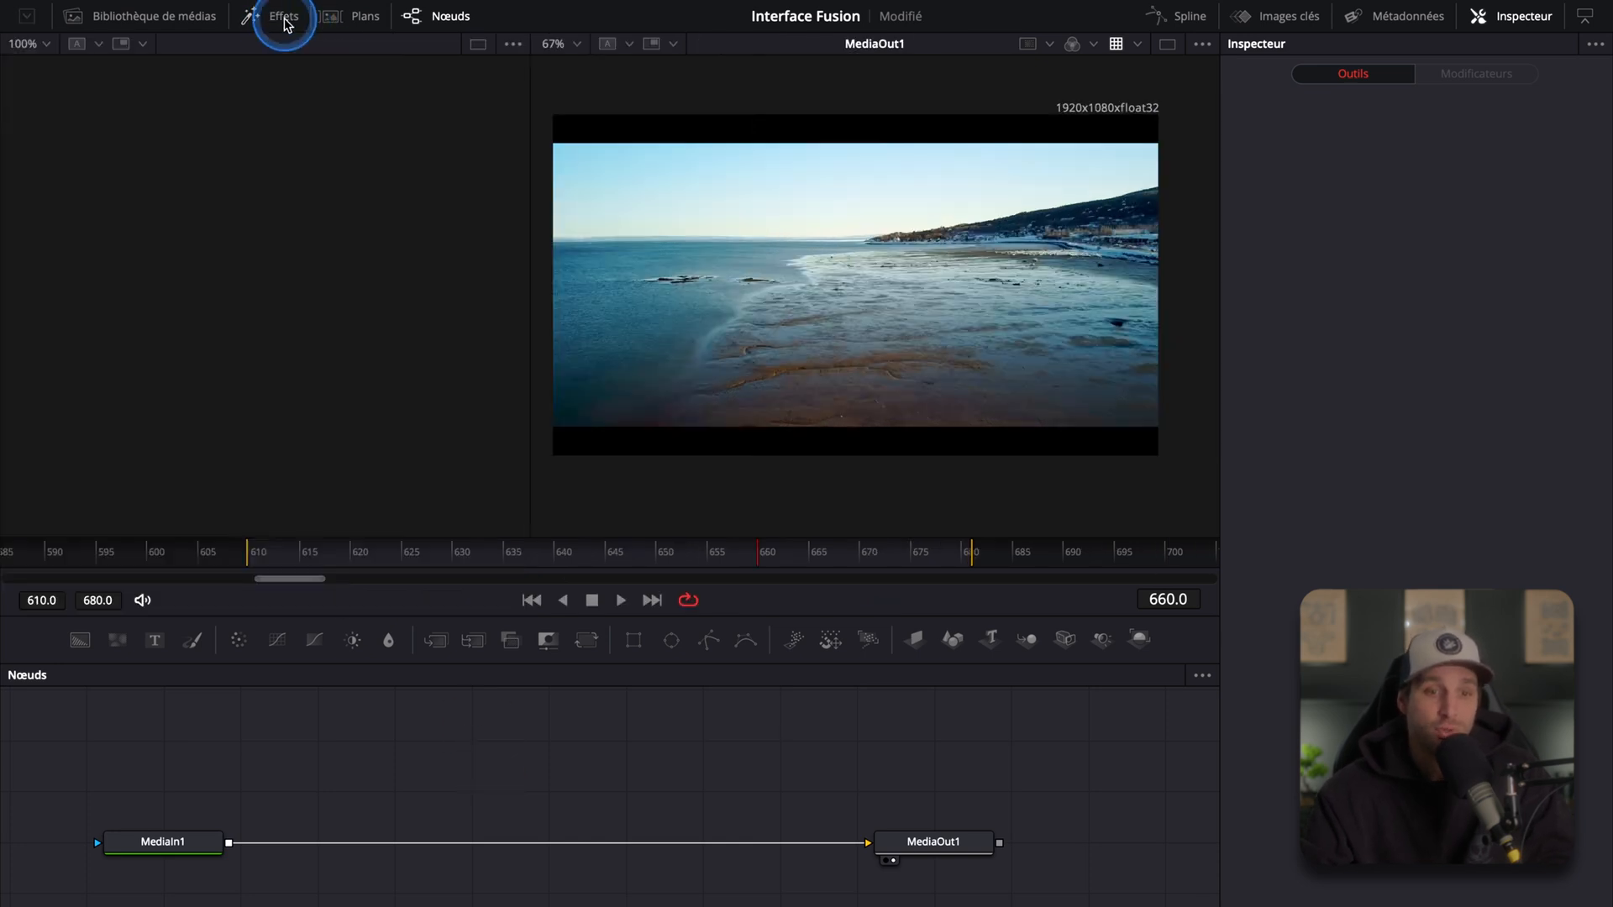
click(365, 19)
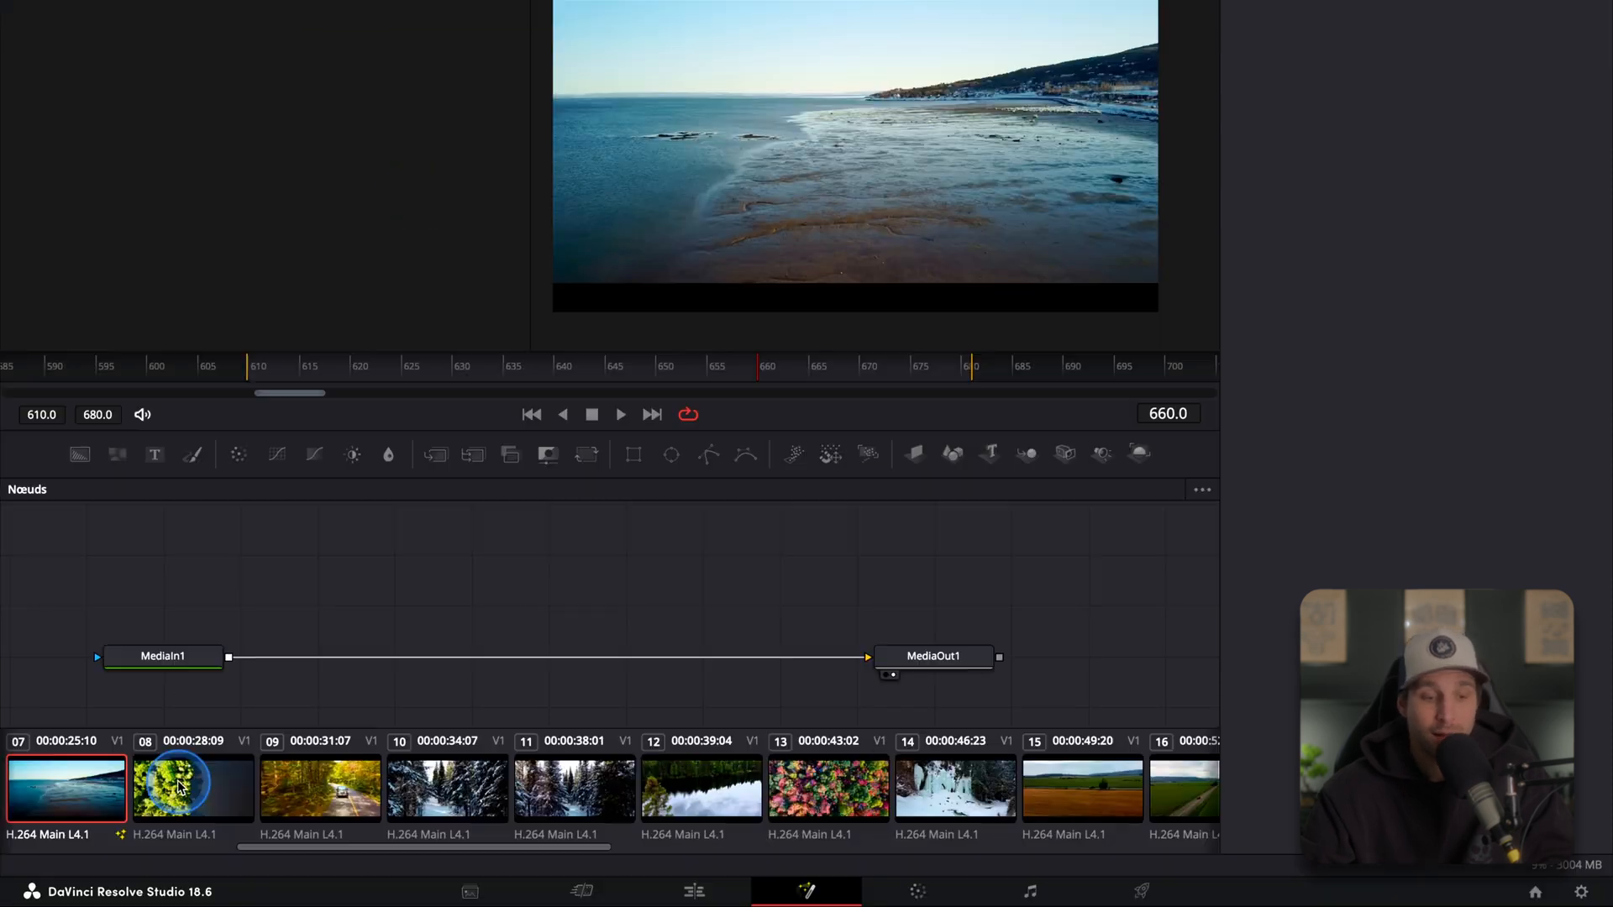
scroll(1083, 807, right, 10)
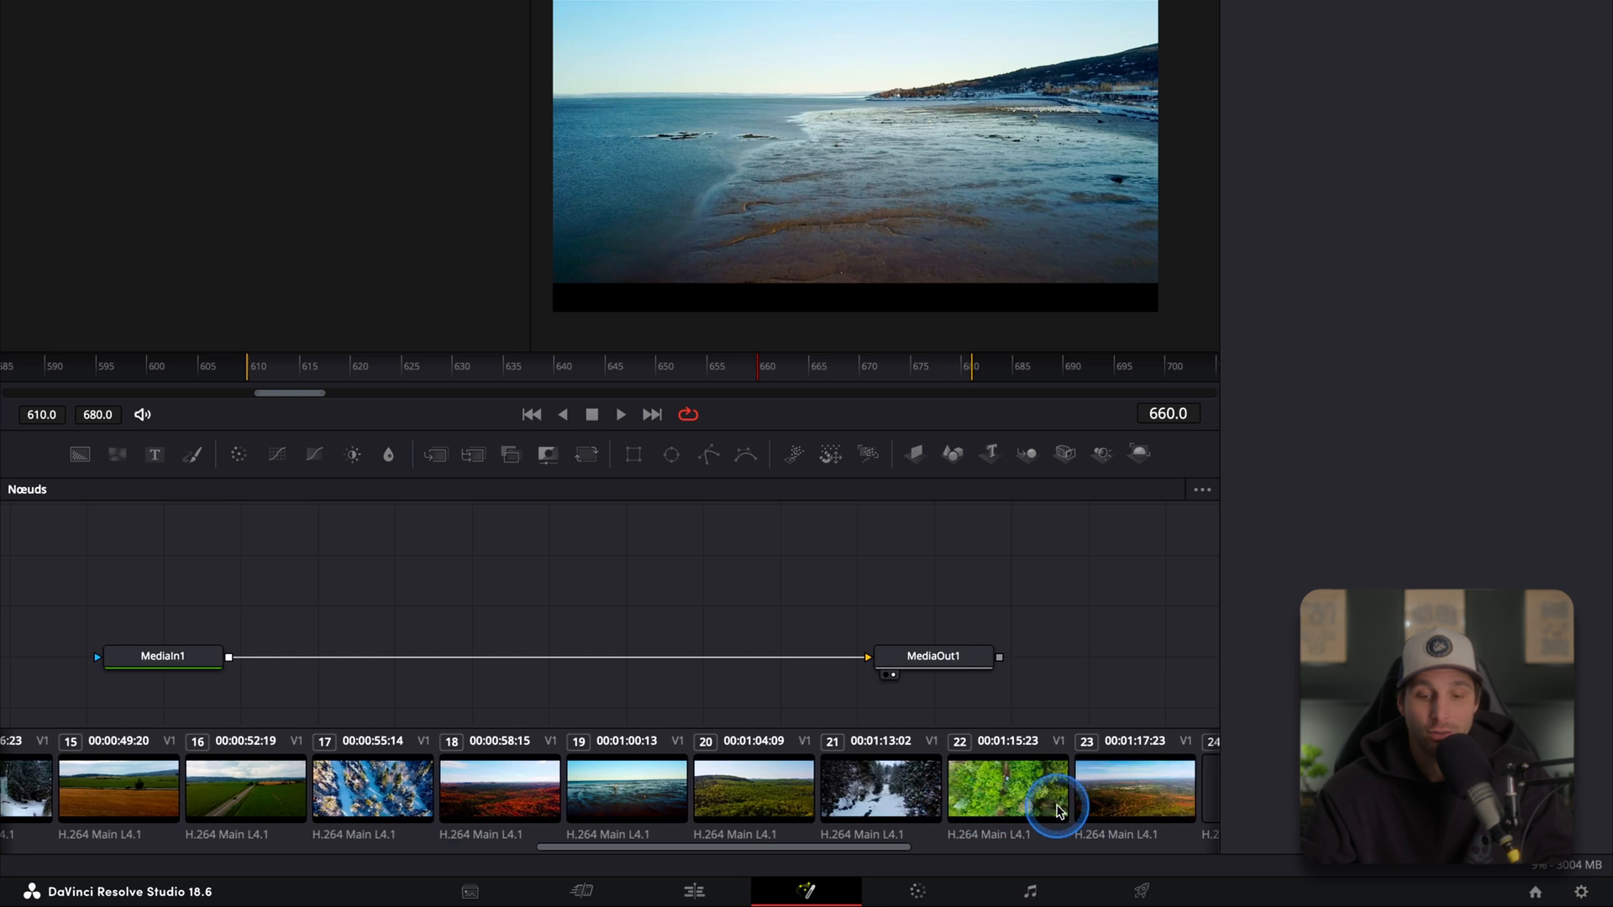
scroll(943, 819, left, 15)
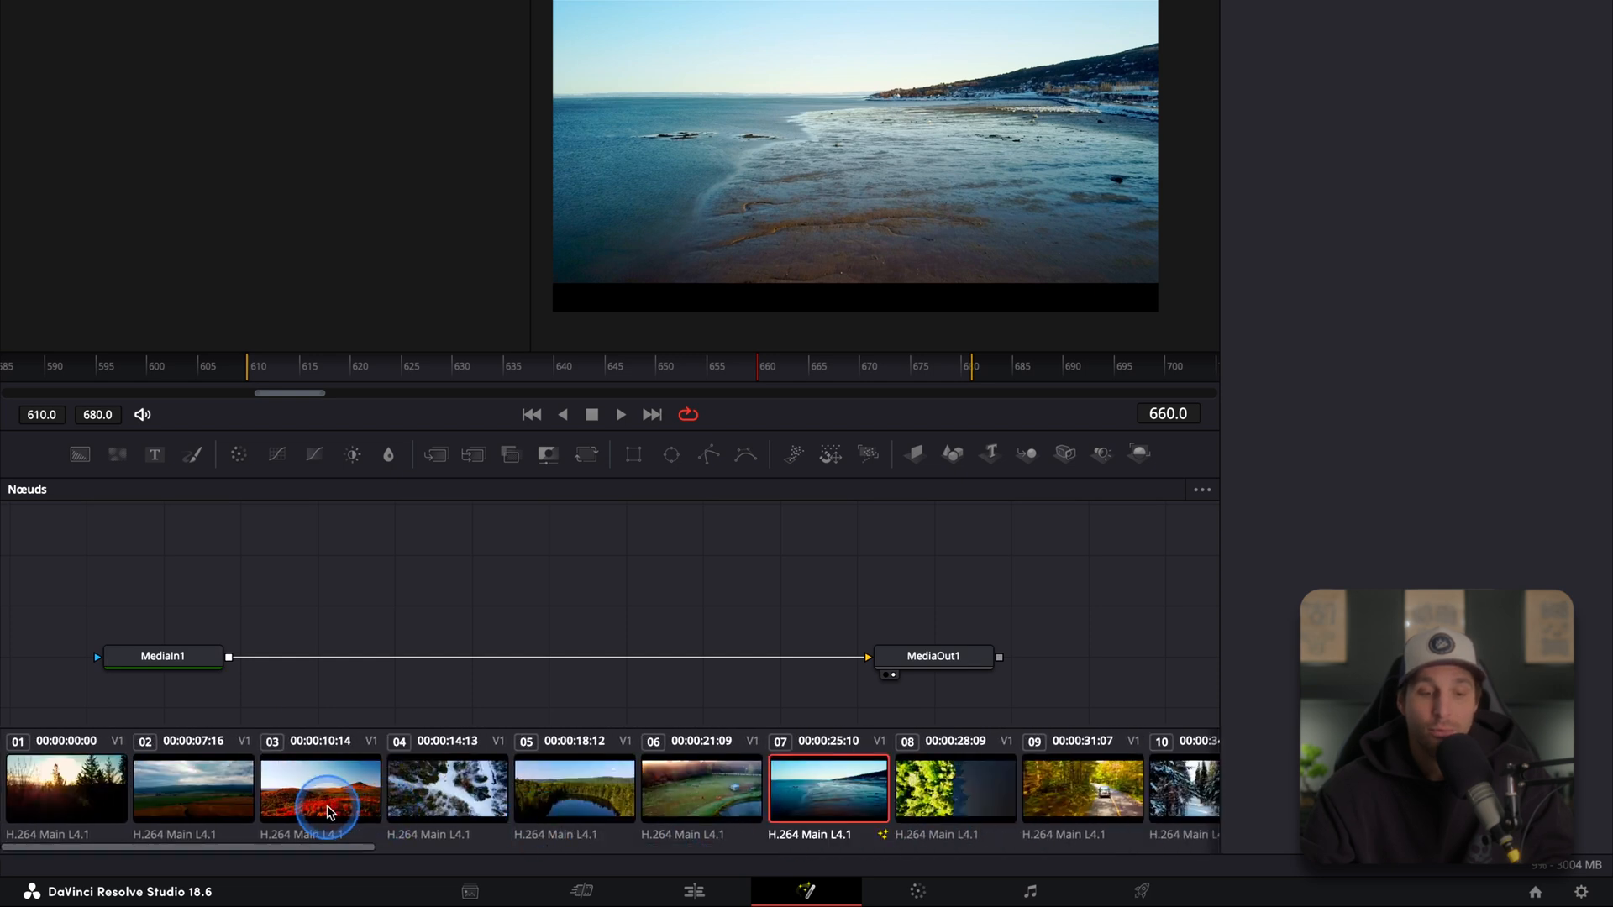
scroll(789, 796, right, 2)
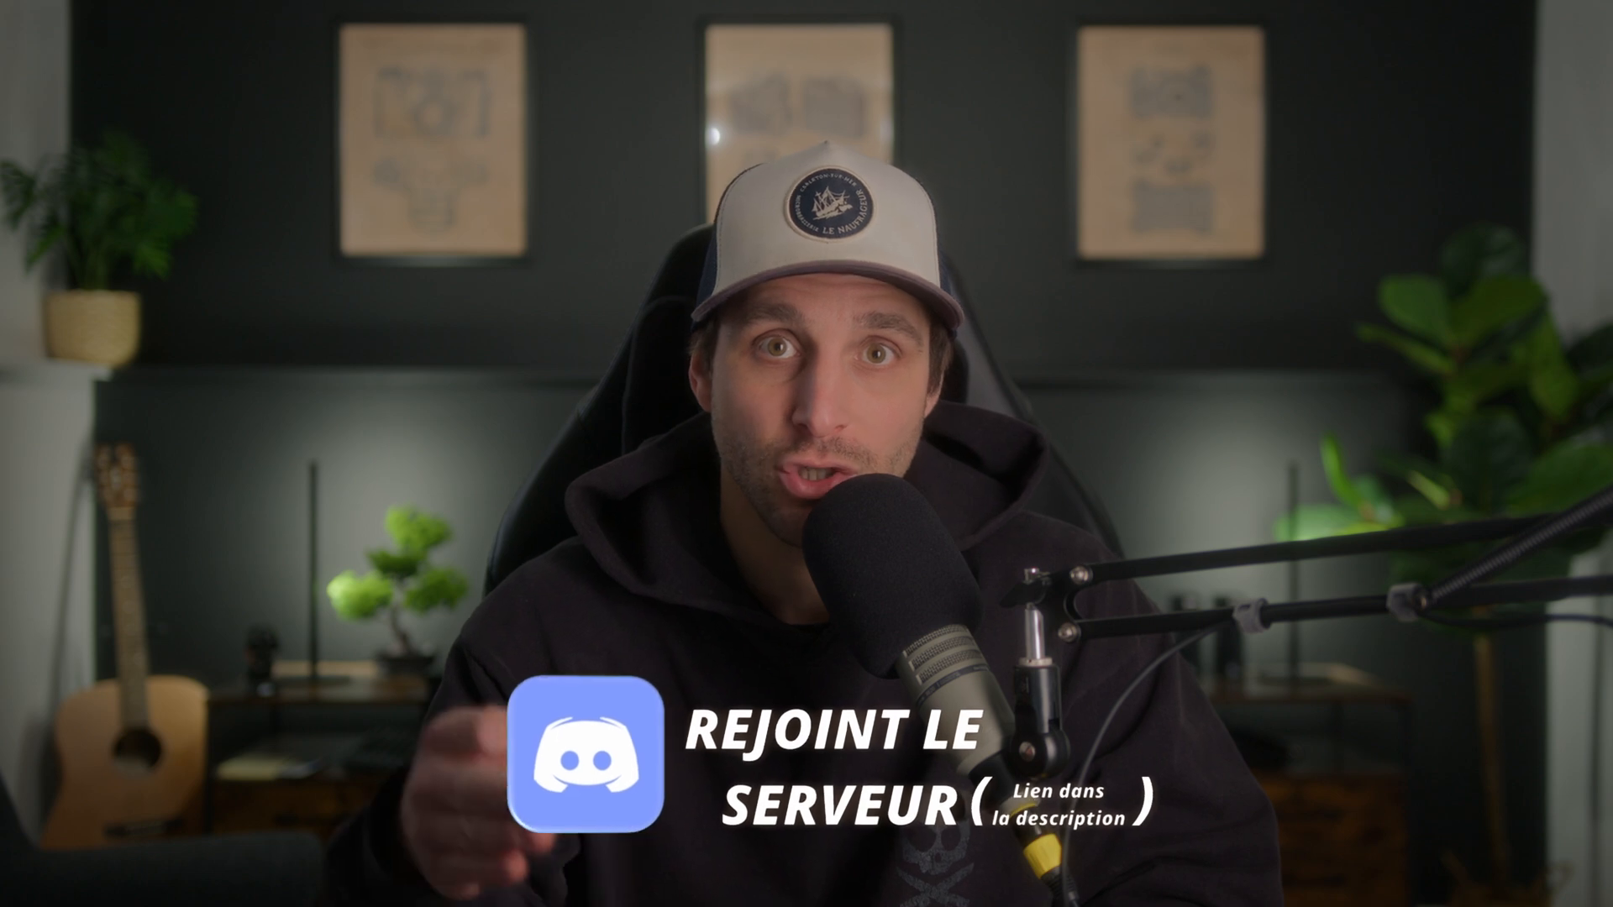
click(690, 775)
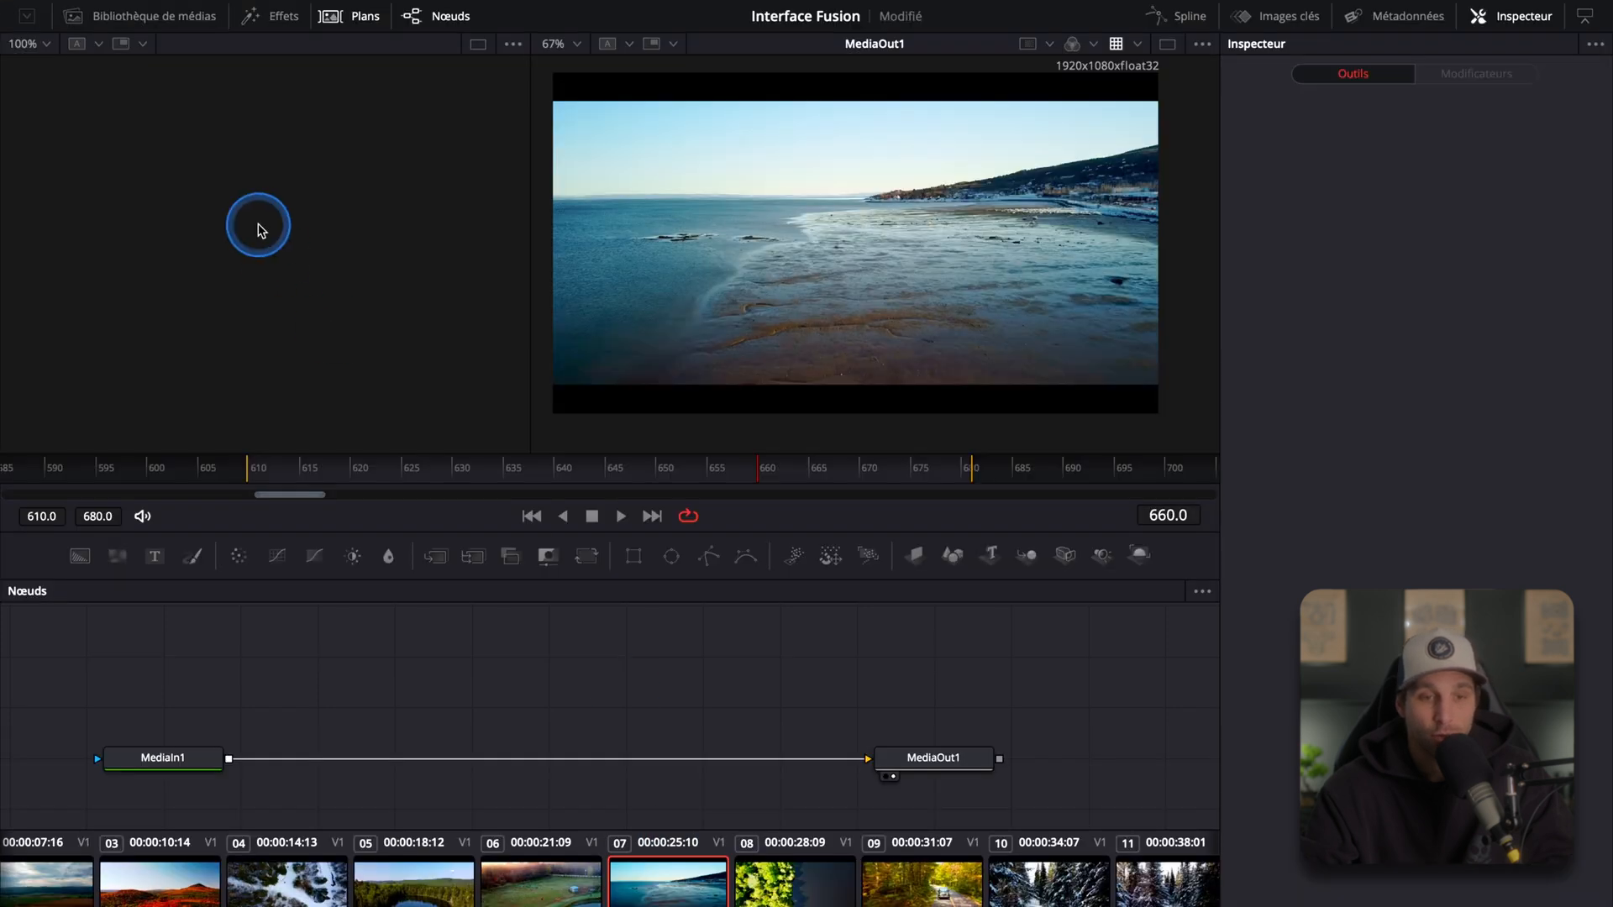
click(353, 17)
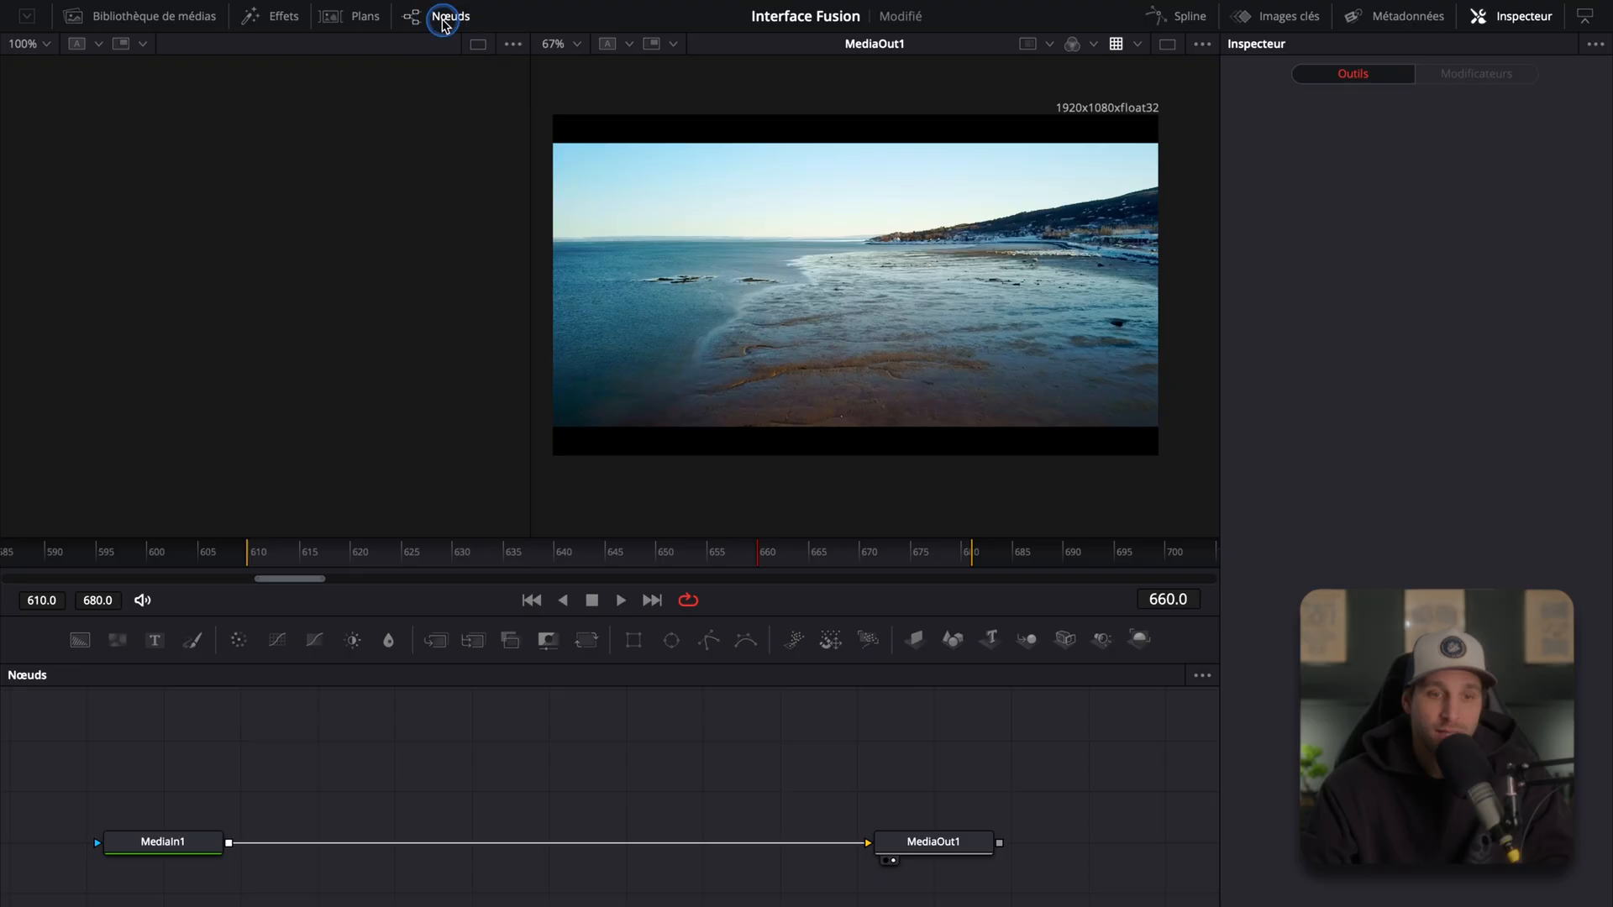
Step: Box-select both the MediaIn1 and MediaOut1 nodes, then select only MediaIn1
click(446, 14)
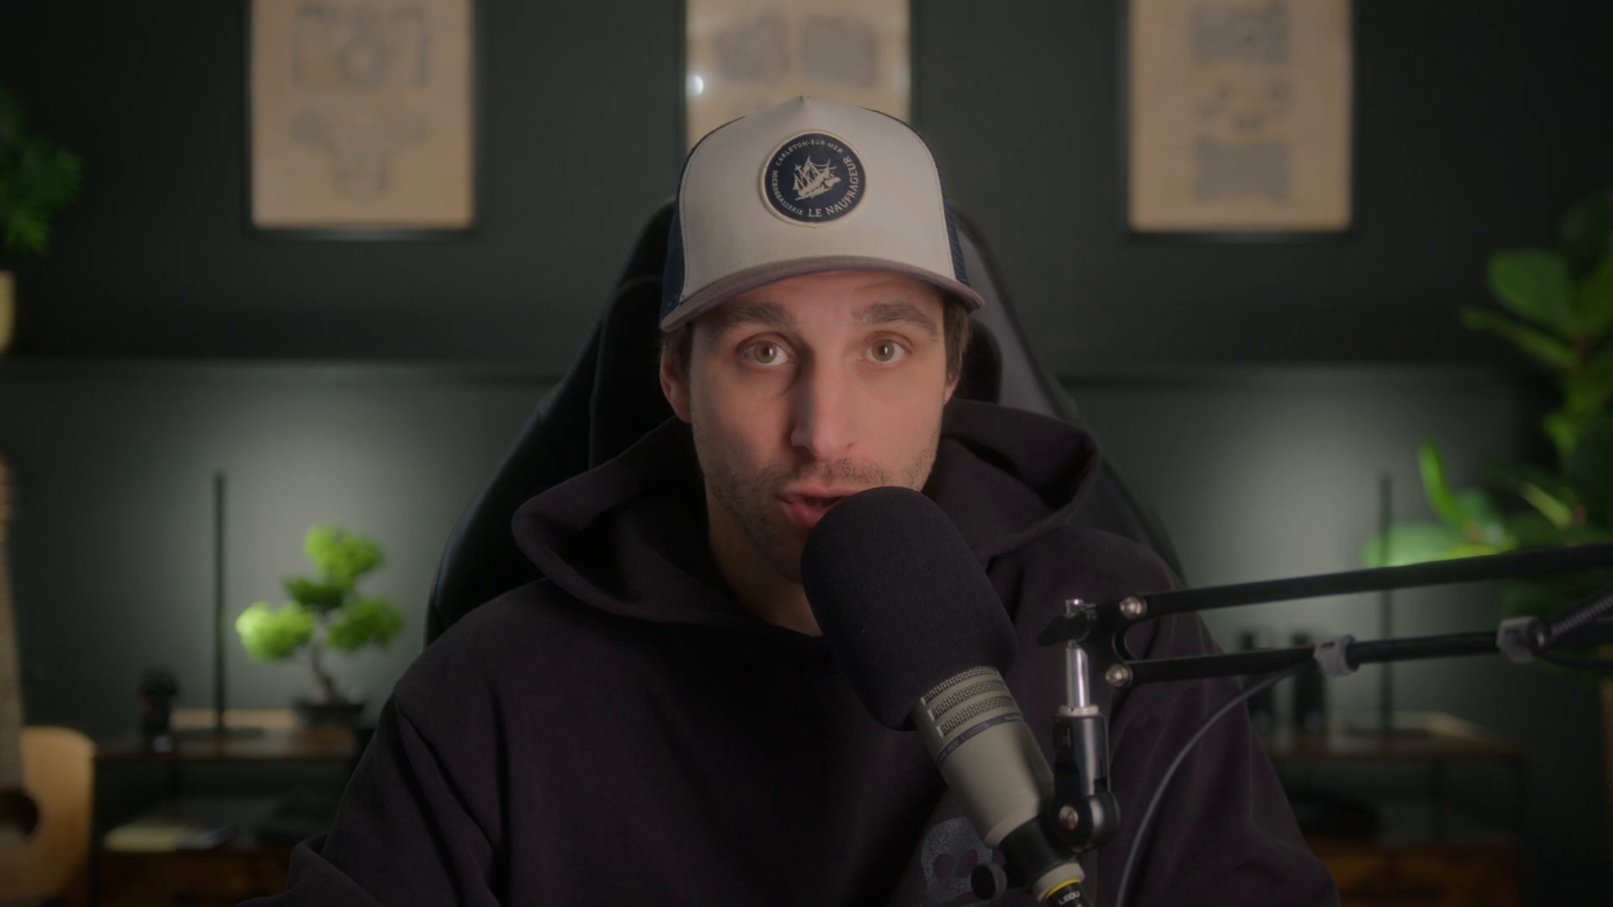
click(123, 564)
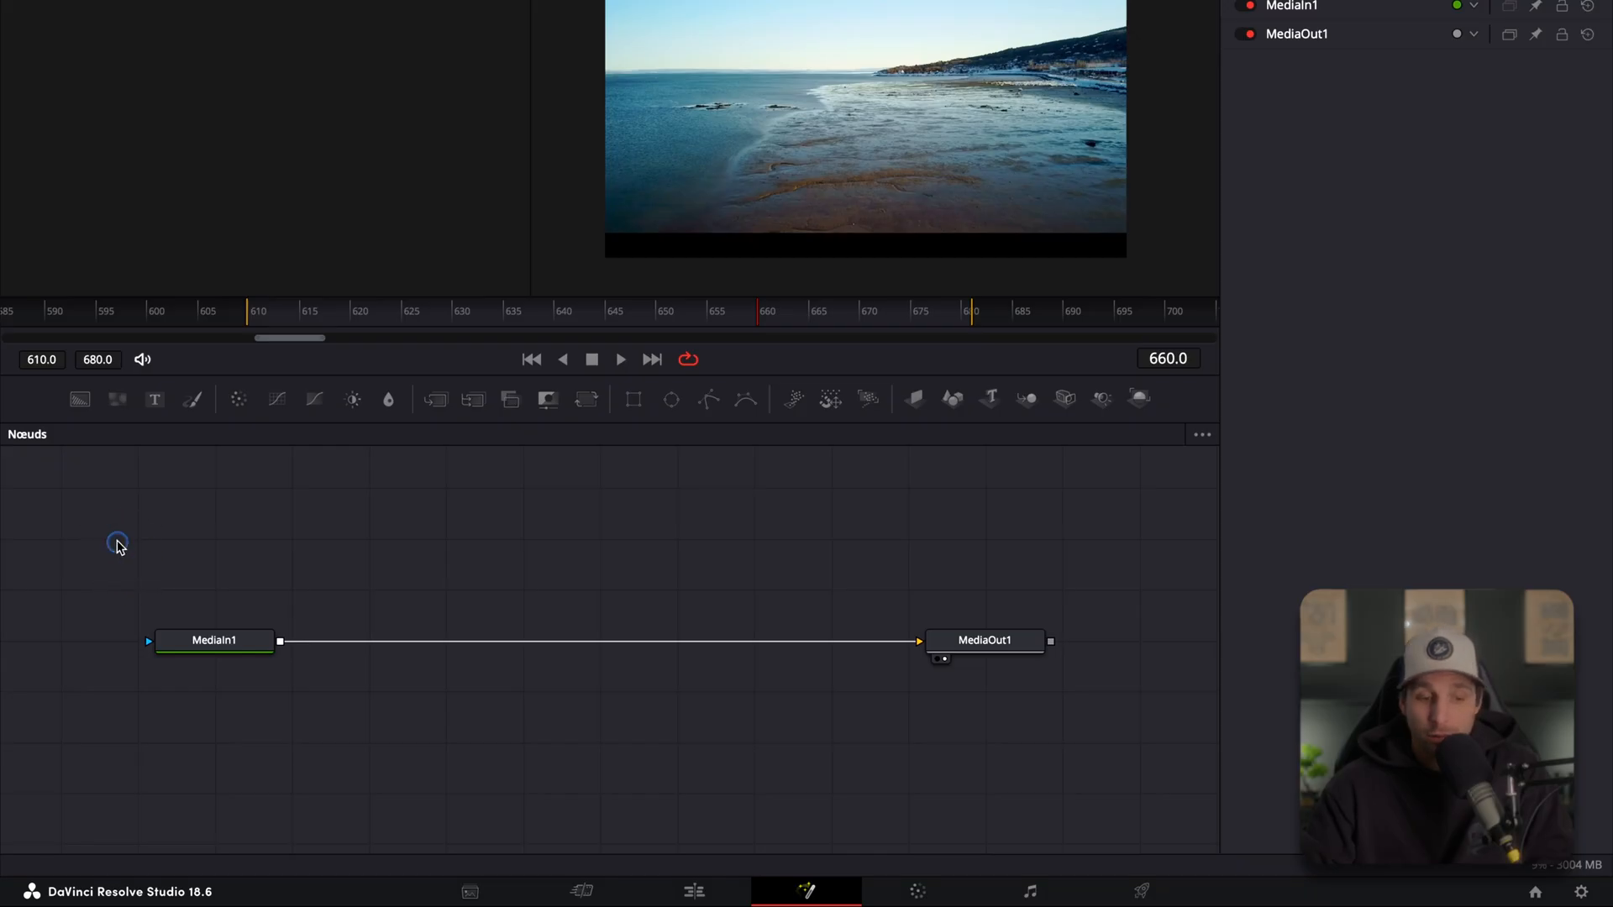
drag(117, 546, 1072, 745)
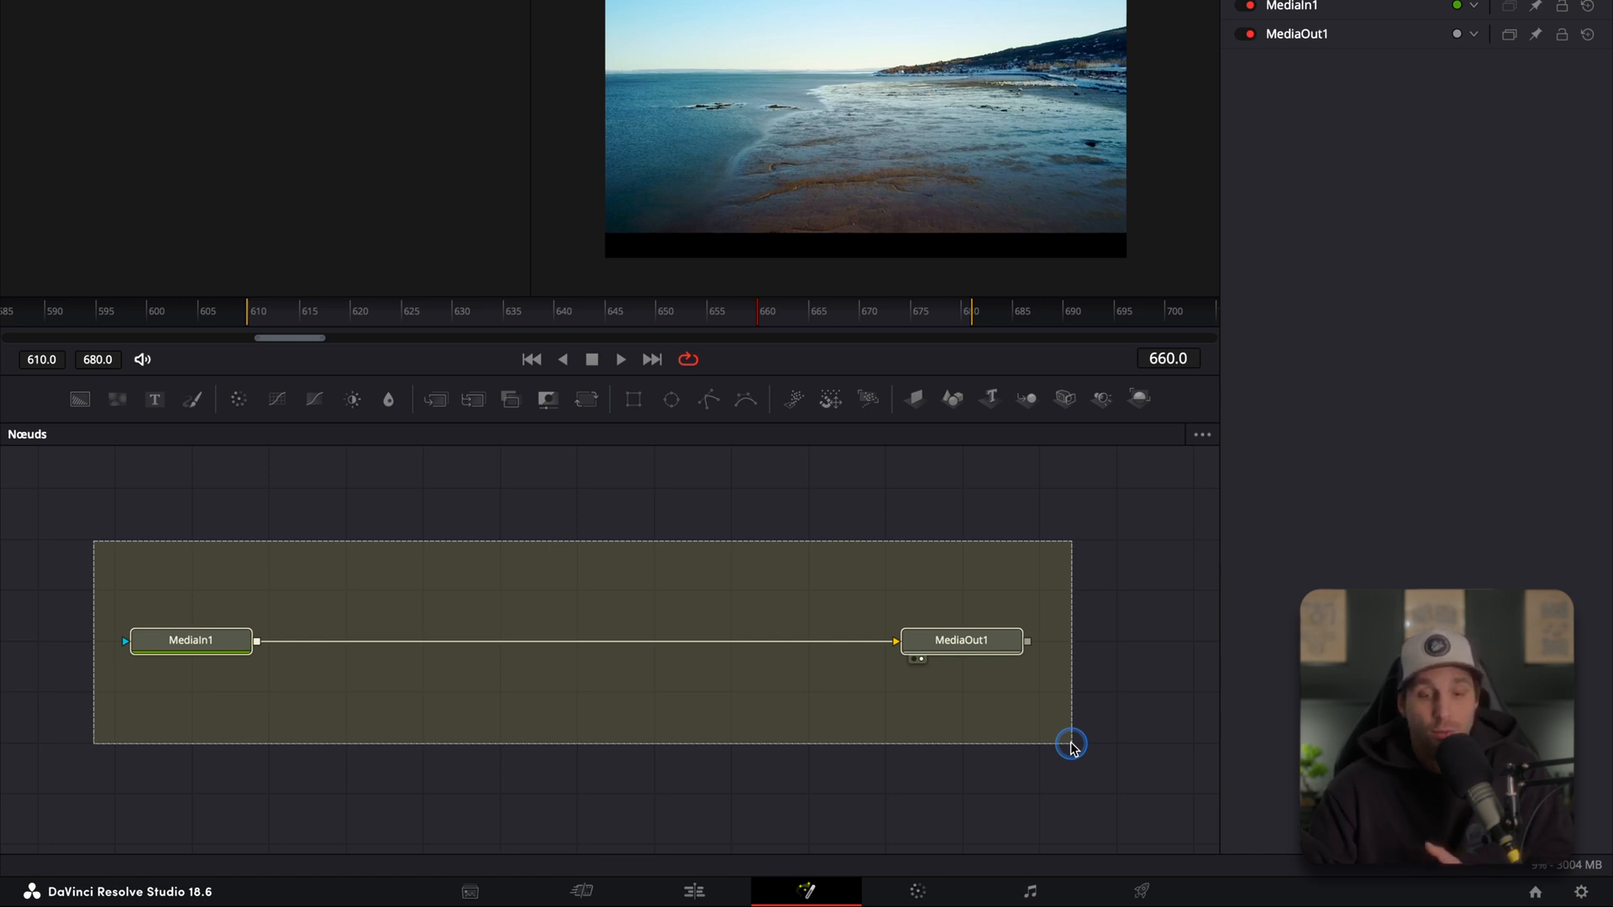
click(594, 577)
click(302, 679)
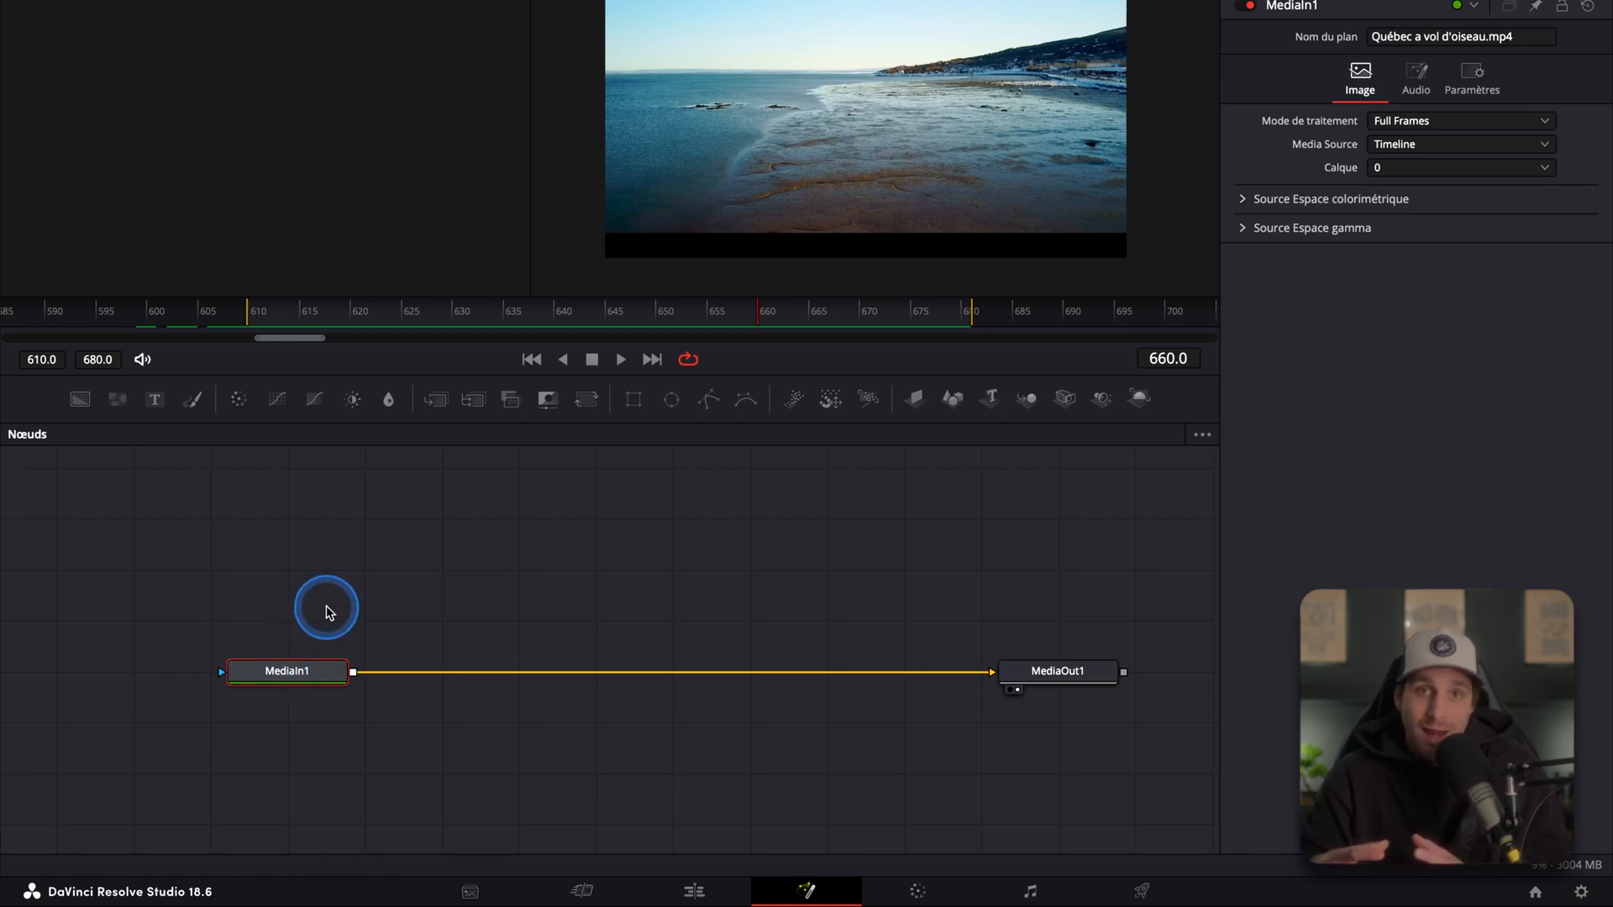
Step: Practise box-selecting single nodes, alternating between MediaOut1 and MediaIn1
drag(936, 590, 1140, 735)
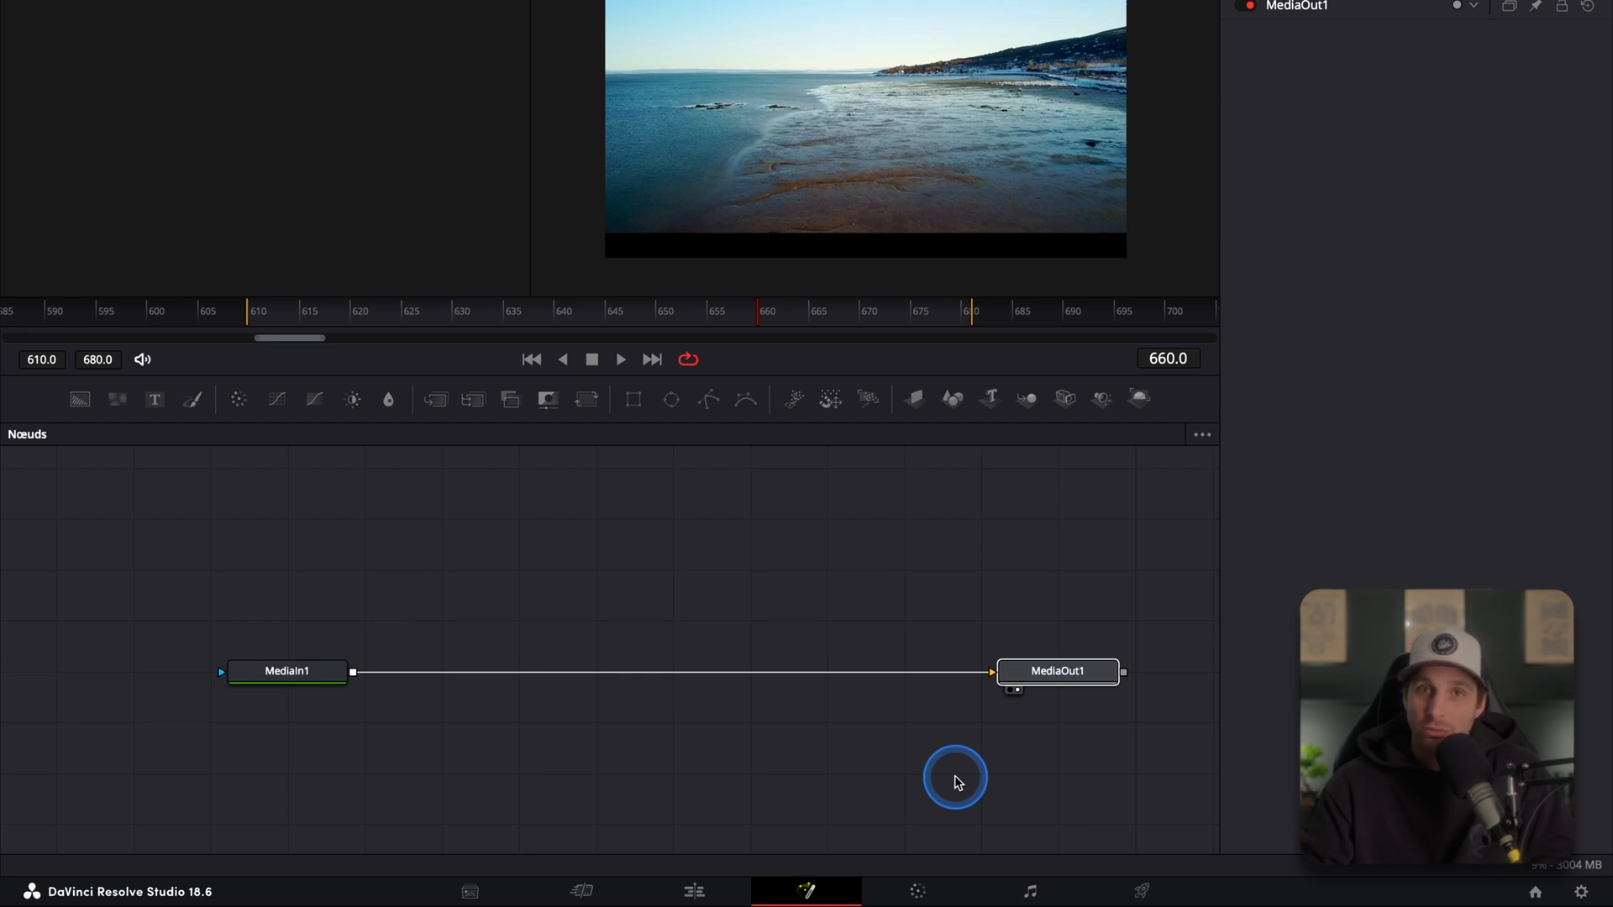
drag(168, 556, 414, 772)
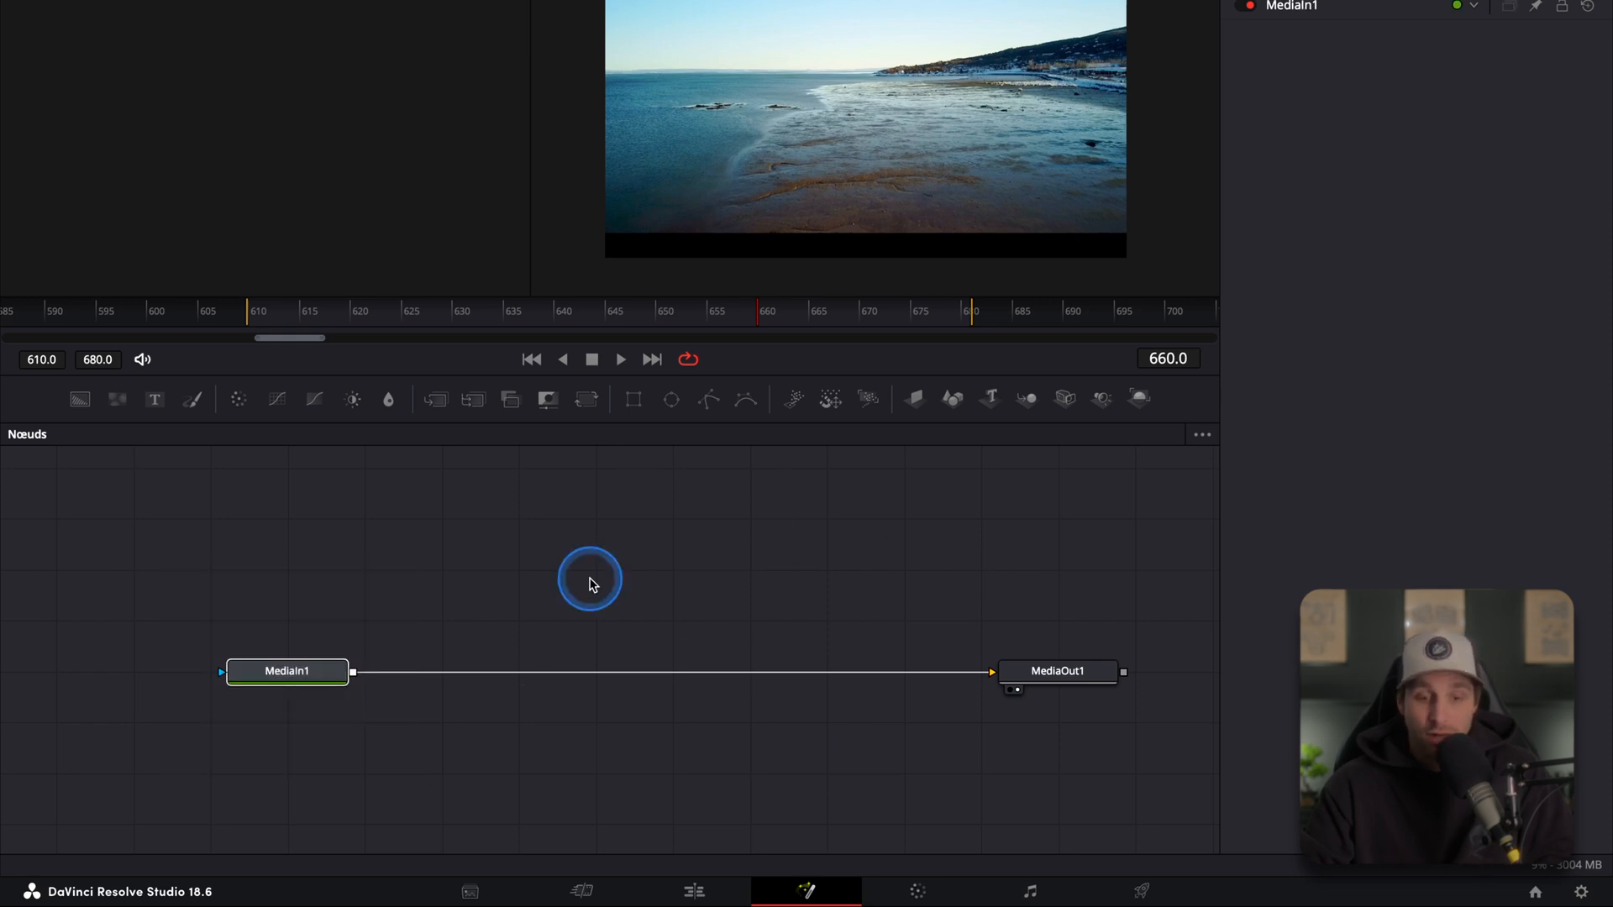
drag(379, 544, 955, 797)
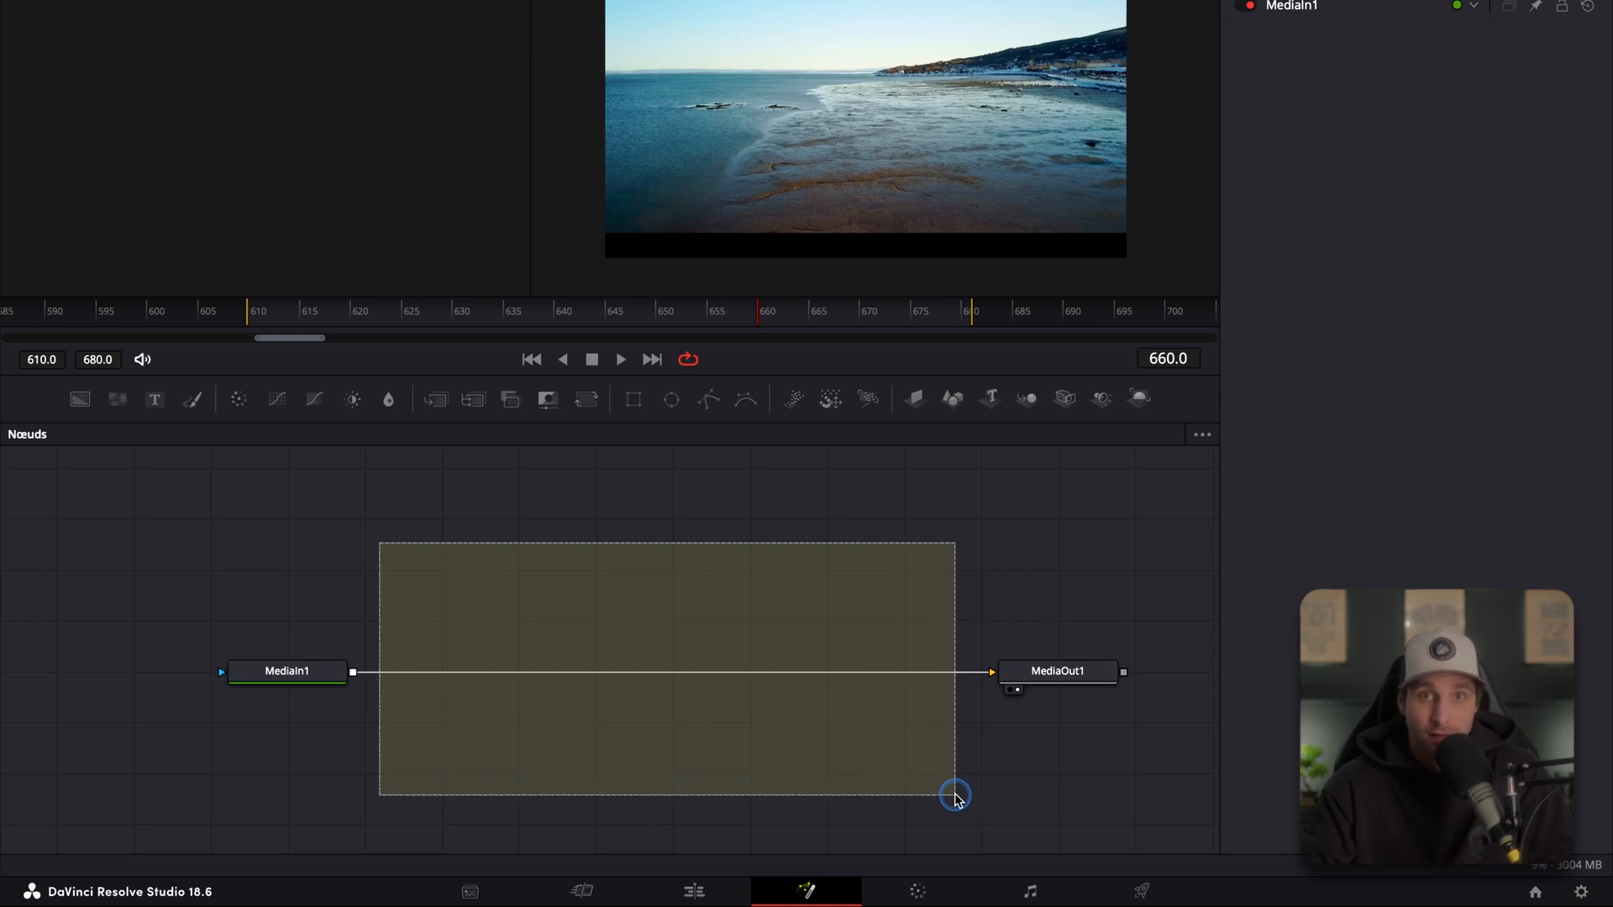
drag(955, 797, 955, 797)
drag(945, 575, 1159, 781)
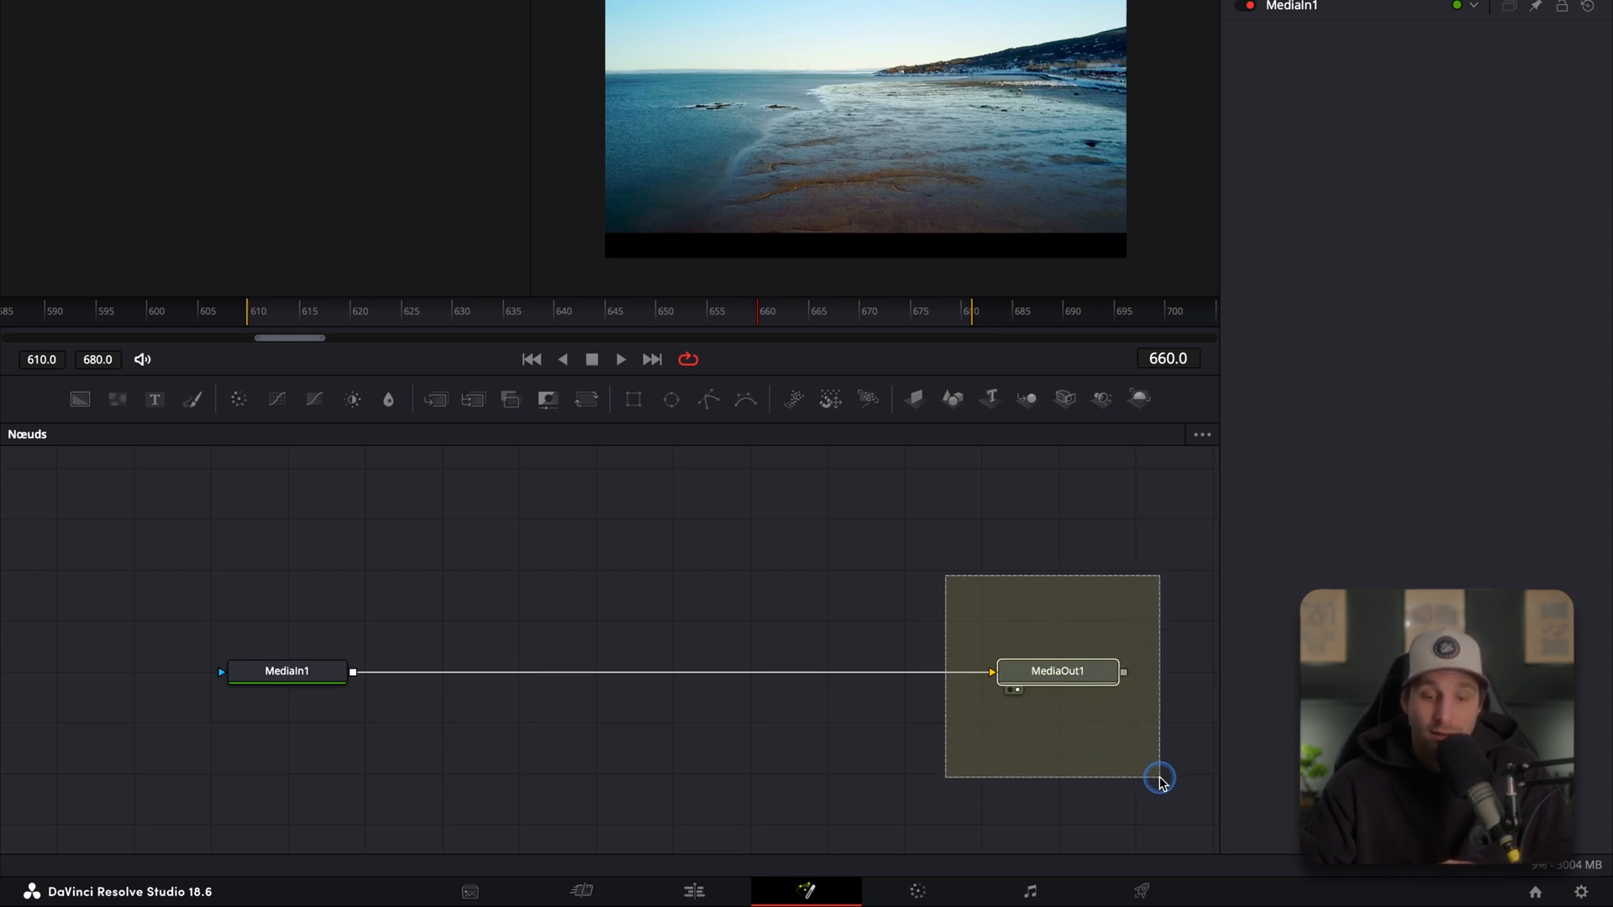
drag(1159, 782, 1159, 780)
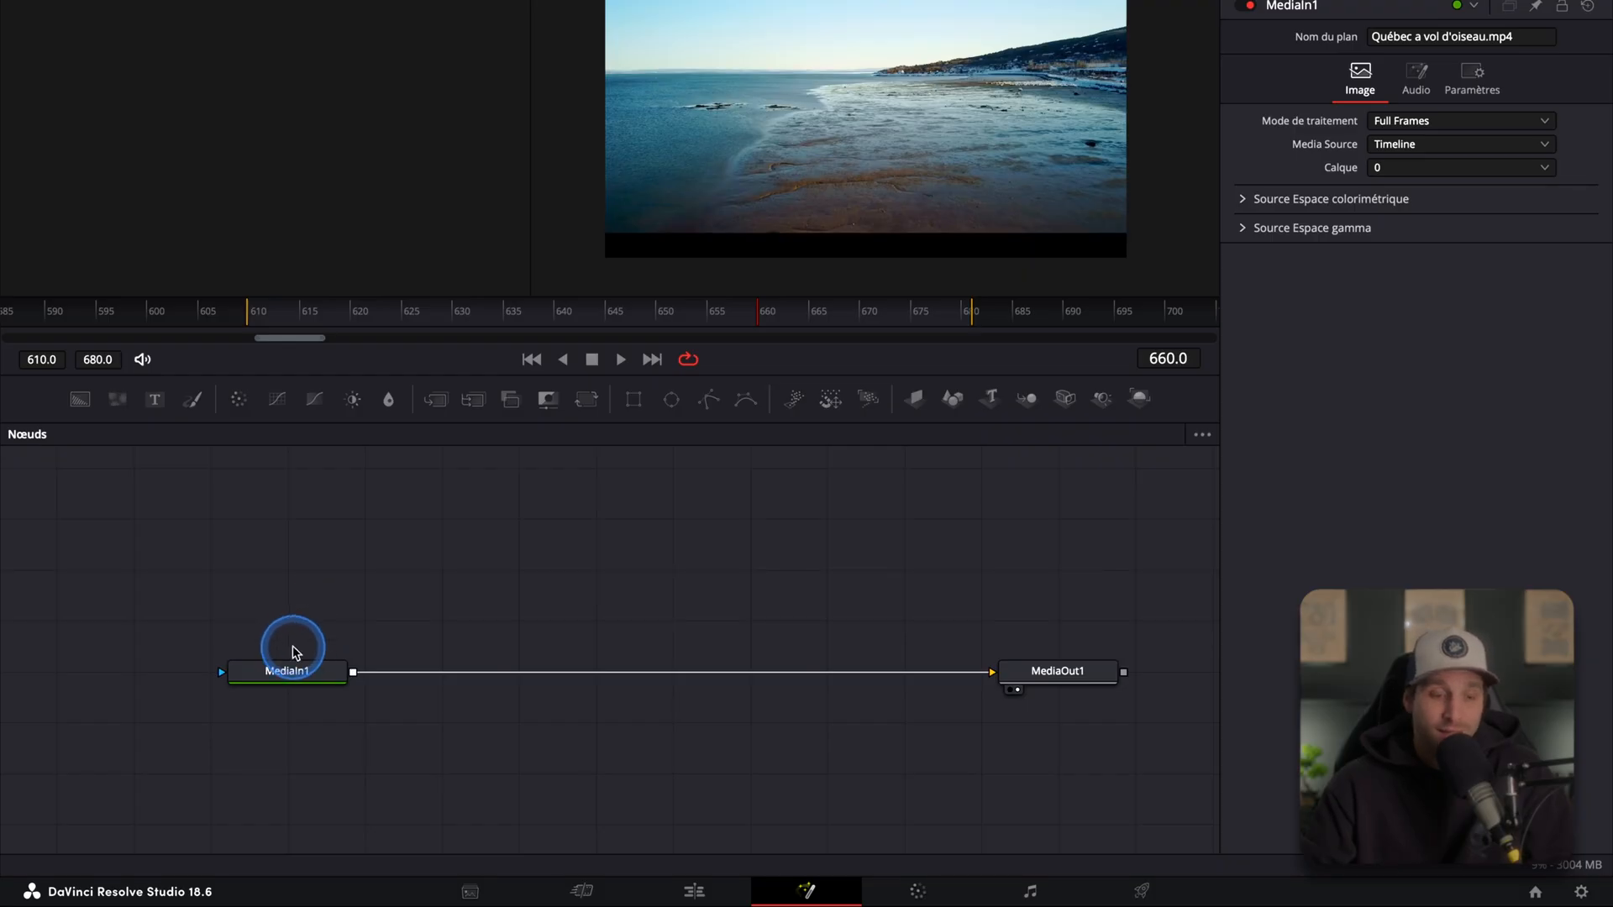
Step: Rename the MediaIn1 node to plage
click(291, 670)
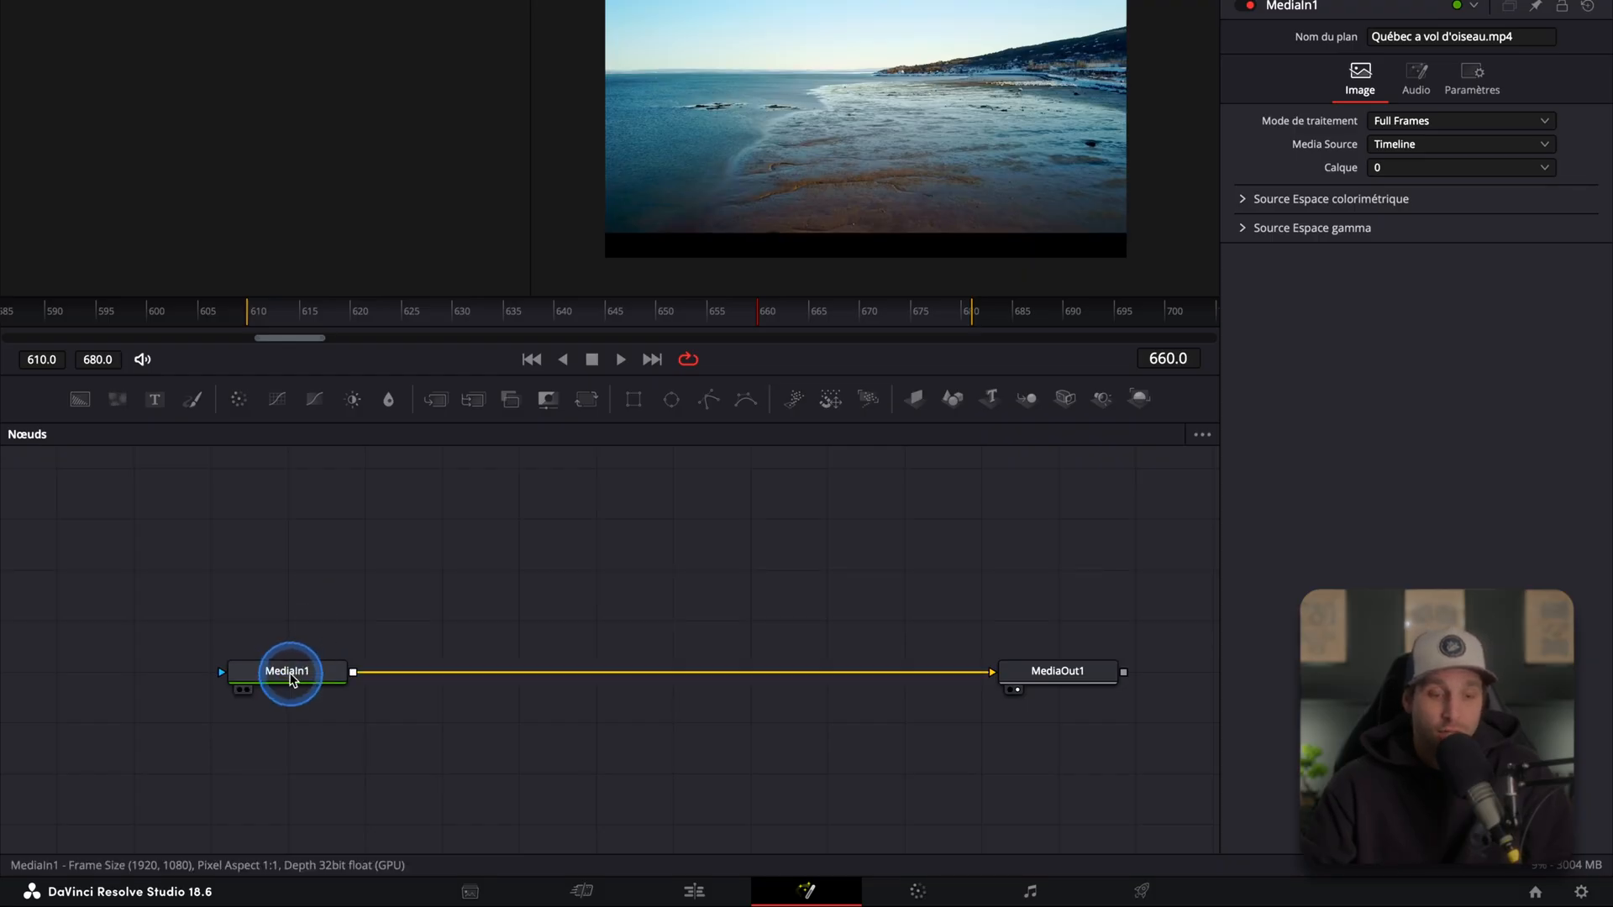
right_click(292, 679)
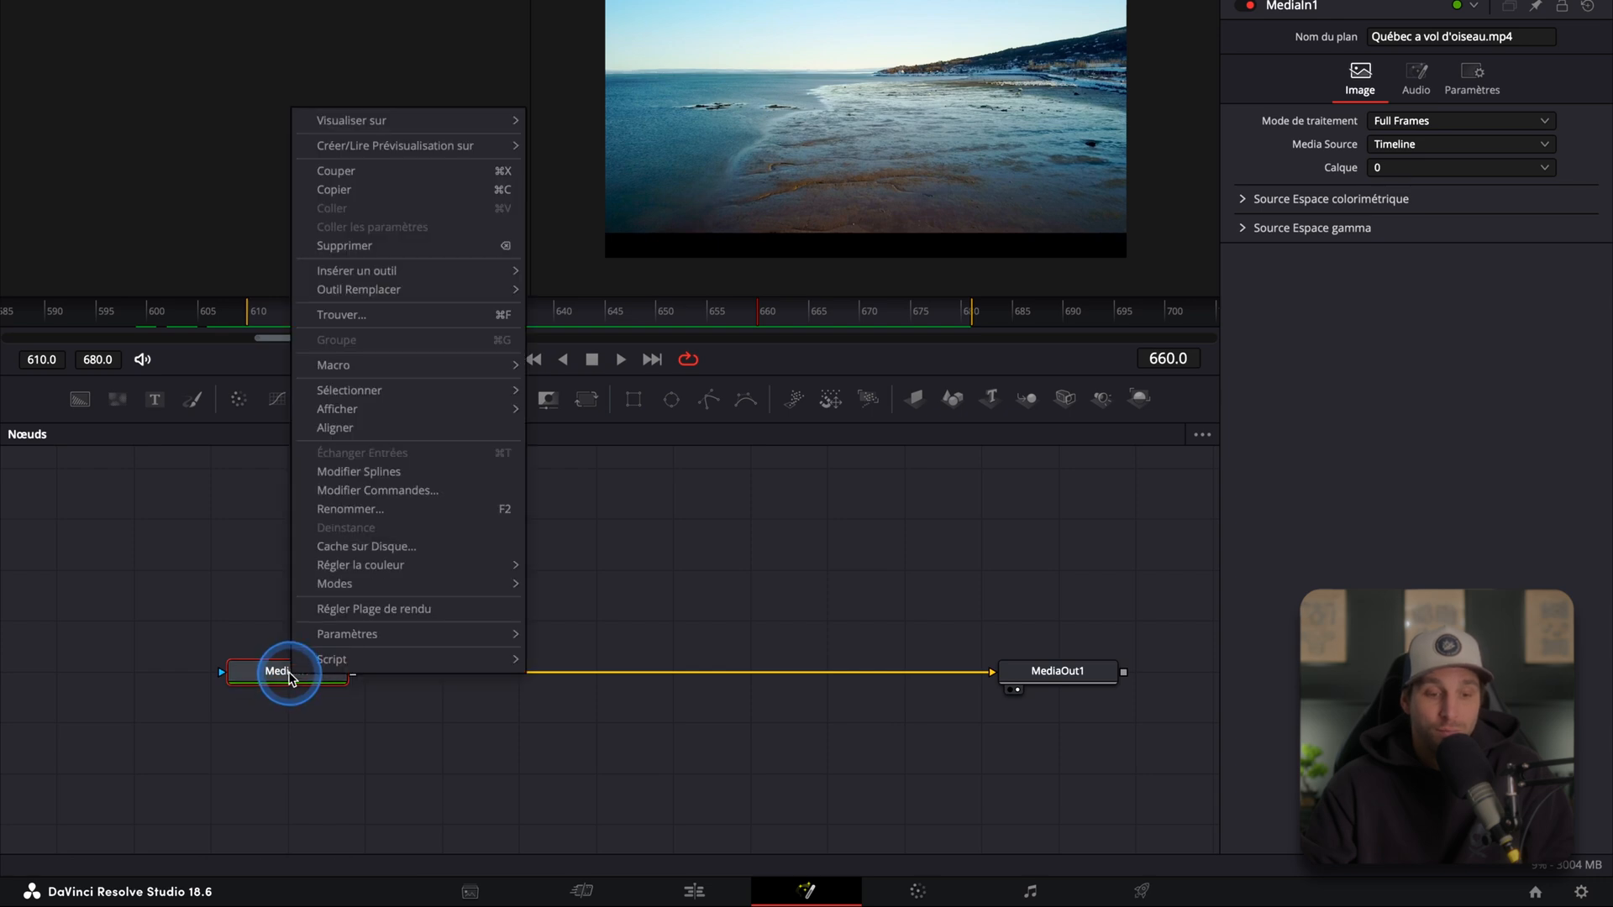
click(380, 510)
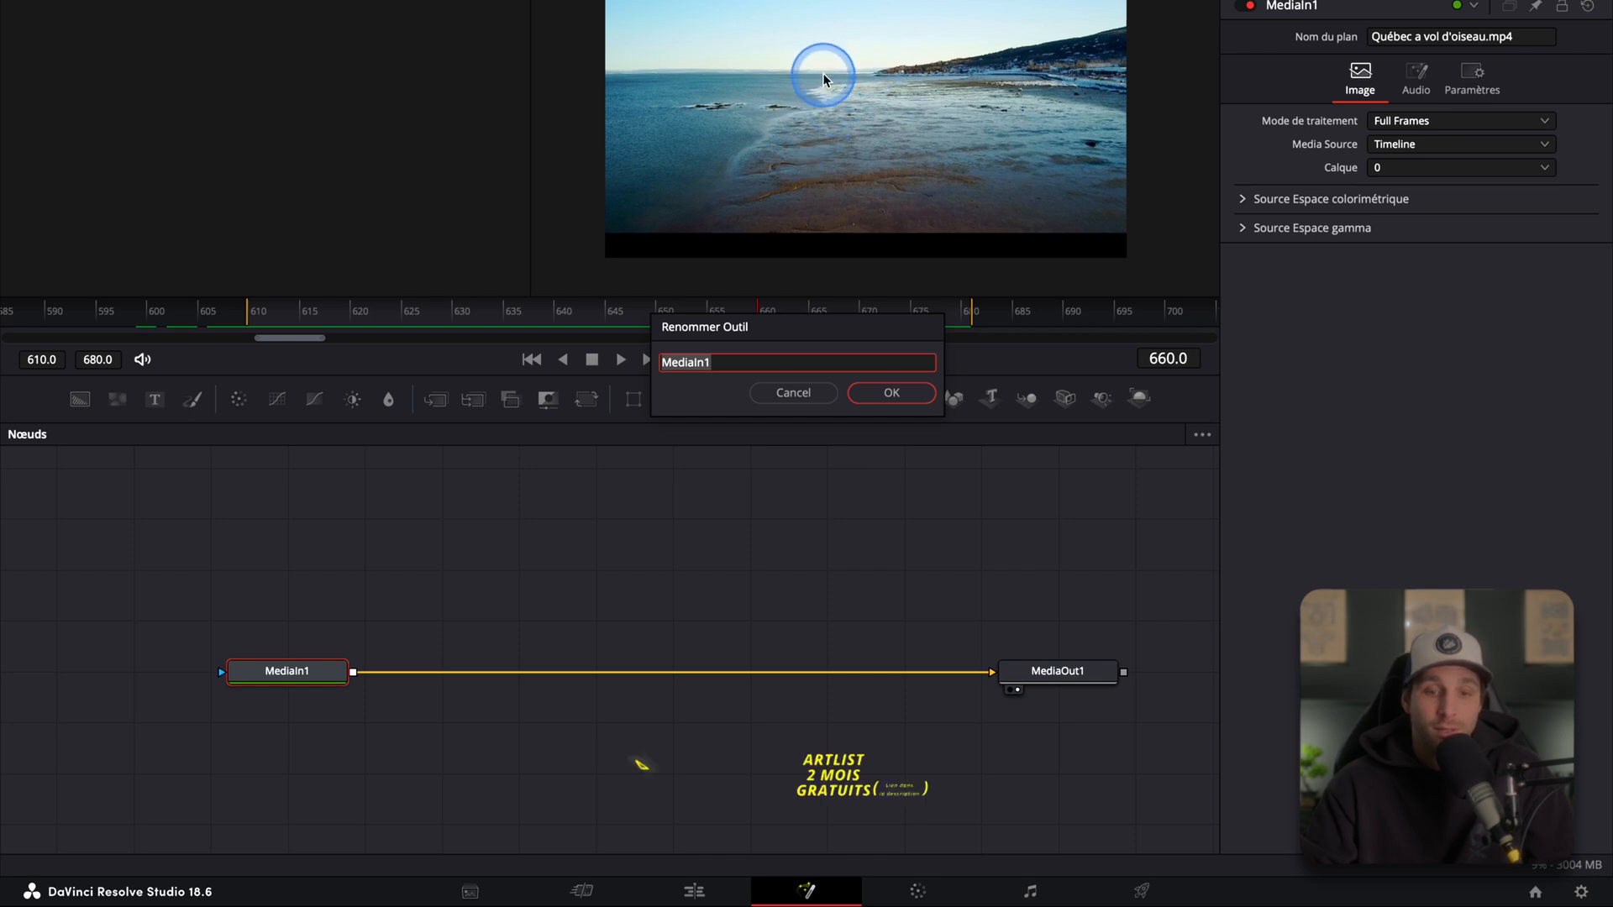
key(BackSpace)
text(plage)
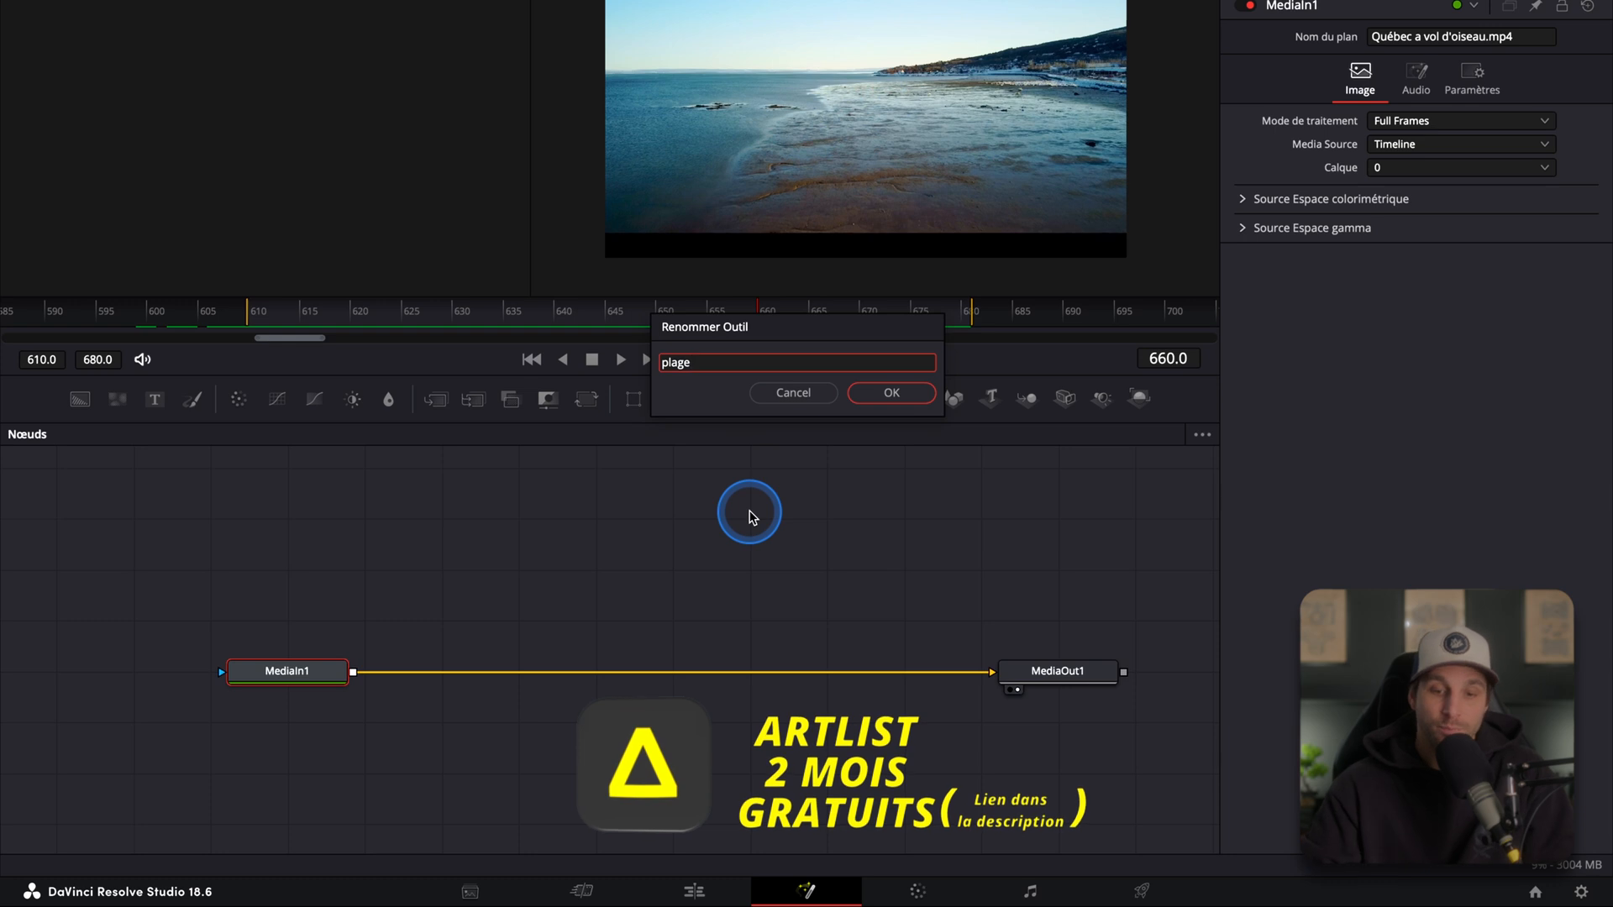
click(889, 392)
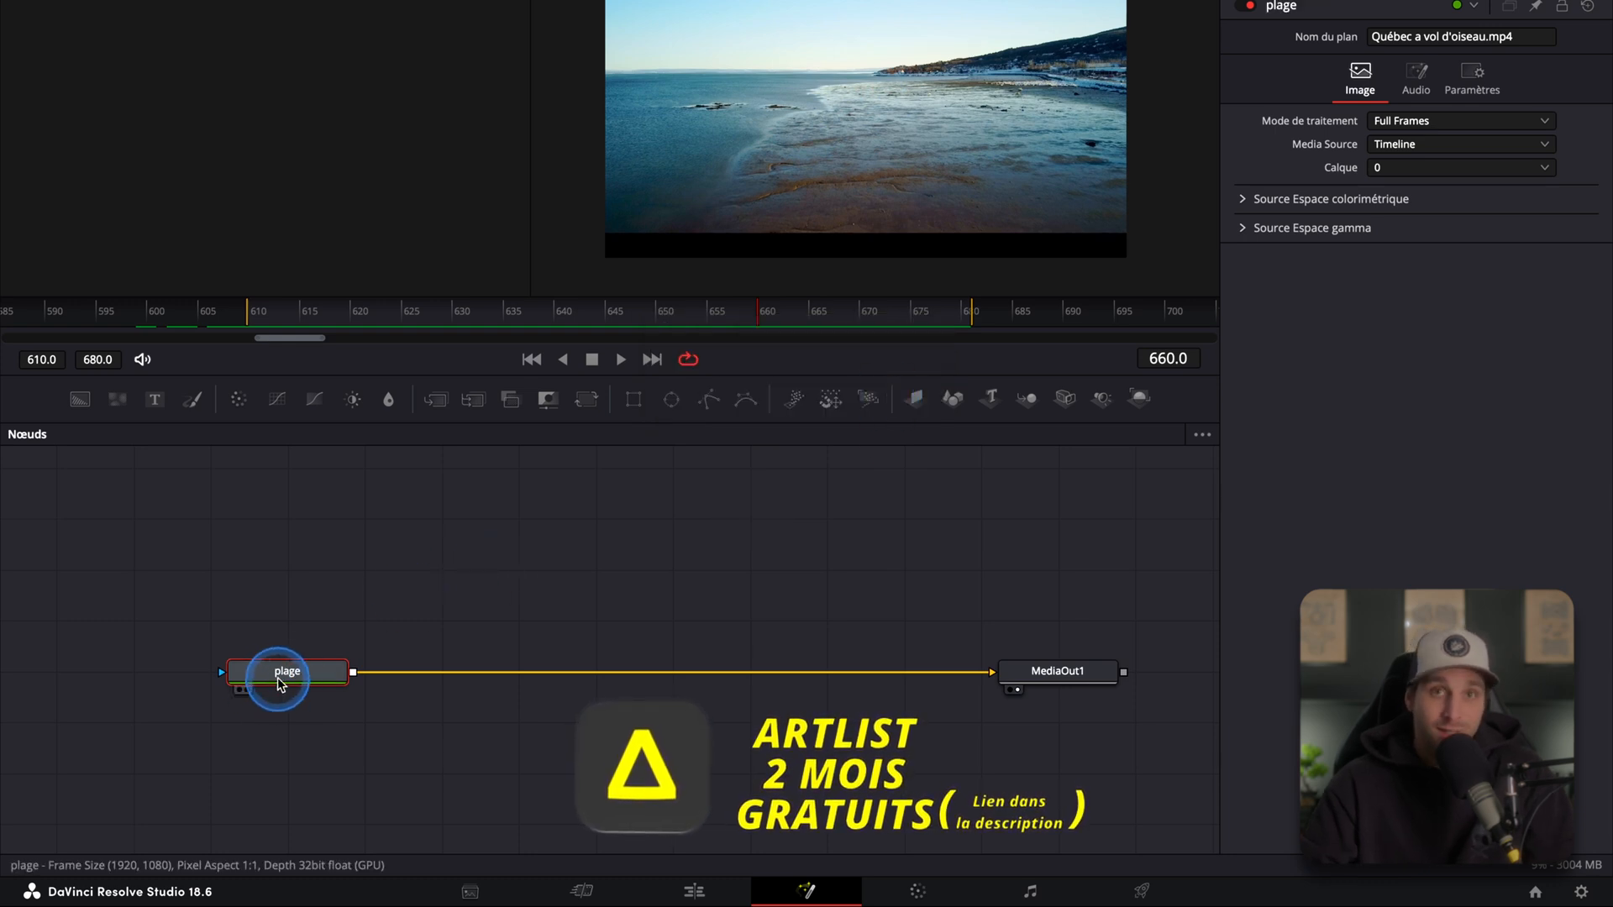
Step: Add a Lueur diffuse effect node from the OpenFX effects library to the node graph, then close the library
drag(200, 625, 368, 709)
click(418, 588)
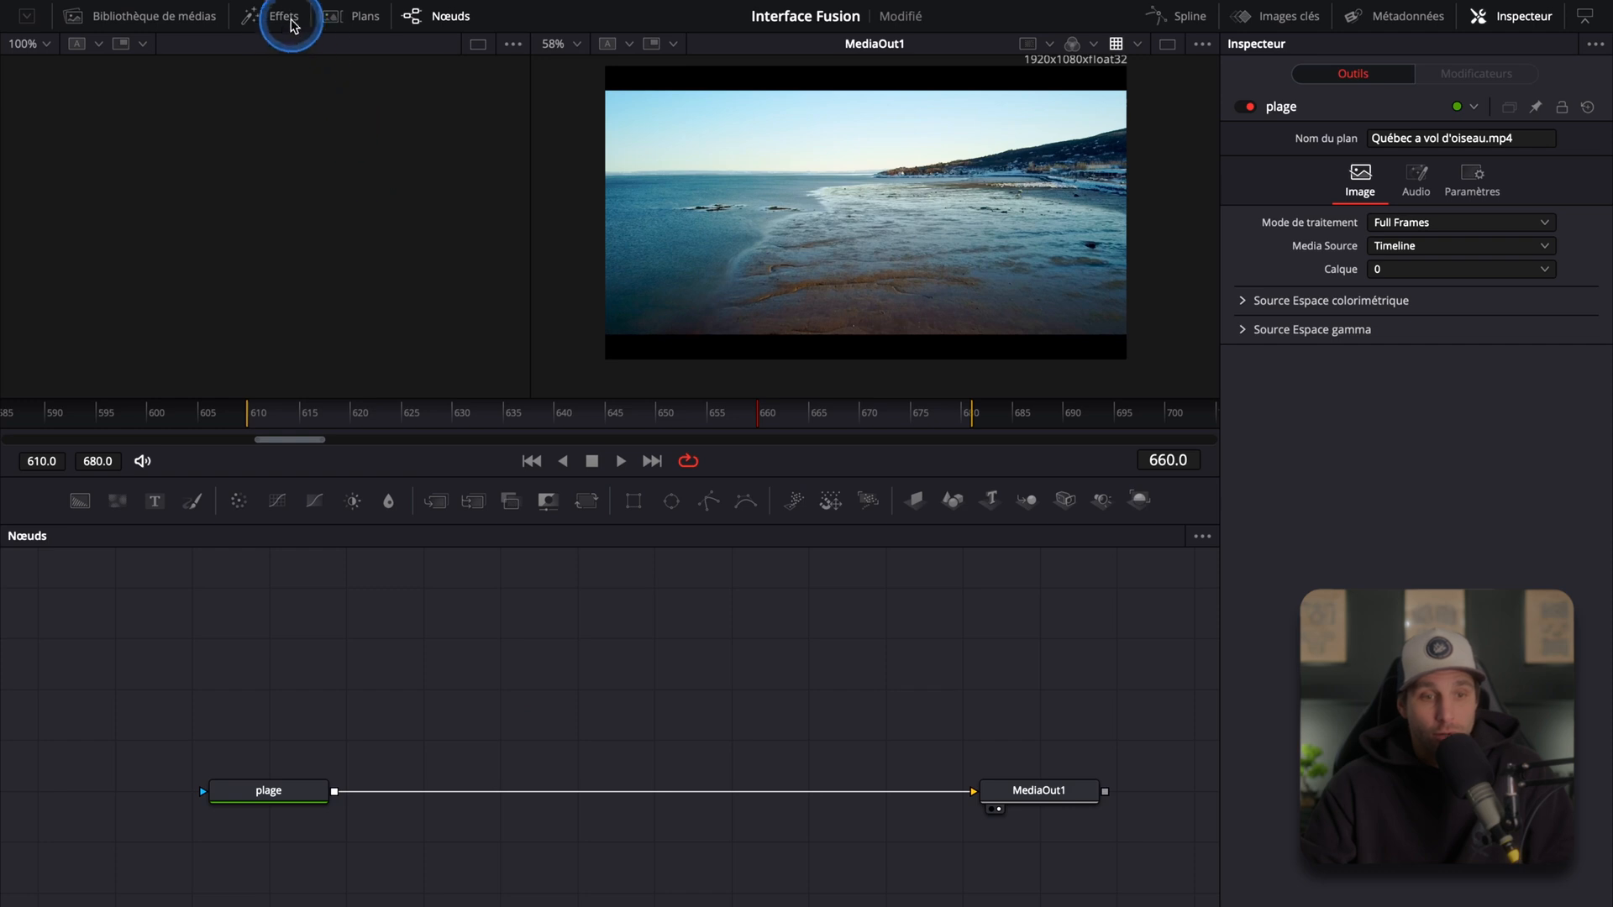
click(279, 17)
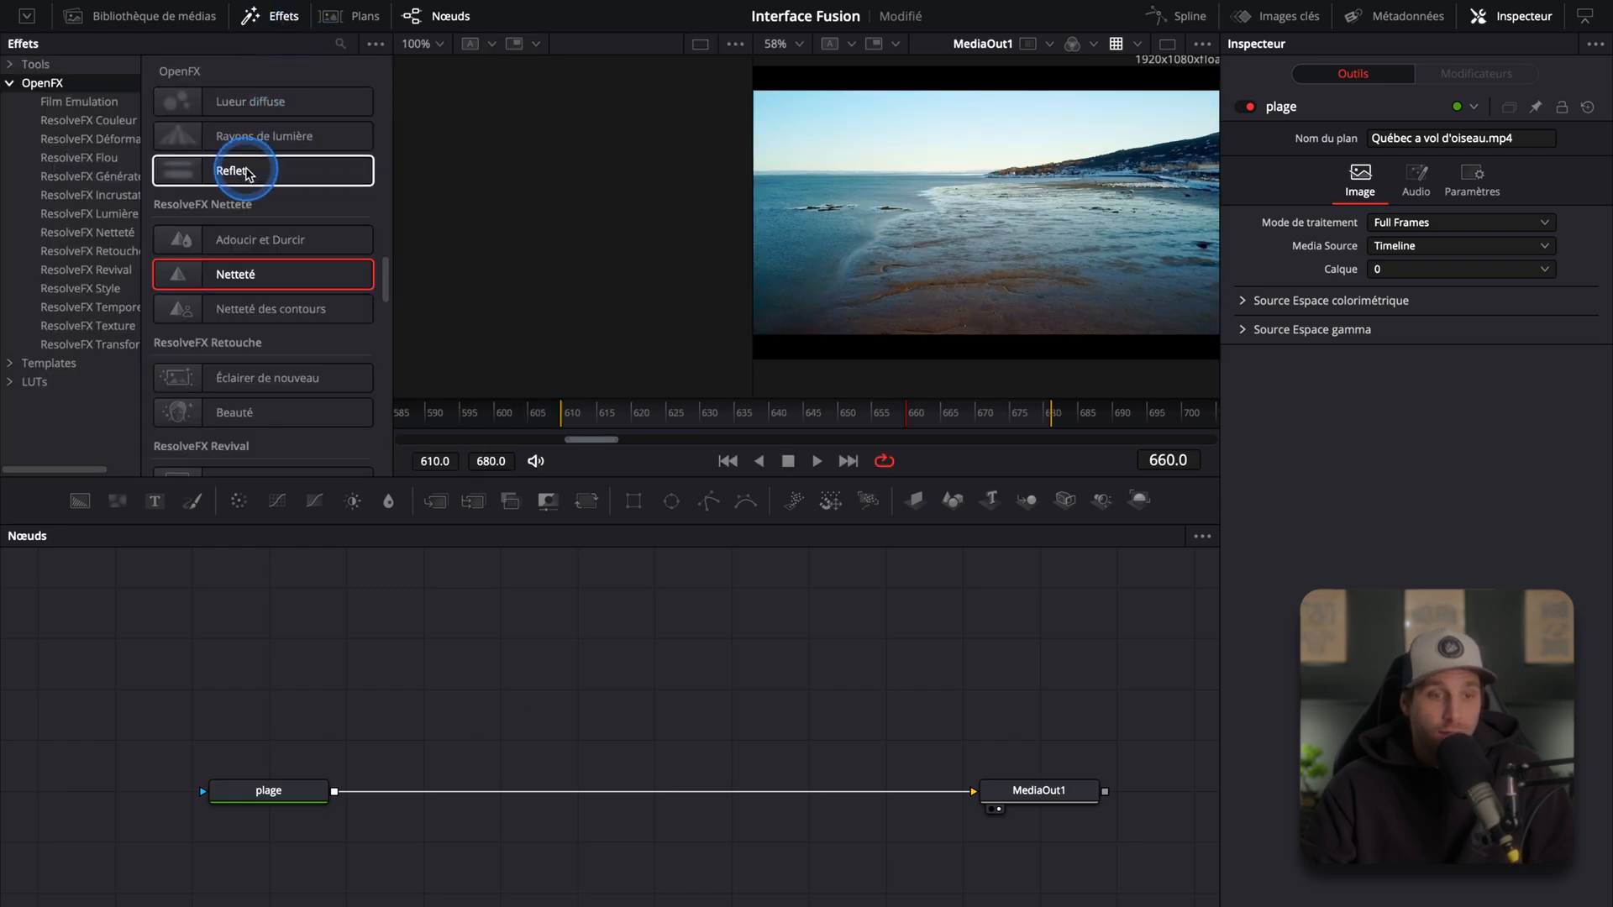
drag(233, 109, 516, 686)
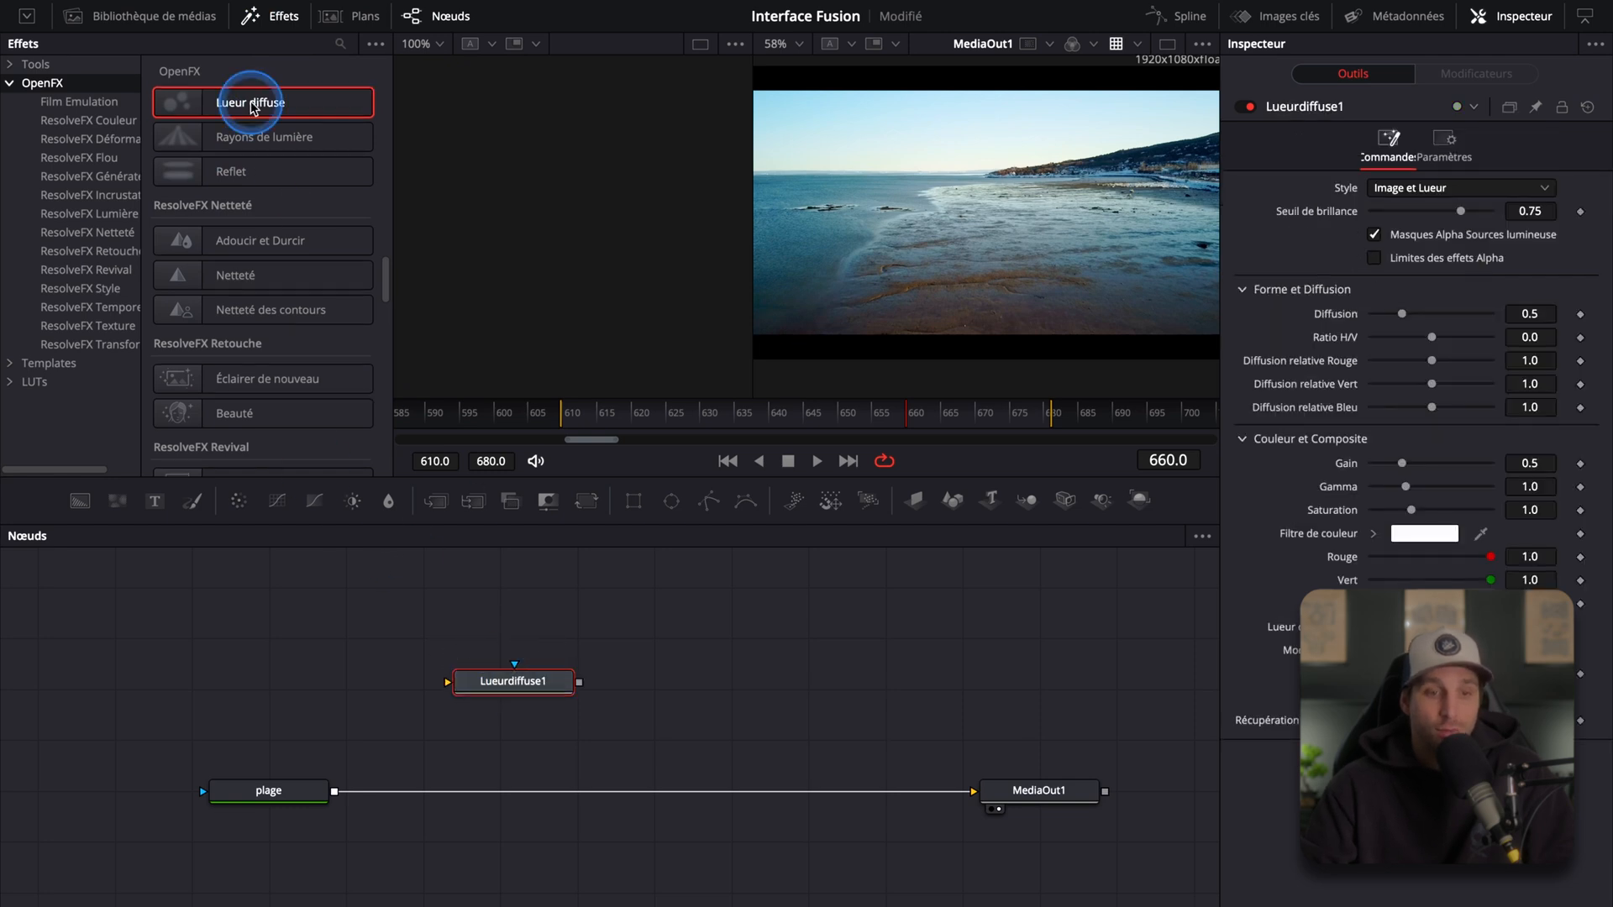
click(283, 16)
Step: Disconnect the link between plage and MediaOut1 and move the Lueurdiffuse1 node onto the same row
drag(521, 601, 609, 596)
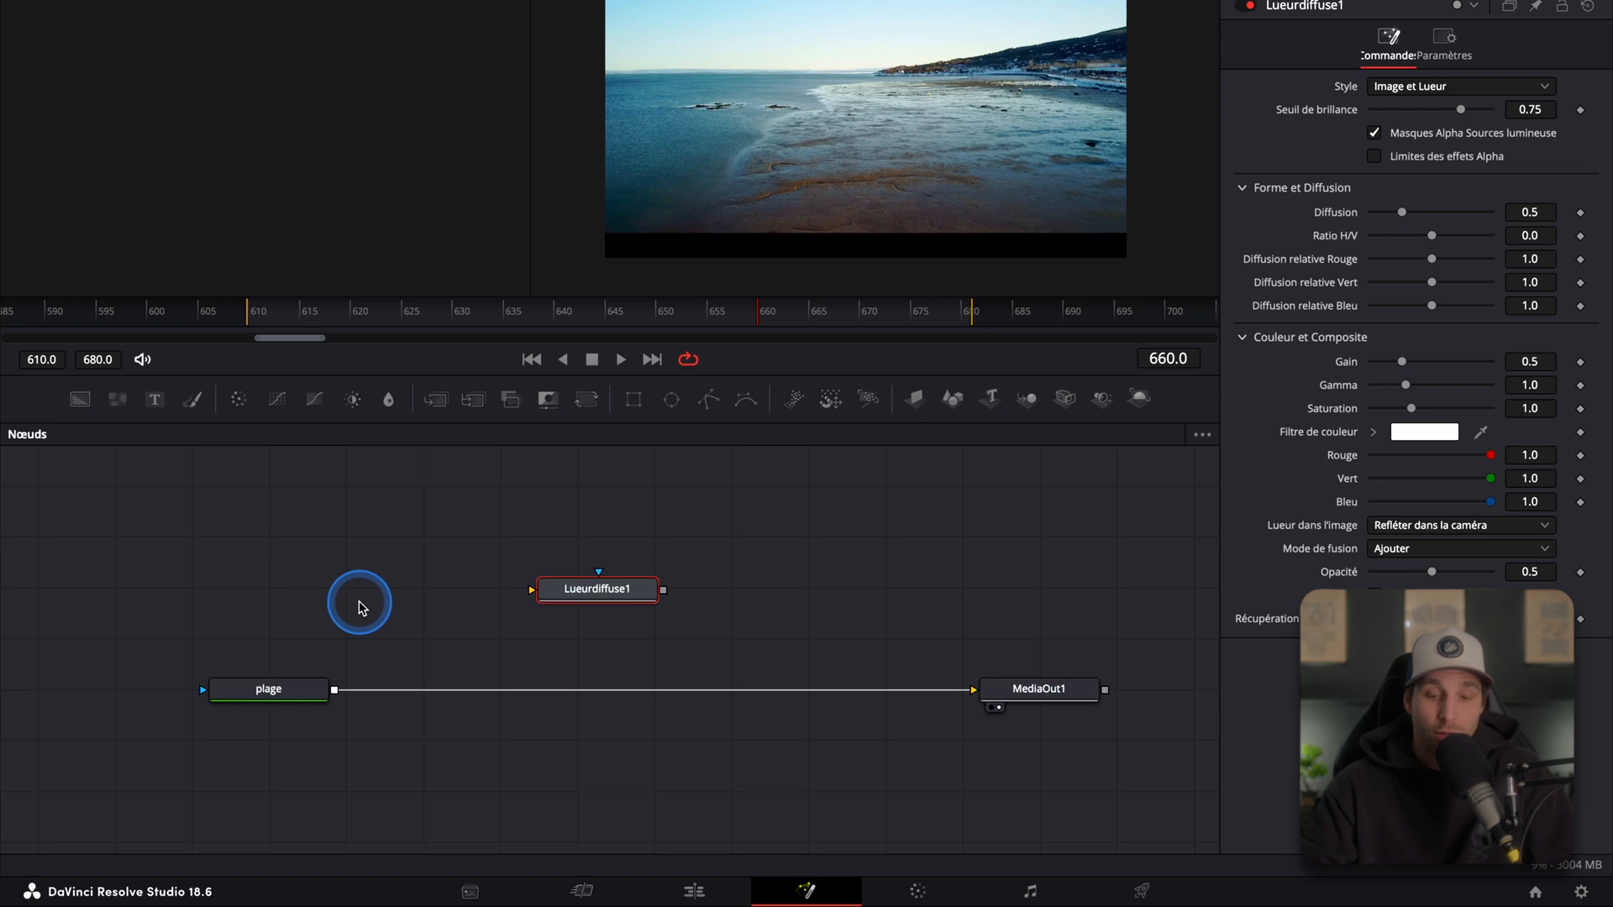
click(840, 696)
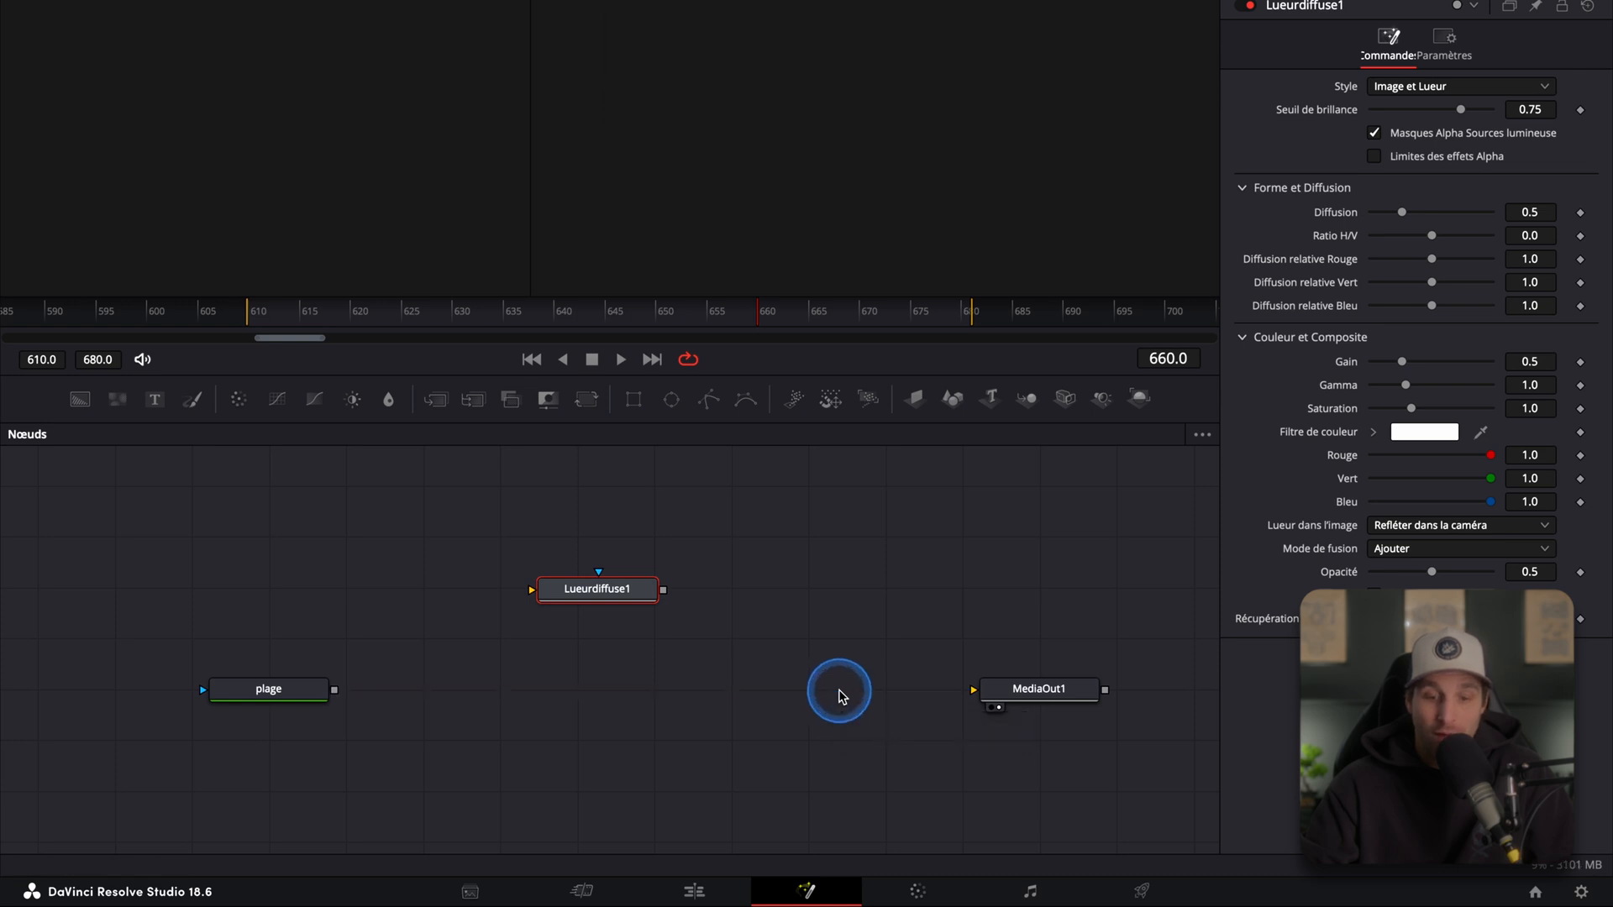
drag(610, 597, 630, 685)
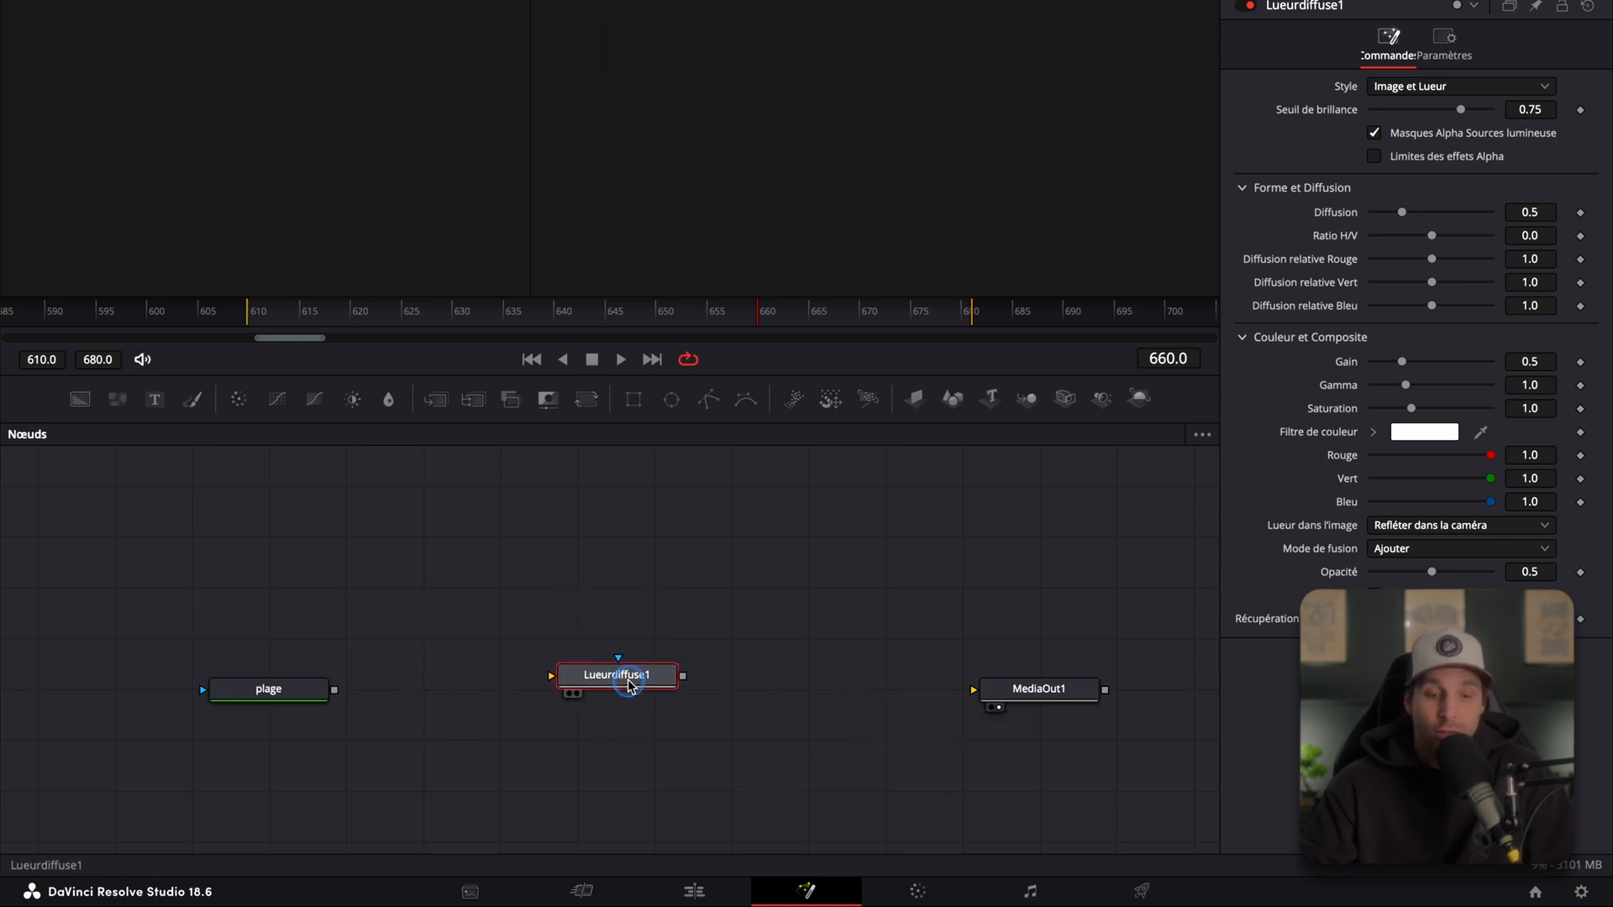
Step: Connect plage's output to Lueurdiffuse1, and Lueurdiffuse1's output to MediaOut1
click(335, 695)
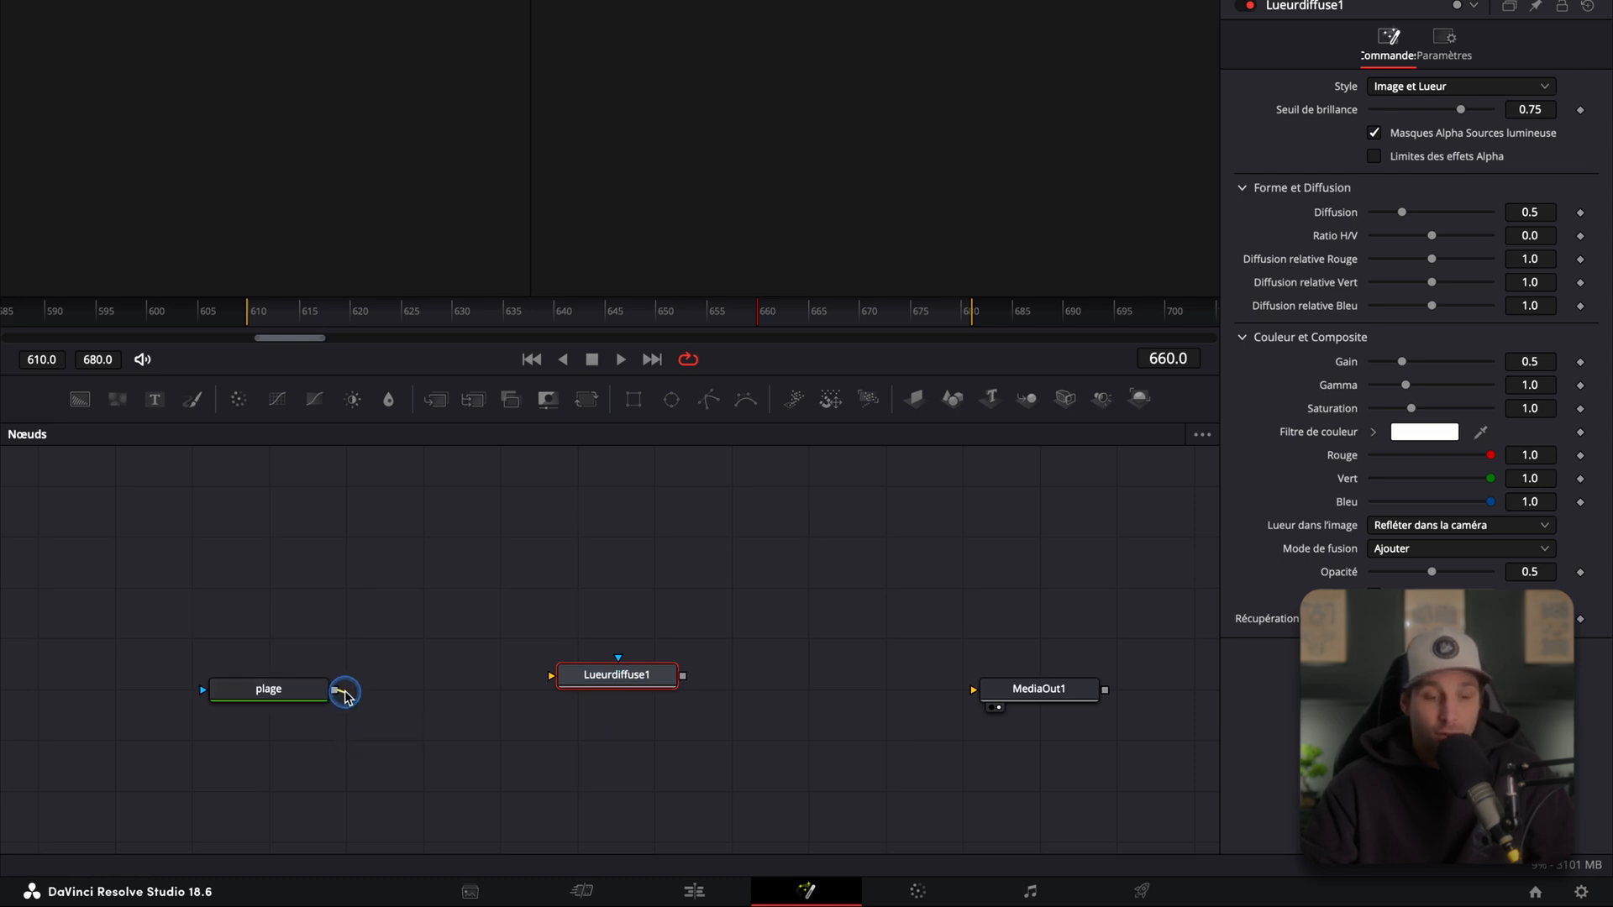
drag(345, 697, 578, 676)
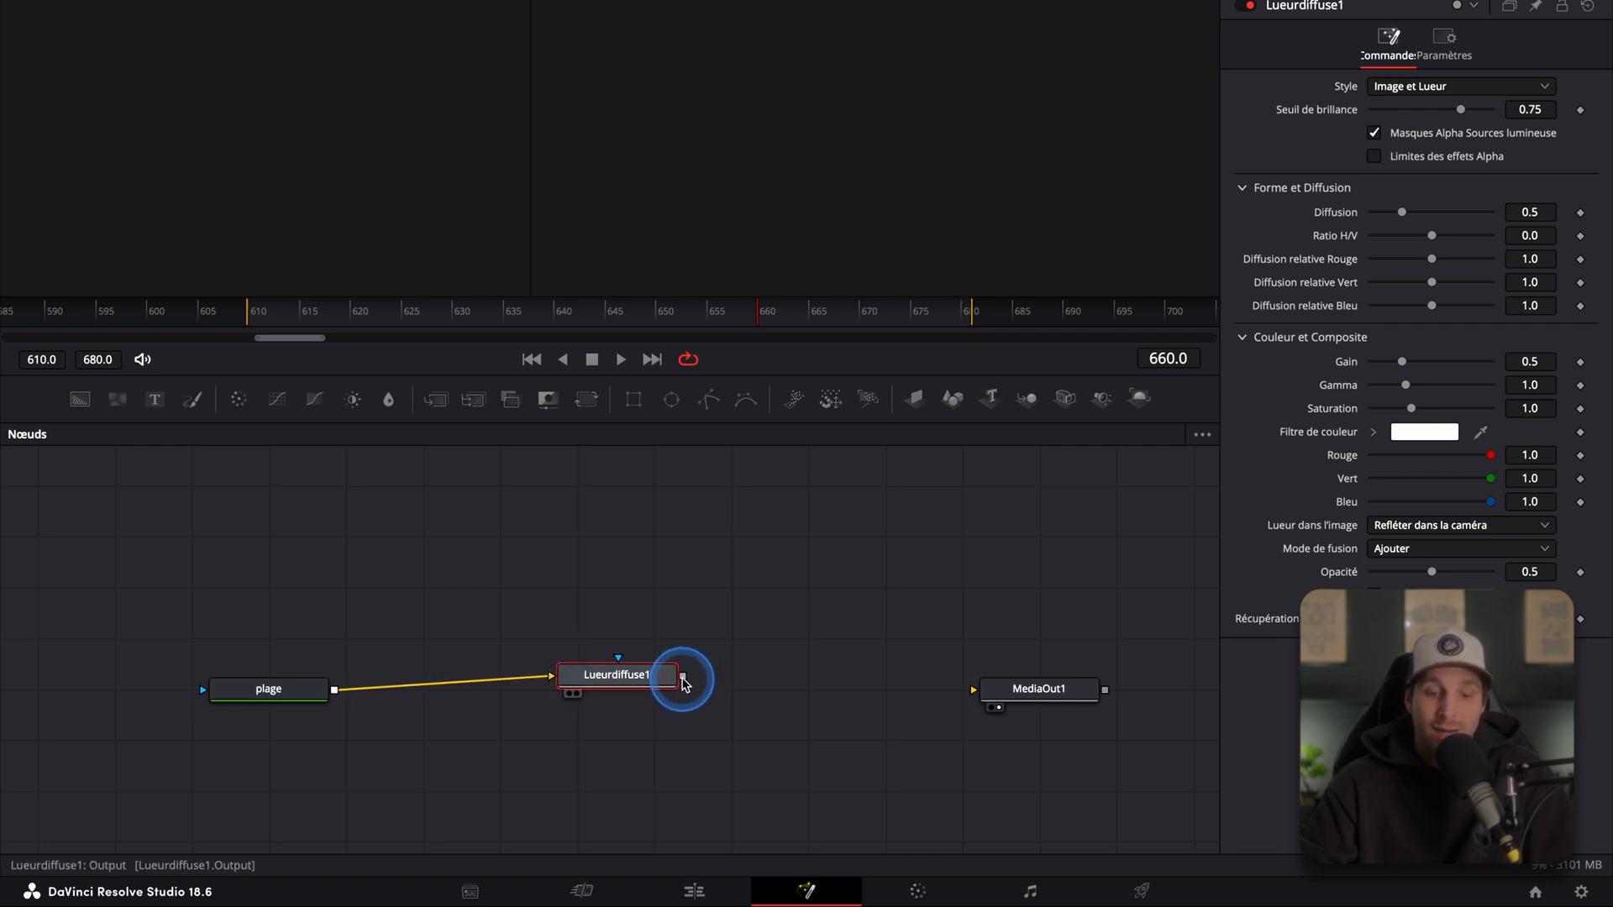
drag(684, 683, 1000, 691)
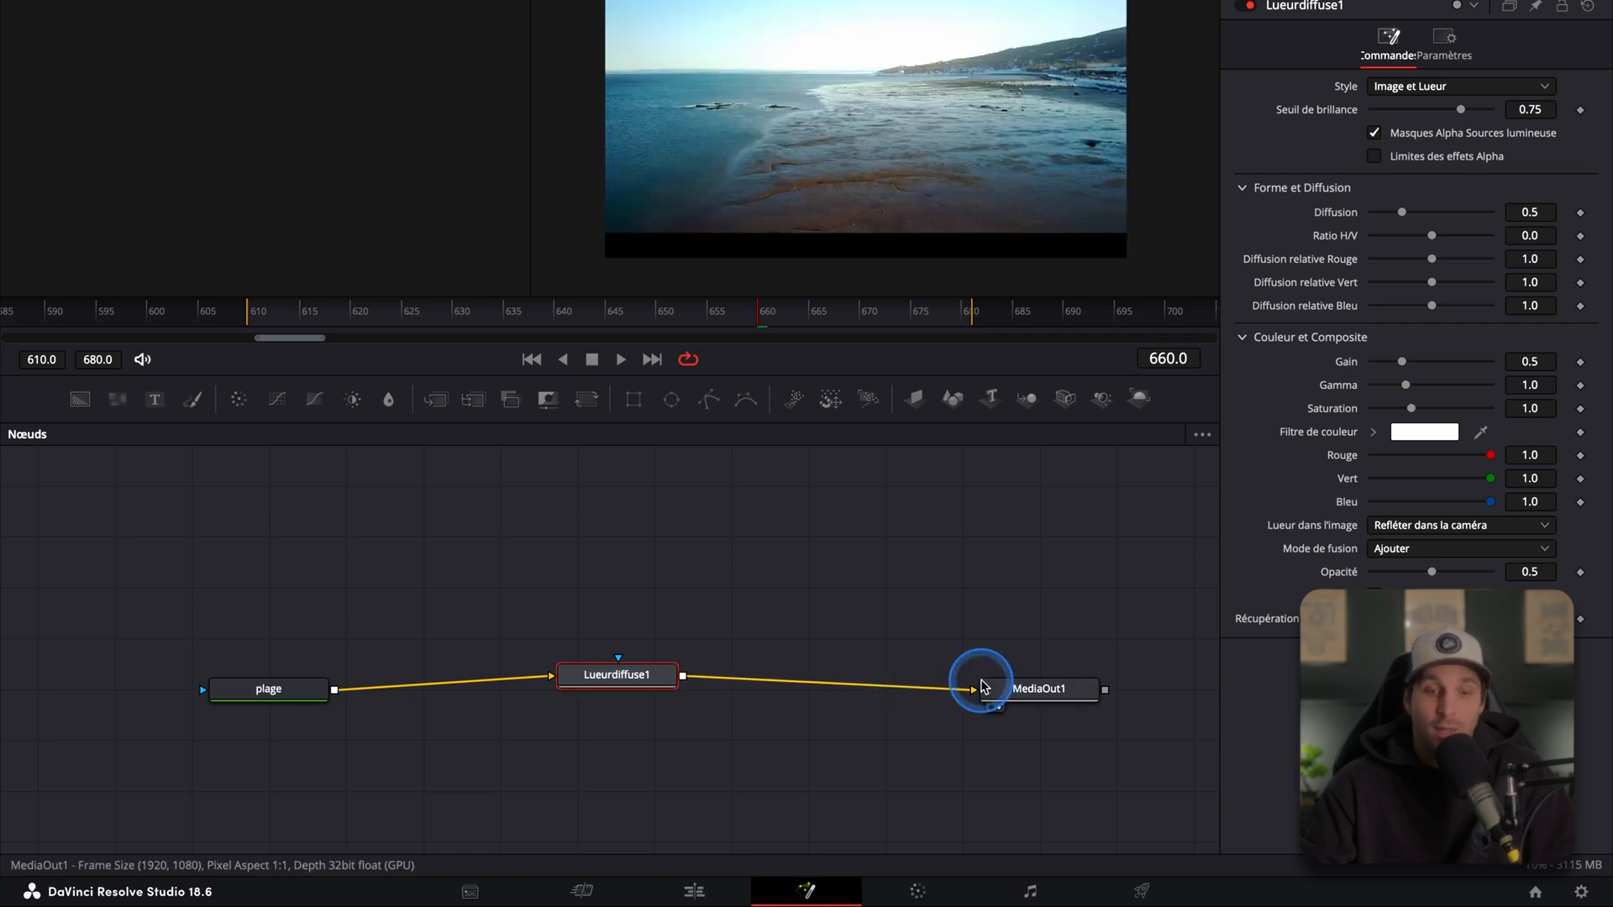
drag(625, 674, 621, 684)
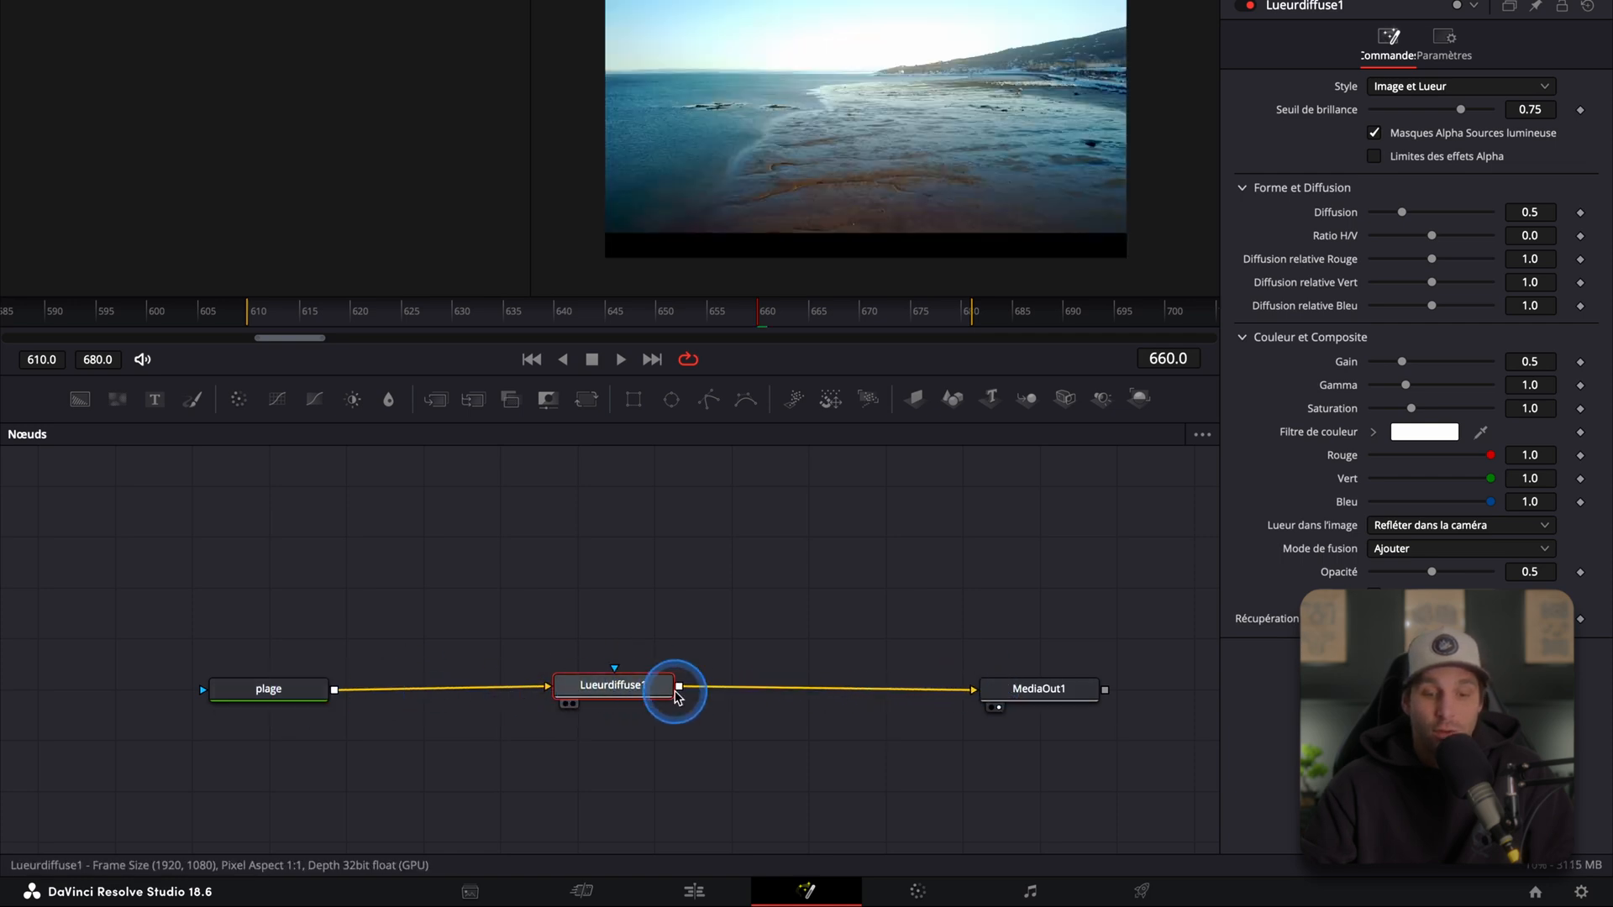
Step: Box-select the plage, Lueurdiffuse1 and MediaOut1 nodes one at a time
drag(148, 609, 389, 754)
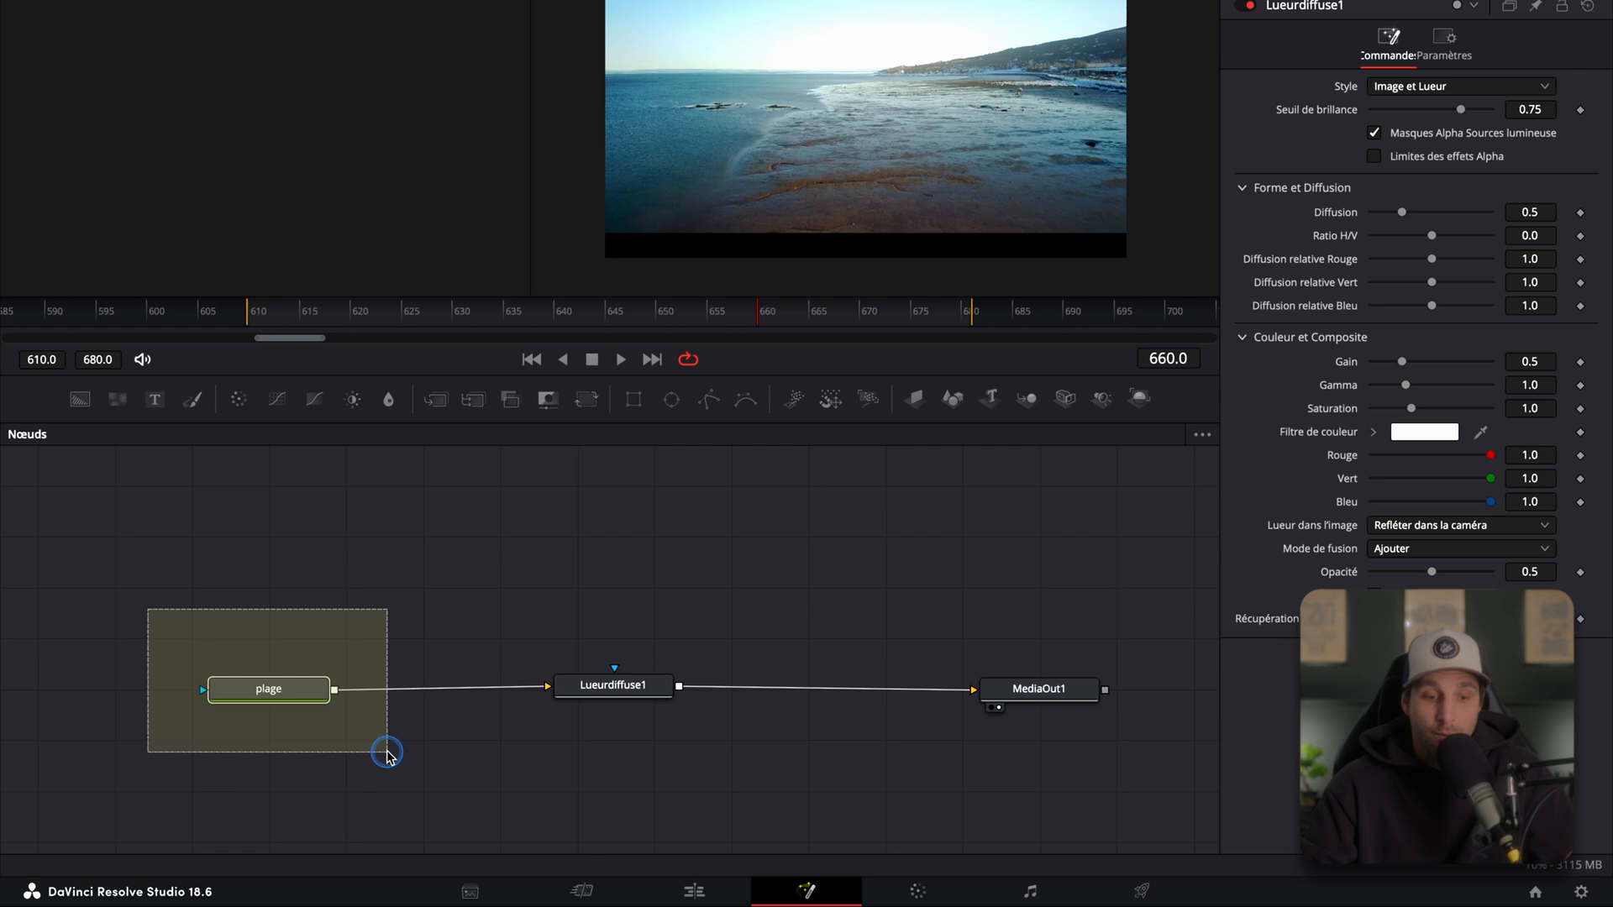
drag(387, 754, 387, 754)
drag(393, 588, 939, 806)
drag(934, 601, 1164, 774)
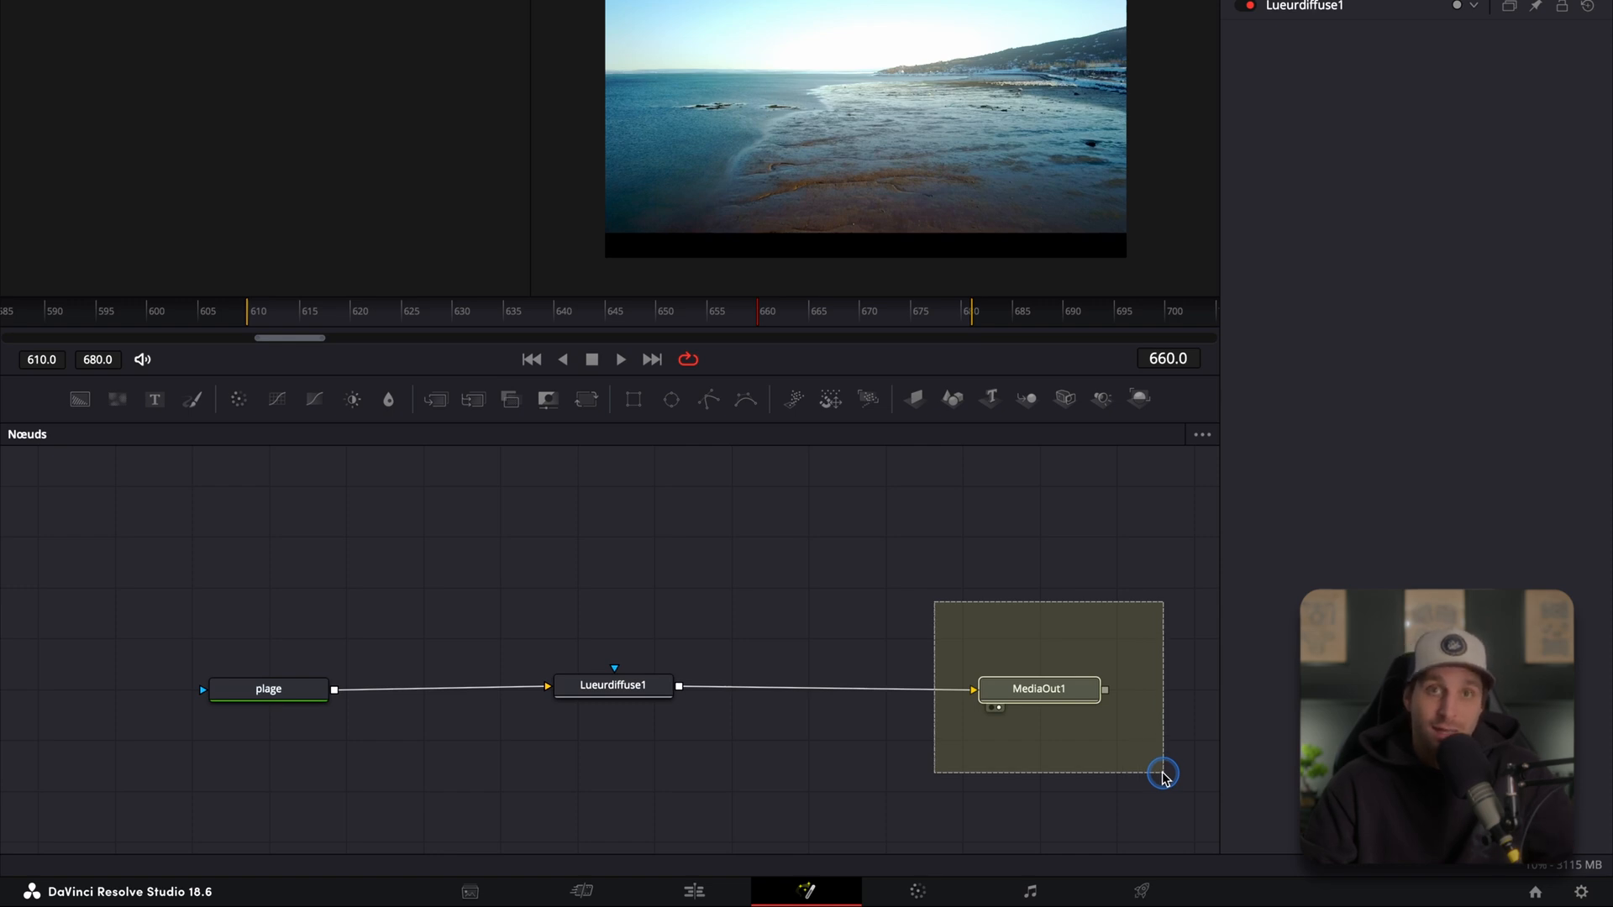
drag(1163, 775, 1162, 775)
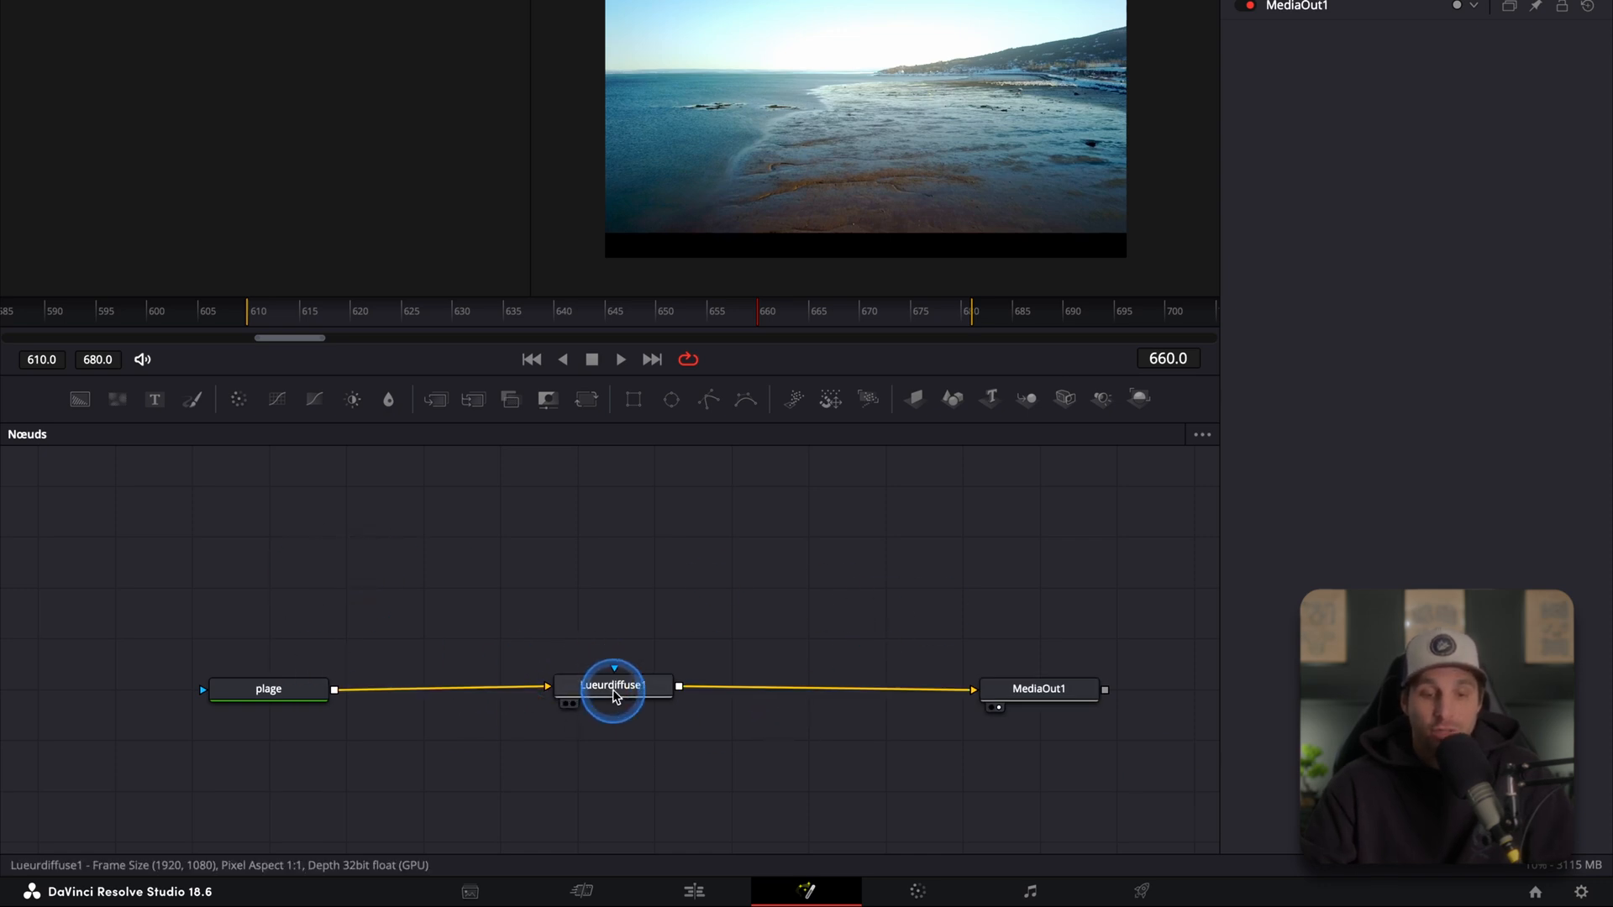
Step: Disconnect Lueurdiffuse1 from both links, move it above, and connect plage directly to MediaOut1
click(853, 691)
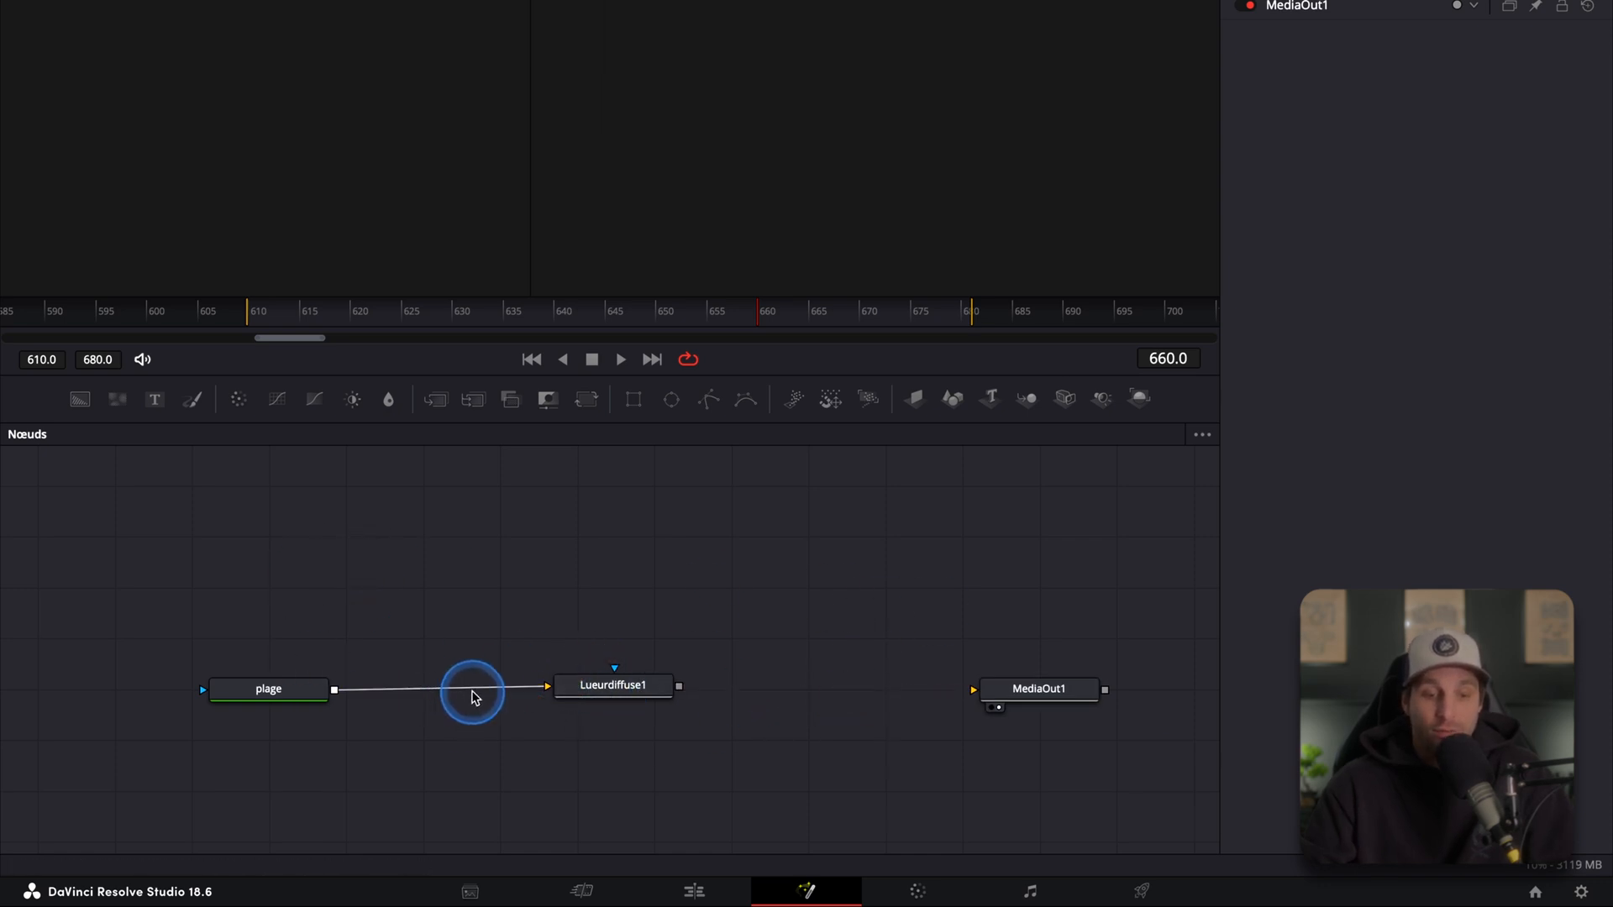
click(508, 690)
drag(609, 699, 542, 577)
drag(334, 689, 974, 689)
Step: Drop the Lueurdiffuse1 node onto the link to insert it between plage and MediaOut1
drag(542, 583, 623, 602)
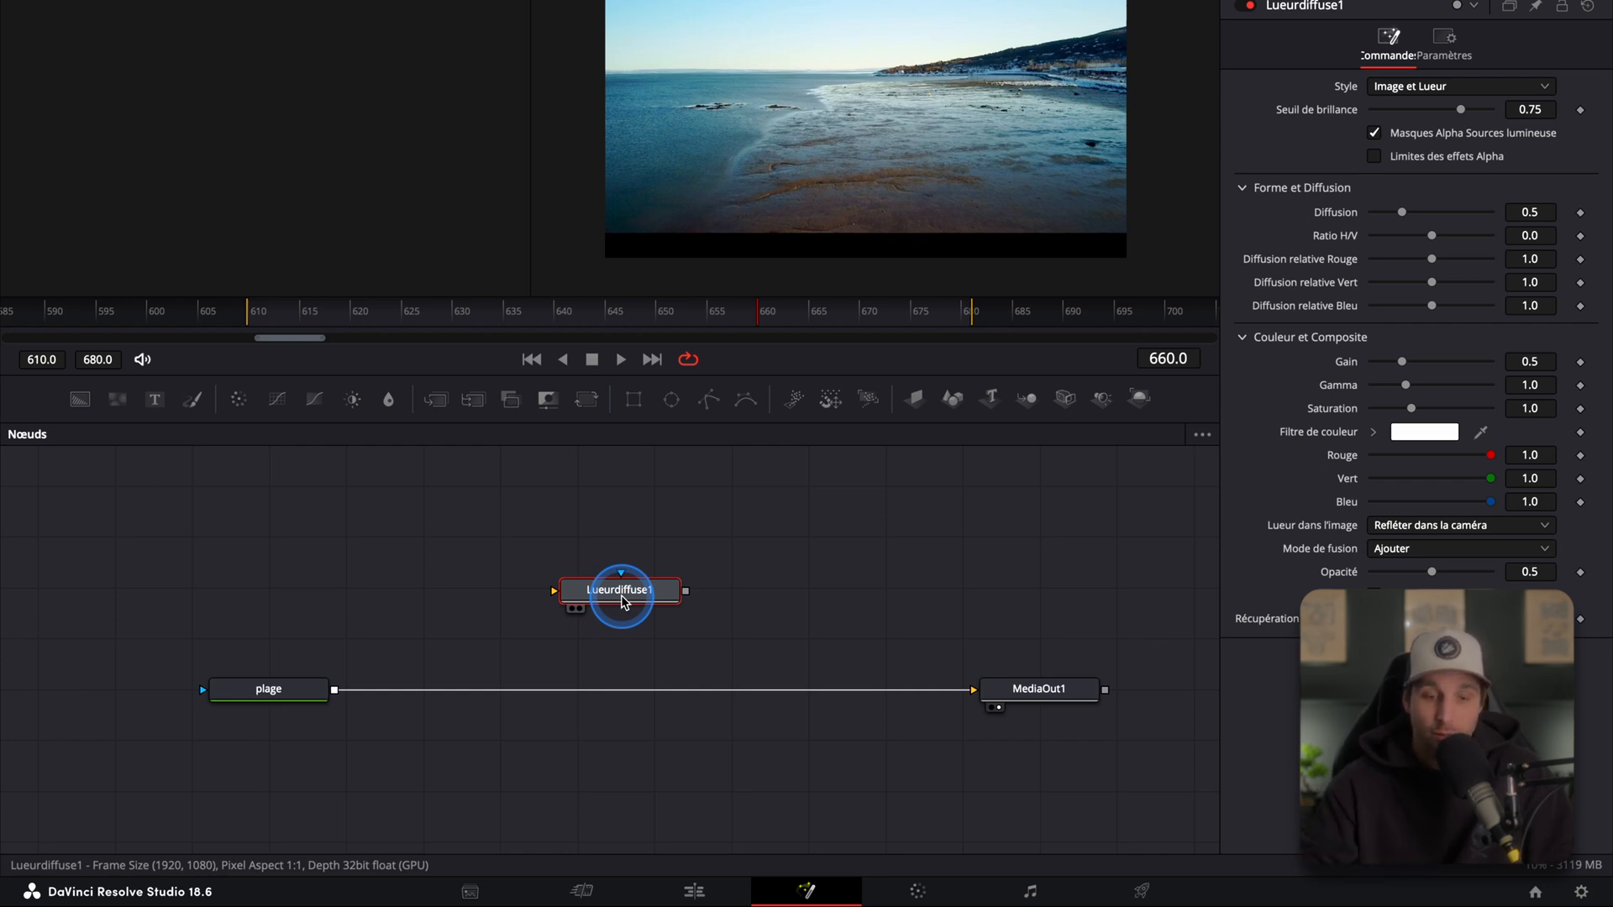
drag(630, 598, 676, 559)
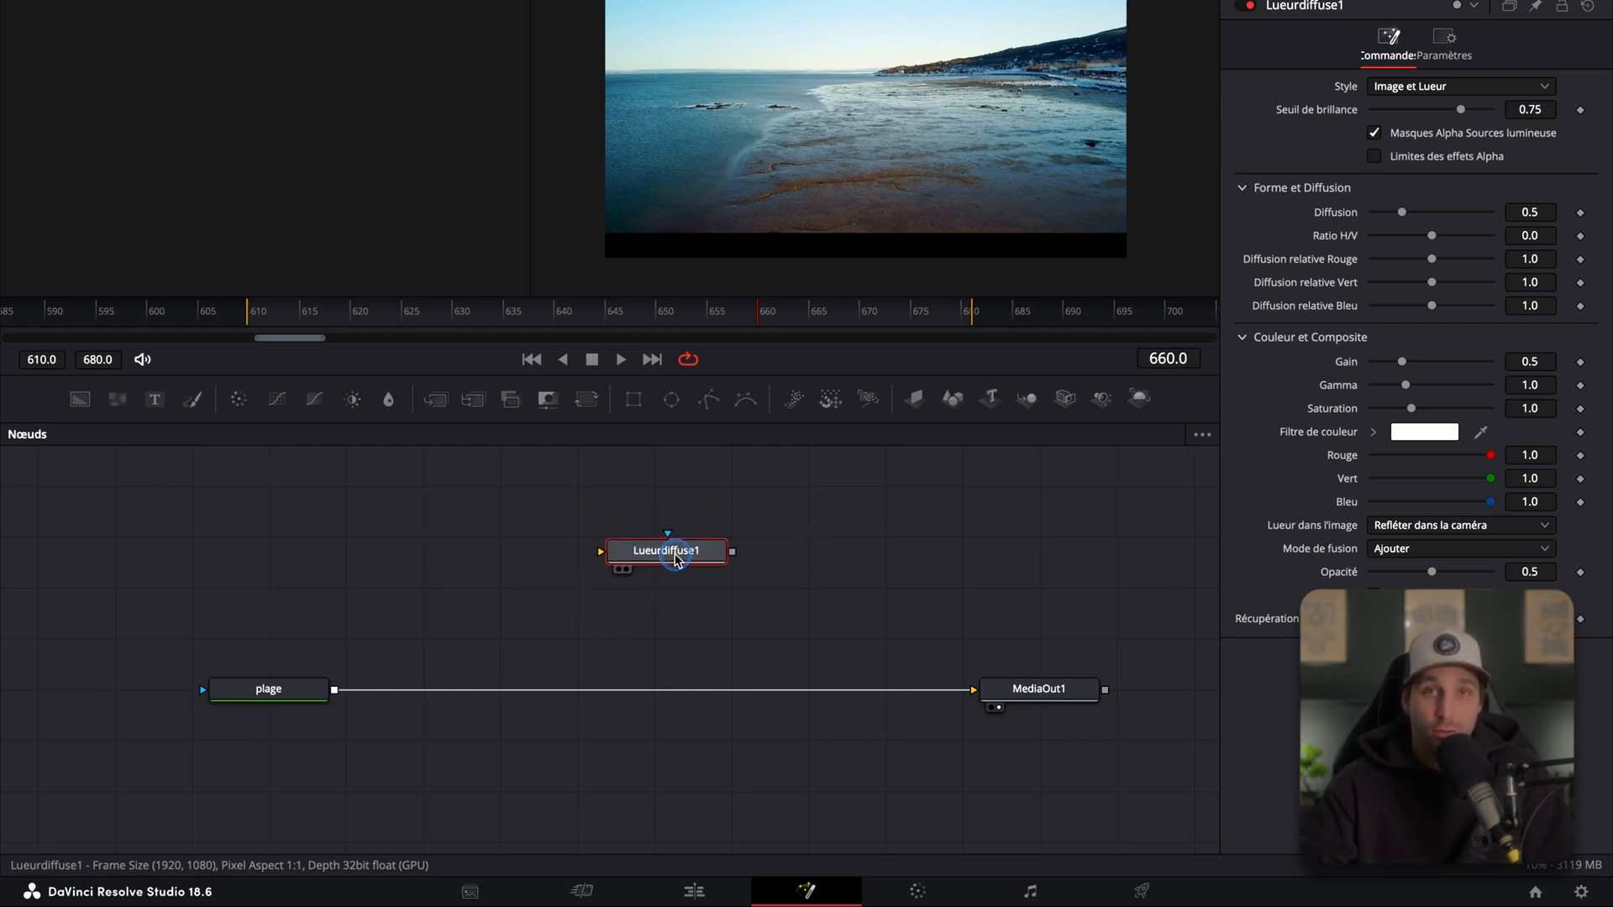
drag(676, 559, 535, 682)
click(532, 578)
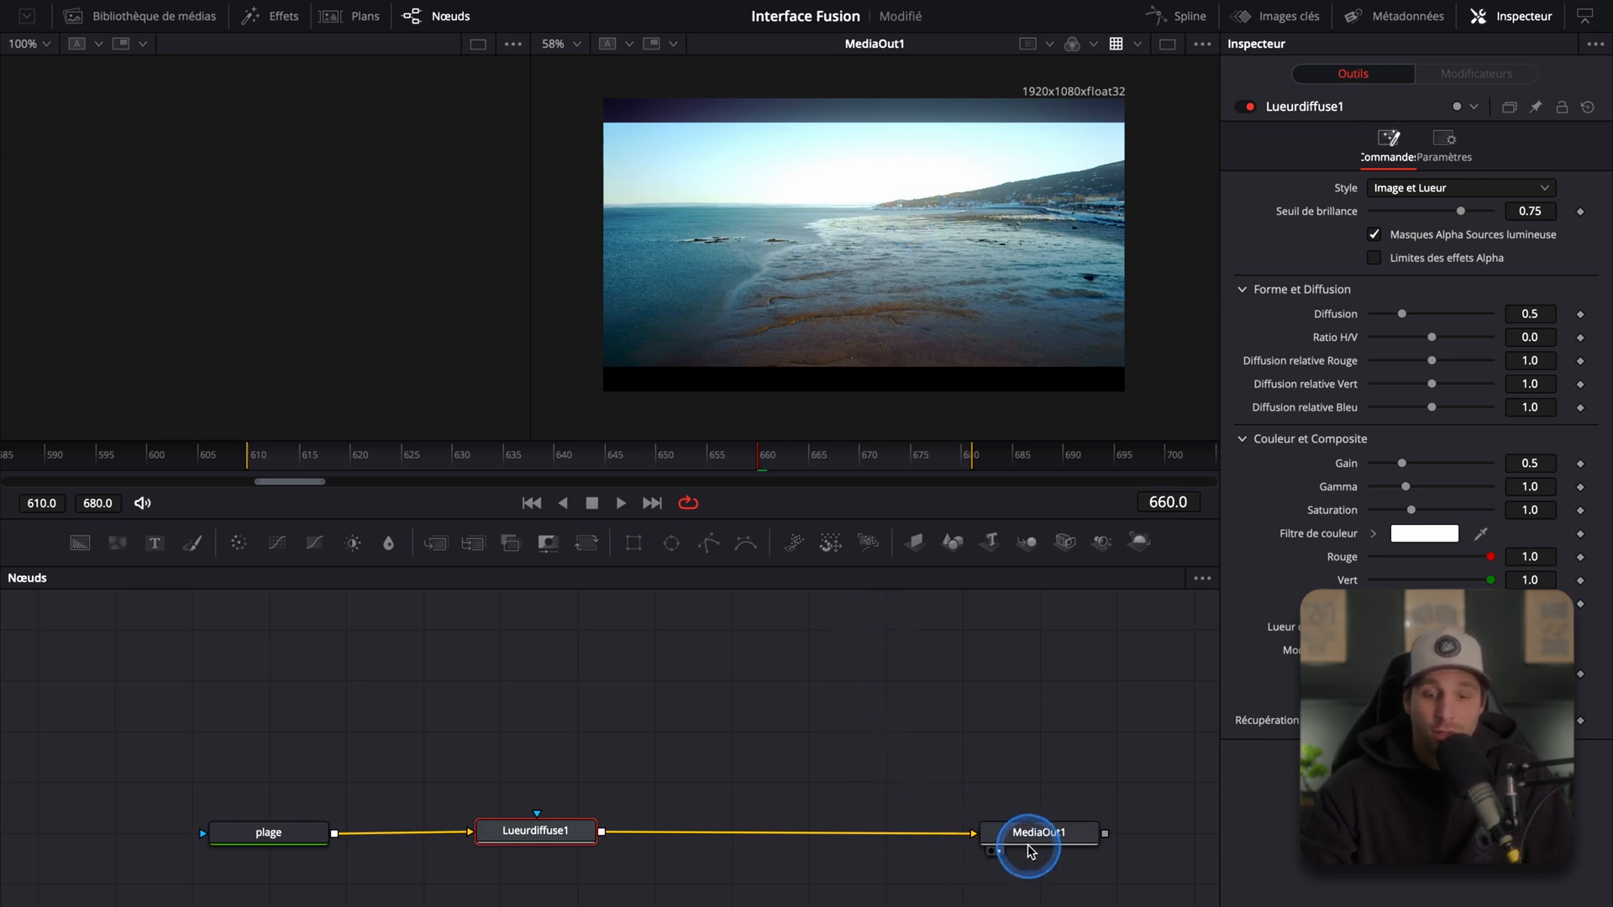
Step: Widen the left viewer and display the plage node in it
drag(927, 754, 909, 673)
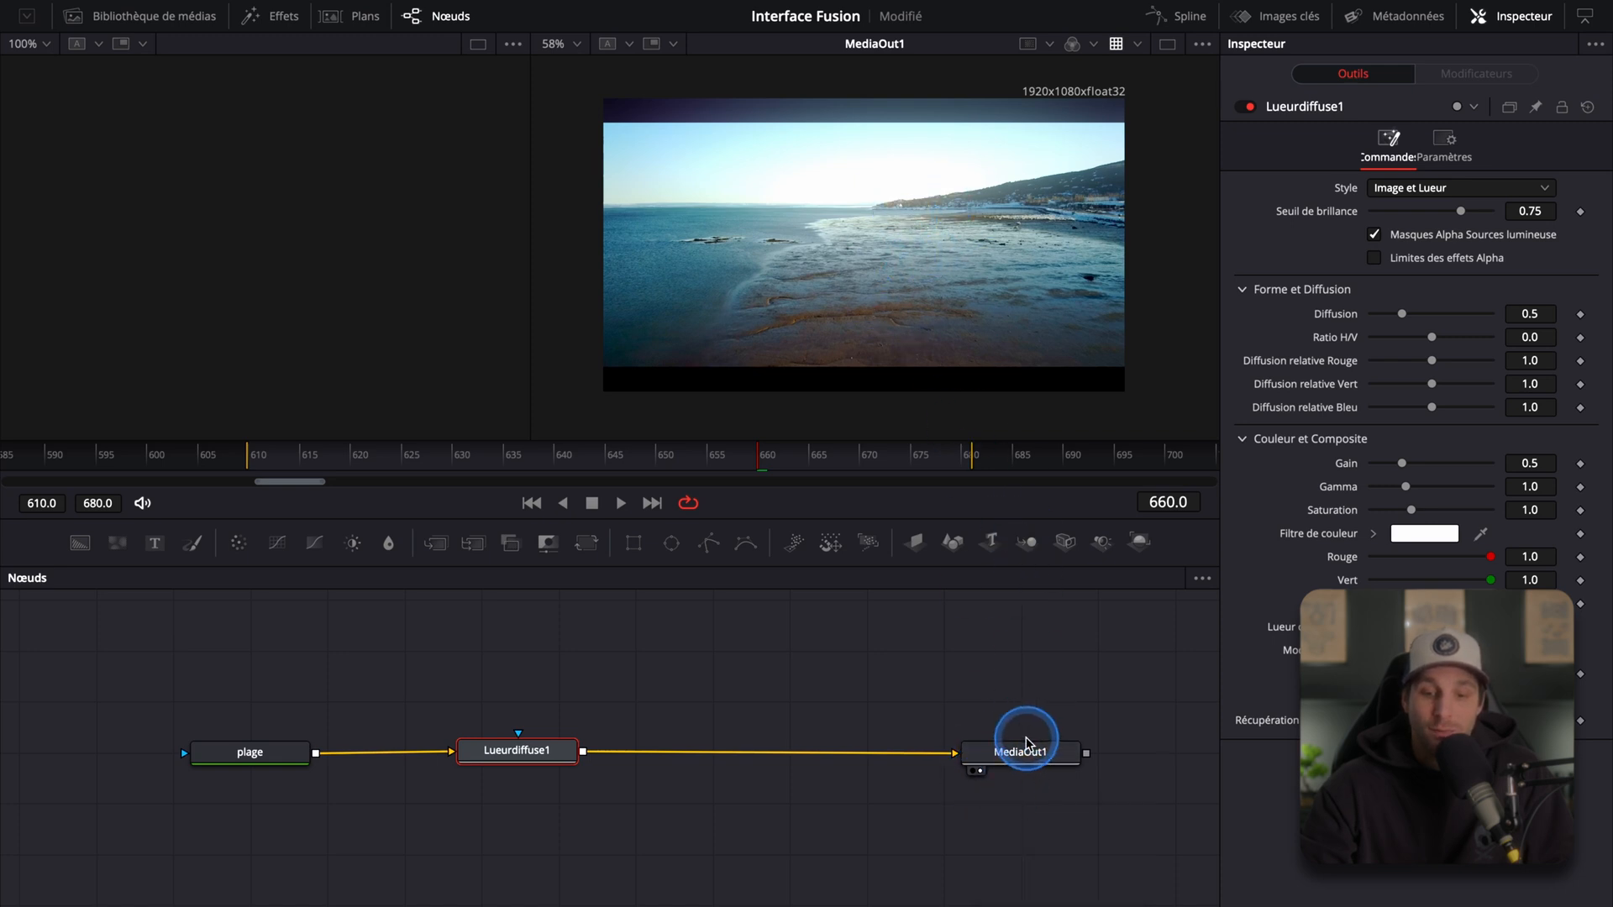
drag(666, 642, 704, 693)
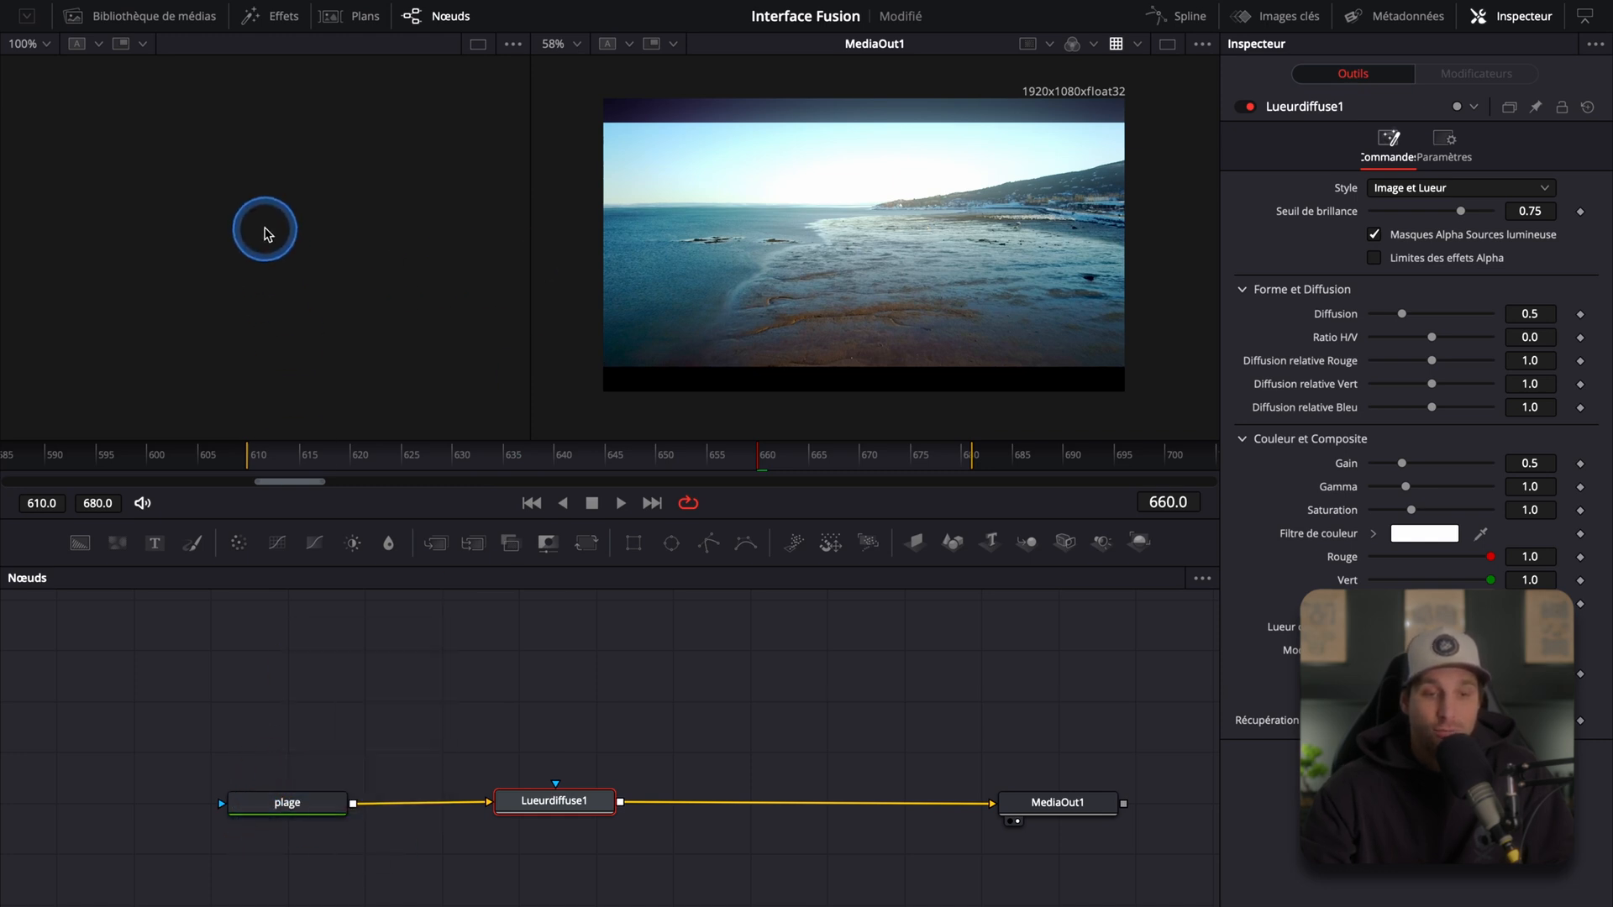
drag(529, 254, 647, 249)
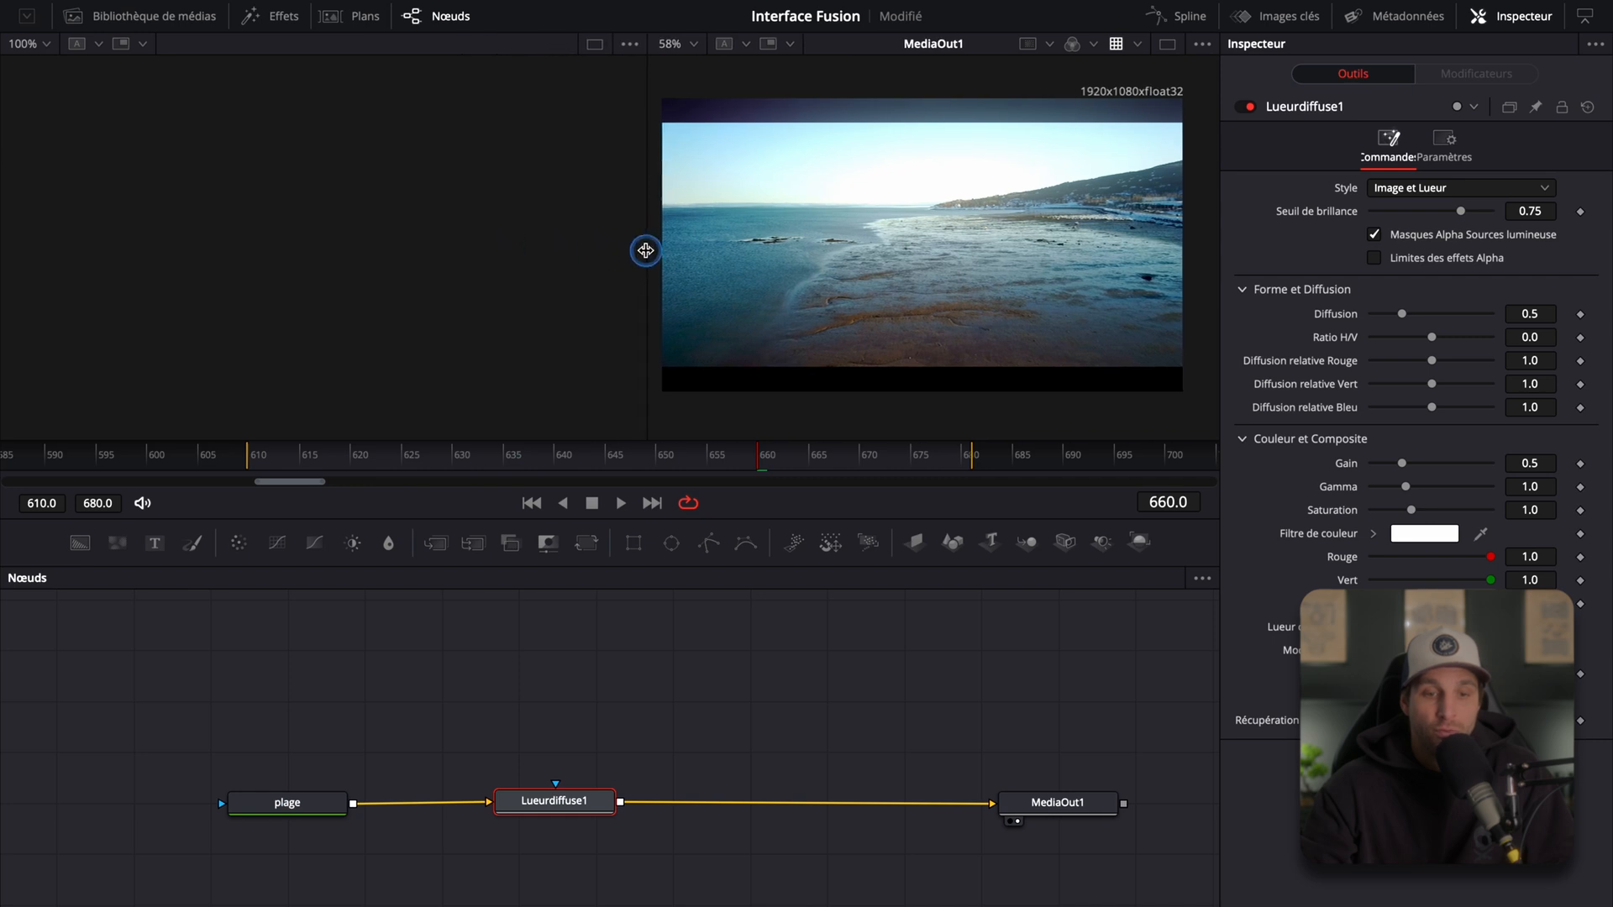
click(284, 802)
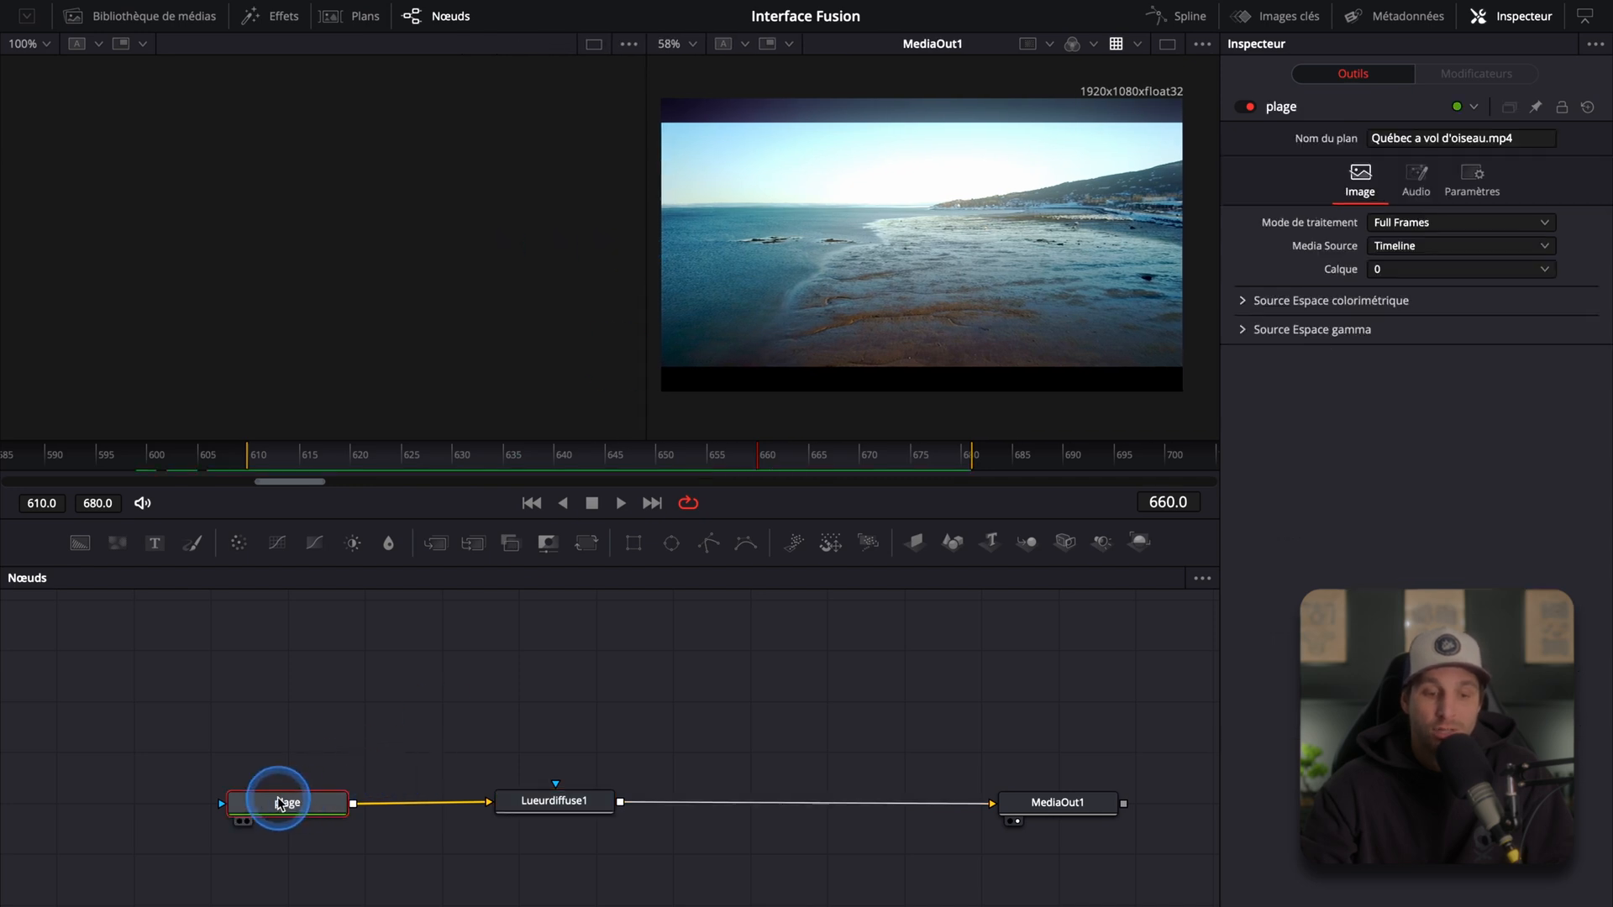
mouse_move(241, 829)
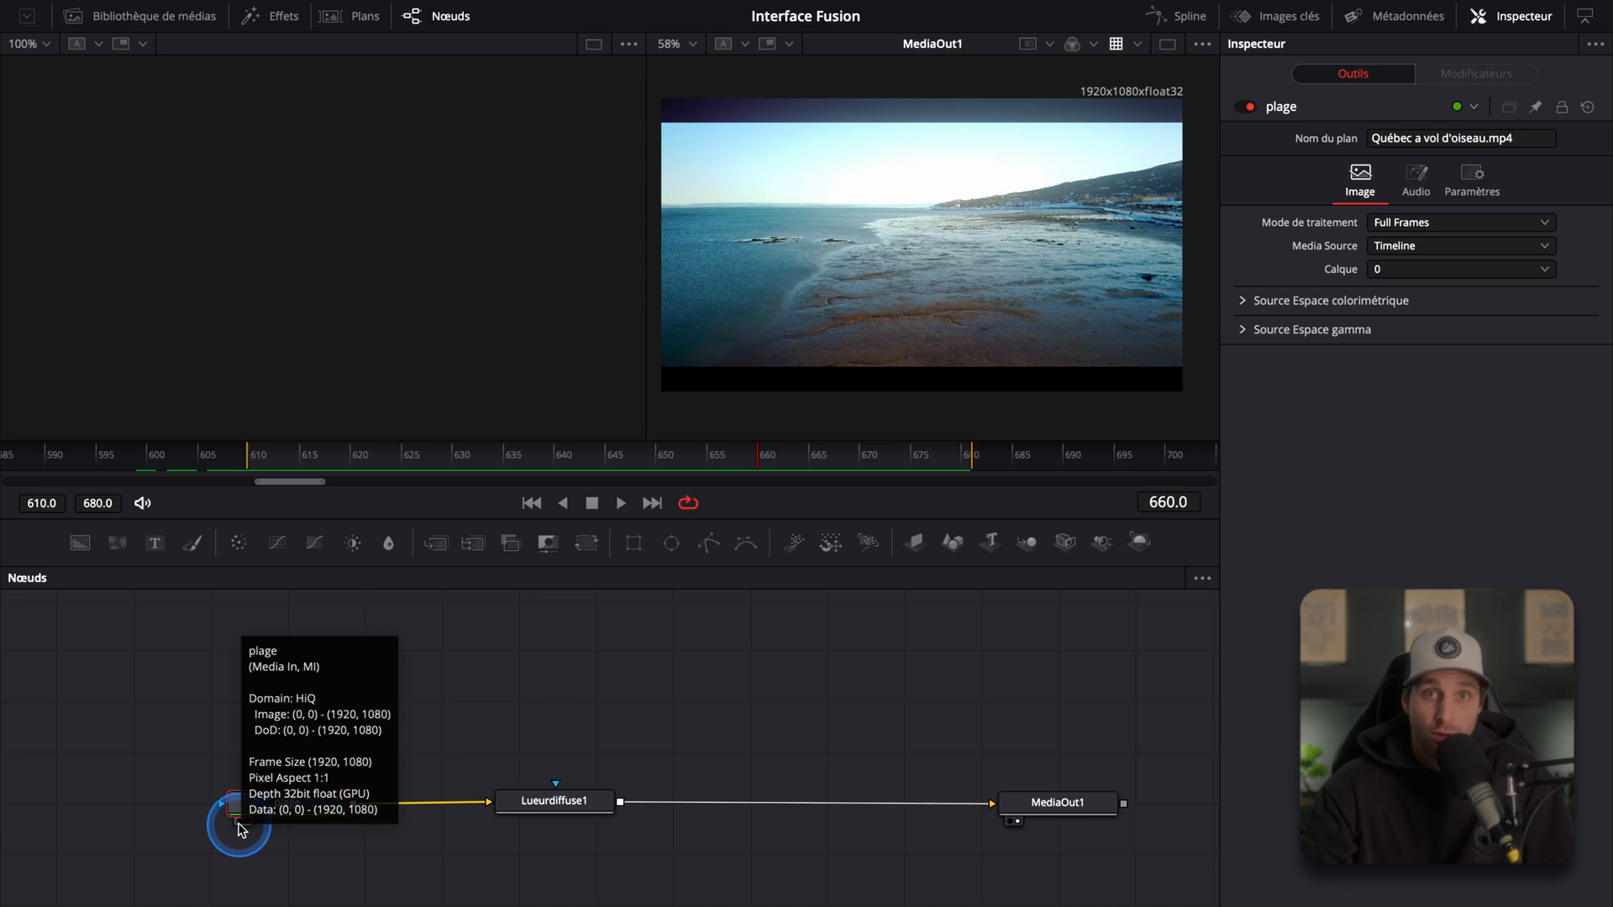
drag(241, 829, 296, 206)
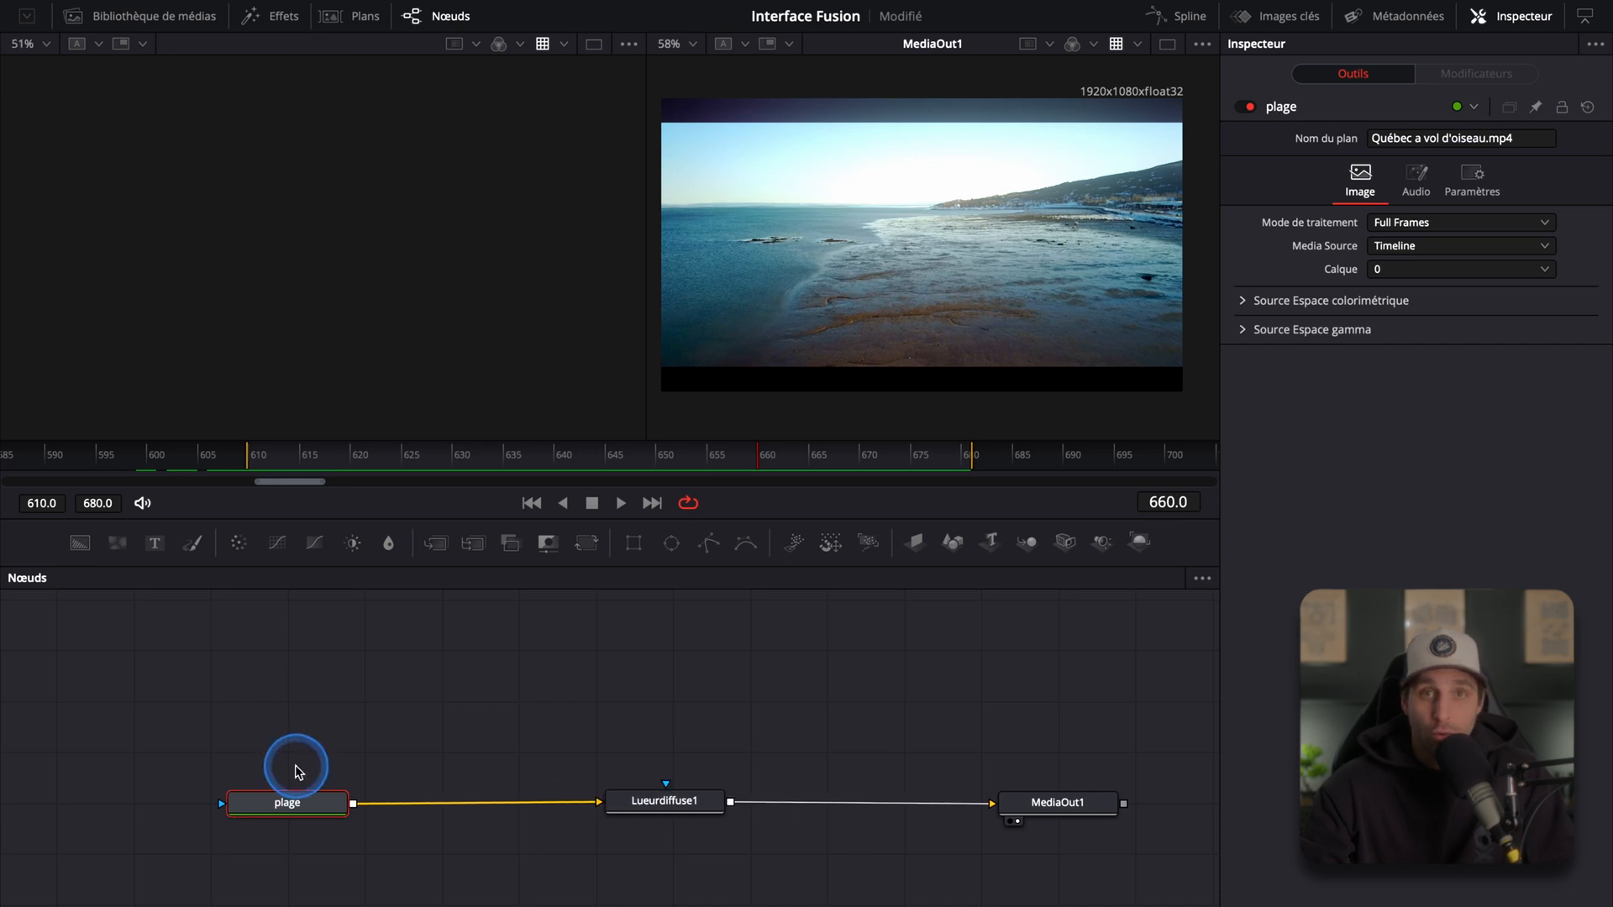
drag(284, 804, 324, 274)
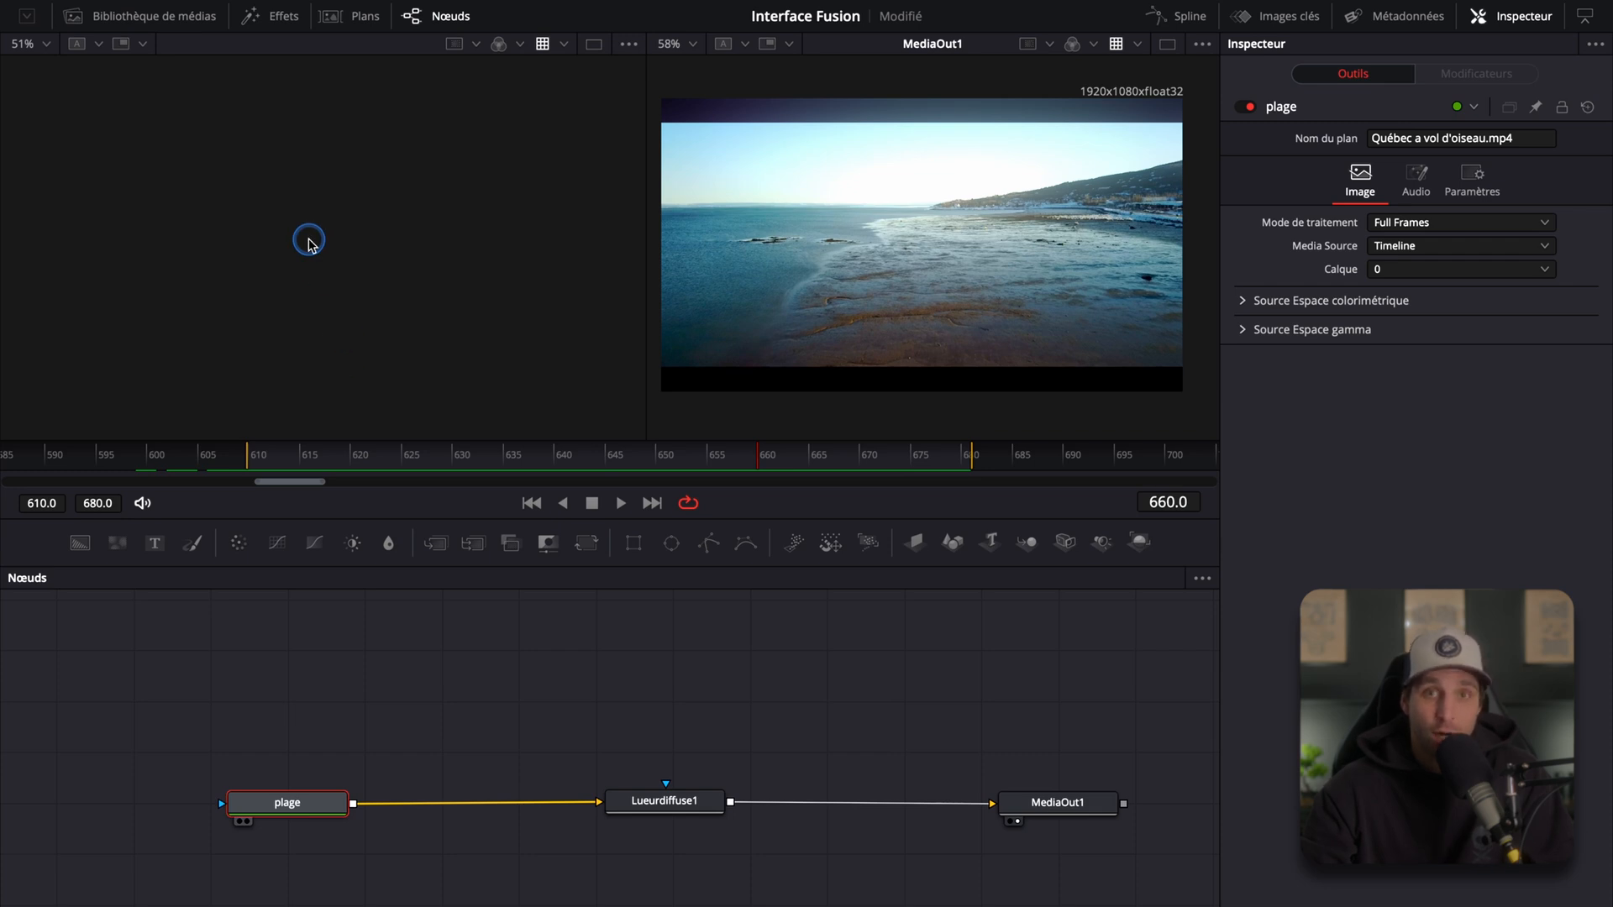
drag(309, 244, 308, 246)
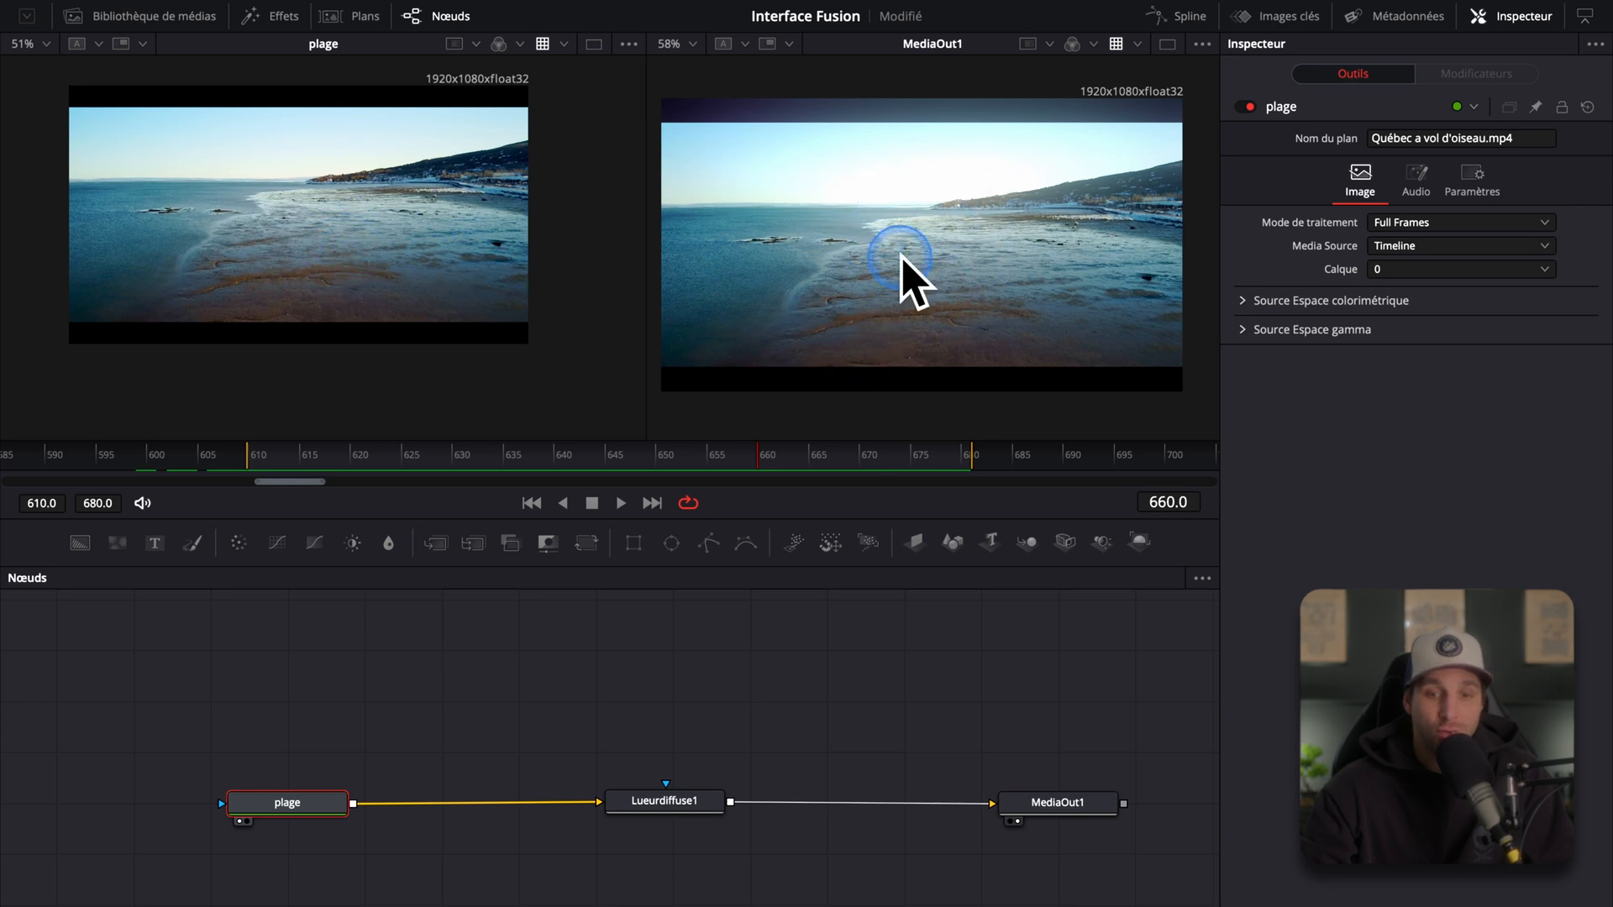
Step: Box-select the plage node, then the MediaOut1 node
drag(172, 711, 403, 832)
drag(124, 702, 476, 903)
drag(947, 737, 1140, 874)
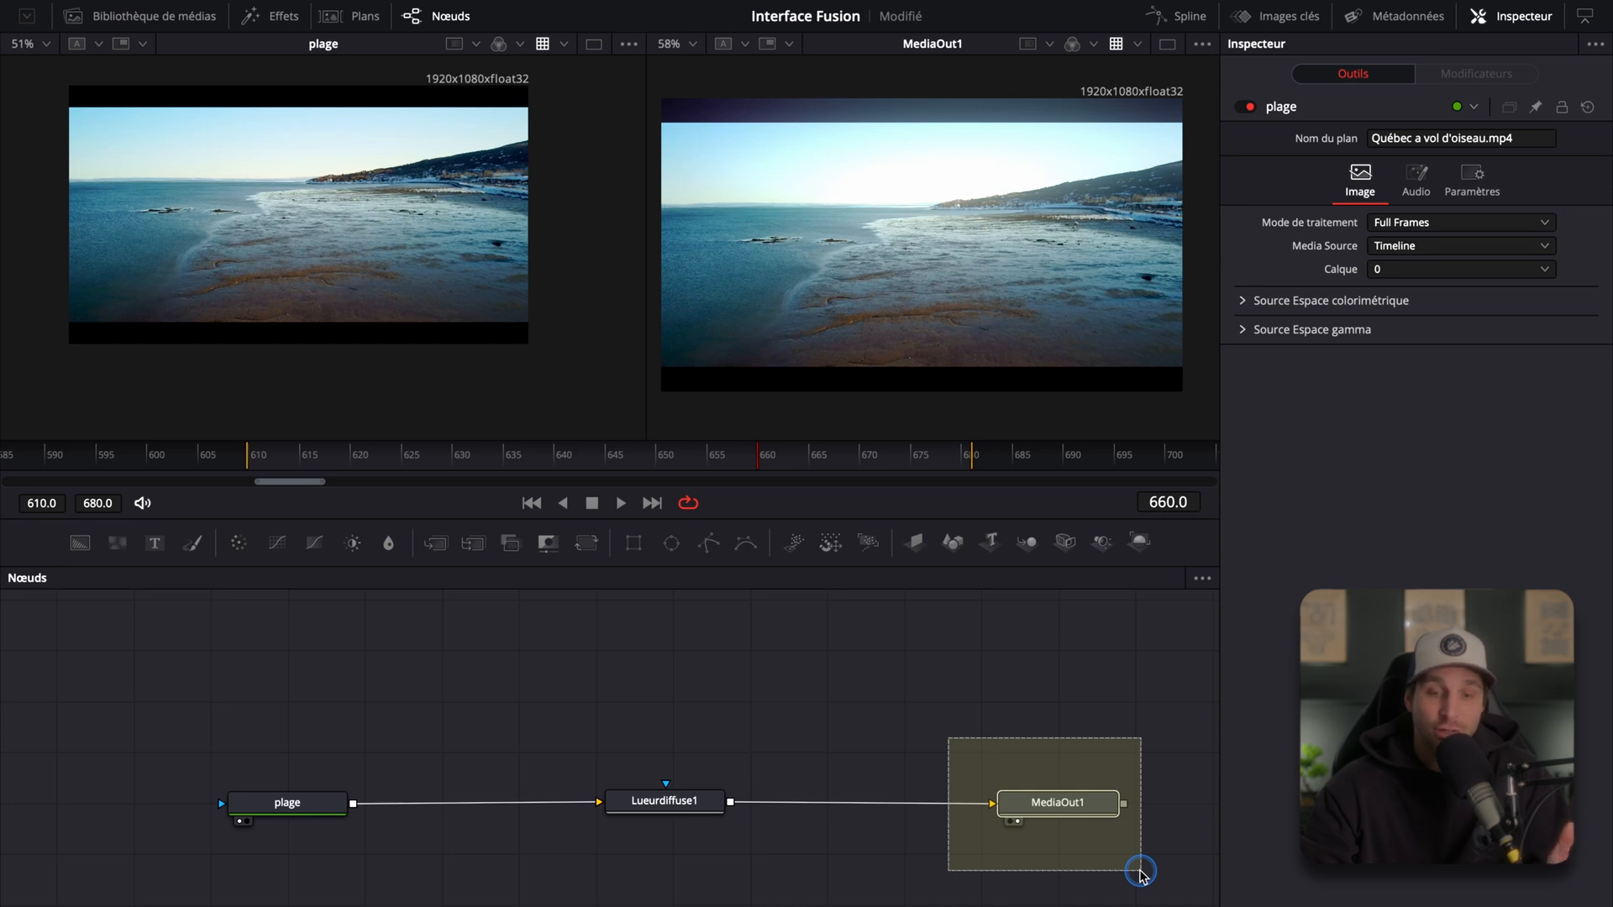
drag(1140, 874, 1141, 871)
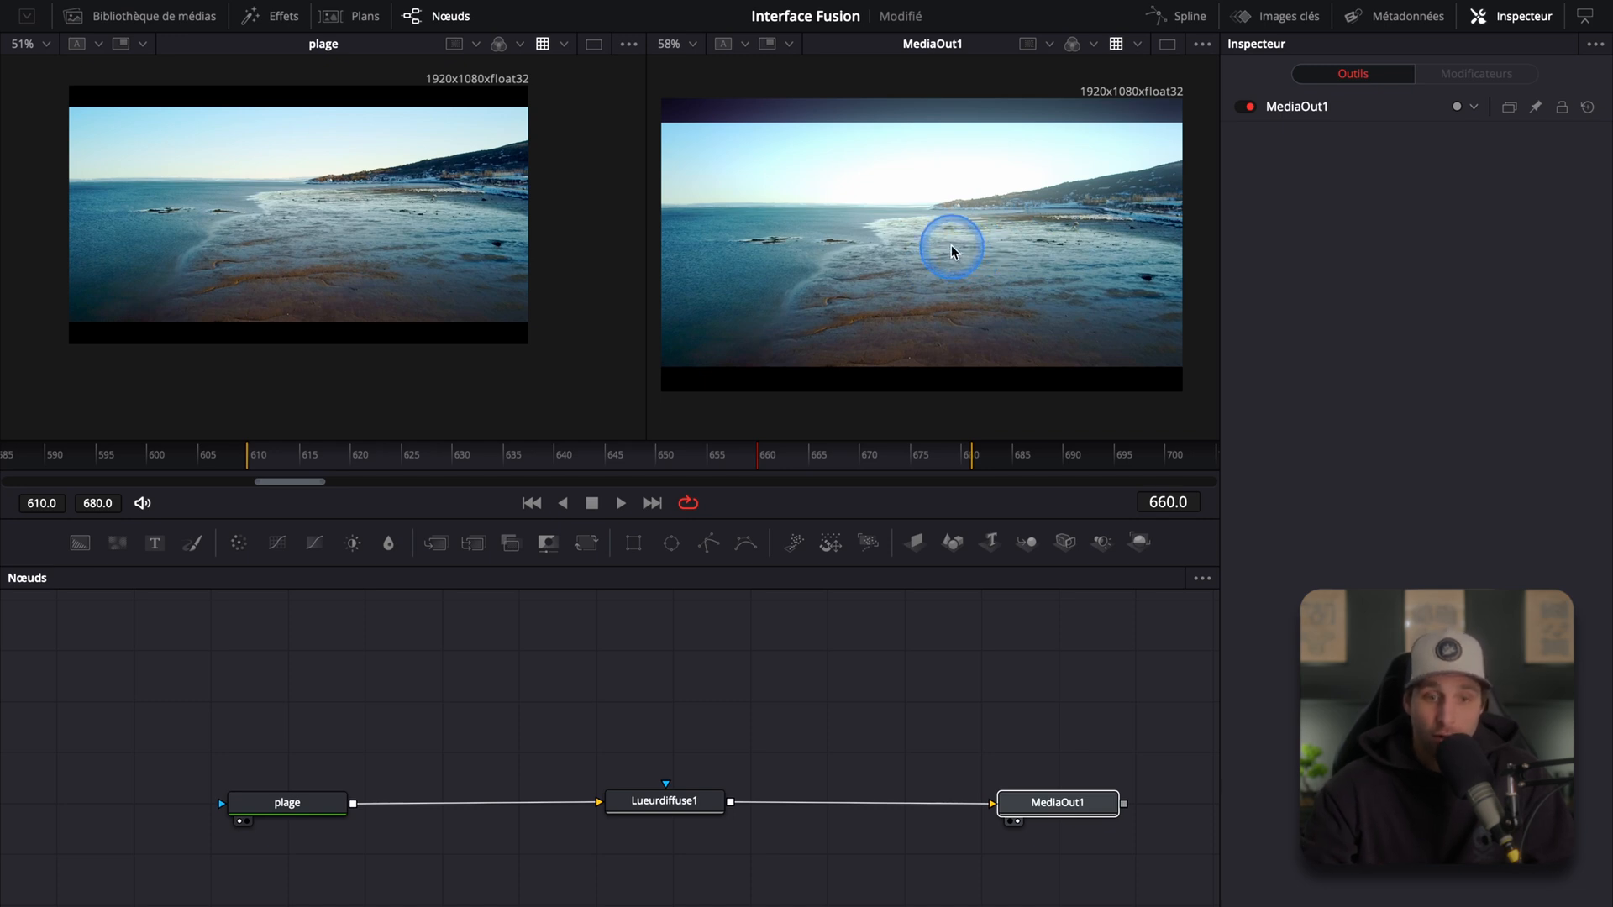
Step: Toggle the viewer layout between single and dual viewers, ending with a single viewer showing MediaOut1
click(1166, 49)
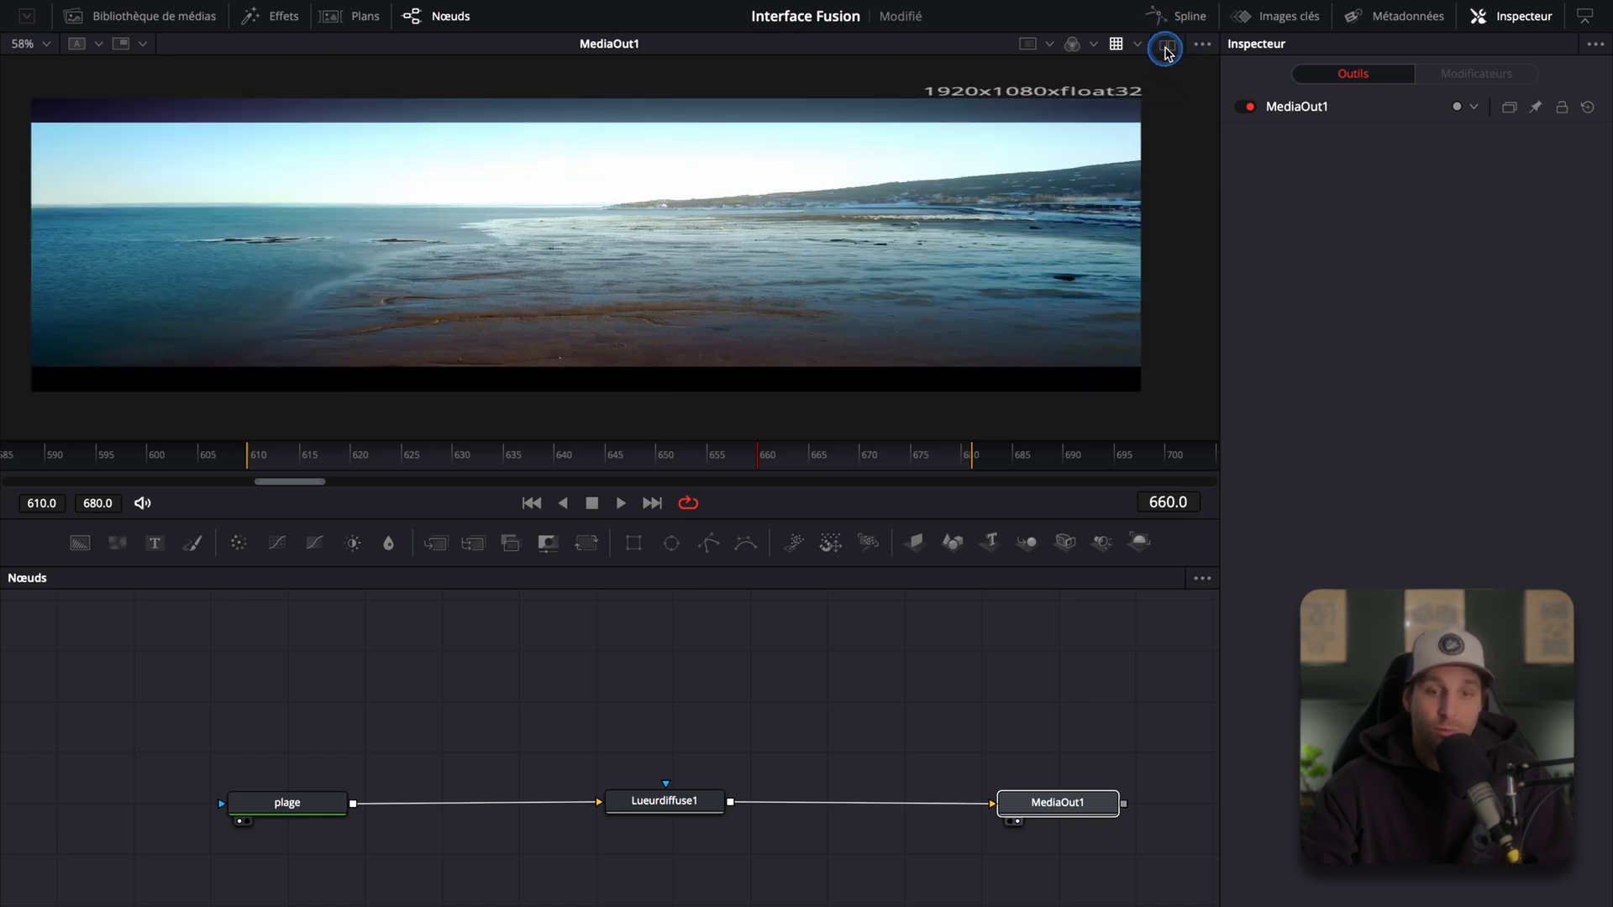
click(1167, 49)
click(588, 49)
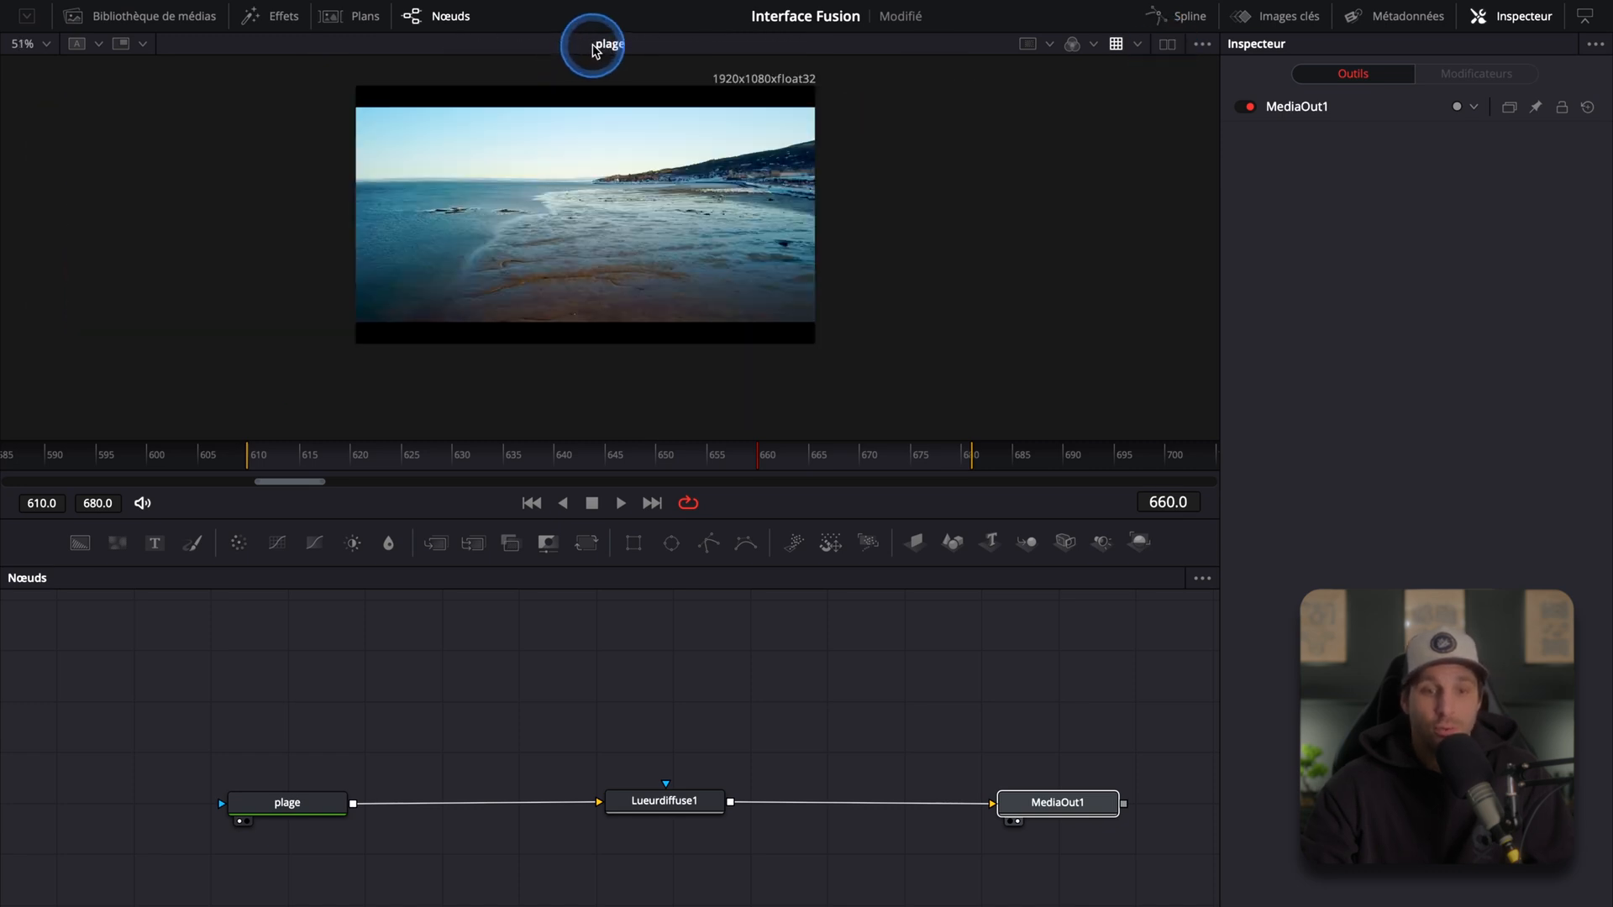
click(1164, 45)
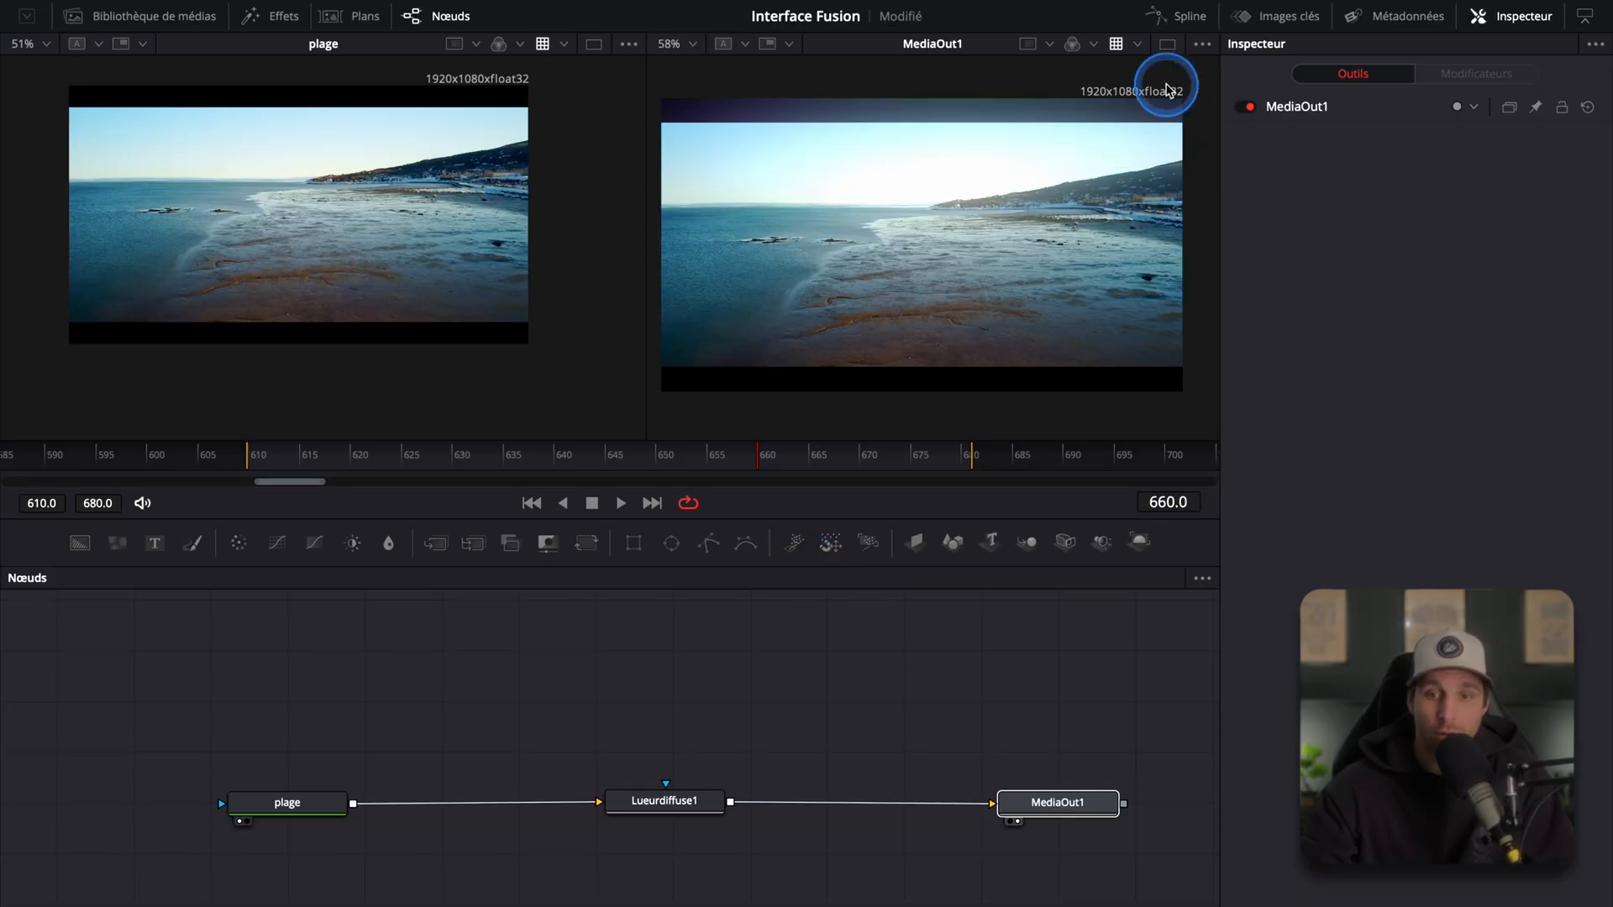
click(1167, 47)
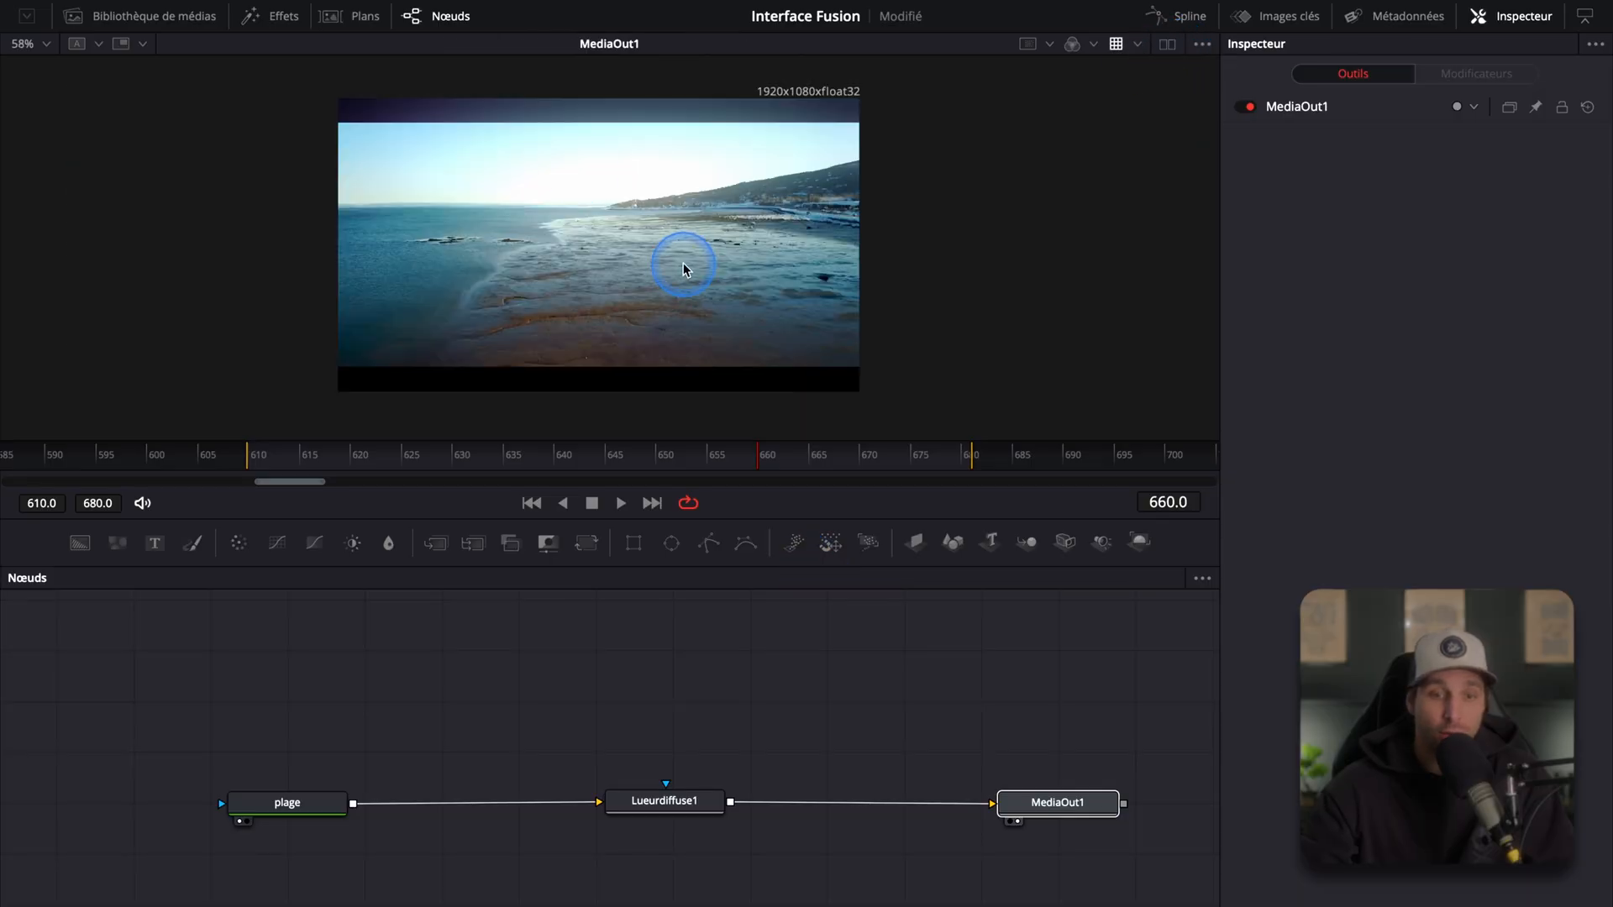
Step: Zoom the viewer in and out to examine the image at different scales
scroll(638, 266, down, 5)
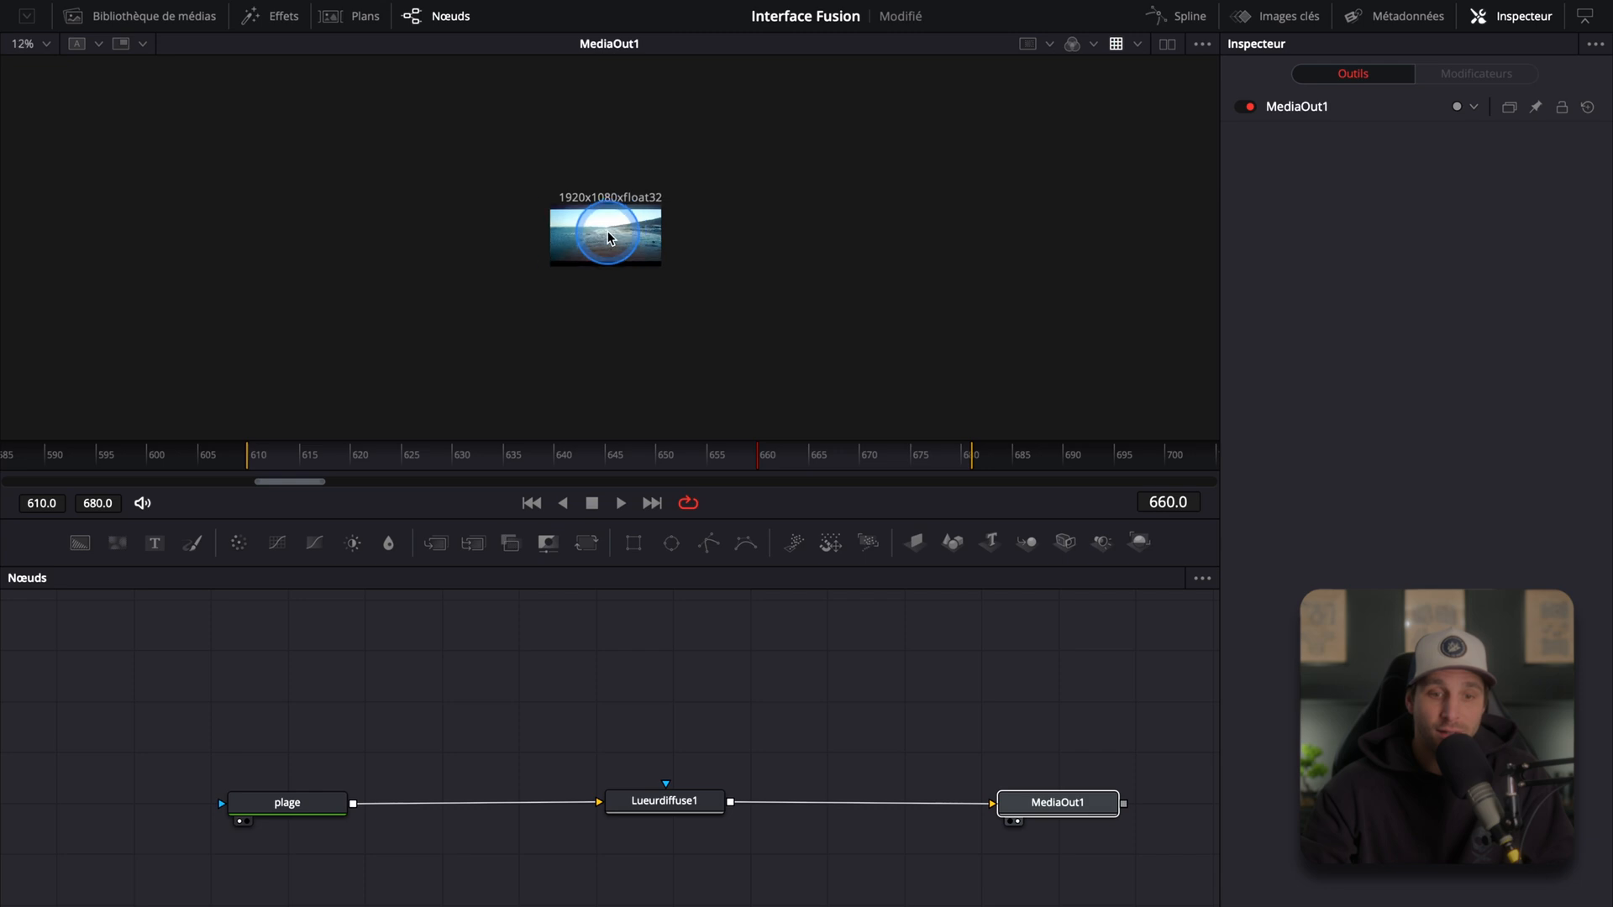
scroll(608, 238, up, 6)
scroll(609, 238, down, 2)
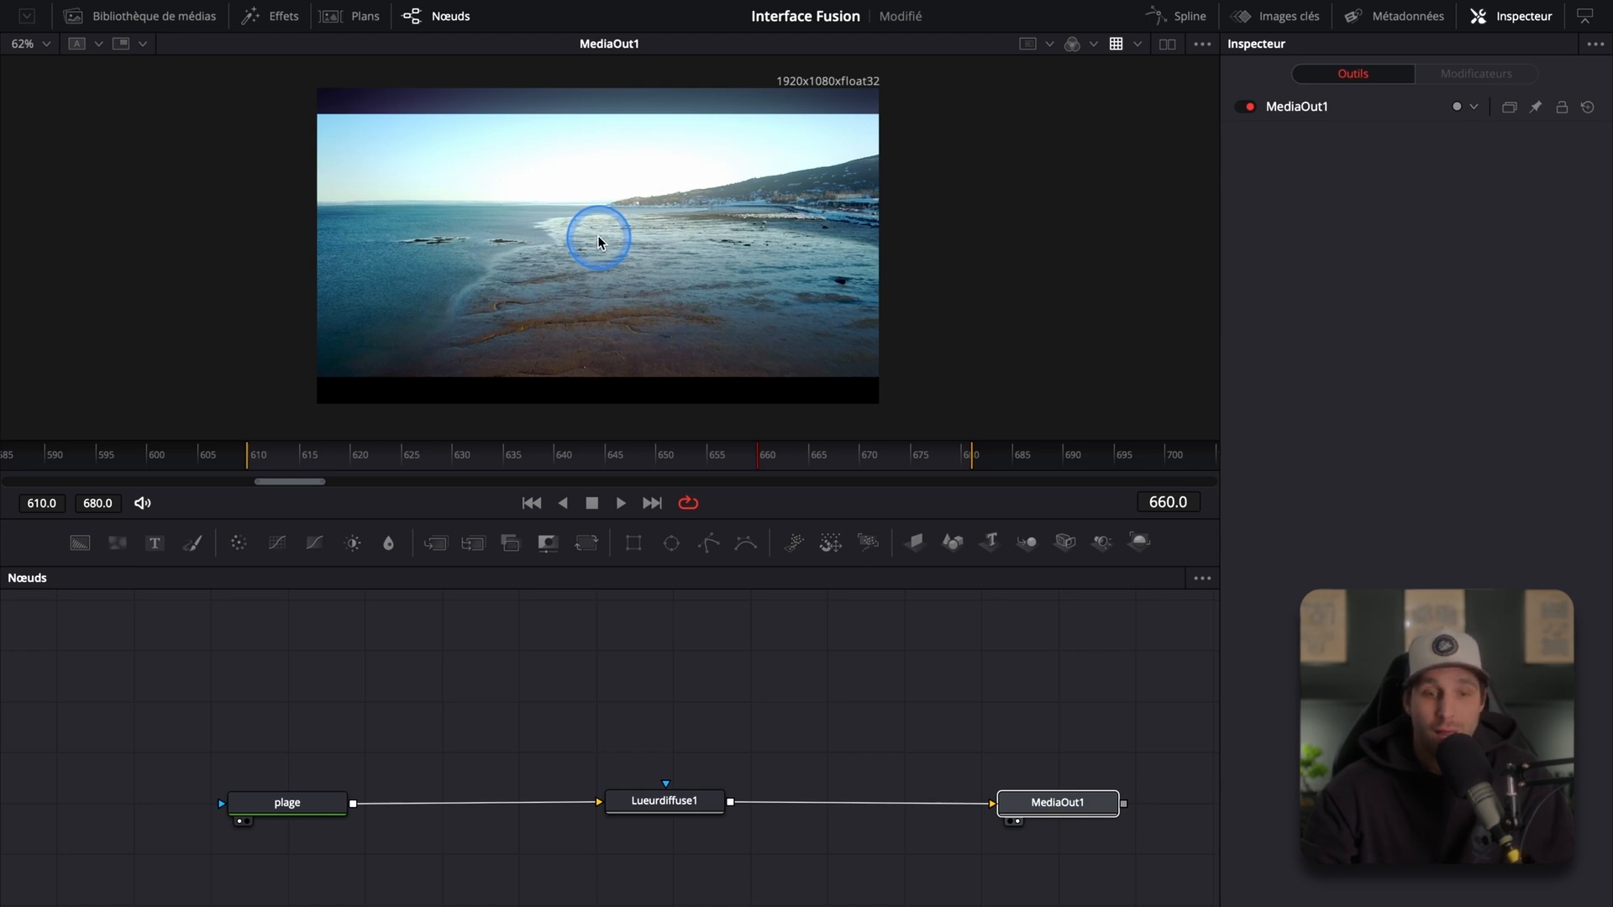
scroll(589, 243, down, 4)
scroll(590, 244, up, 3)
scroll(590, 243, down, 4)
scroll(590, 243, up, 4)
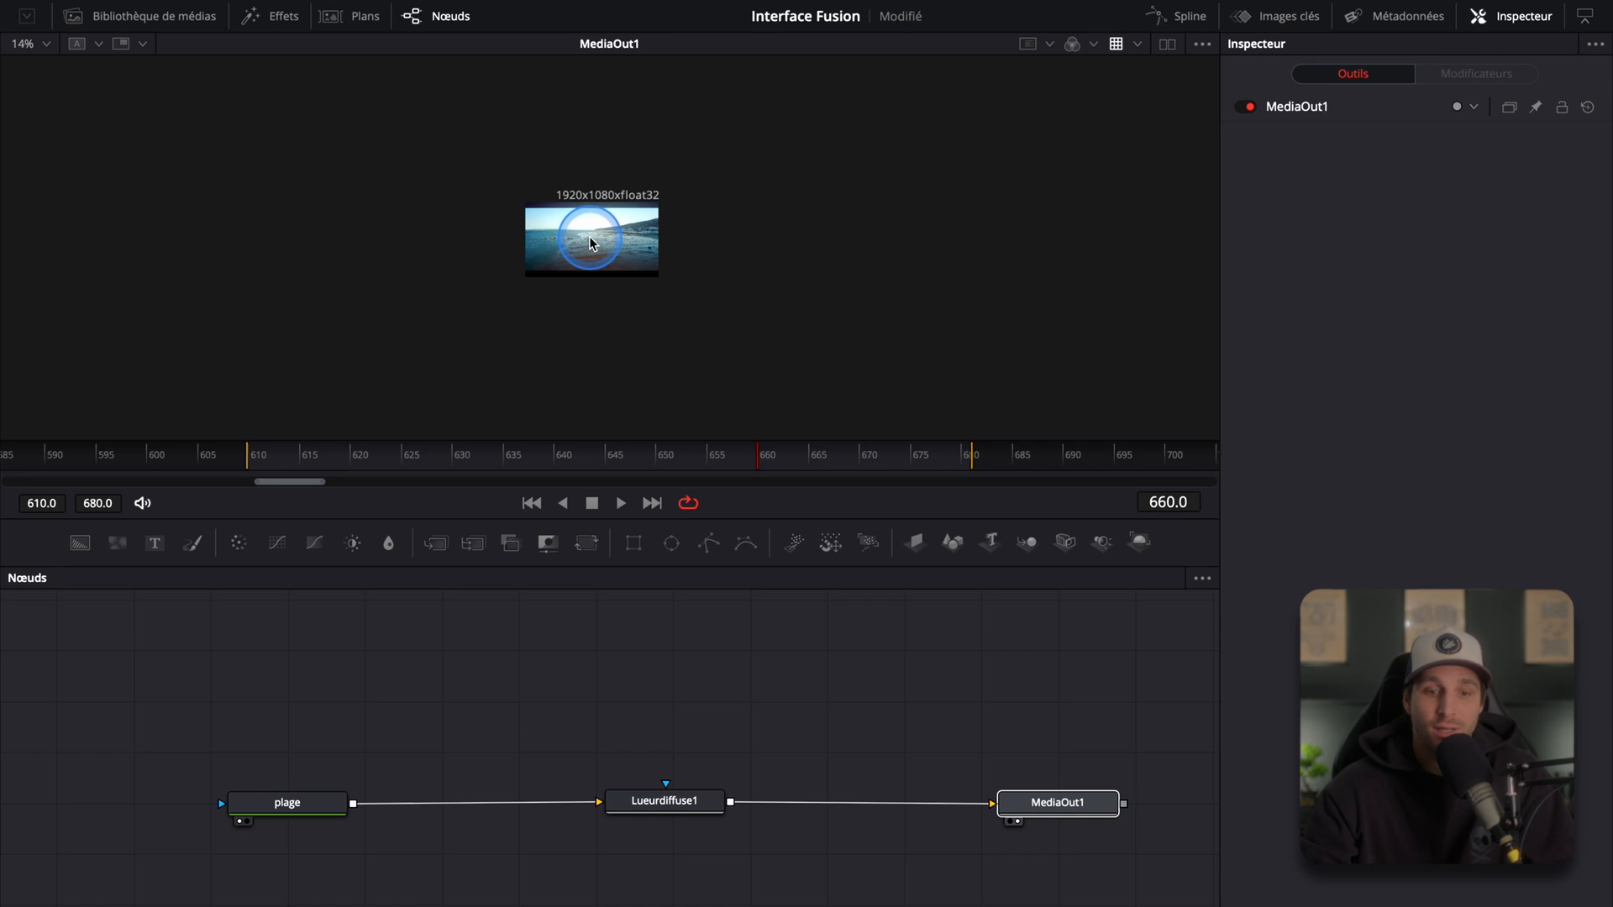
scroll(590, 244, up, 3)
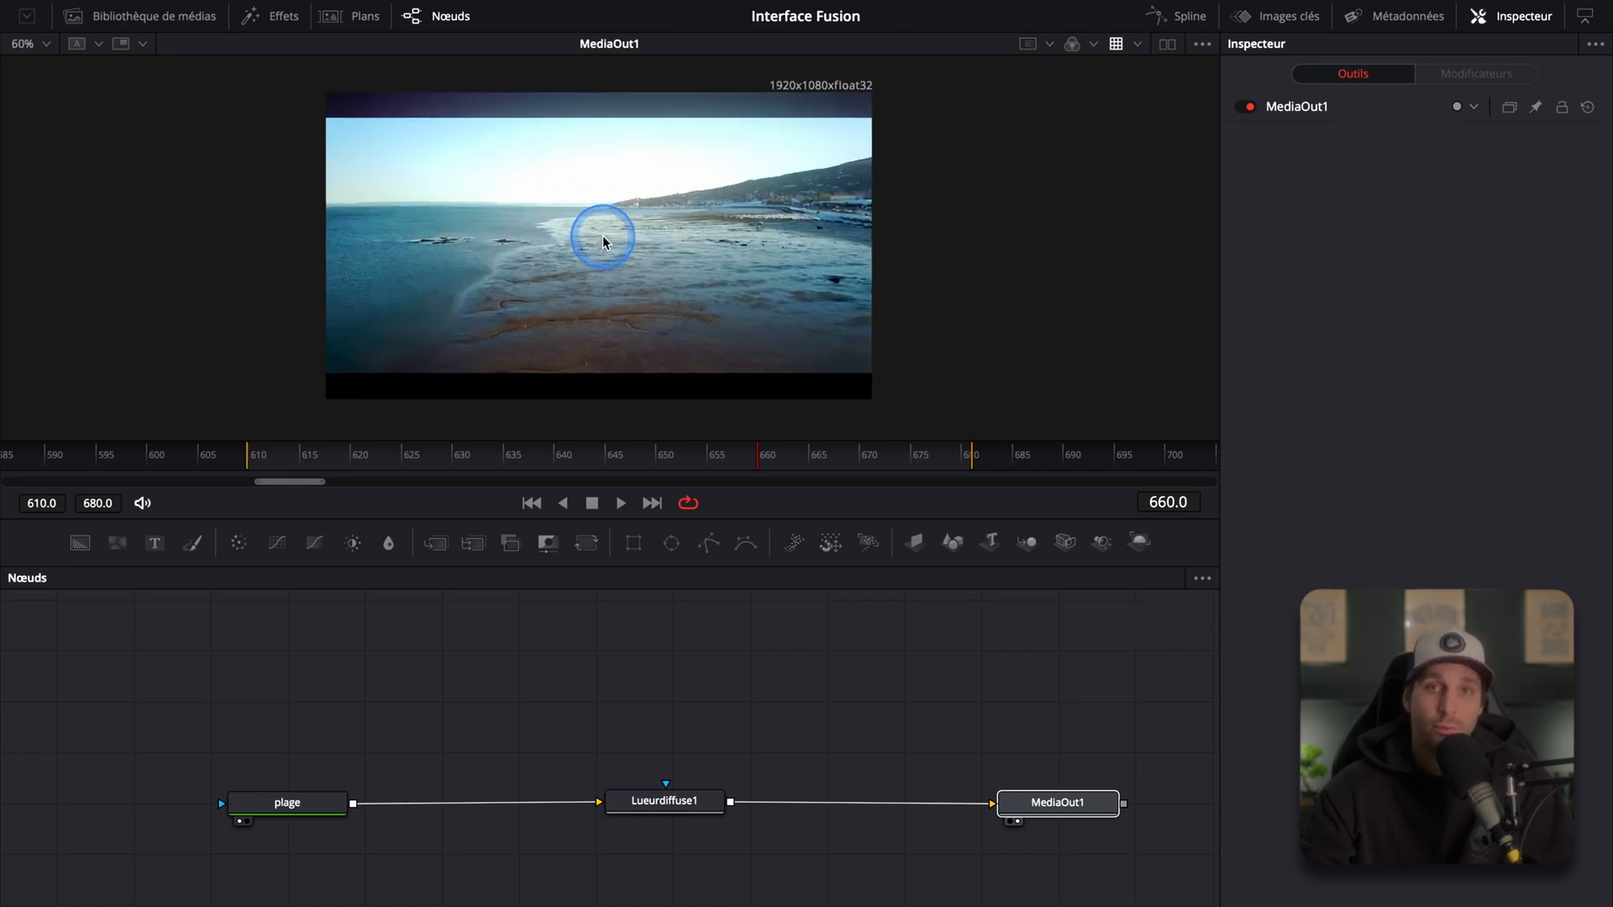
Step: Zoom the node graph out and box-select all three nodes together
drag(602, 248, 525, 254)
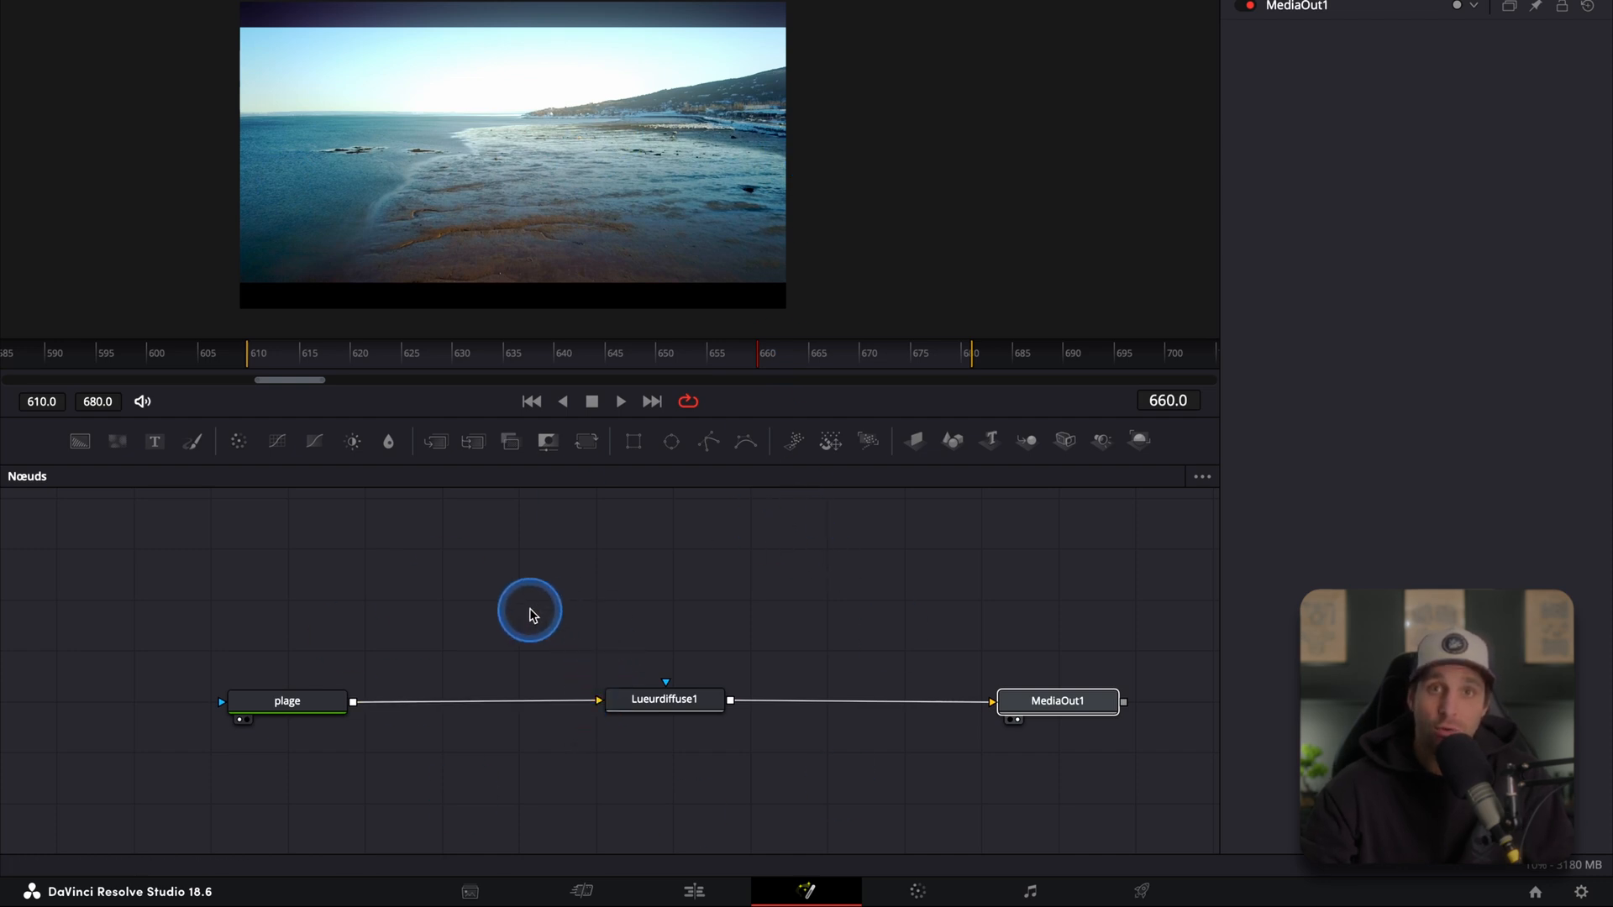
scroll(501, 618, down, 5)
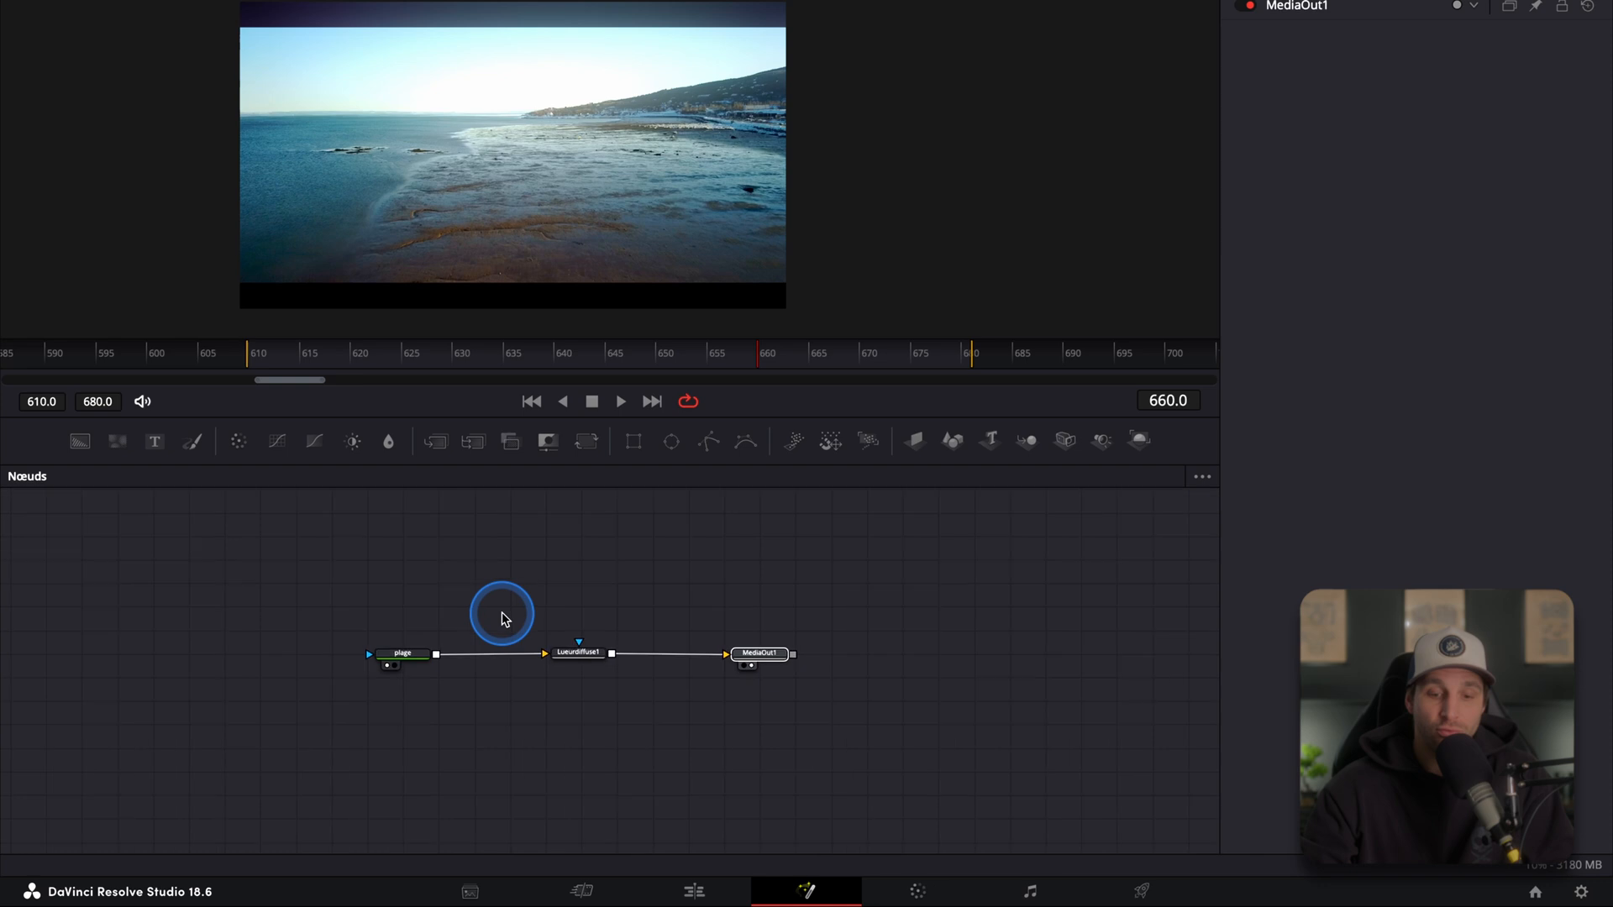
scroll(501, 617, down, 3)
drag(76, 524, 1145, 845)
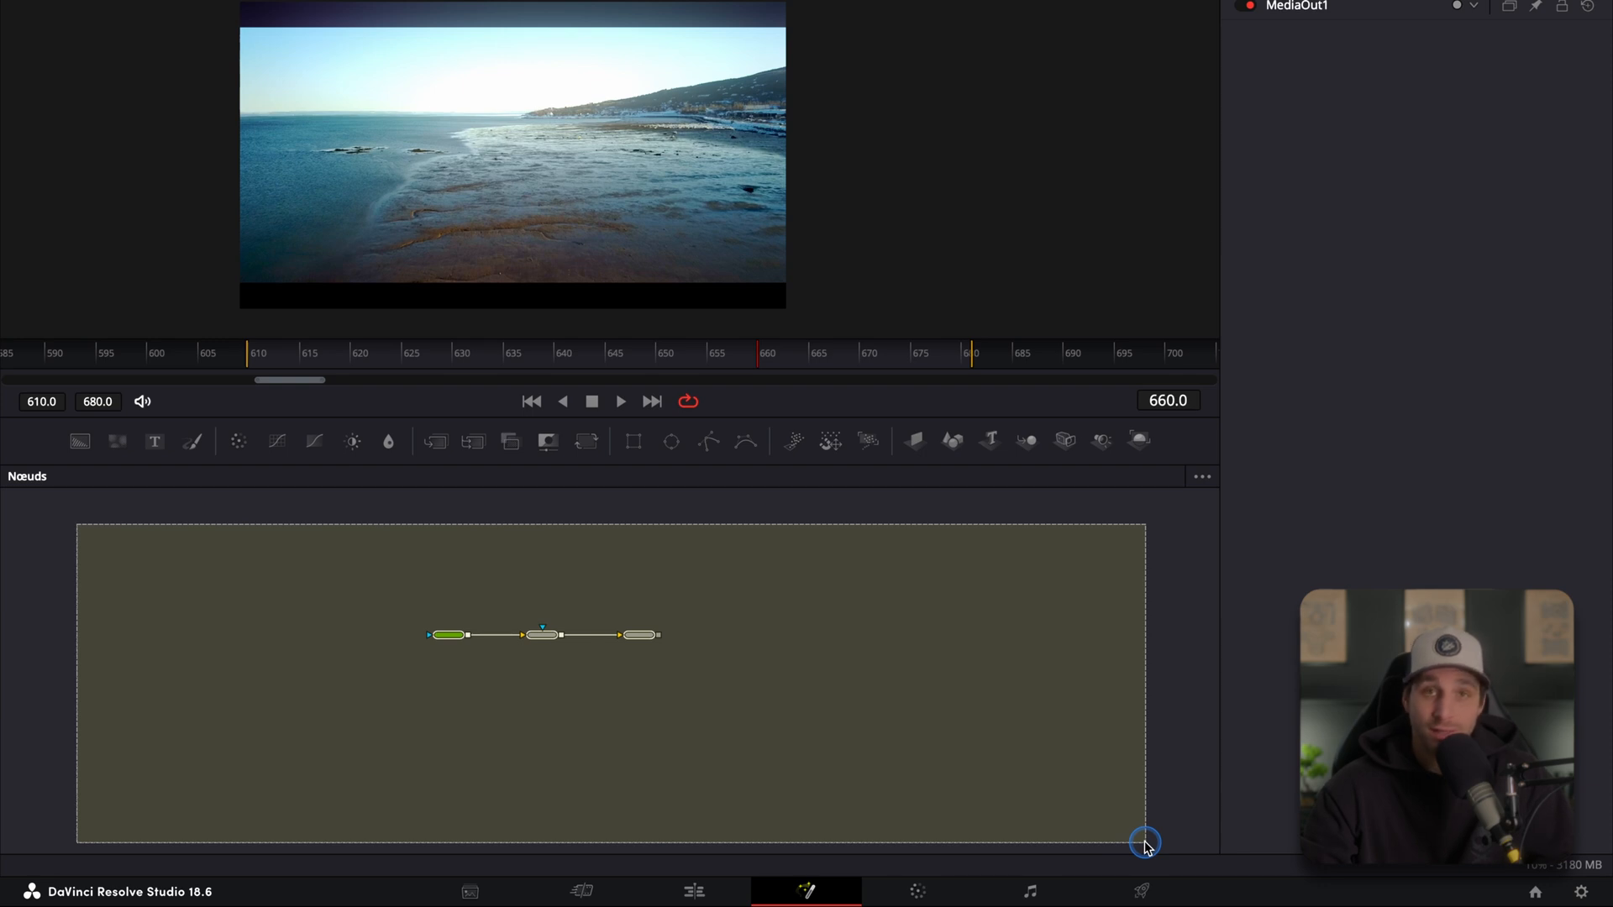
drag(1145, 845, 1145, 843)
scroll(608, 638, up, 6)
scroll(418, 607, up, 3)
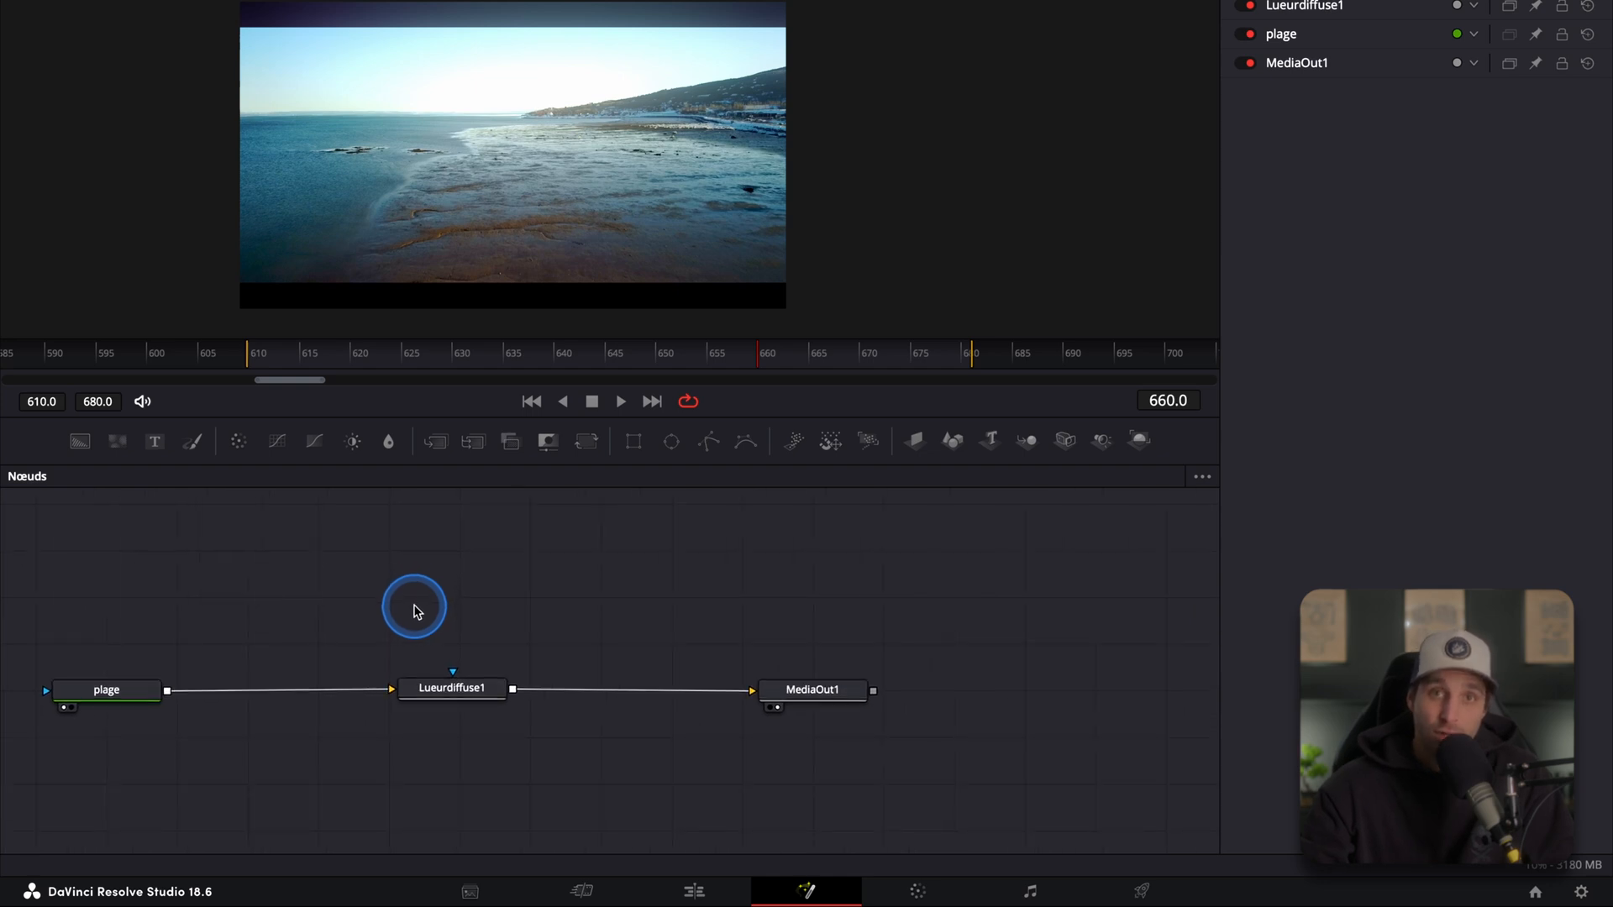
Step: Zoom the viewer image in and out to compare different display scales
drag(340, 578, 423, 577)
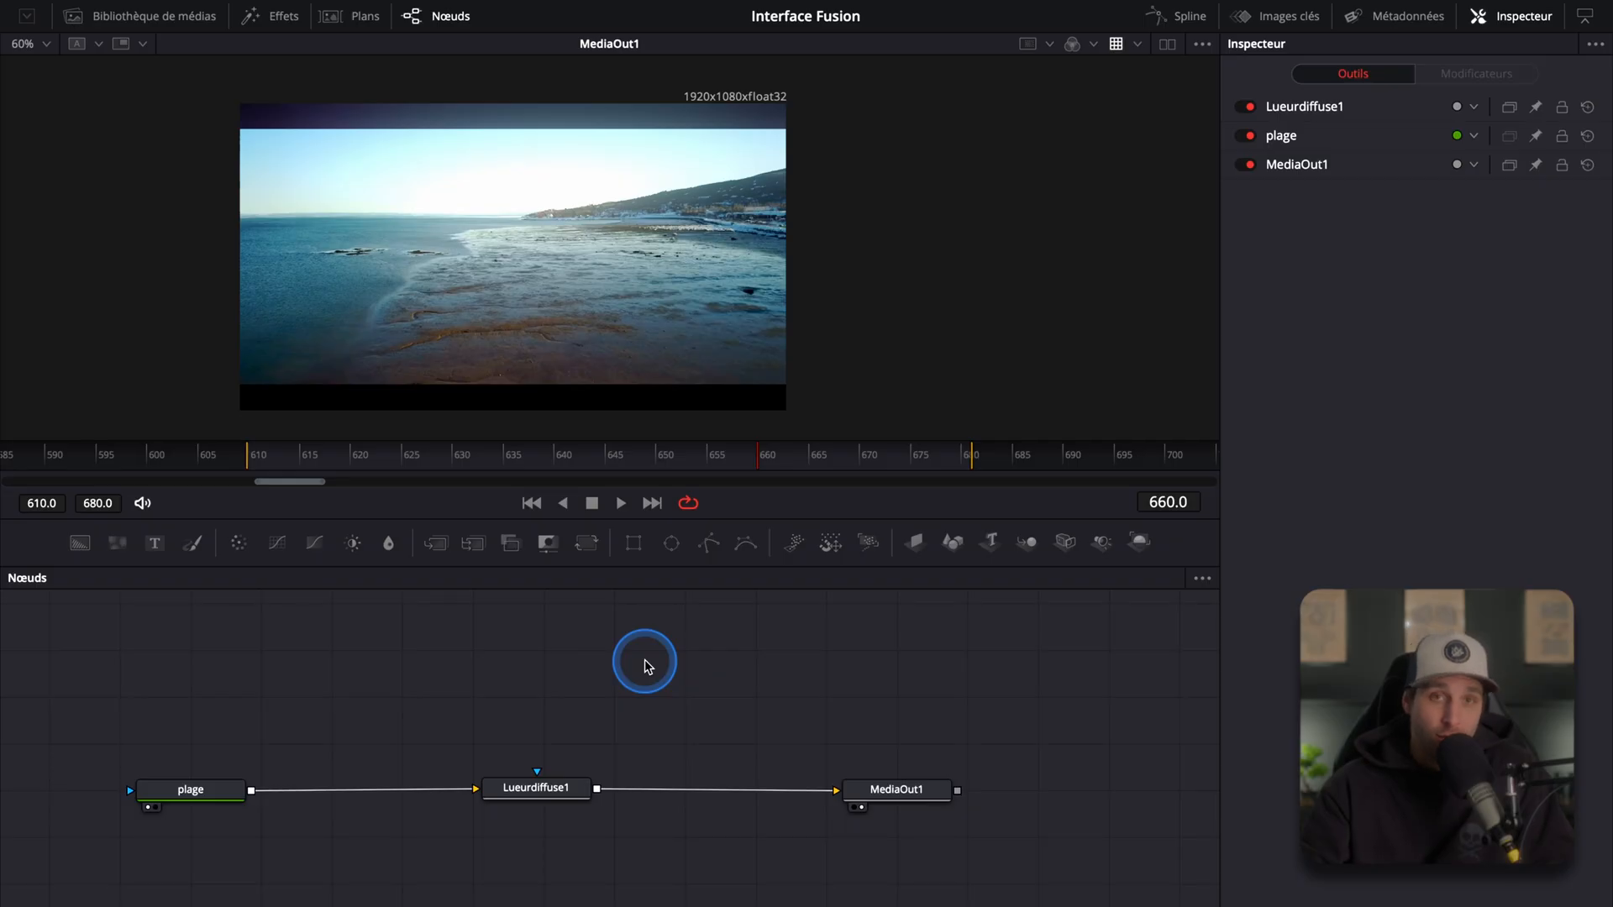
scroll(644, 658, down, 3)
scroll(647, 672, down, 2)
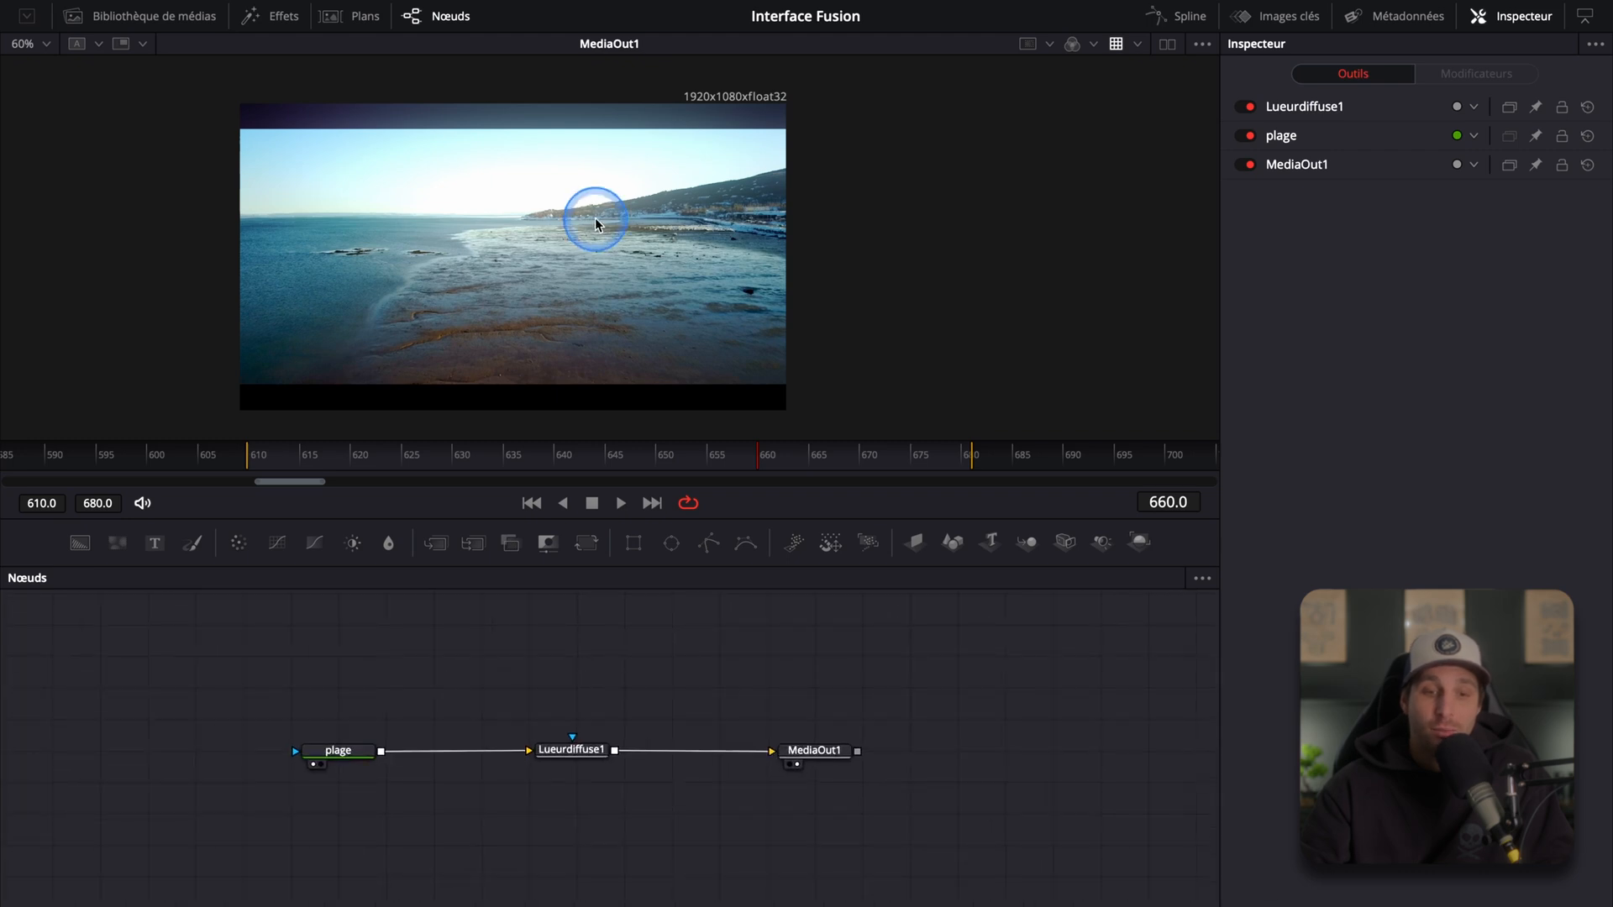
scroll(571, 244, down, 3)
scroll(571, 243, up, 3)
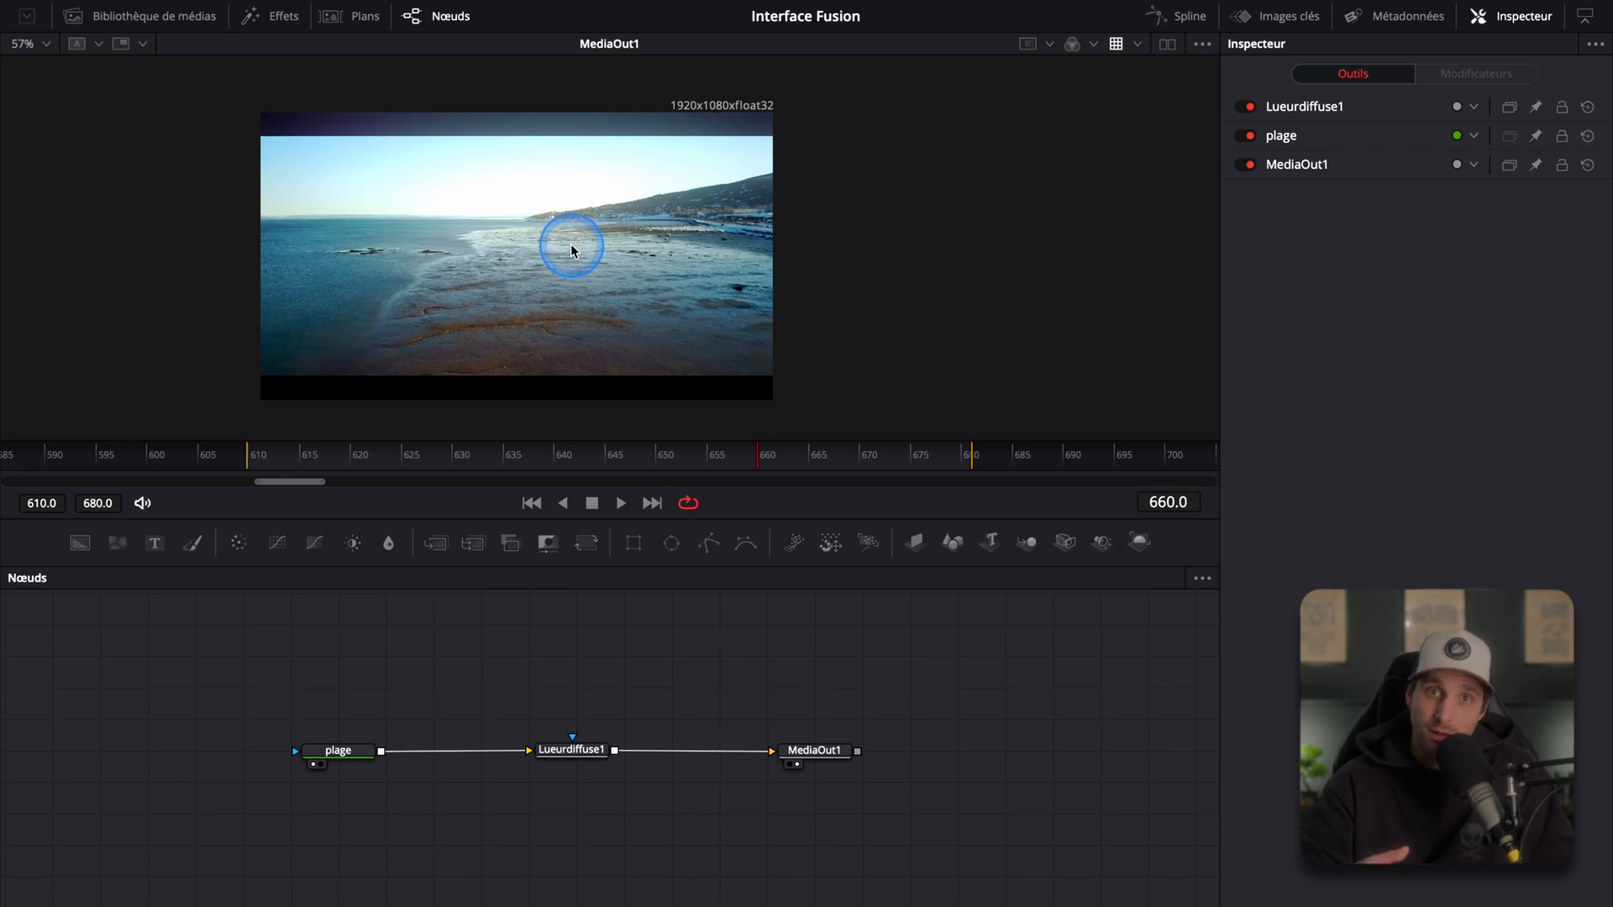
scroll(564, 233, down, 5)
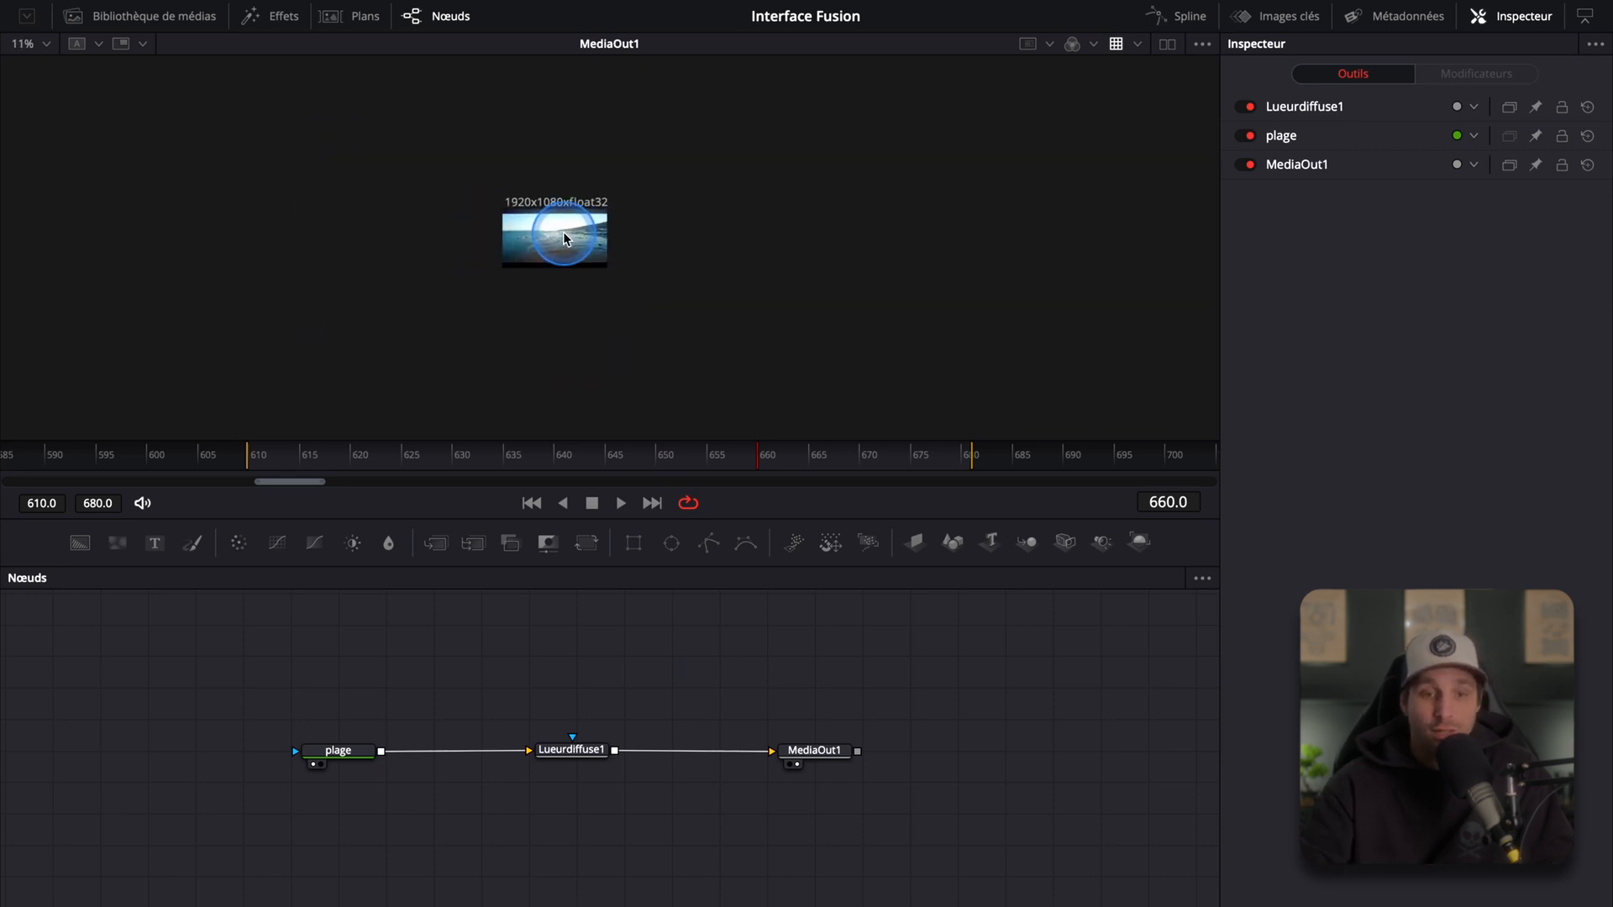
scroll(563, 233, up, 5)
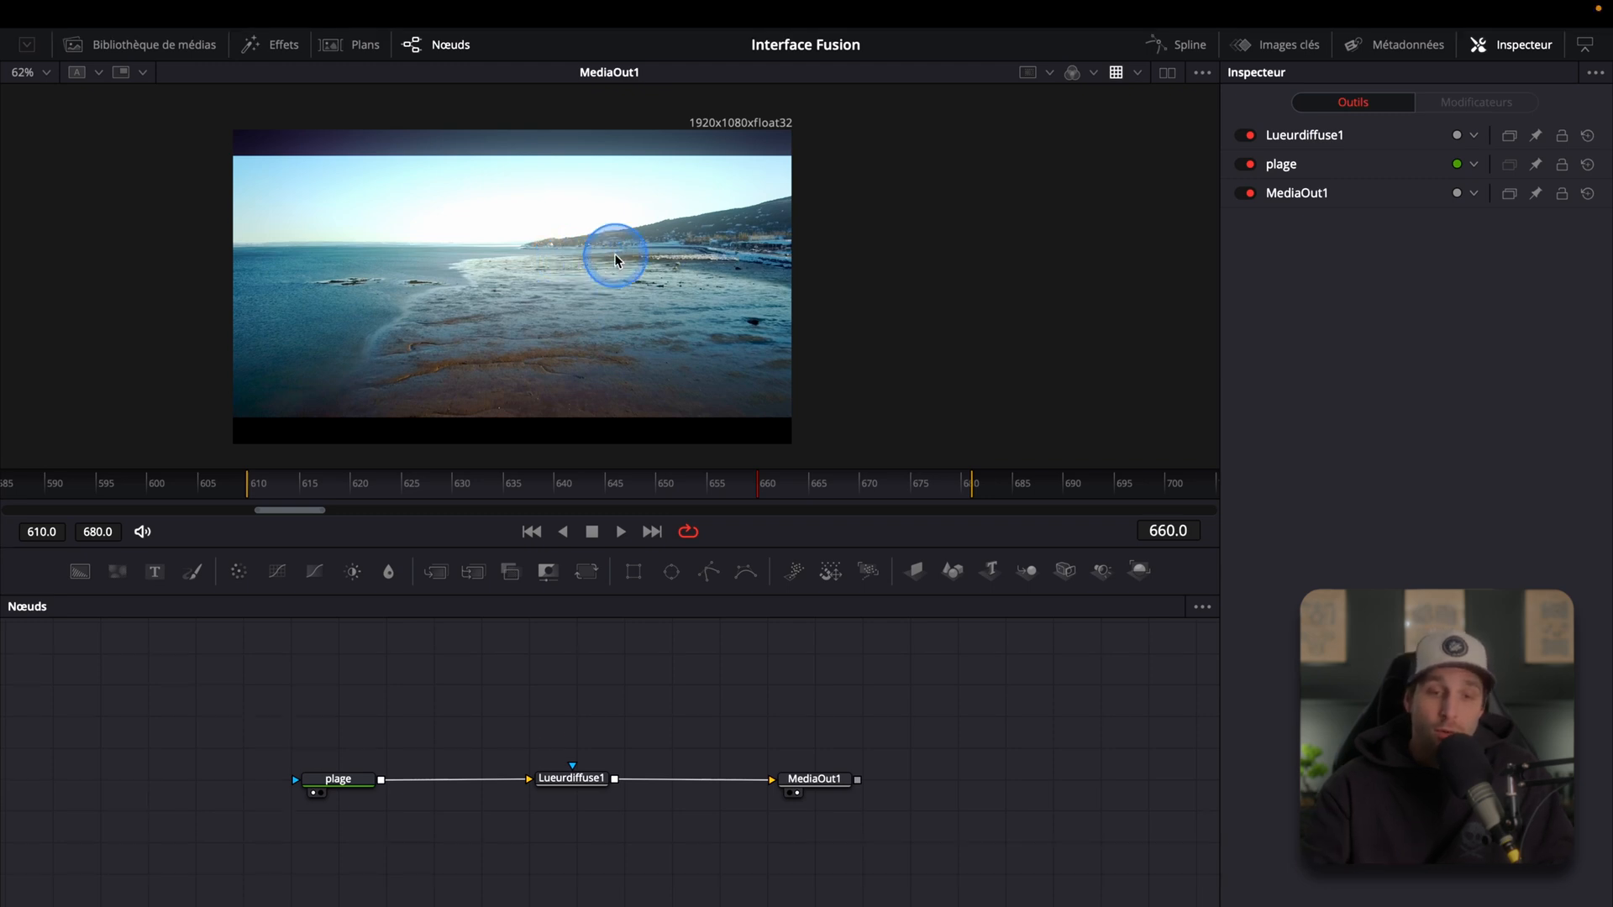
Step: Open the Fusion settings, review the Interface utilisateur page's mouse pan and zoom options, and save
mouse_move(645, 1)
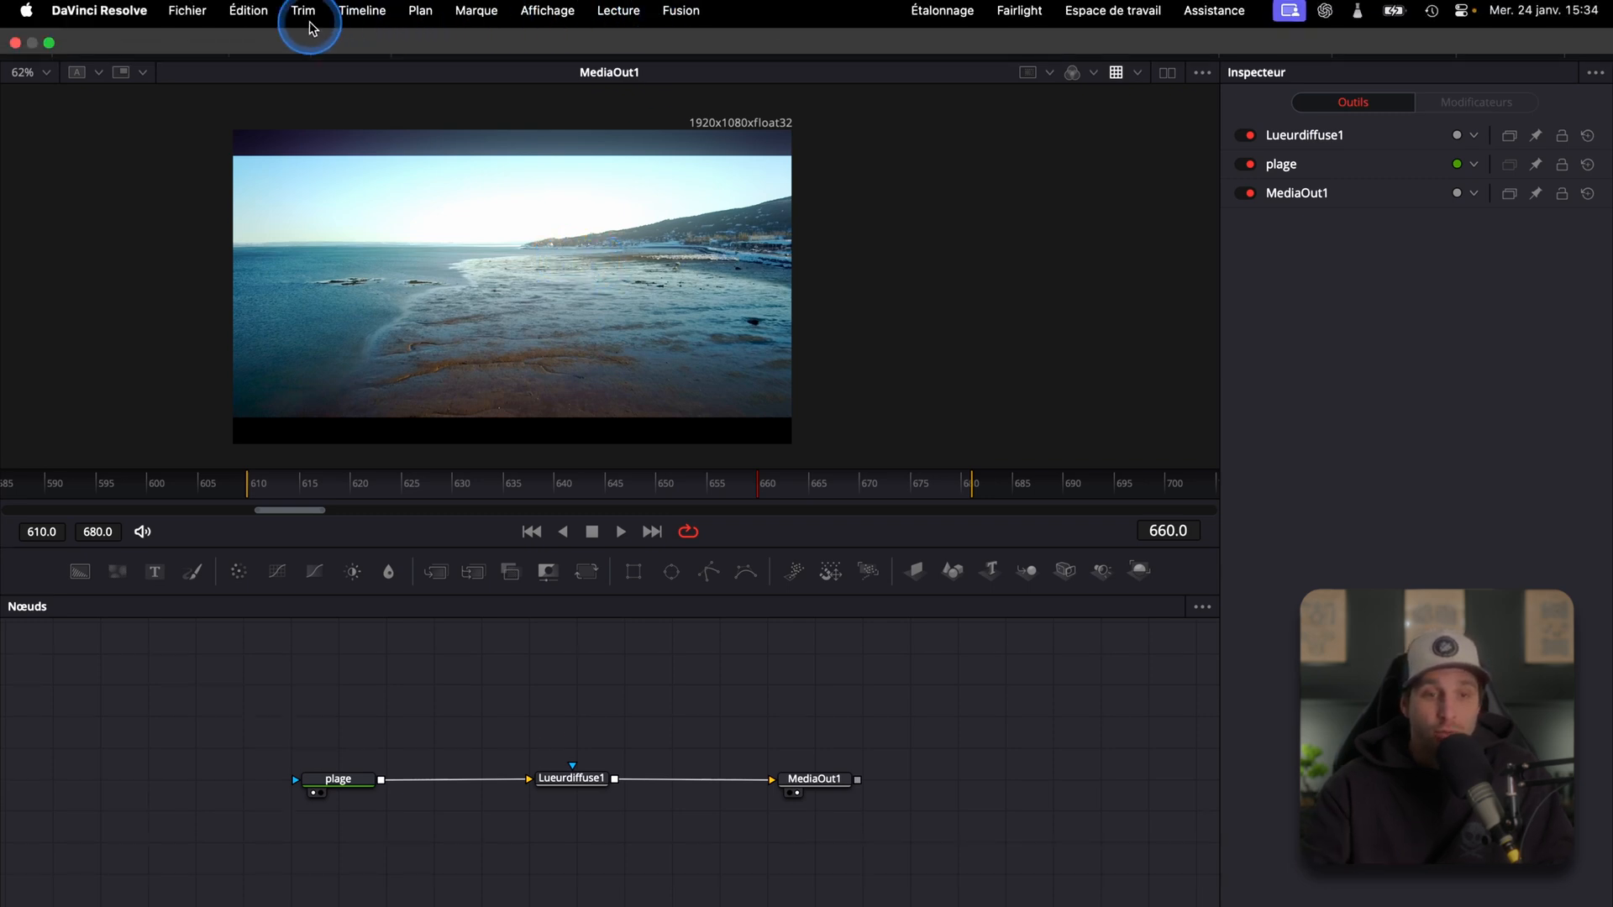
click(681, 11)
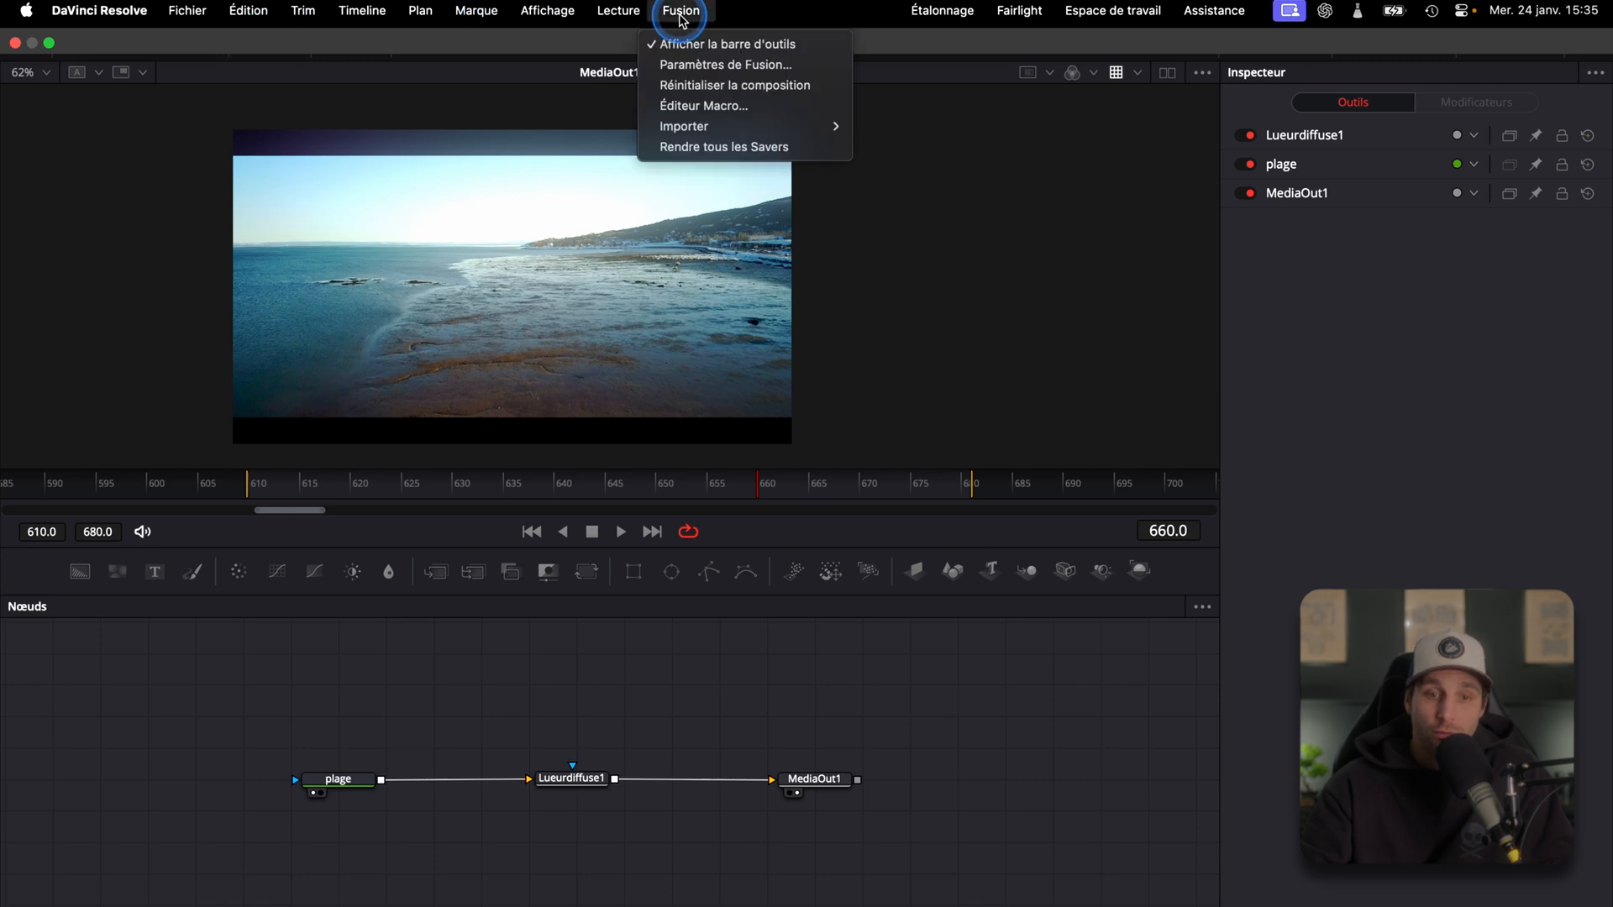
click(771, 68)
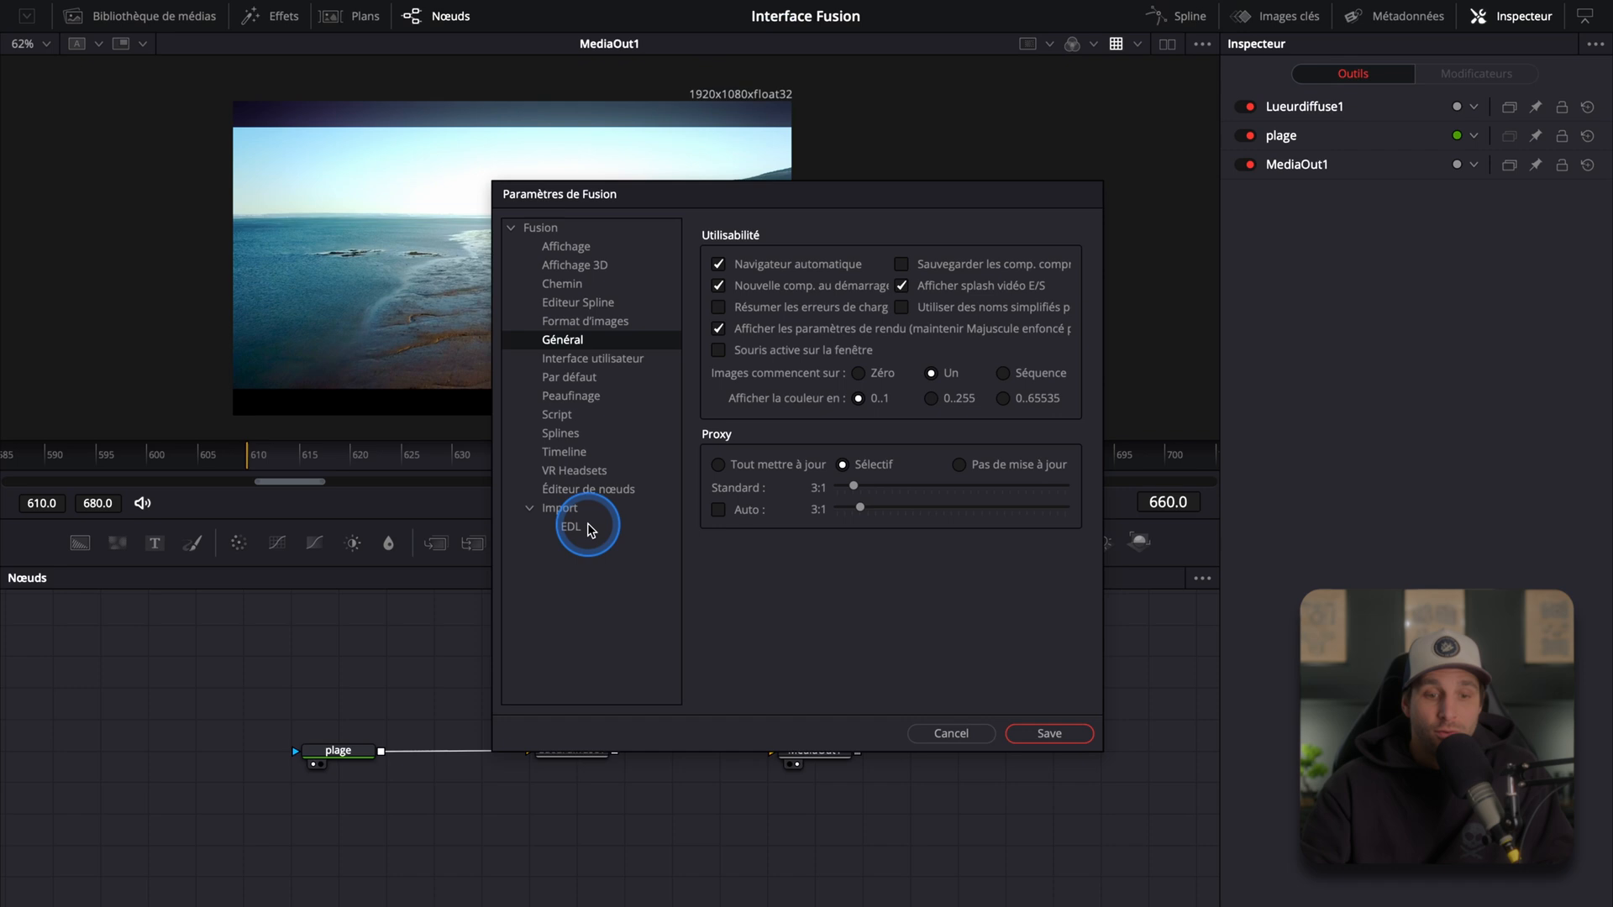
click(626, 361)
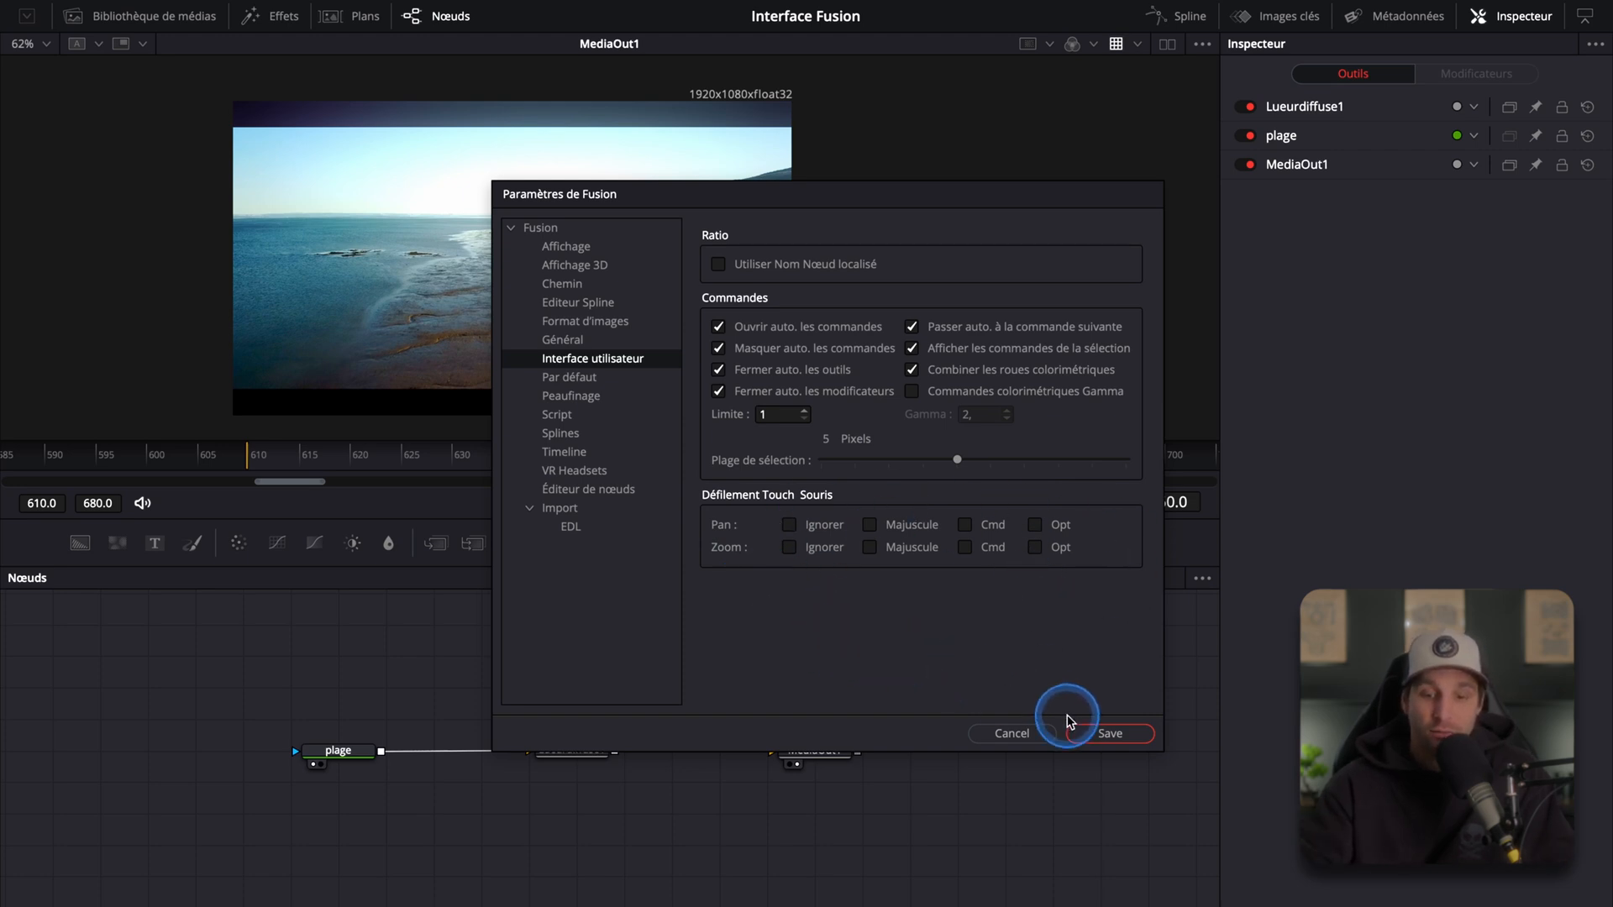
click(1107, 734)
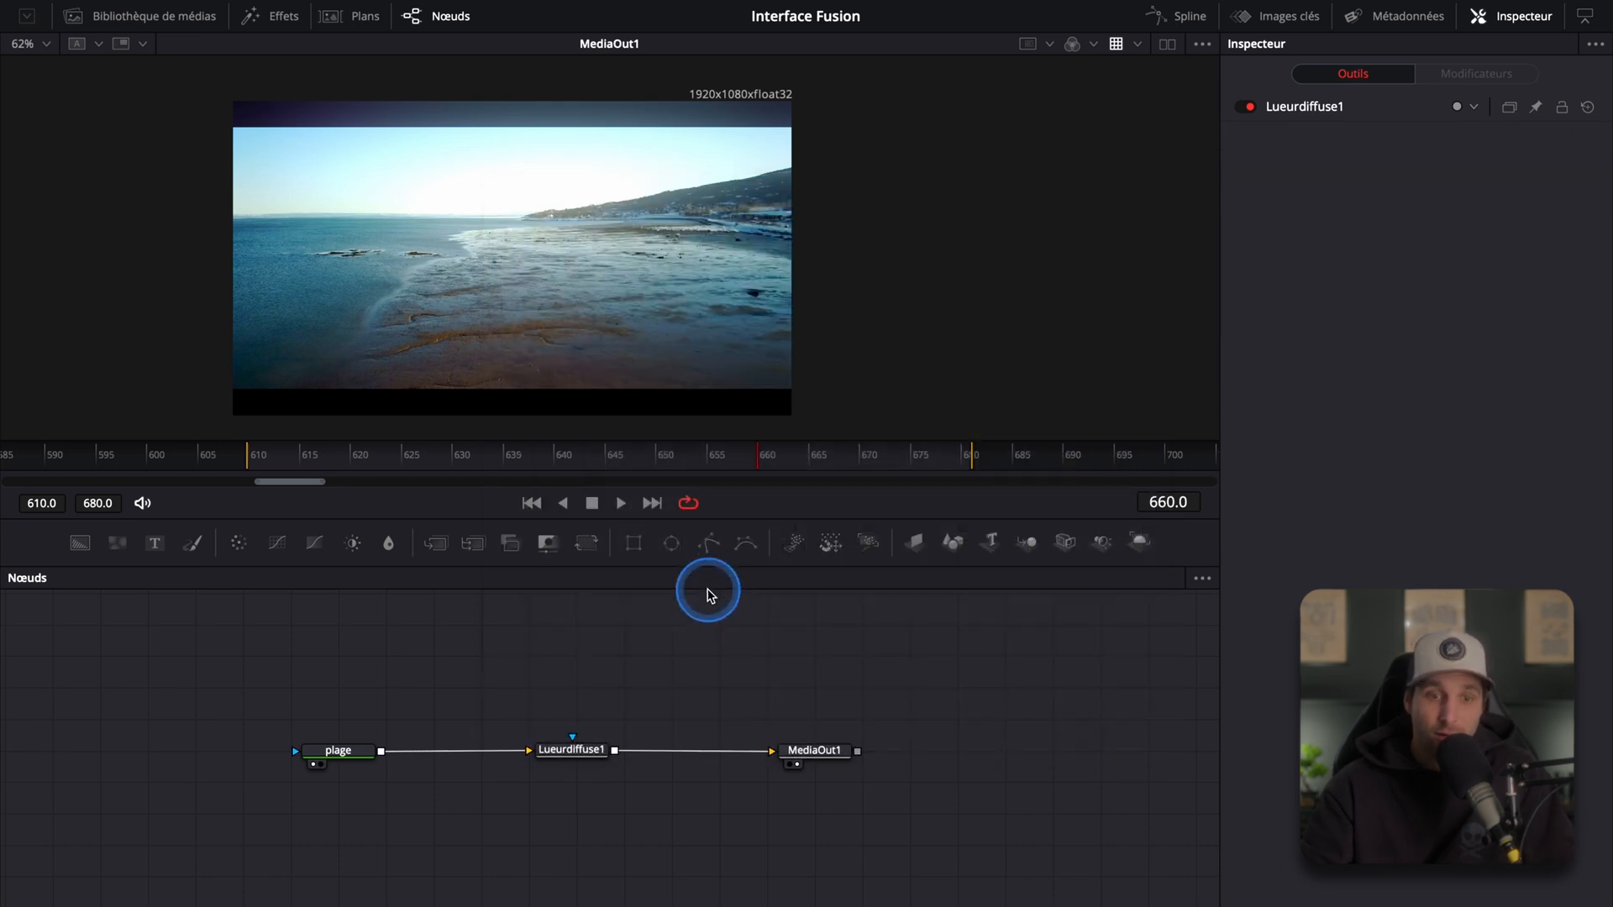
Step: Zoom the viewer out and back in to test the zoom behaviour
scroll(526, 244, down, 4)
scroll(526, 244, up, 6)
scroll(526, 244, down, 8)
scroll(526, 244, up, 4)
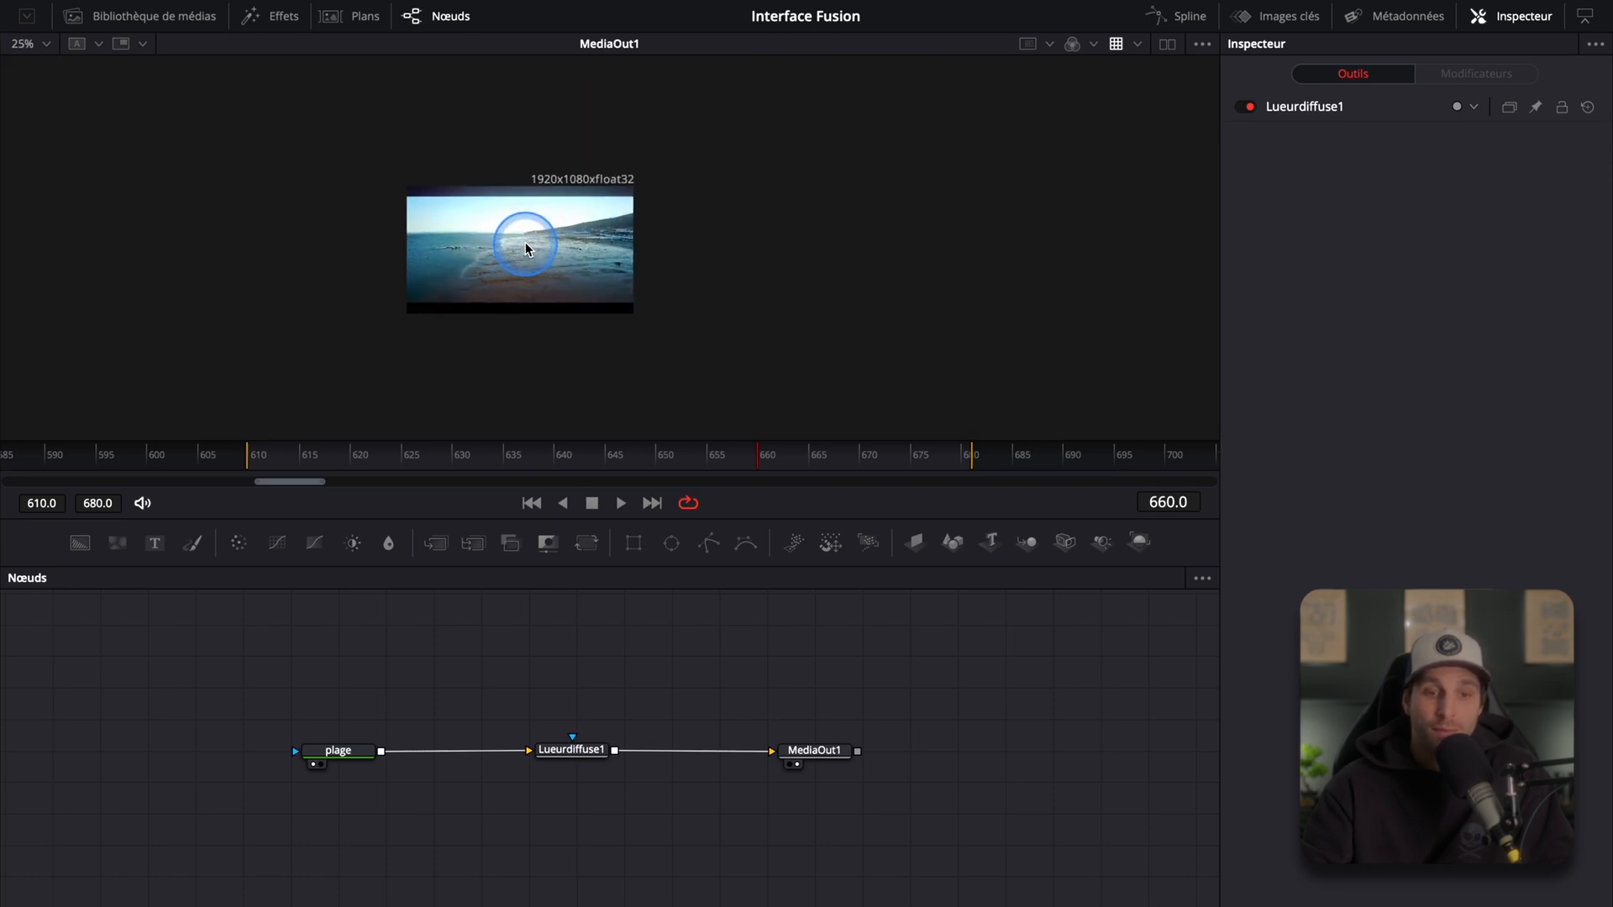
scroll(525, 244, up, 5)
scroll(526, 244, up, 1)
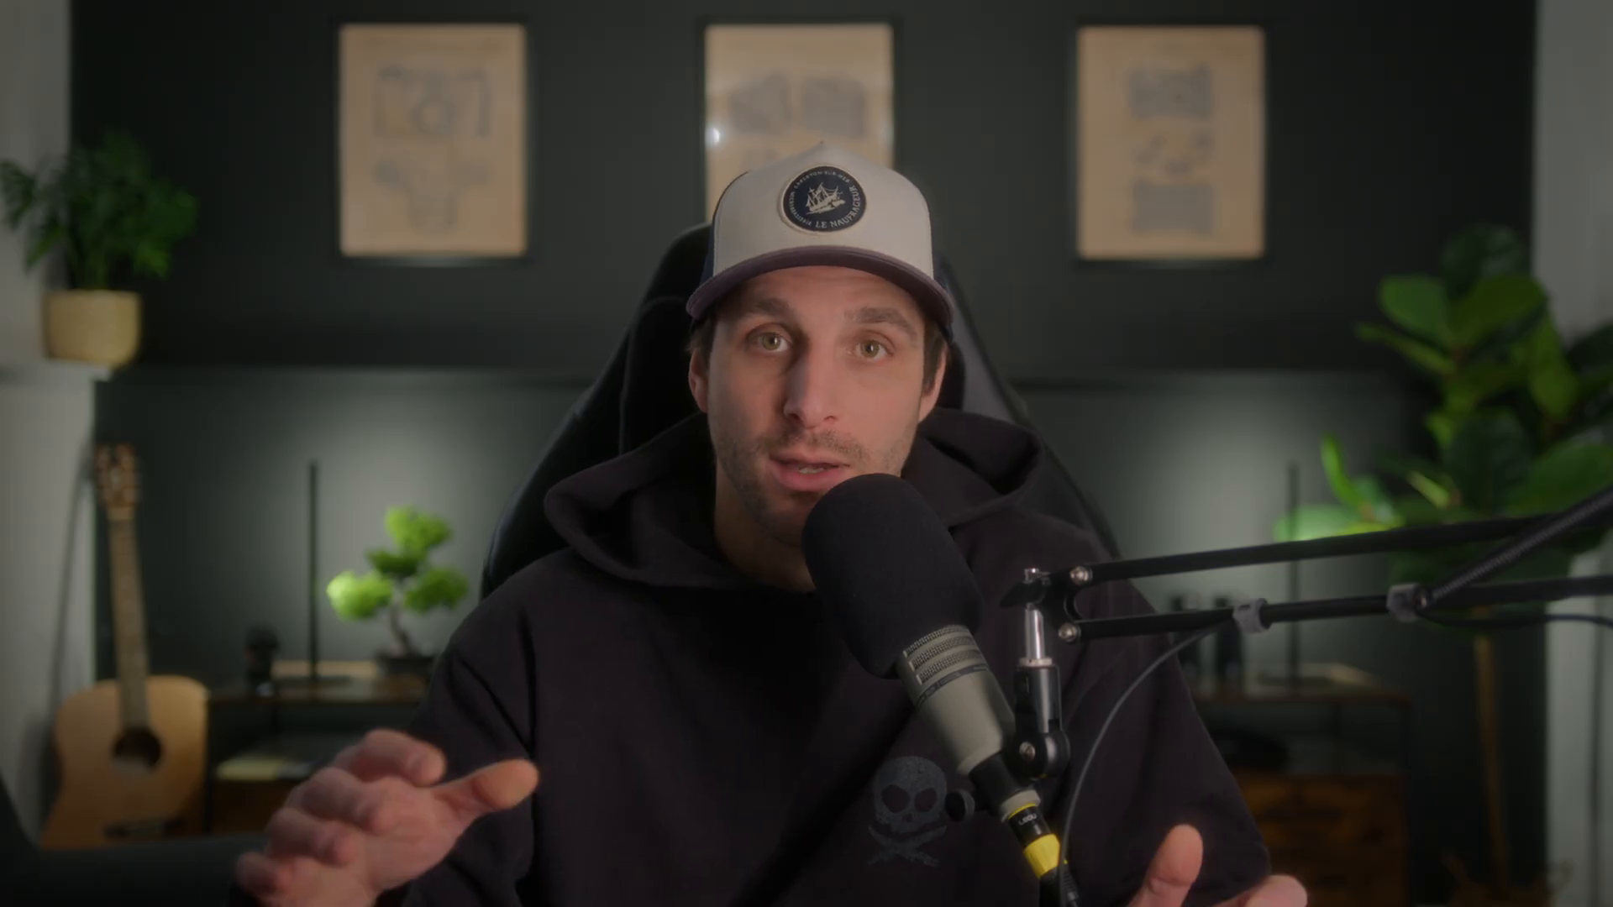
Step: Add a Blur node from the toolbar and insert it between Lueurdiffuse1 and MediaOut1
click(643, 652)
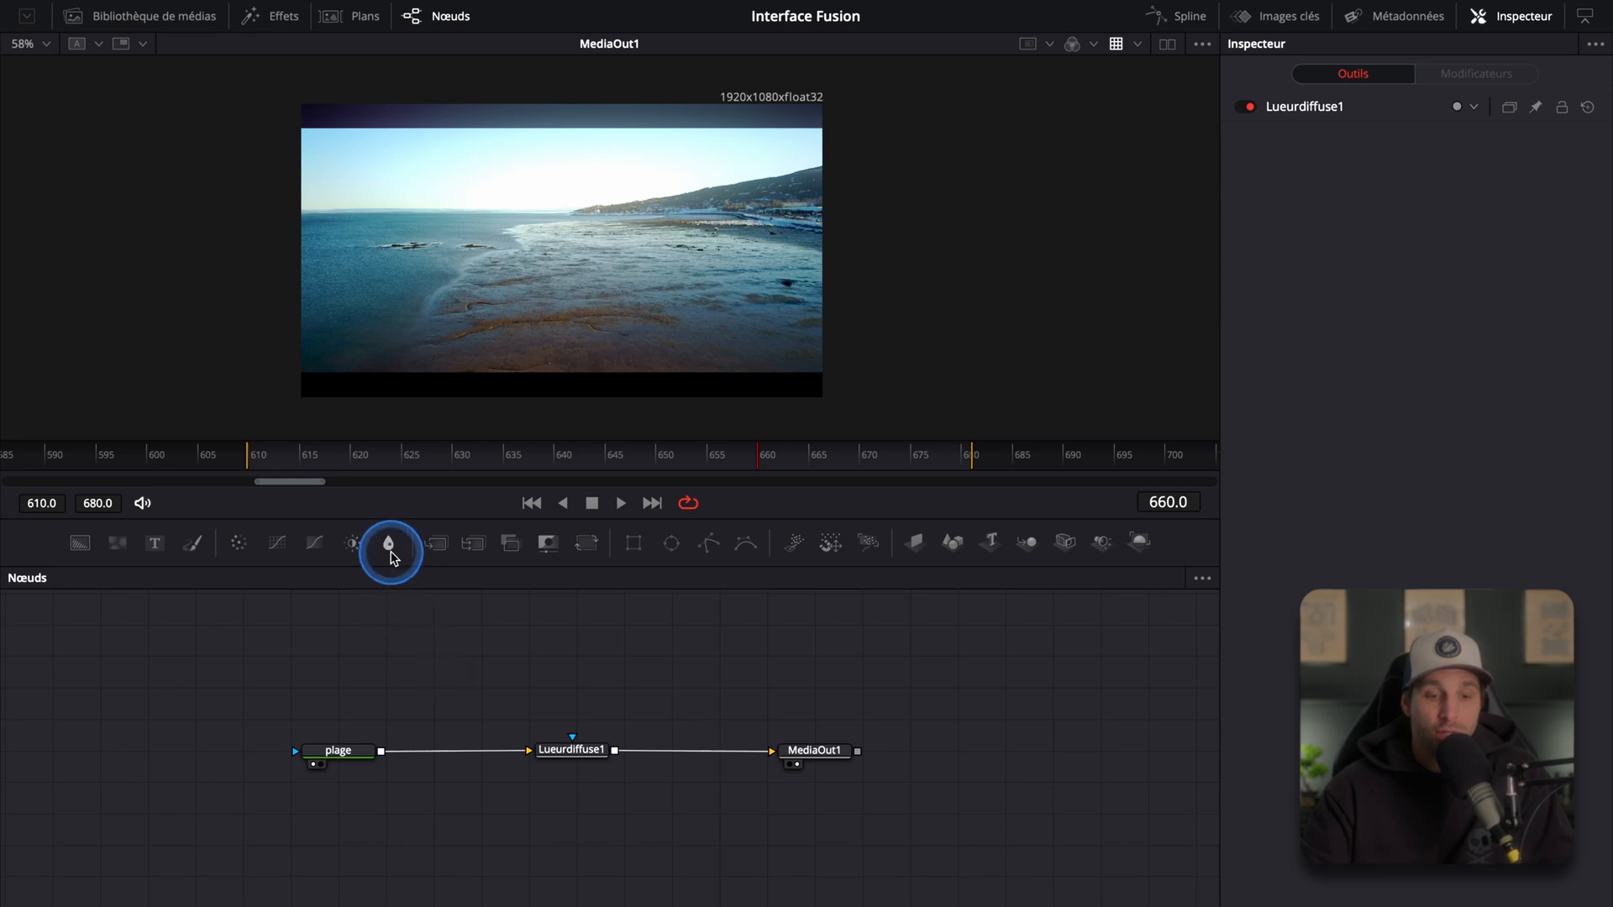
drag(484, 643, 553, 674)
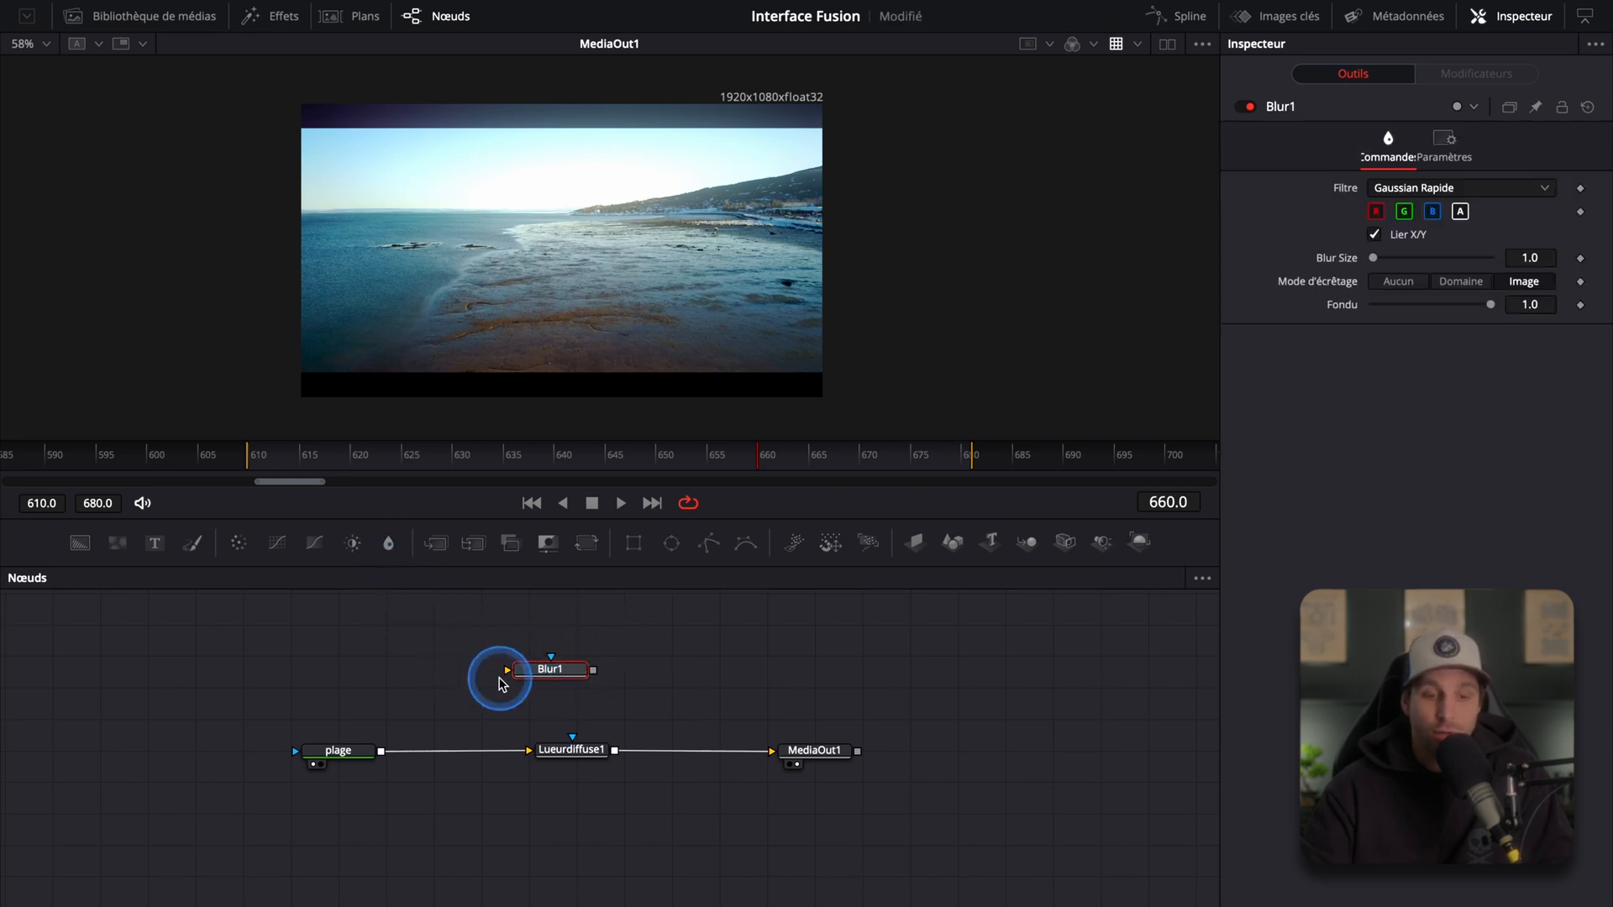
scroll(757, 737, up, 2)
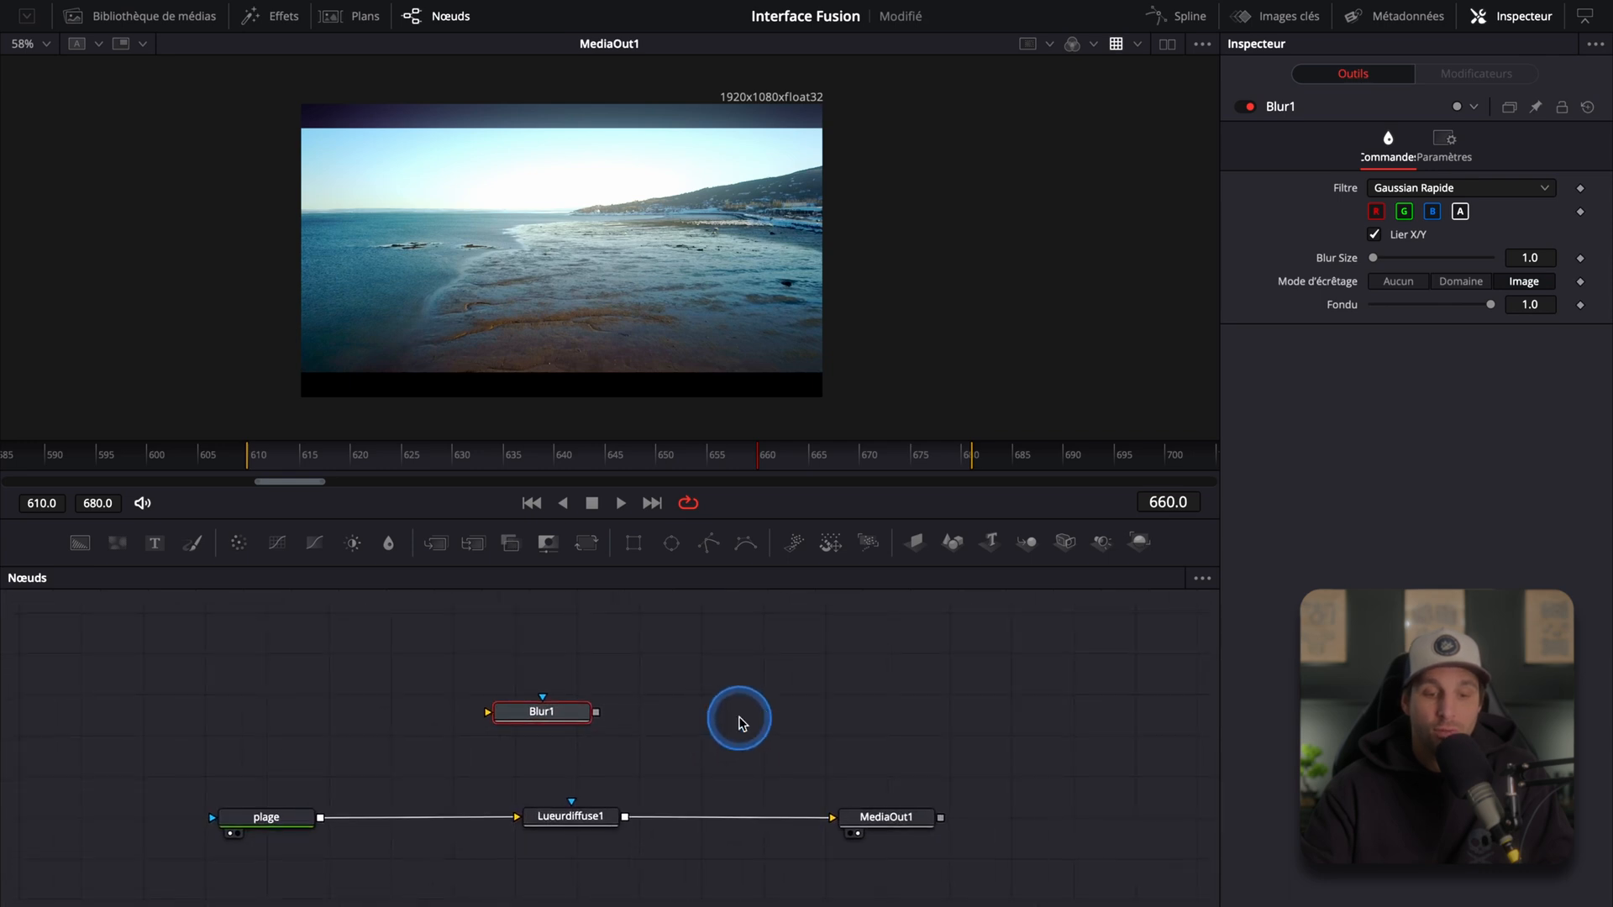
drag(602, 819, 509, 822)
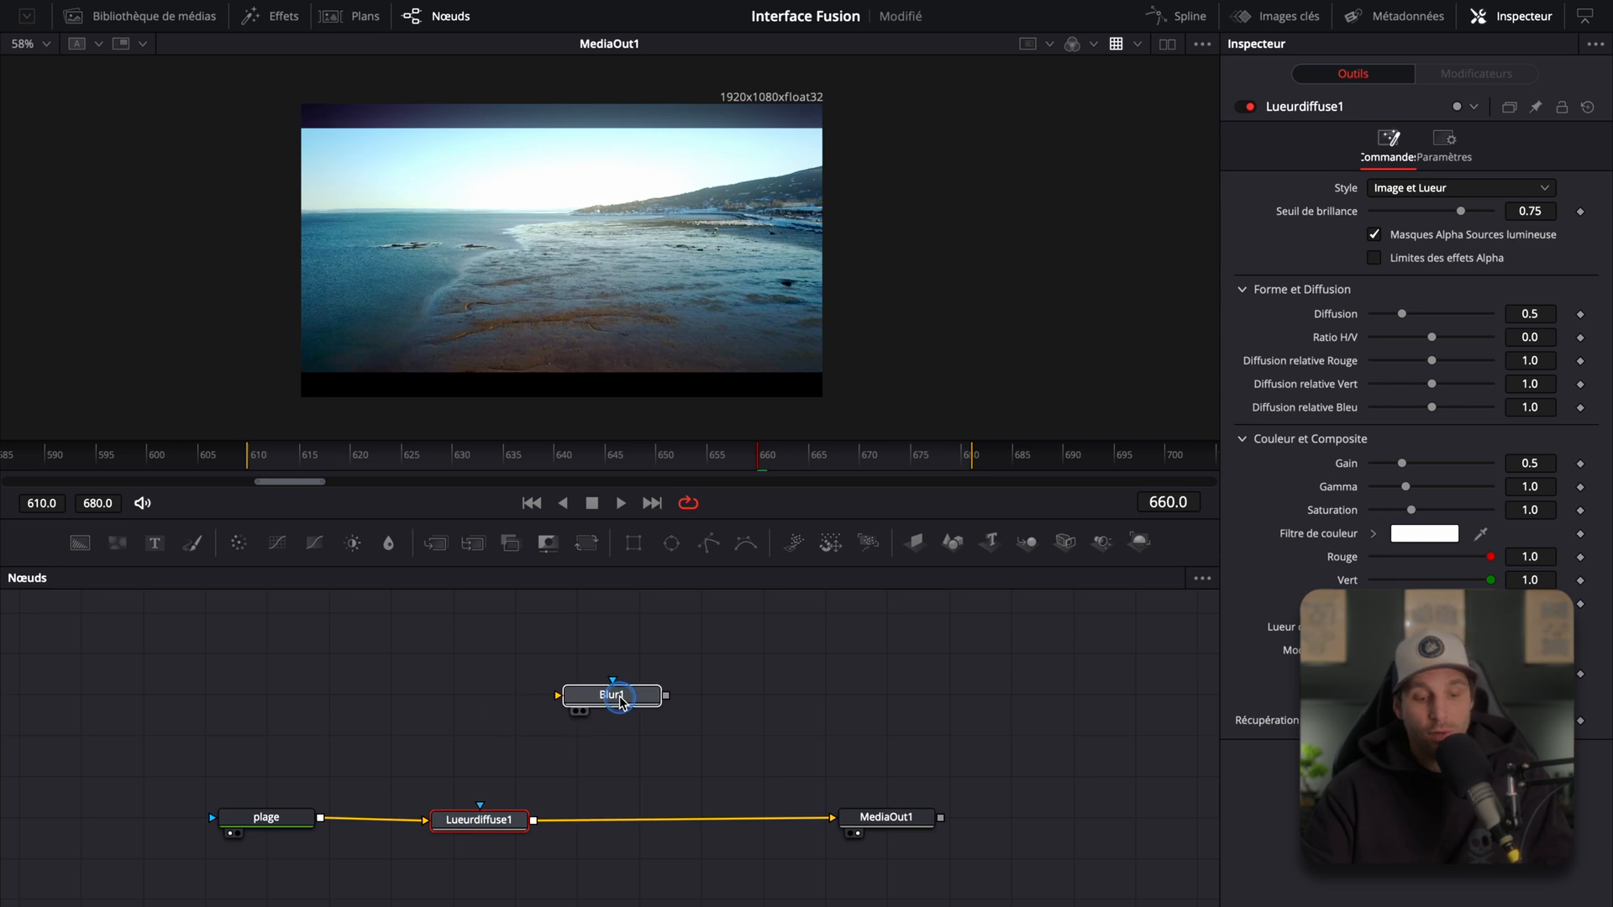
drag(618, 696, 701, 821)
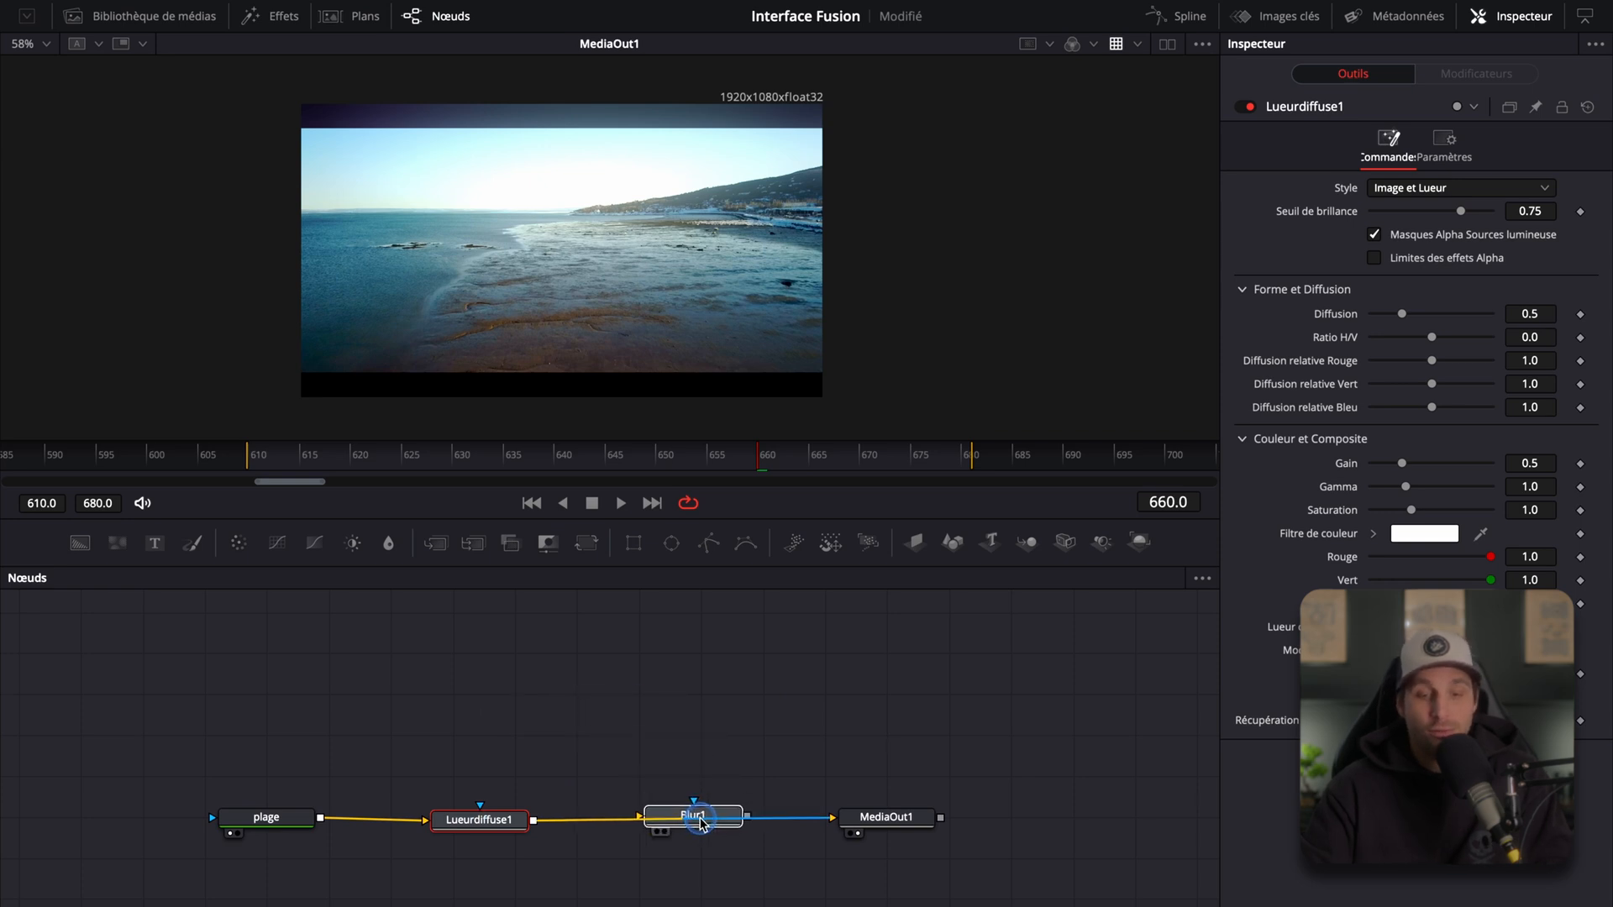
click(701, 821)
mouse_move(700, 821)
mouse_down()
mouse_move(680, 815)
mouse_move(673, 783)
mouse_move(713, 779)
mouse_move(694, 815)
mouse_up()
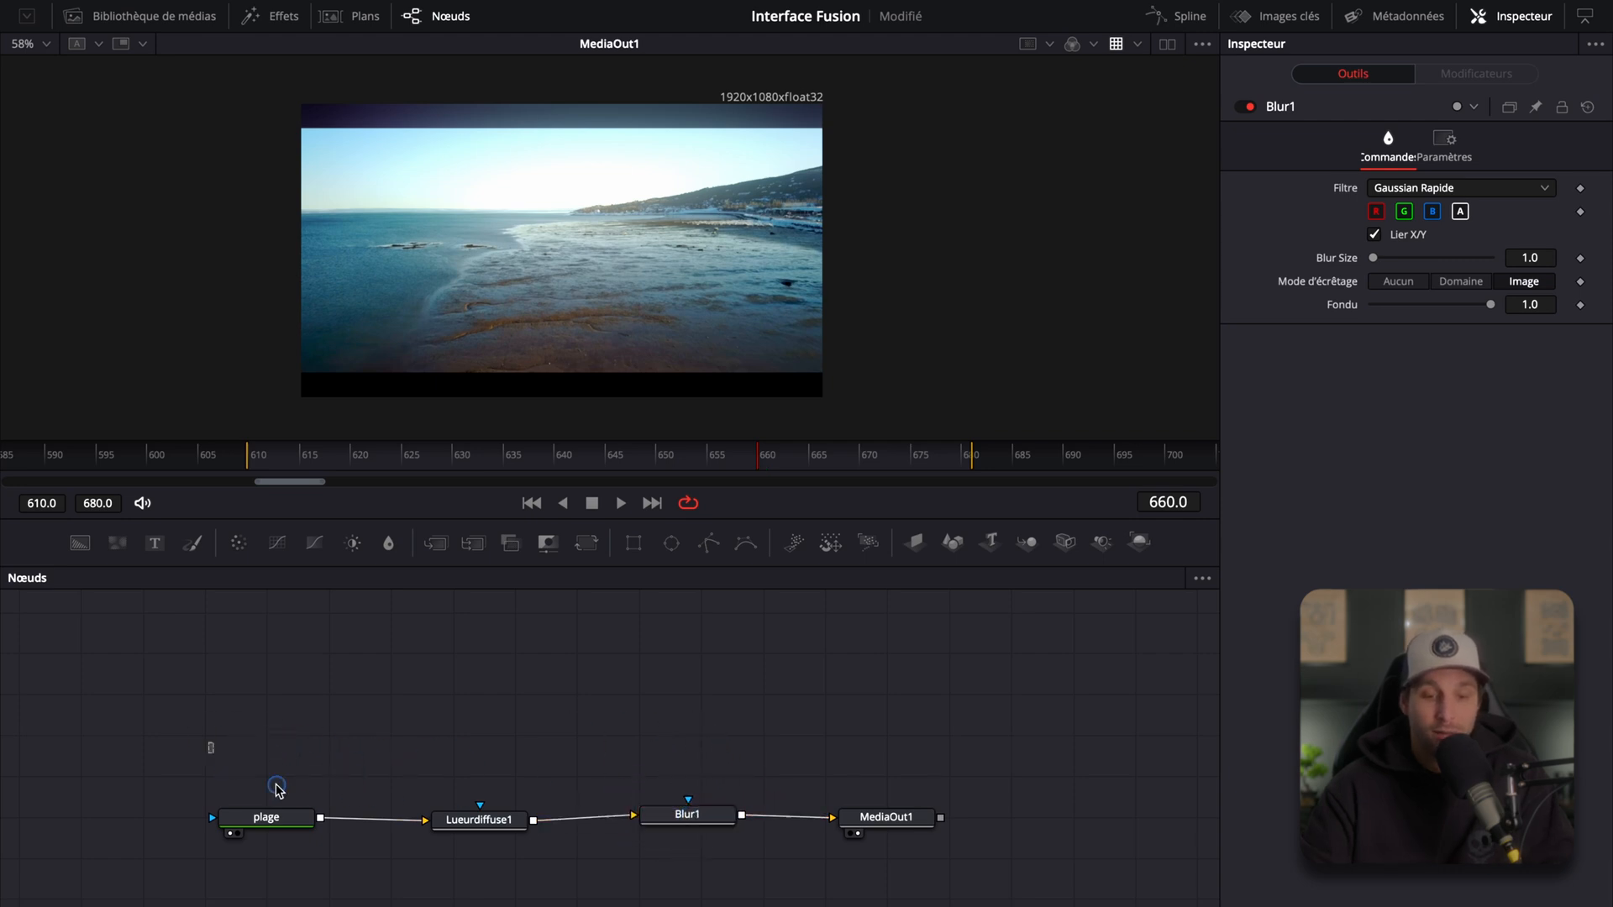
Step: Box-select the plage, Lueurdiffuse1, Blur1 and MediaOut1 nodes one at a time
click(241, 776)
drag(159, 745, 331, 864)
drag(375, 753, 570, 872)
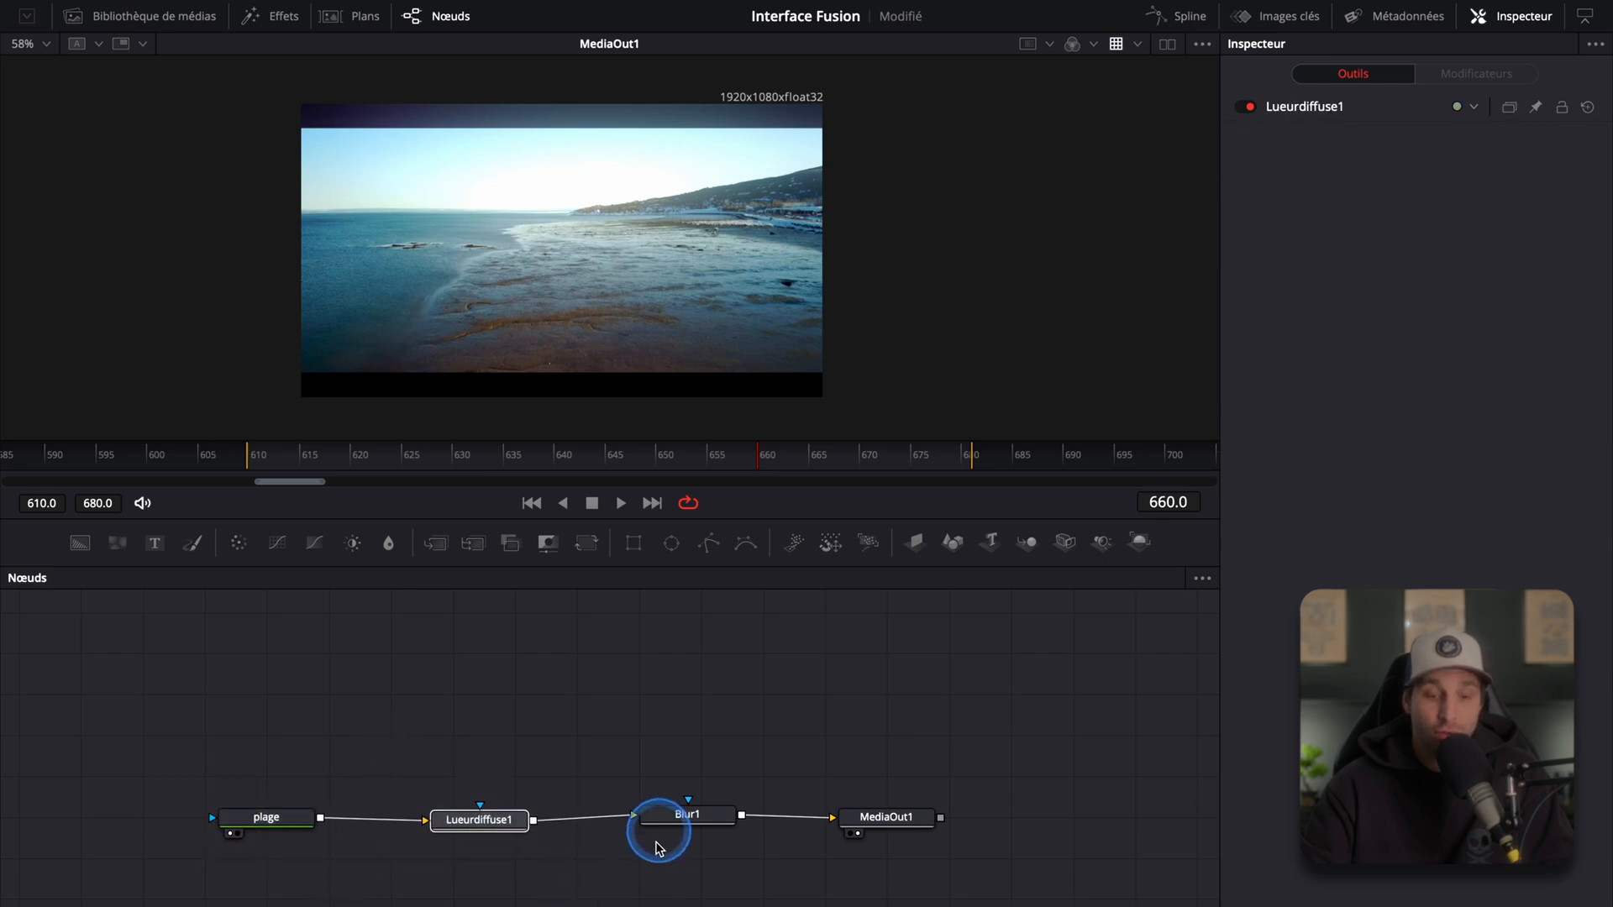
drag(614, 742, 740, 871)
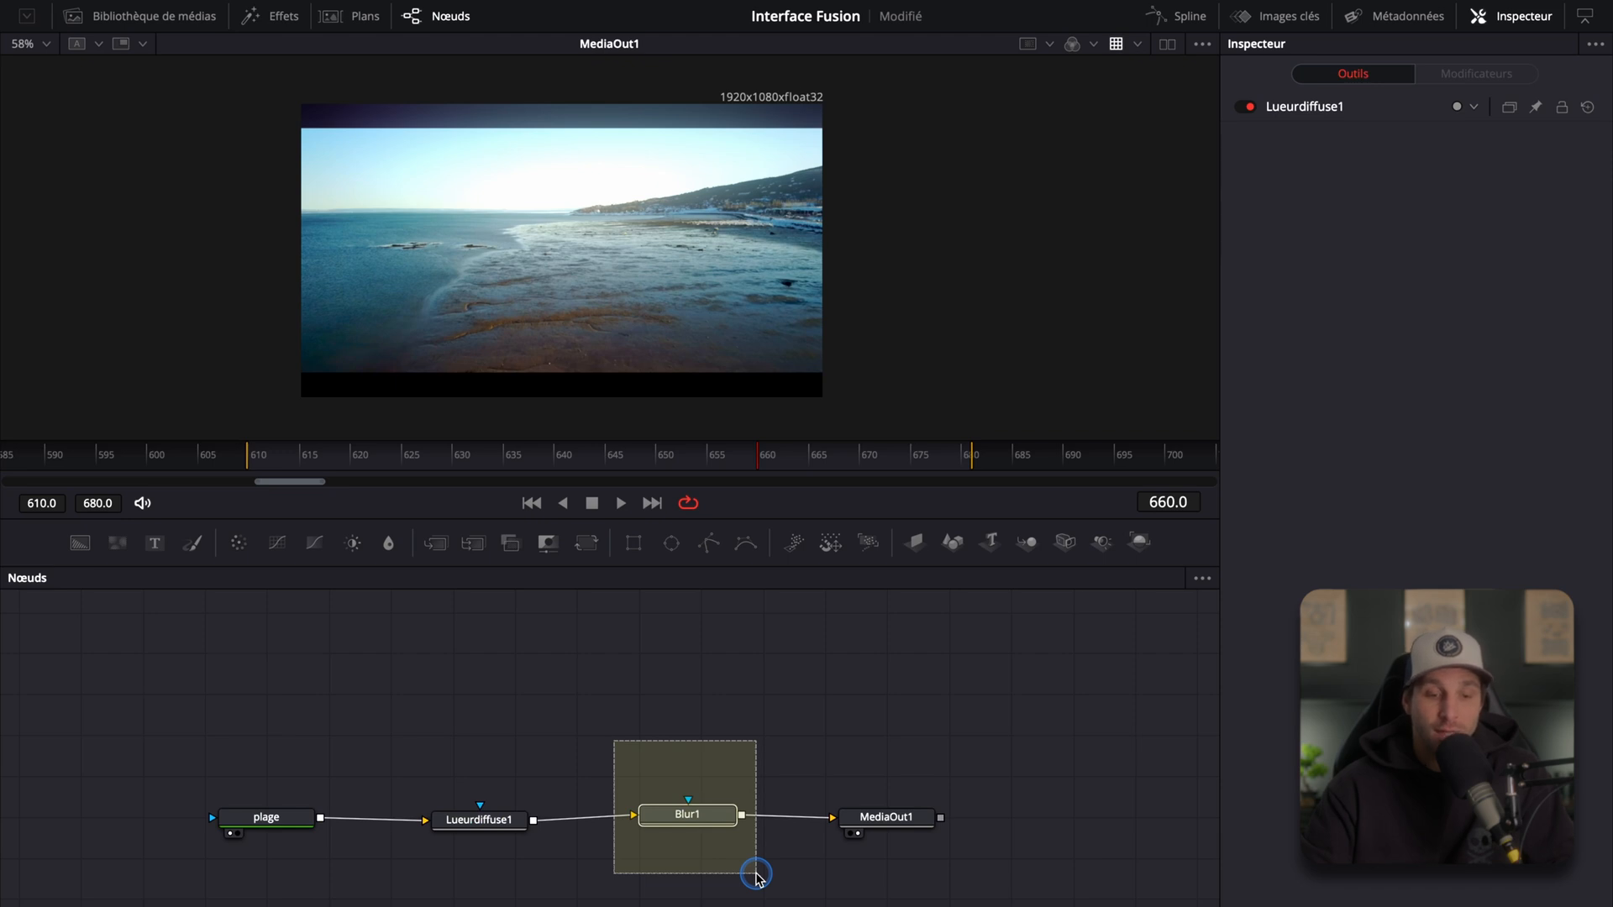
drag(755, 878, 756, 878)
drag(807, 747, 1008, 892)
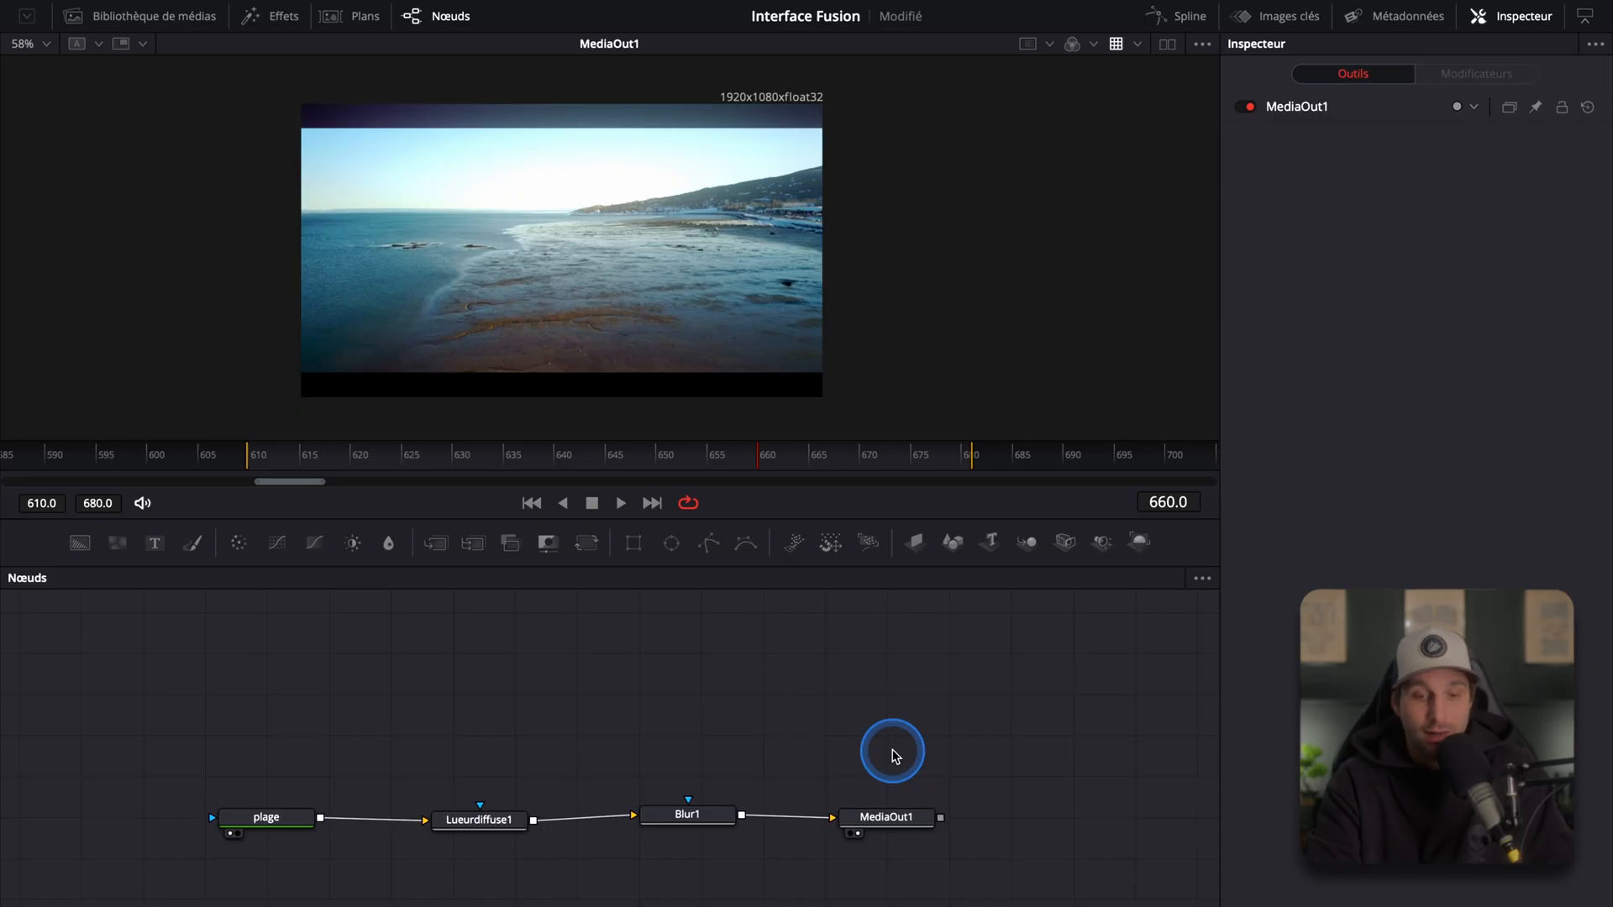
Step: Add a Transform node through the Select Tool dialog by searching "trans", and place it above Blur1
key(shift+space)
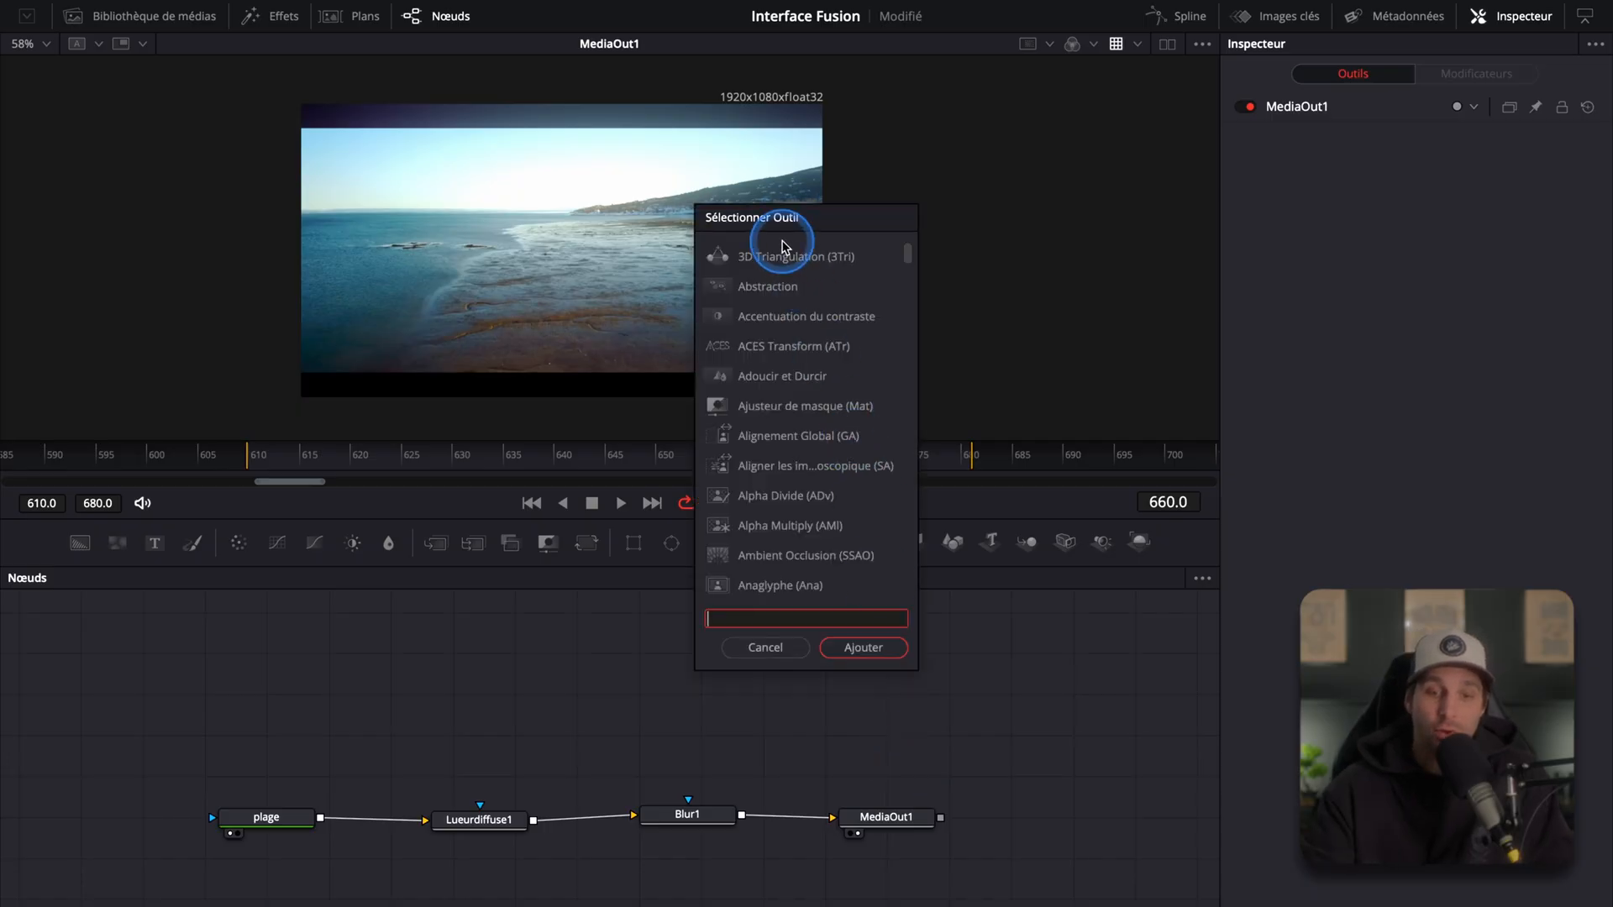
scroll(823, 429, down, 5)
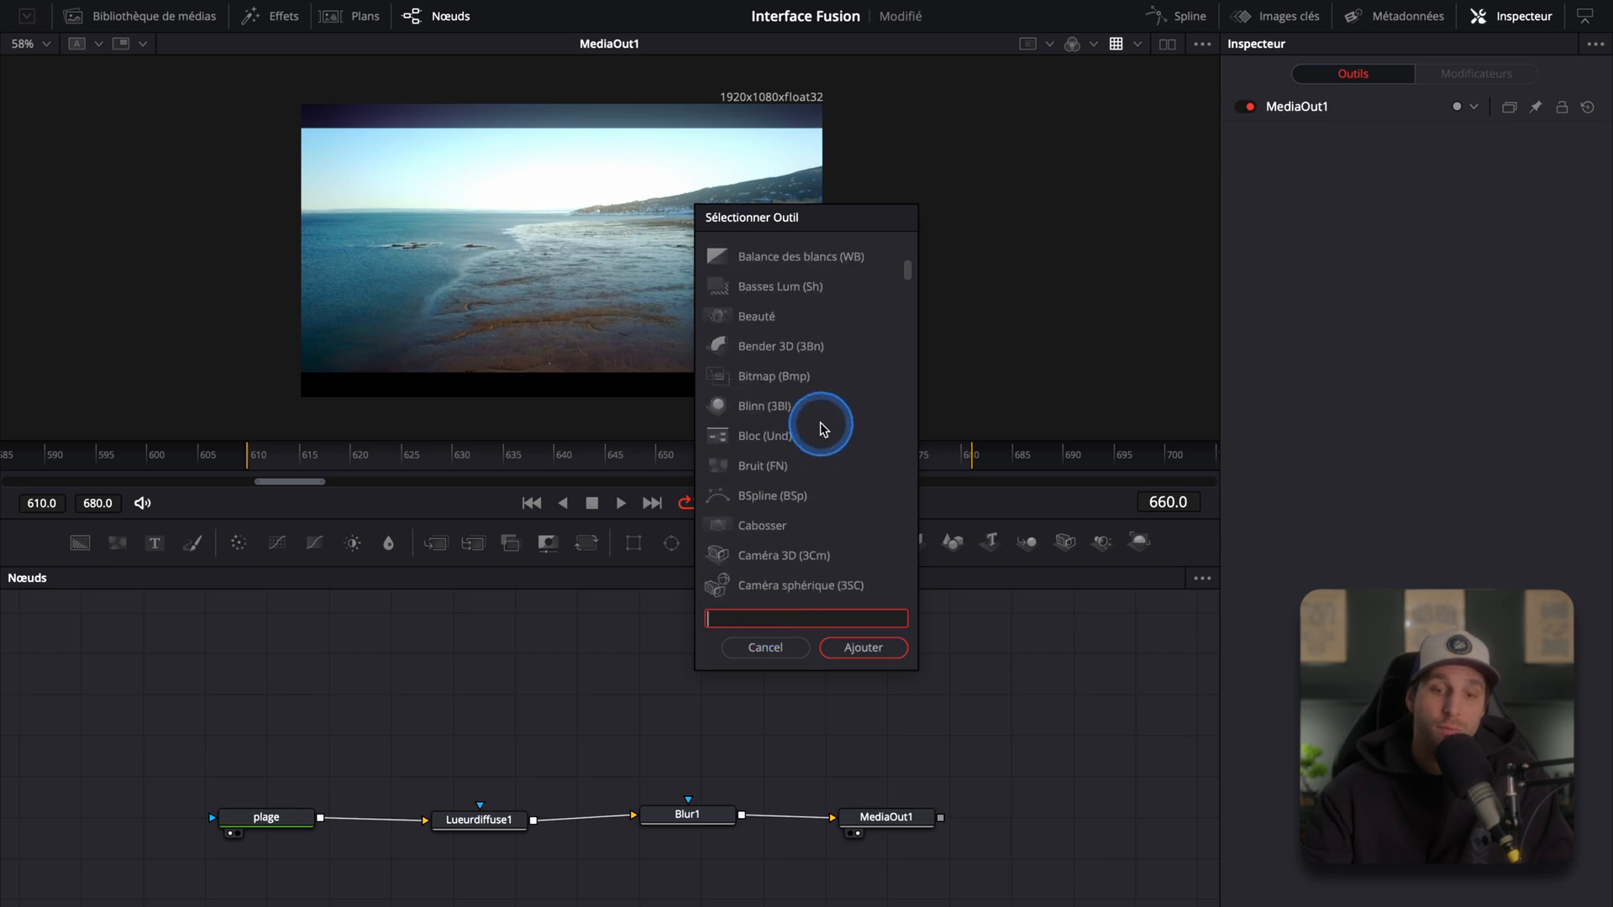
scroll(822, 424, down, 5)
scroll(819, 470, up, 15)
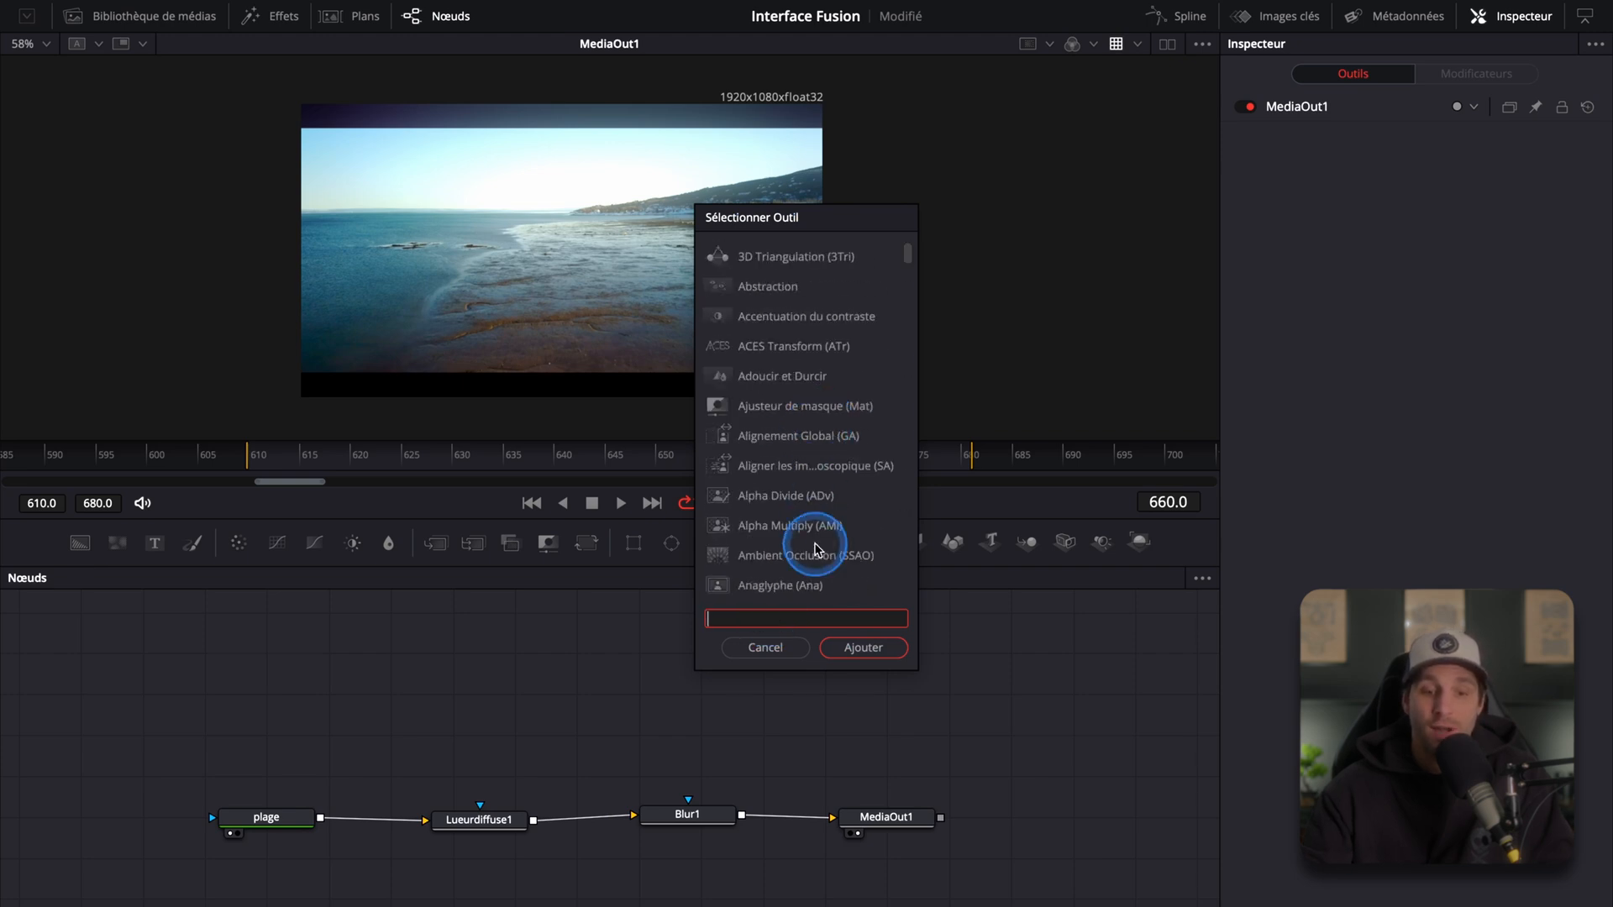
text(trans)
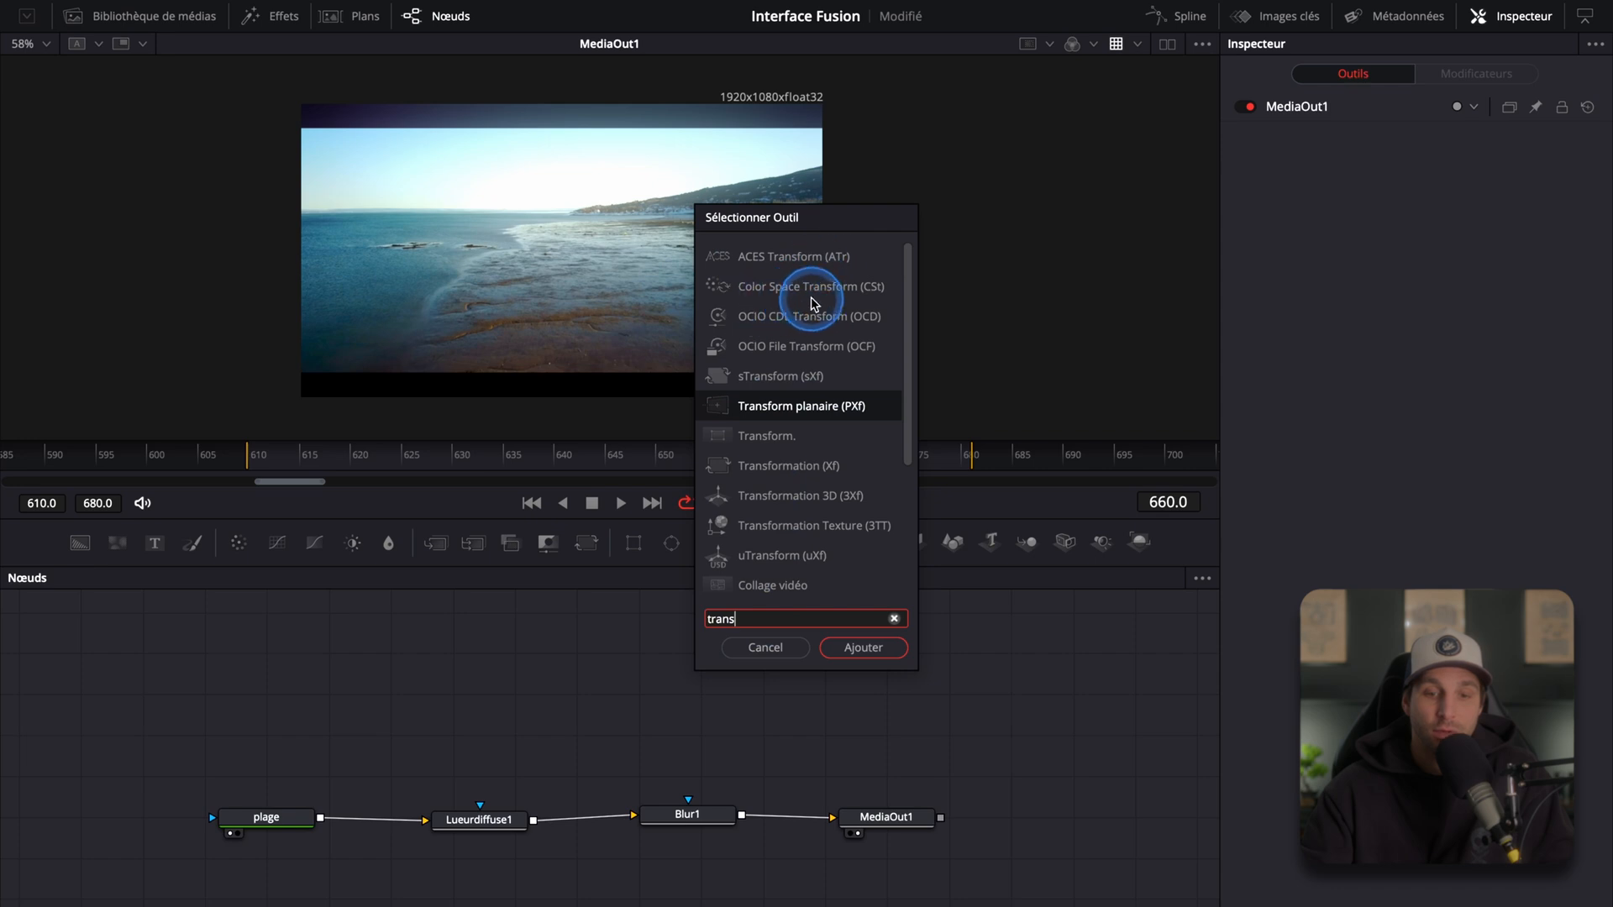
click(764, 435)
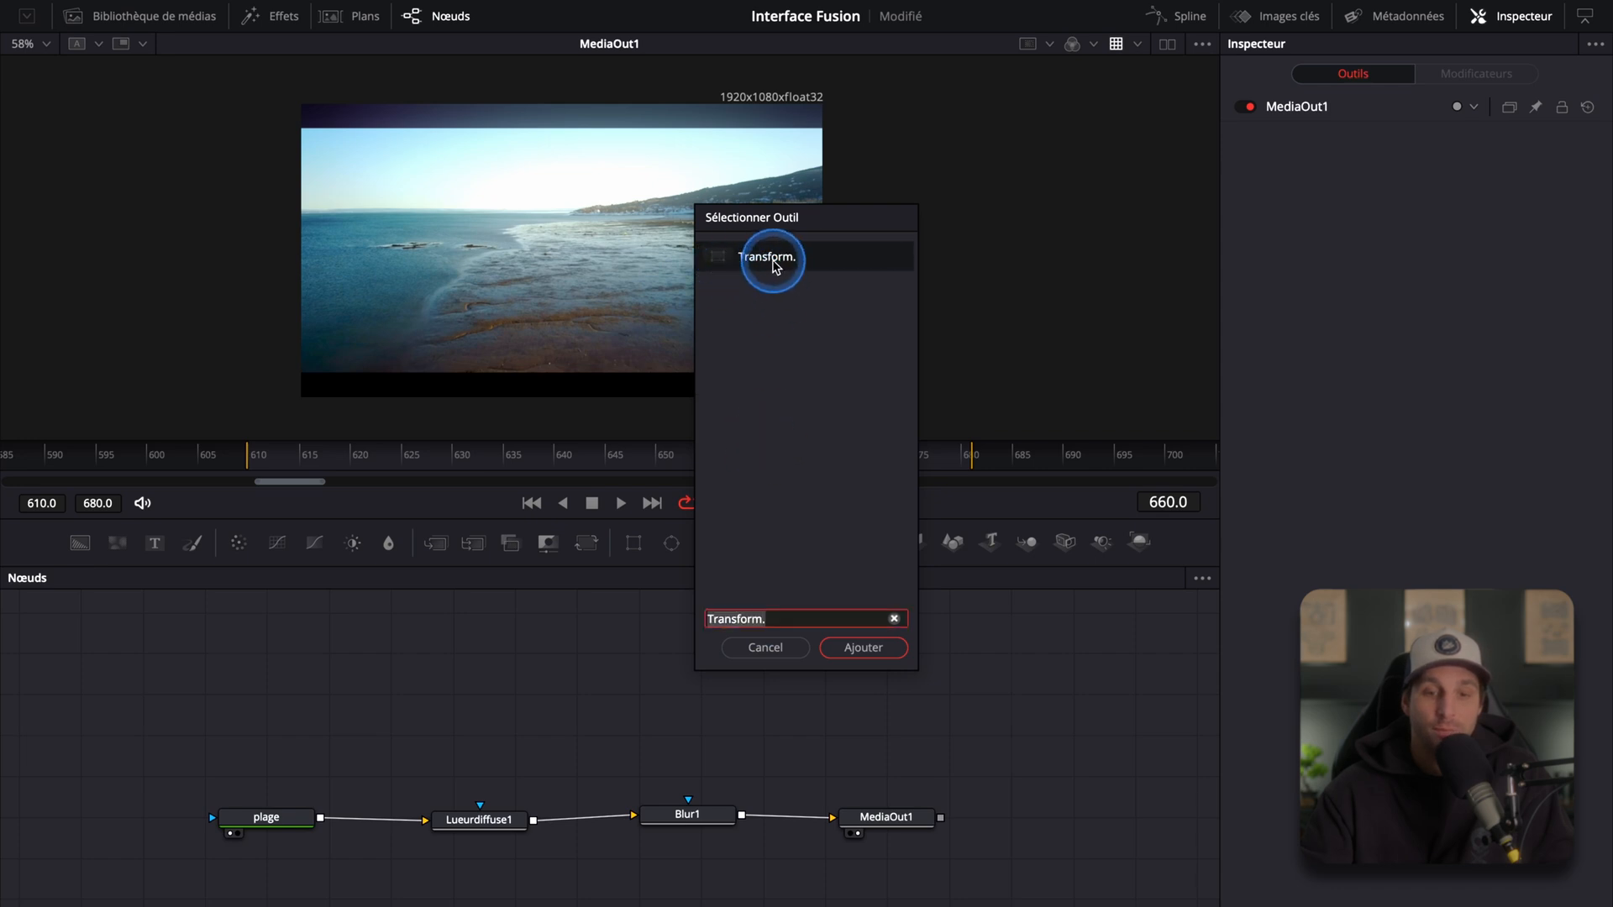
click(864, 648)
drag(938, 734, 679, 701)
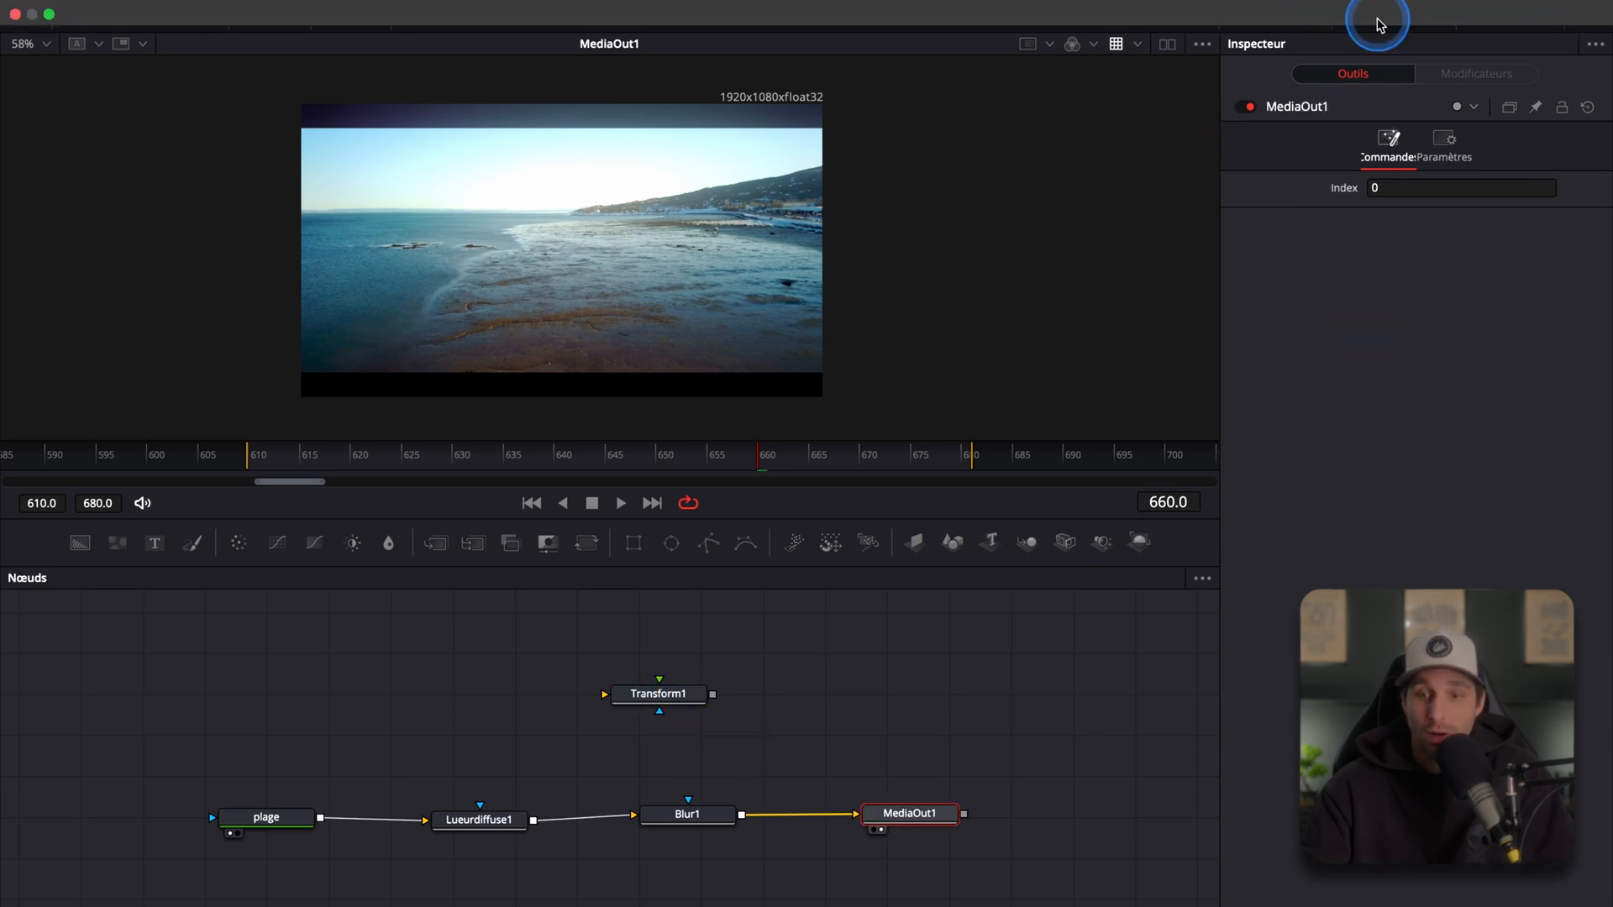
Step: Select the Blur1 node and set its Blur Size to 72.4
click(1519, 24)
click(1518, 24)
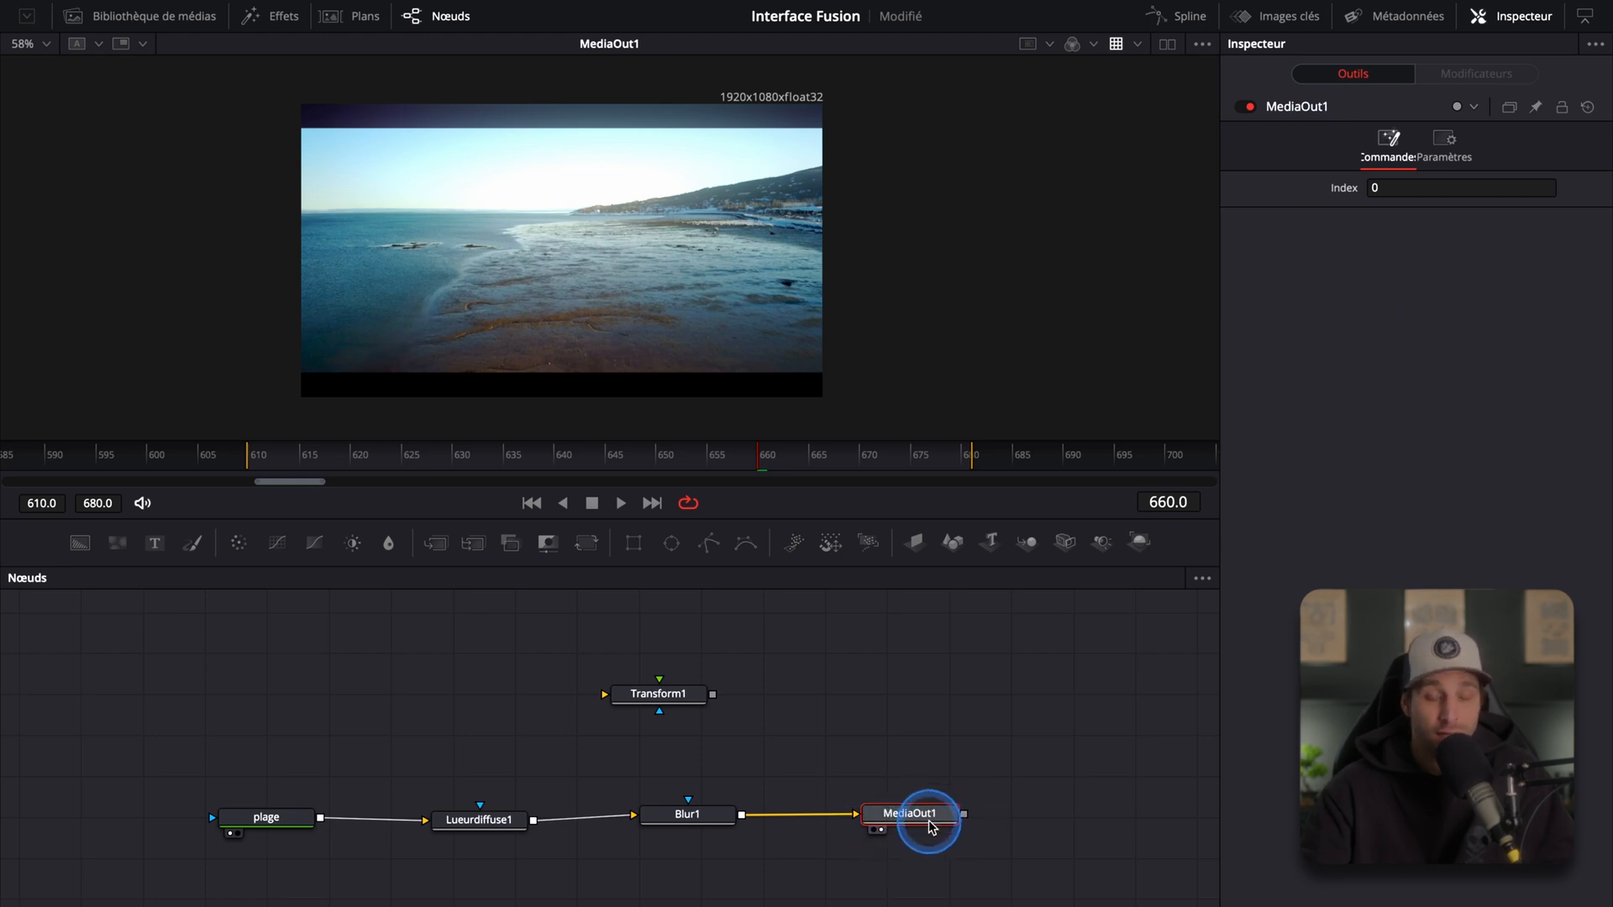
click(687, 815)
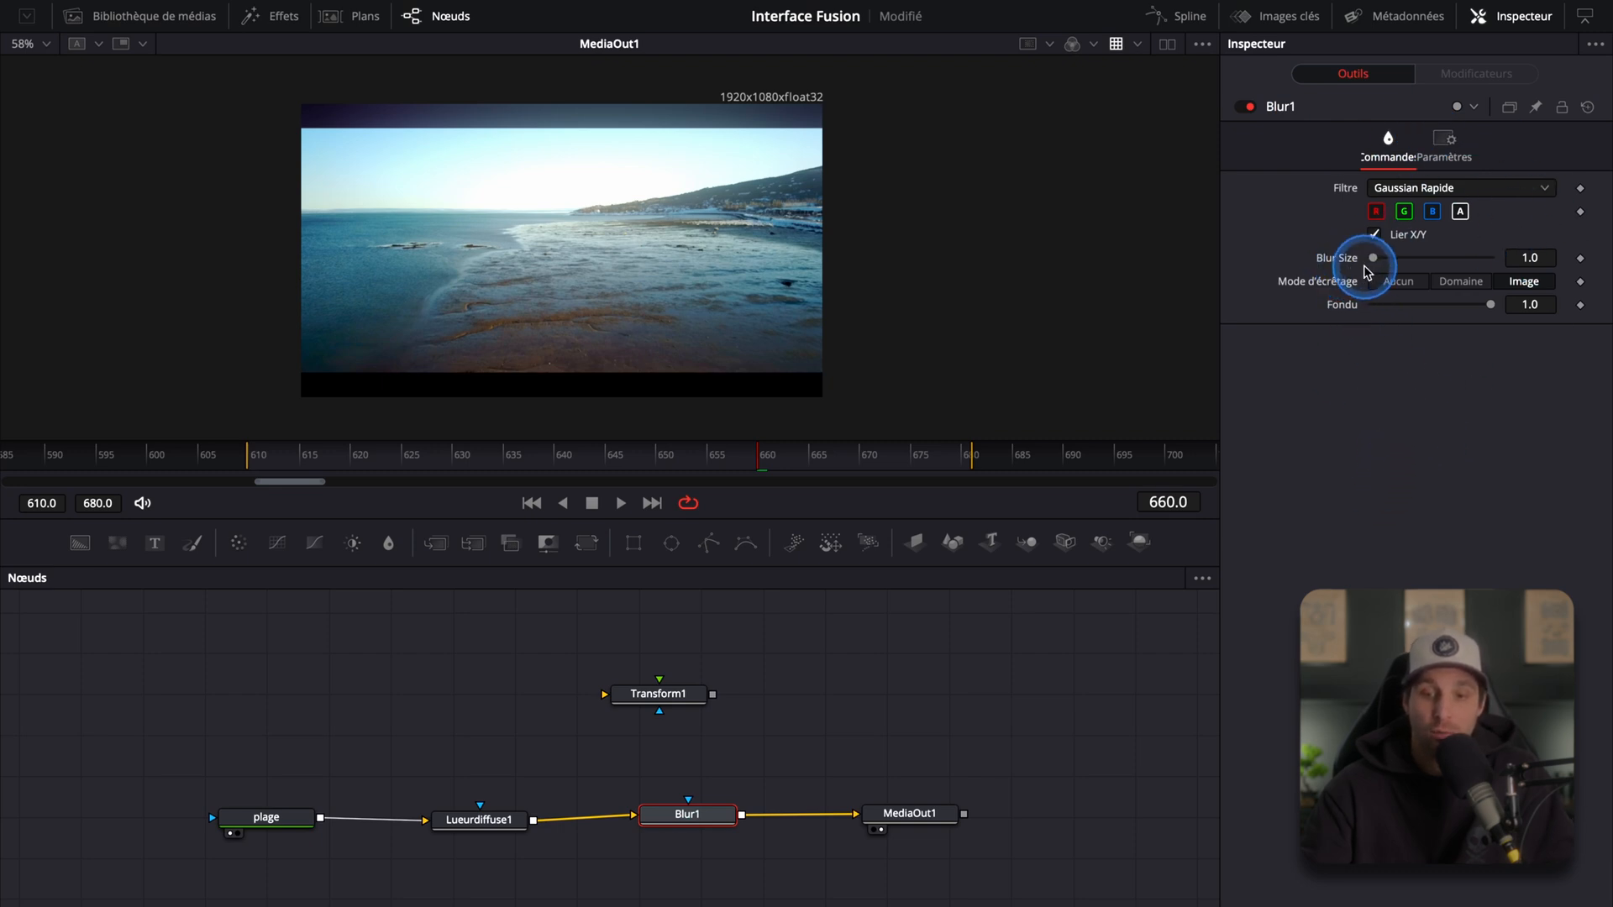
drag(1374, 258, 1461, 257)
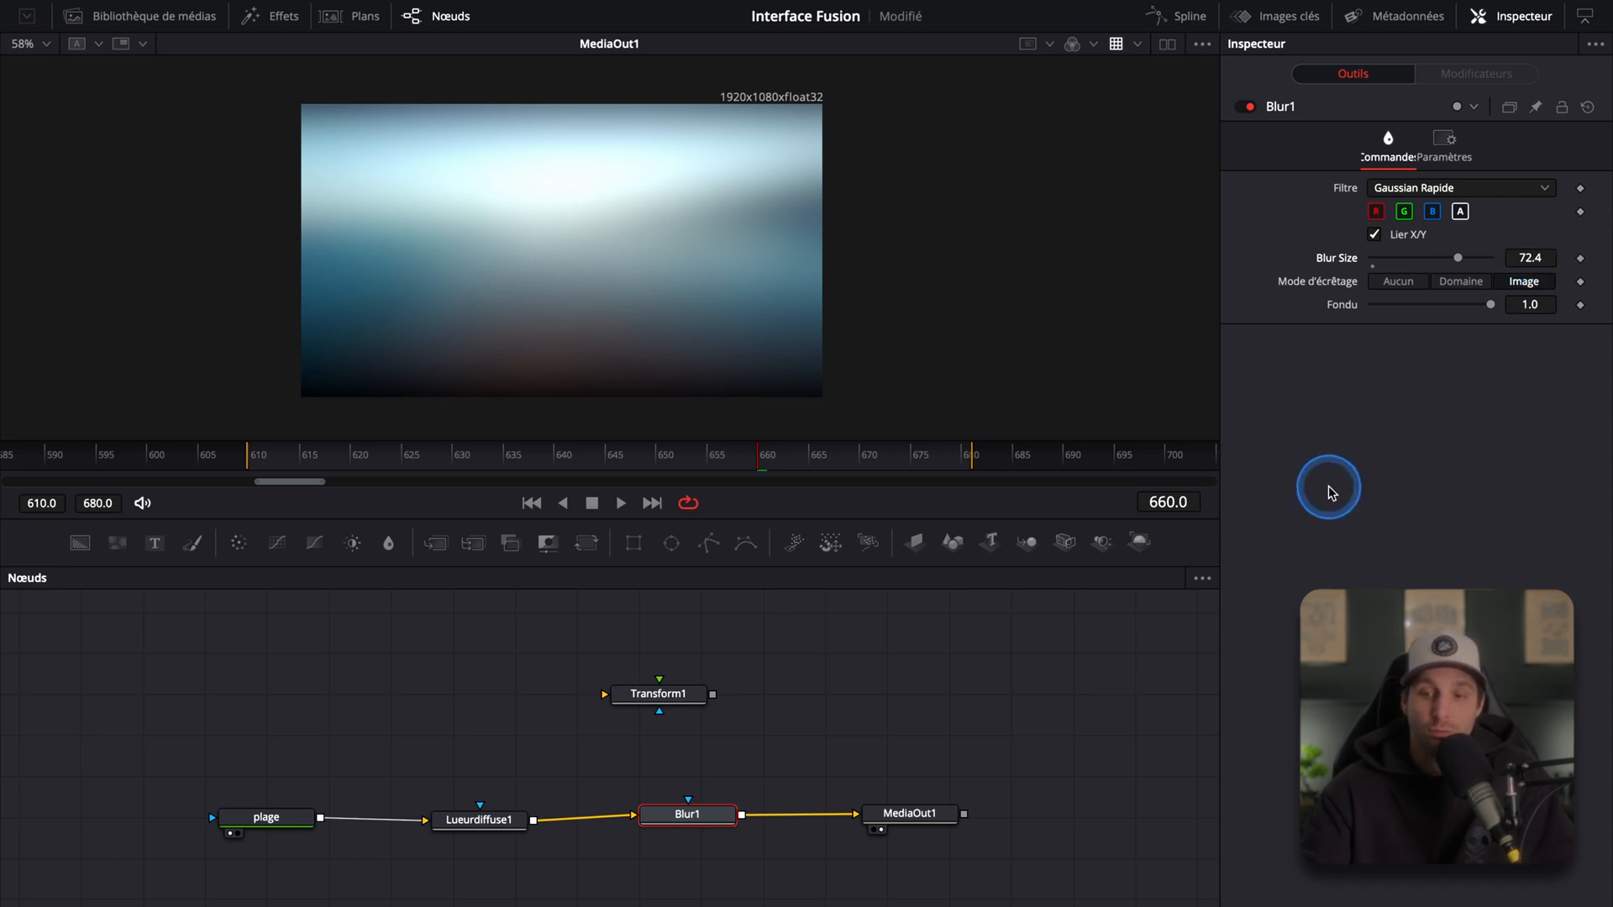
drag(1483, 309, 1520, 316)
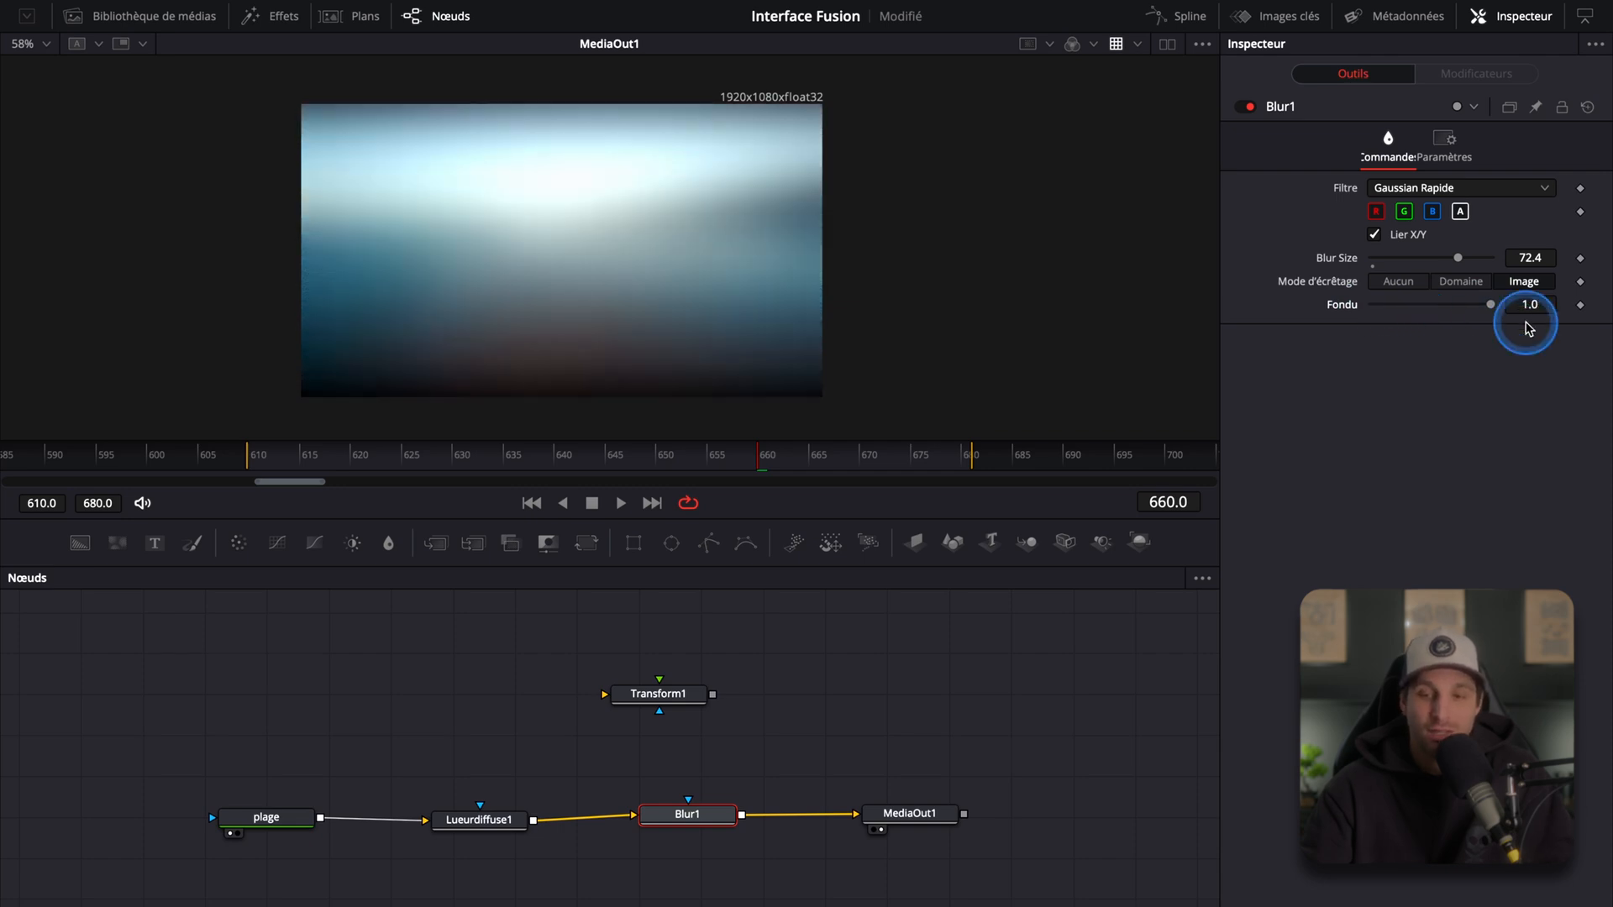
Step: Set Blur1's Blur Size to 0
drag(1458, 260, 1391, 508)
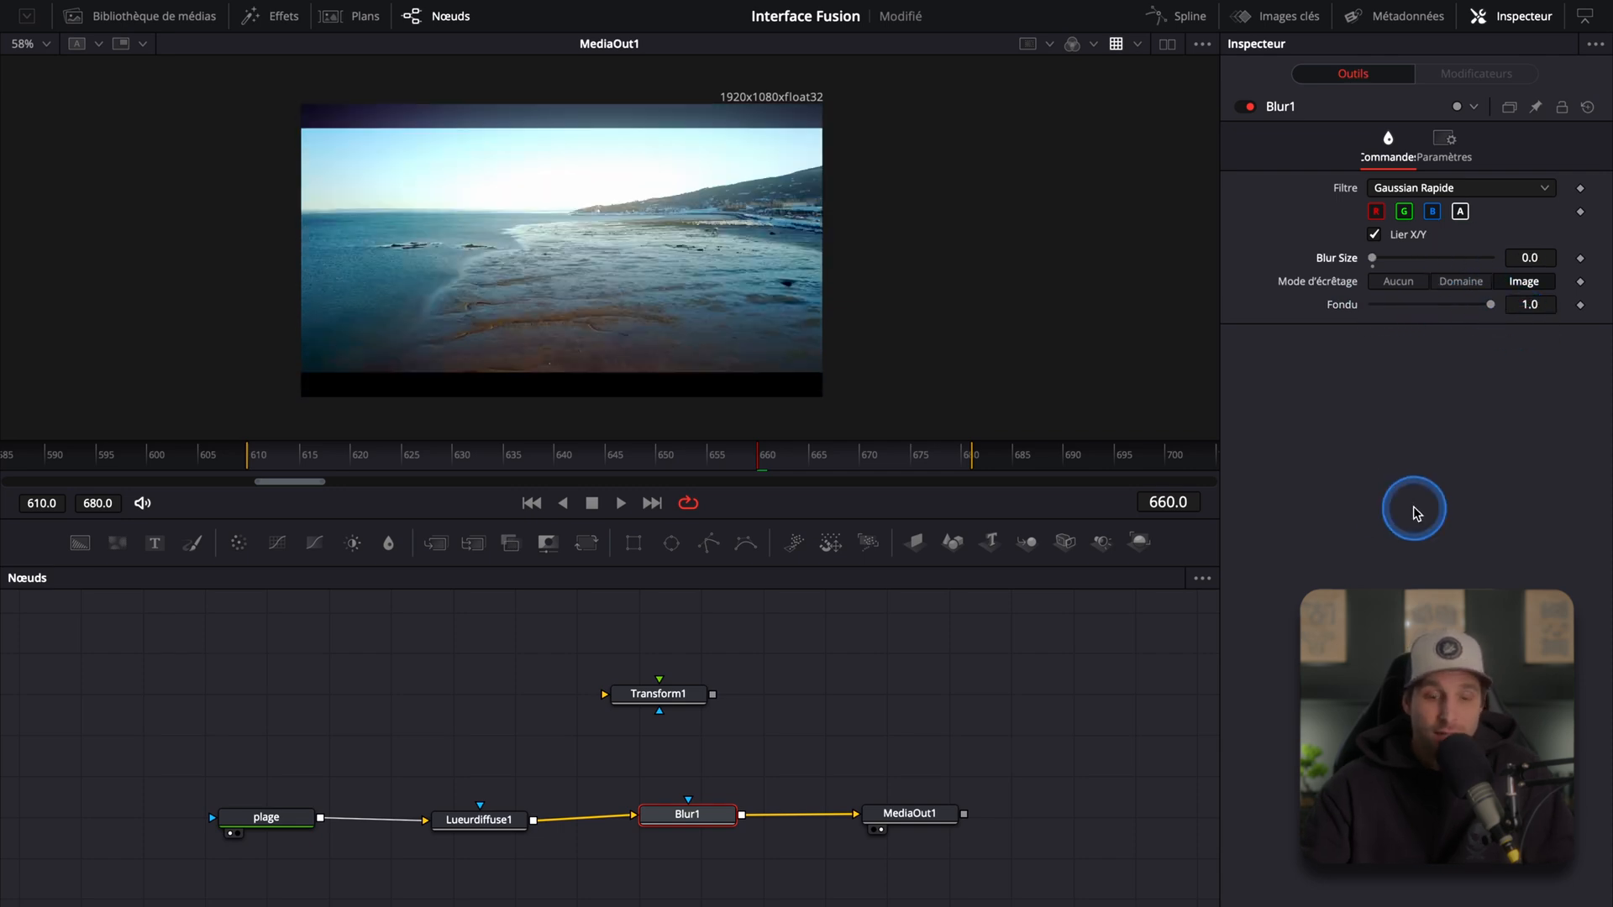
Step: Box-select the plage, Lueurdiffuse1 and Blur1 nodes and move them together to the left
click(489, 825)
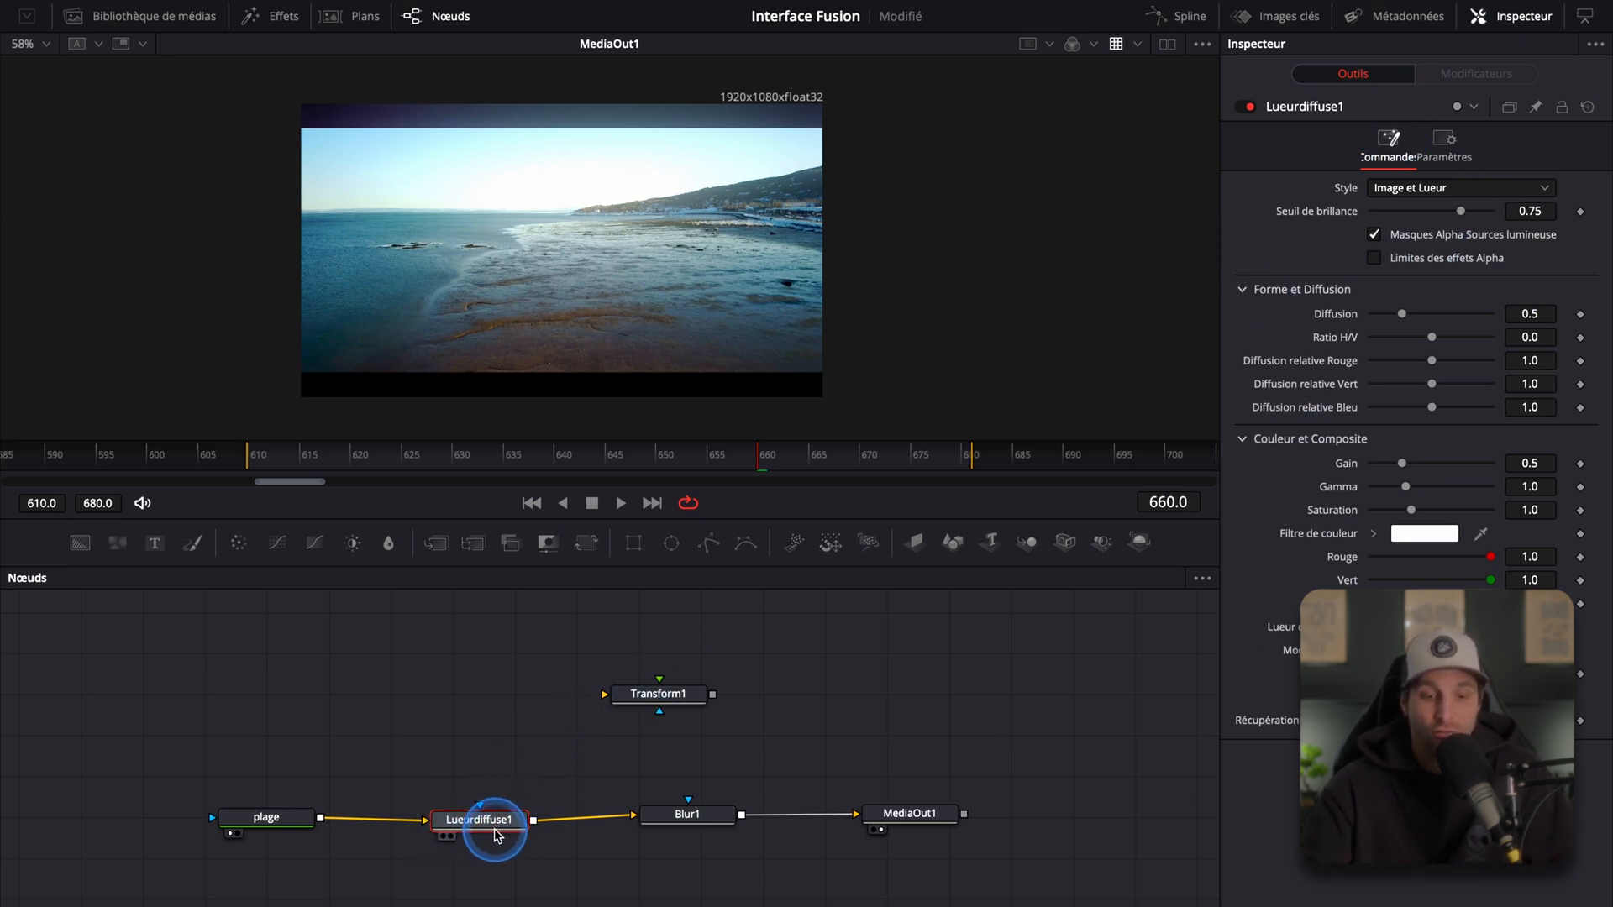
drag(193, 748, 750, 892)
drag(681, 811, 531, 814)
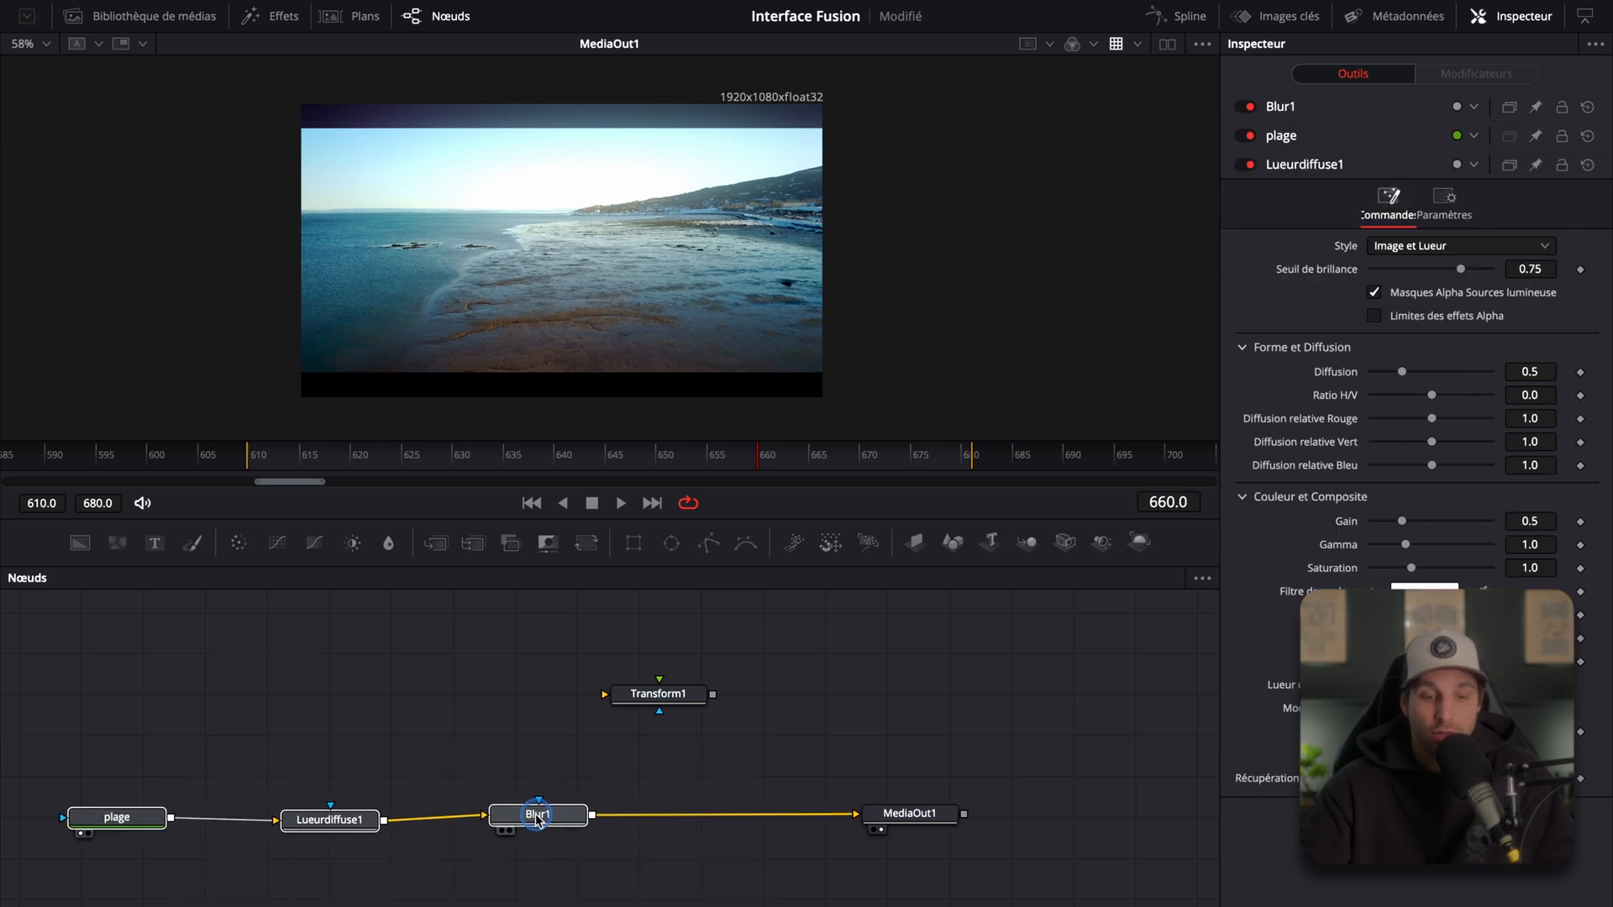
Step: Move the Transform1 node down and insert it between Blur1 and MediaOut1
click(678, 697)
drag(678, 697, 717, 699)
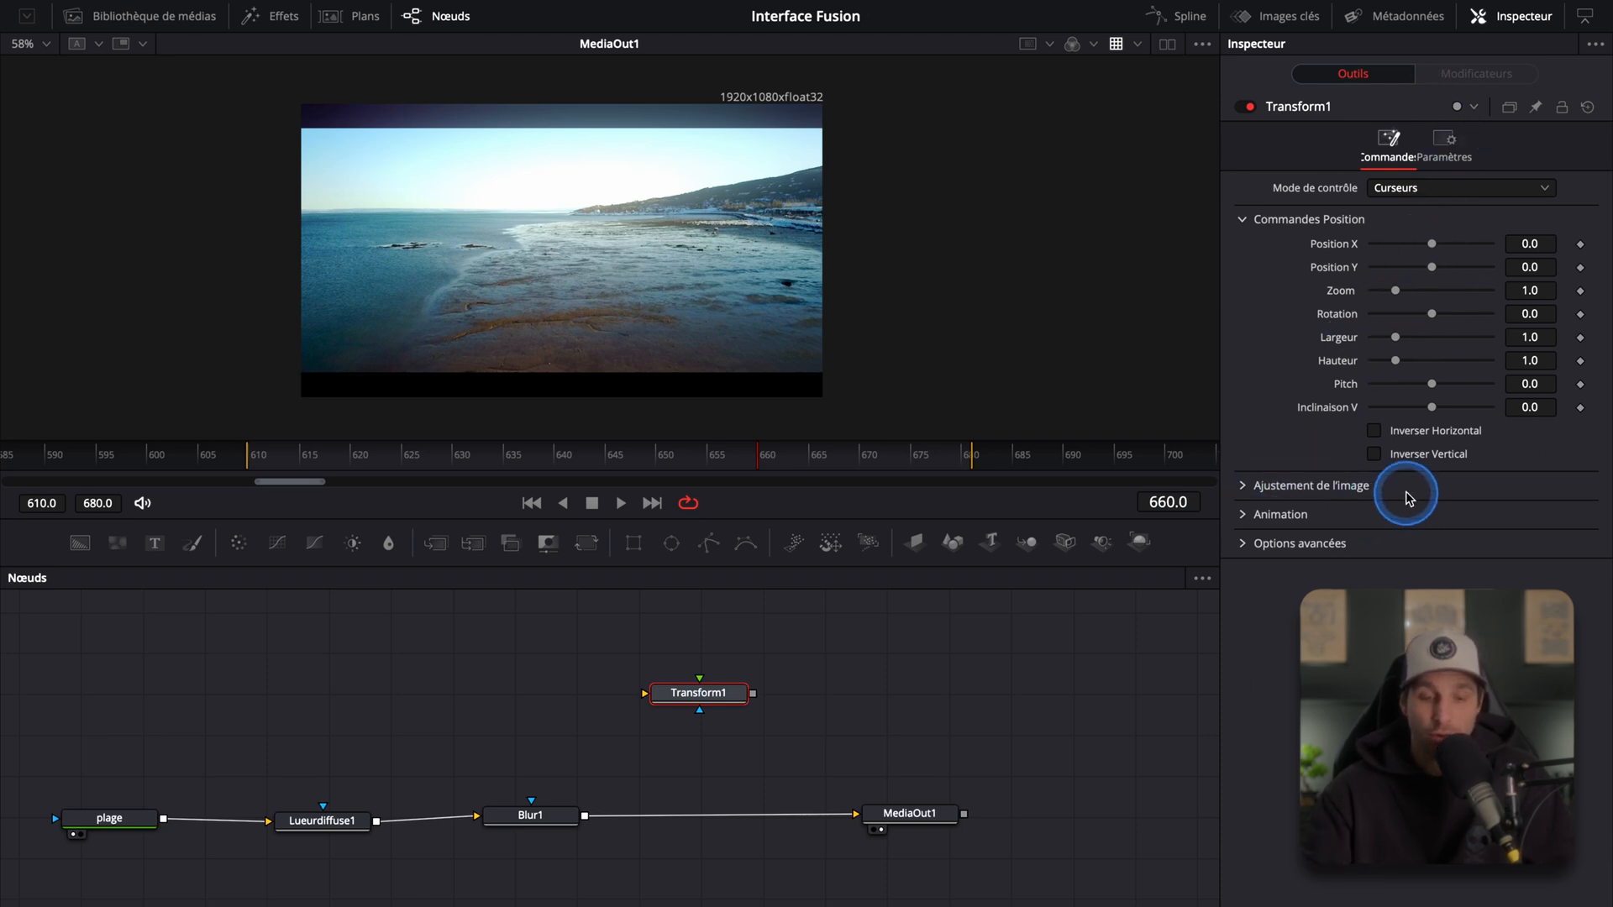
drag(726, 700, 737, 815)
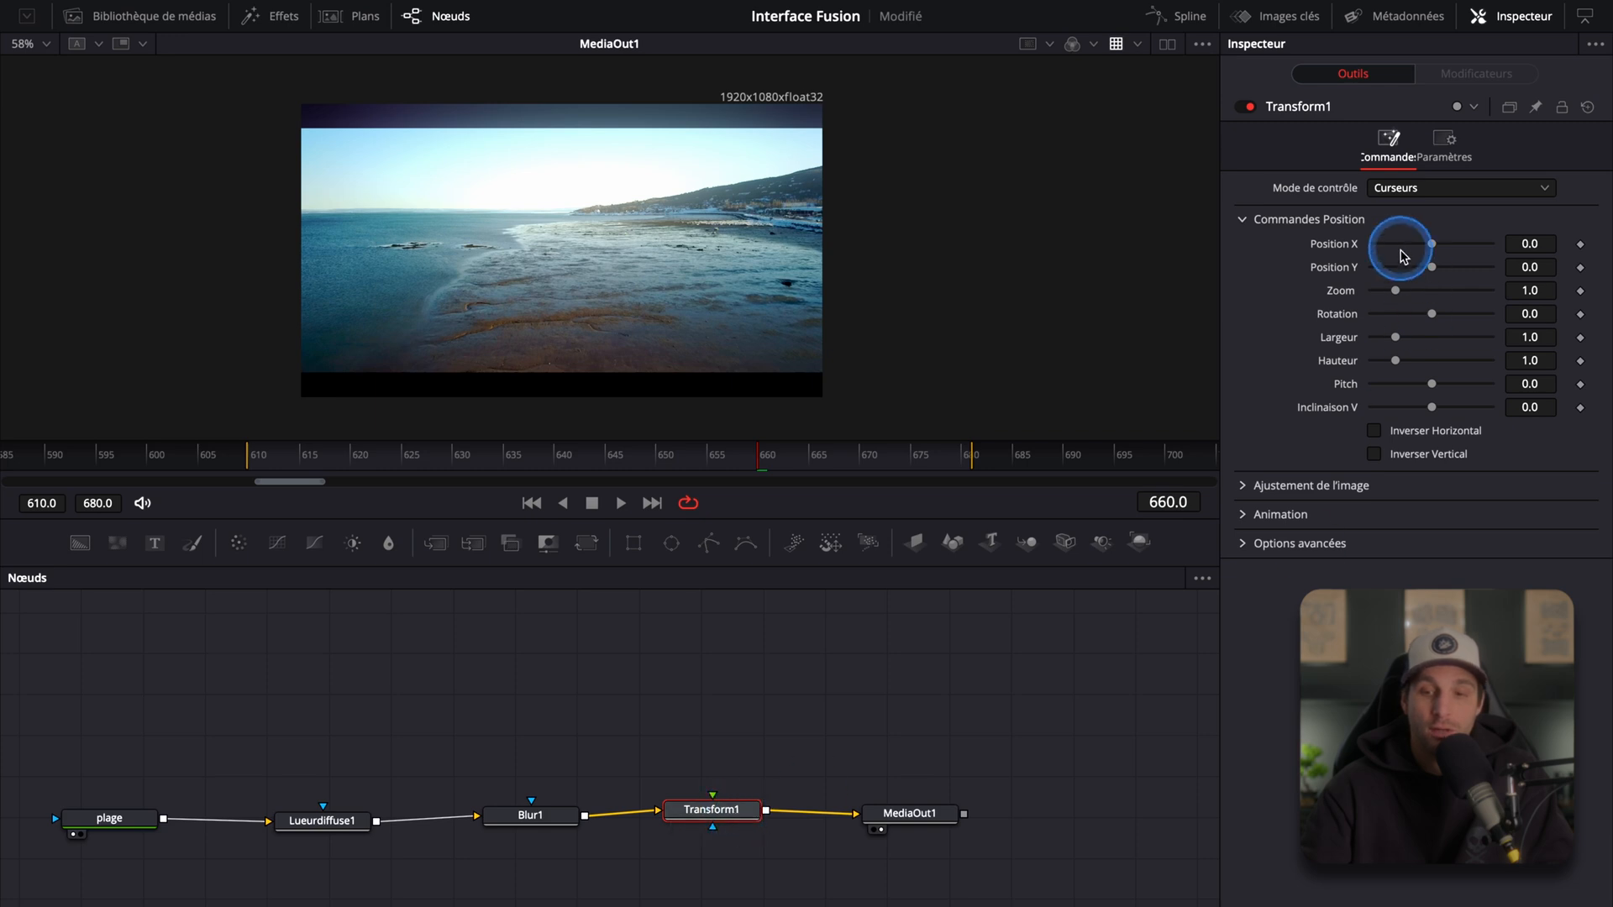
Step: Shift Transform1's Position X to -0.5, then reset the node's controls
drag(1433, 245, 1370, 243)
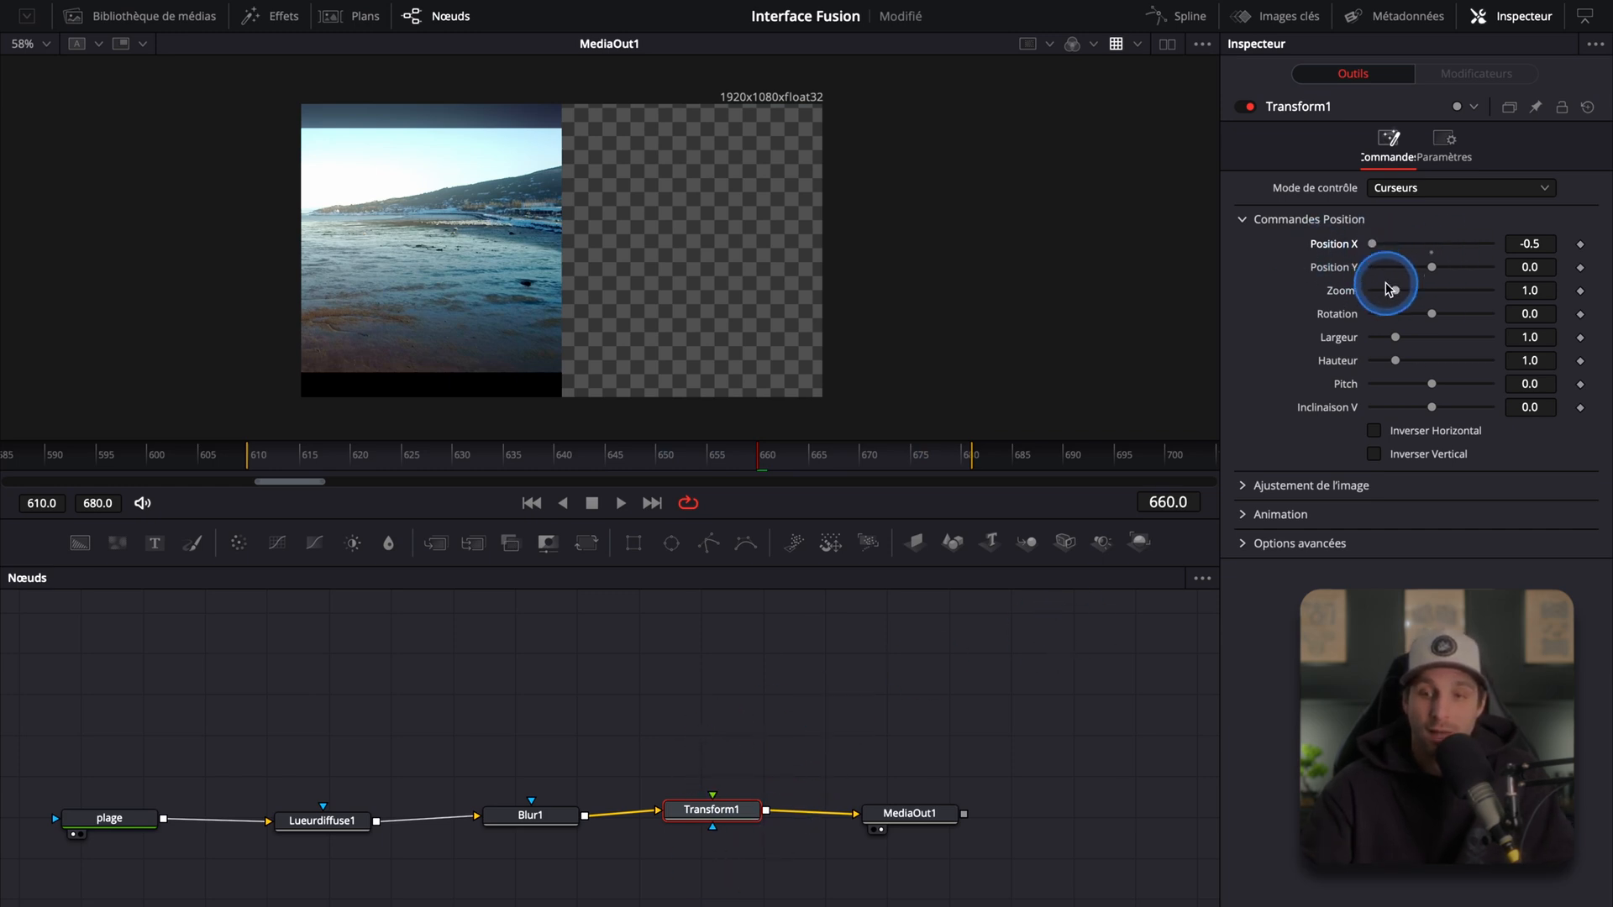
click(1587, 109)
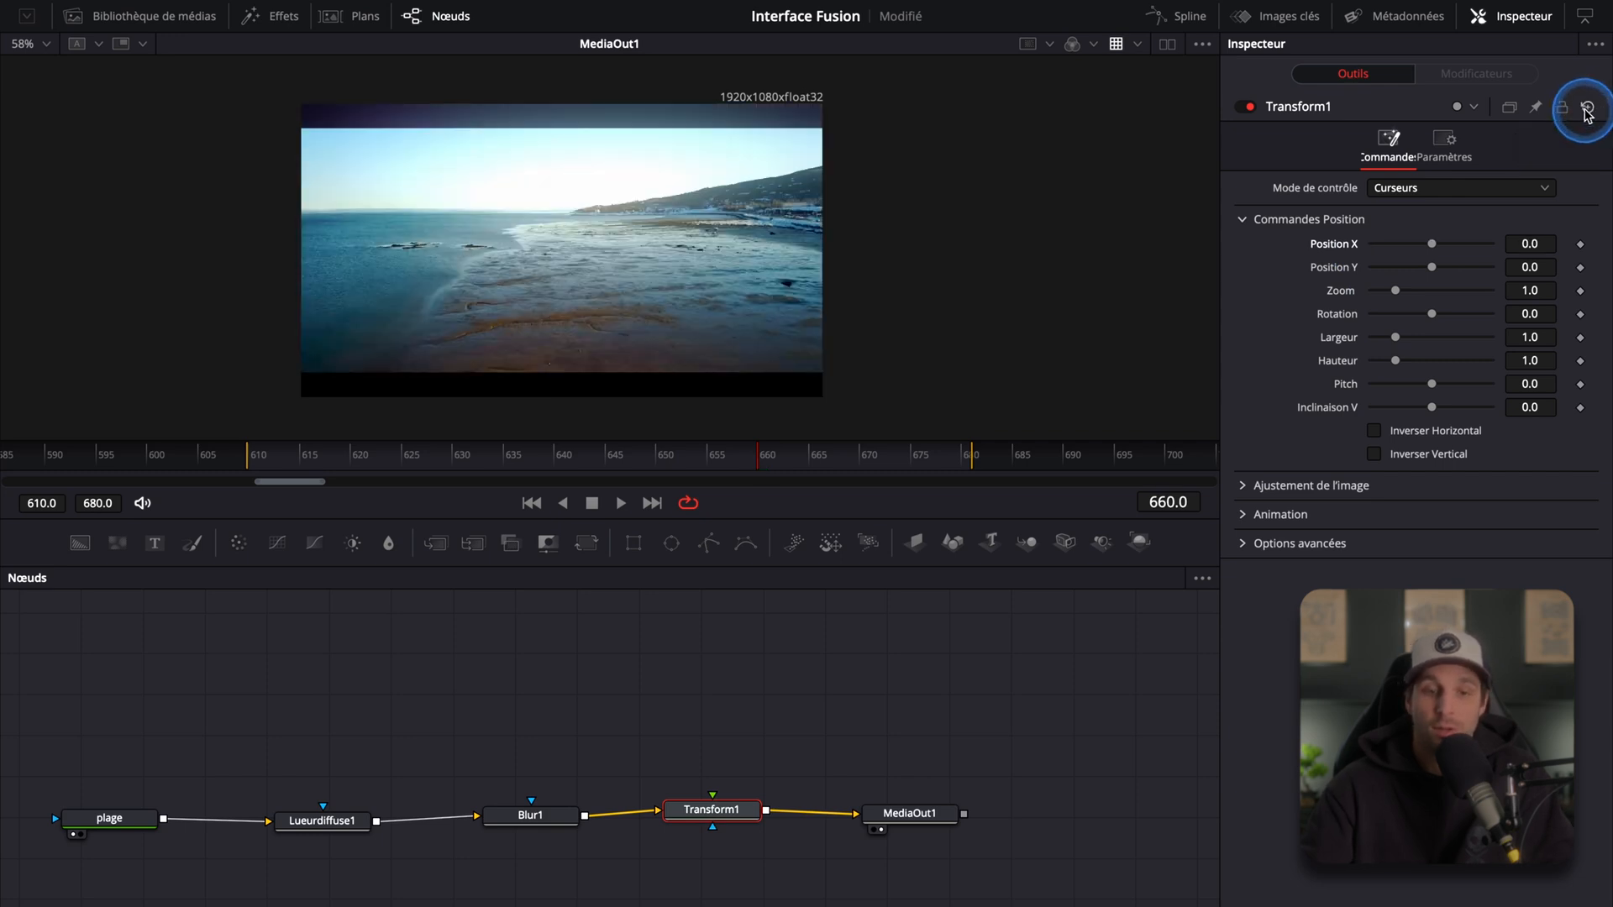
Step: Open the Metadata panel and Media Library, select the Motocross Drone (1080).mp4 clip and review its metadata
scroll(586, 233, up, 1)
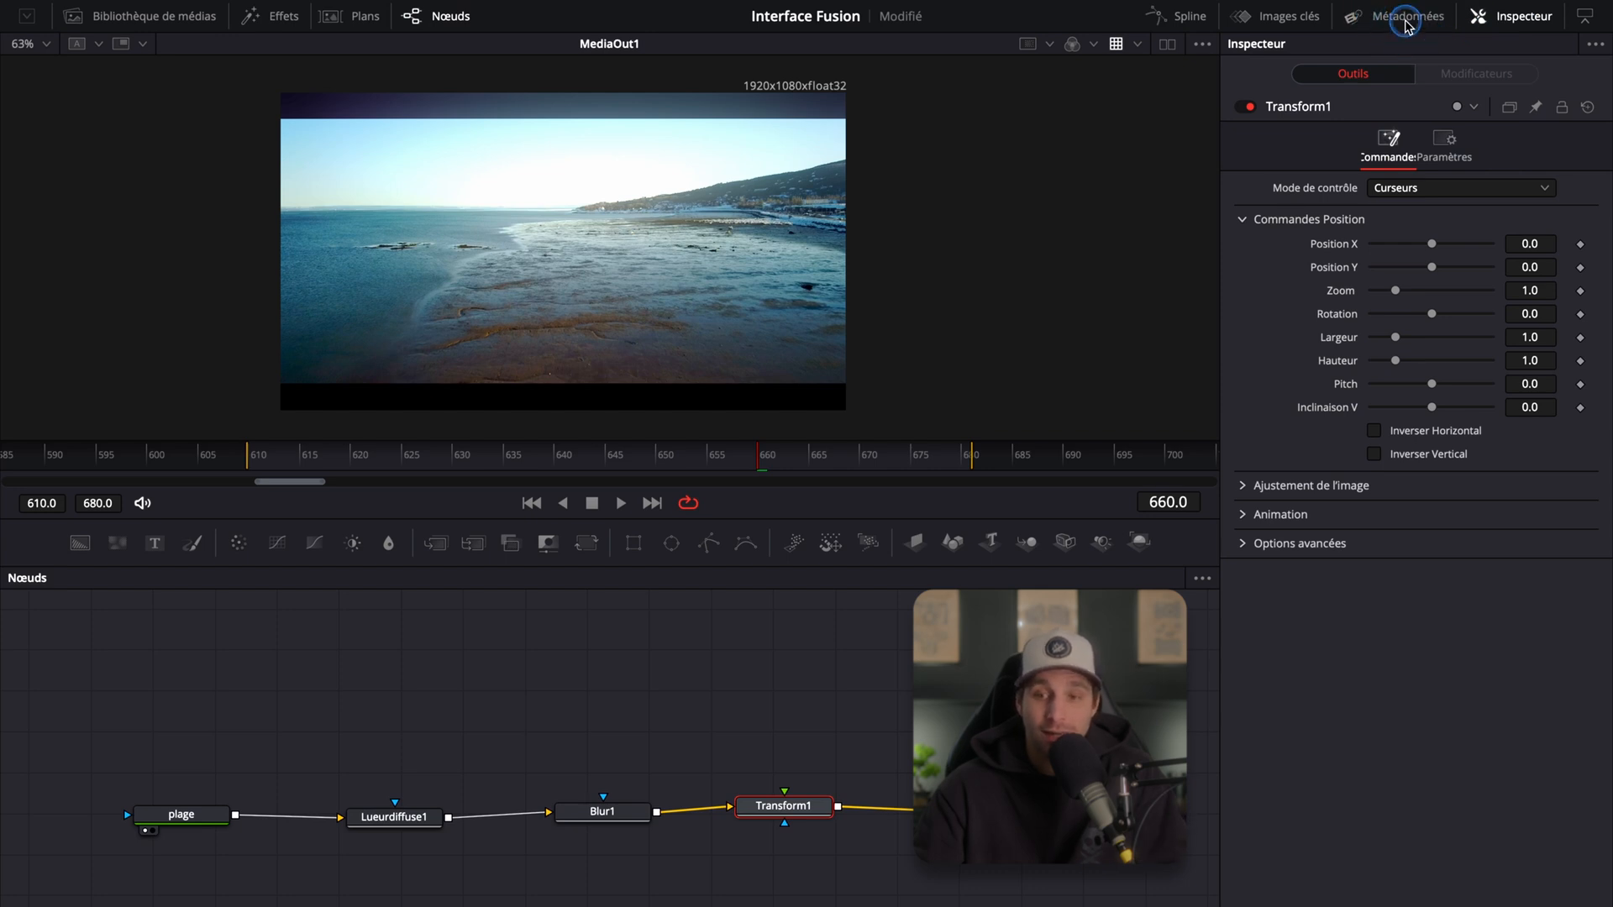
click(1408, 18)
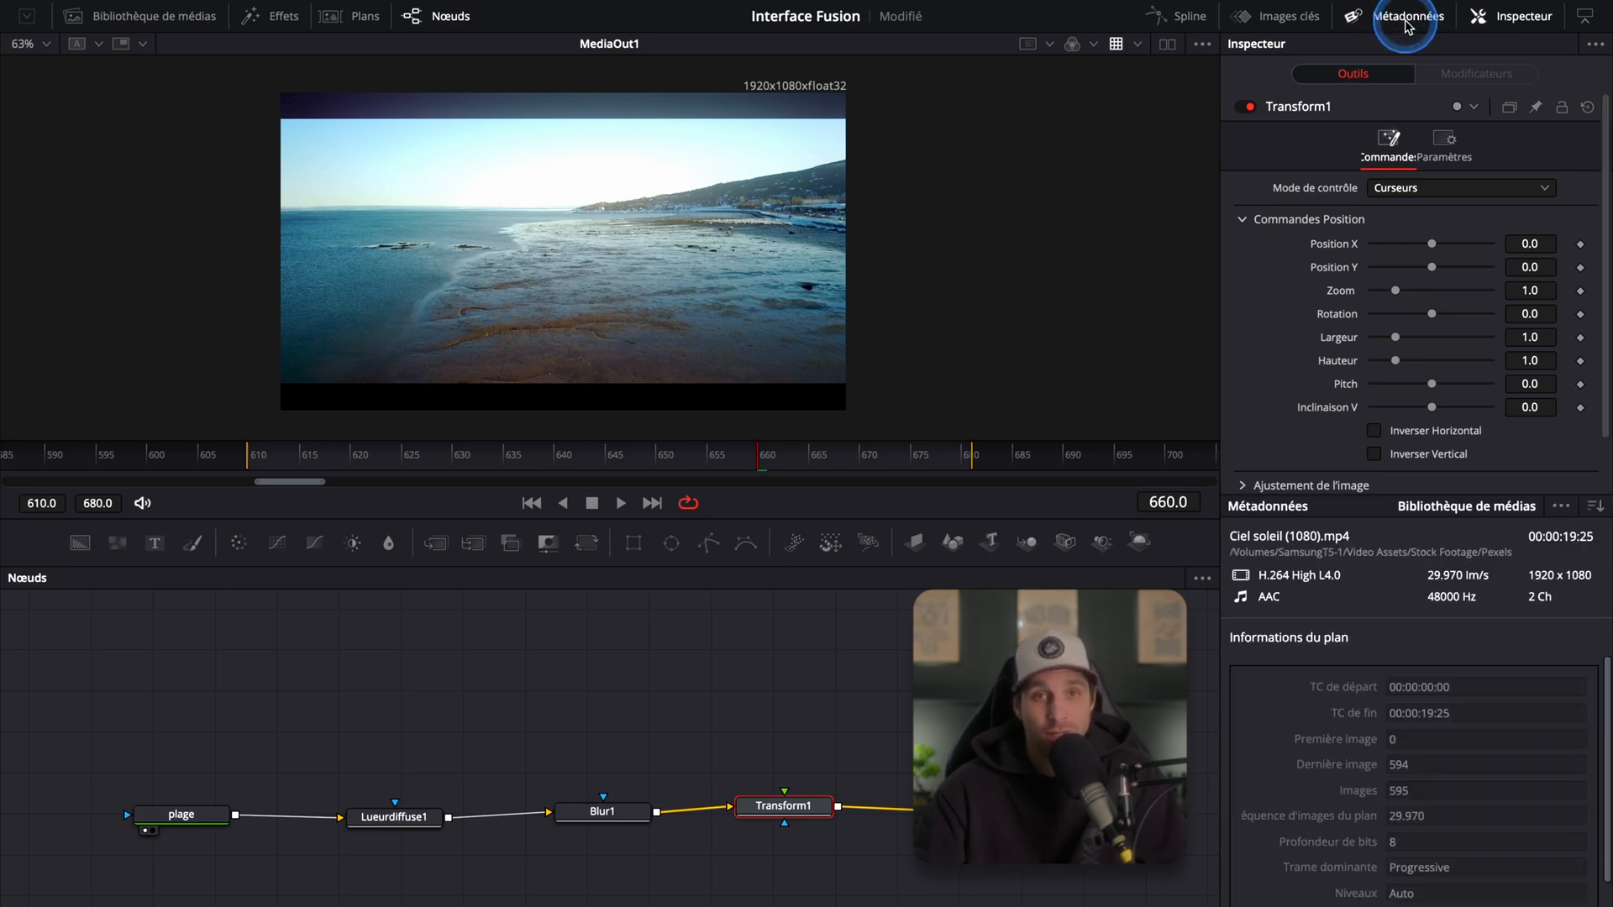
click(144, 17)
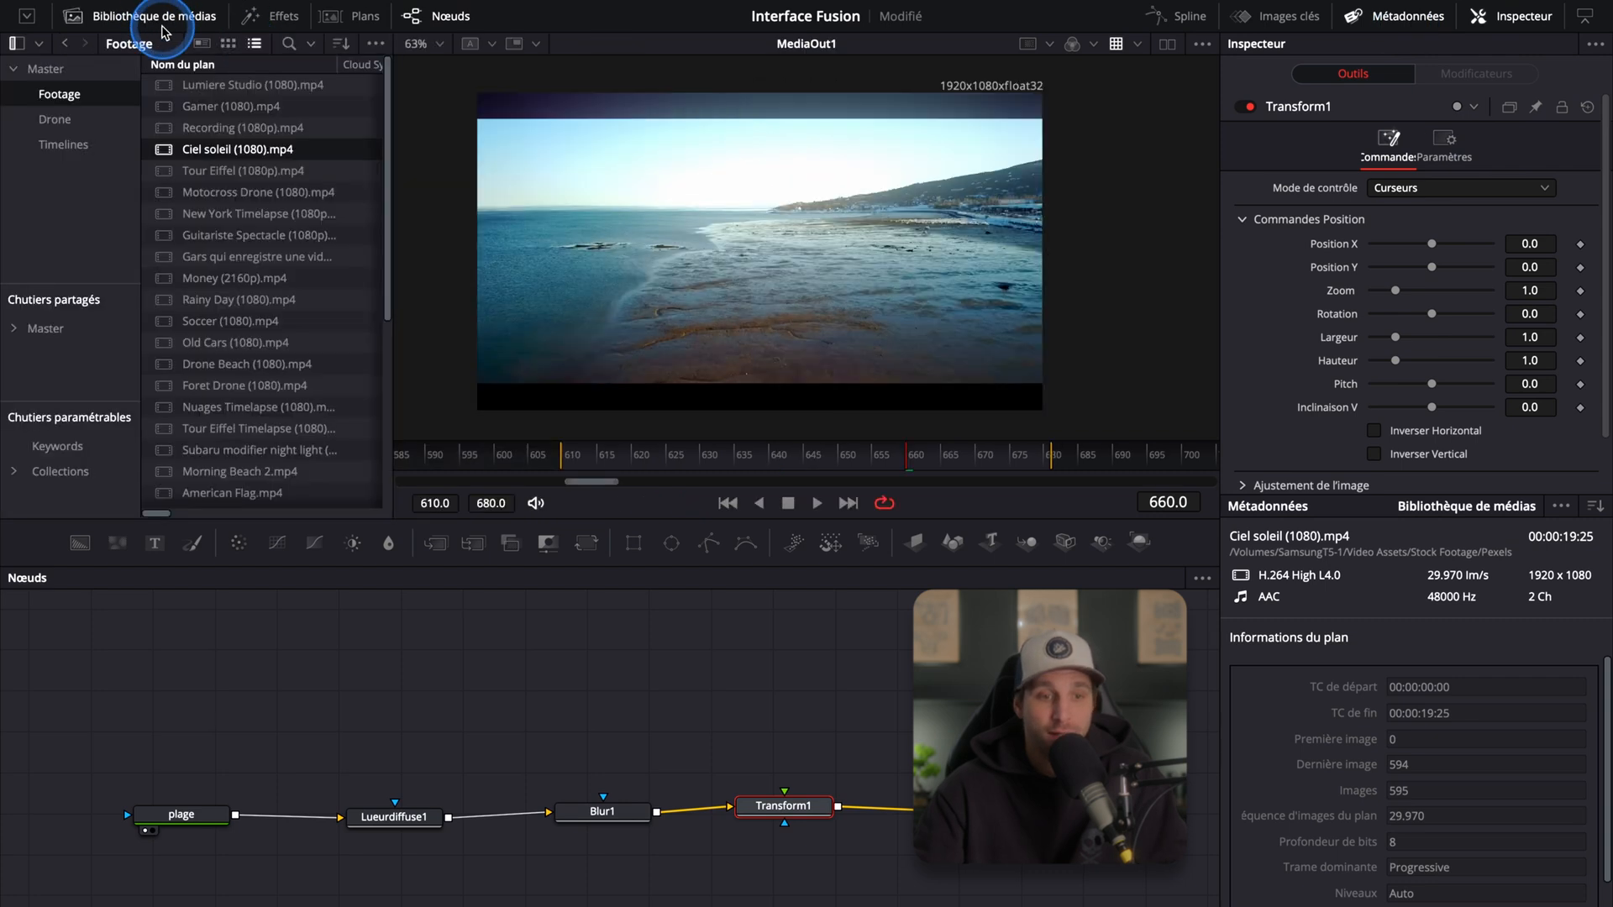
click(220, 195)
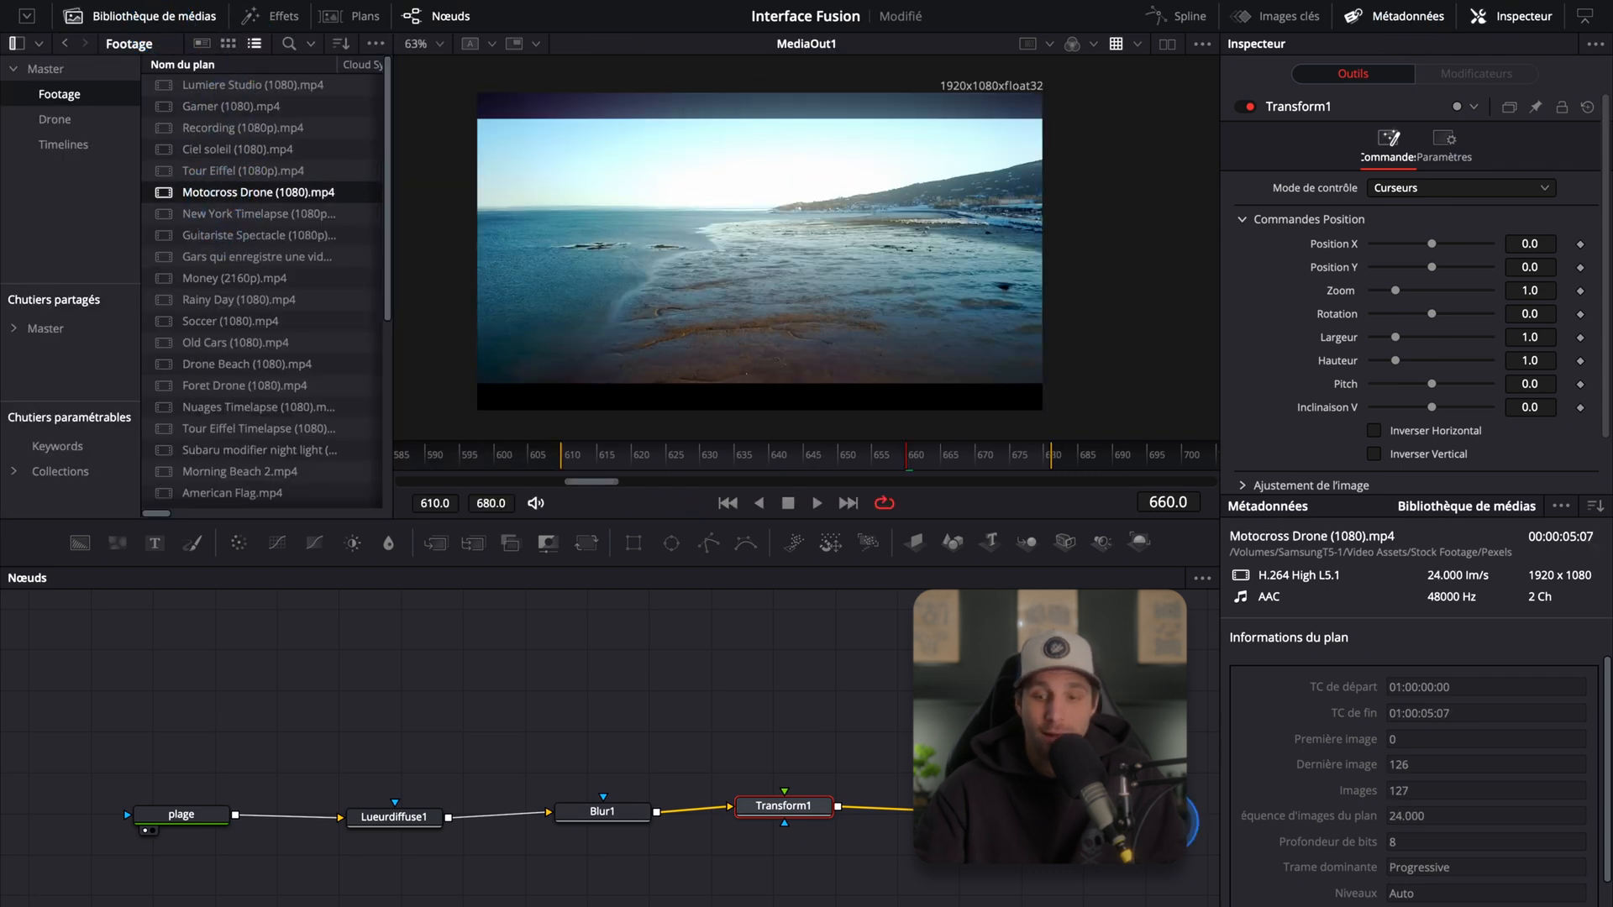
scroll(1329, 785, down, 2)
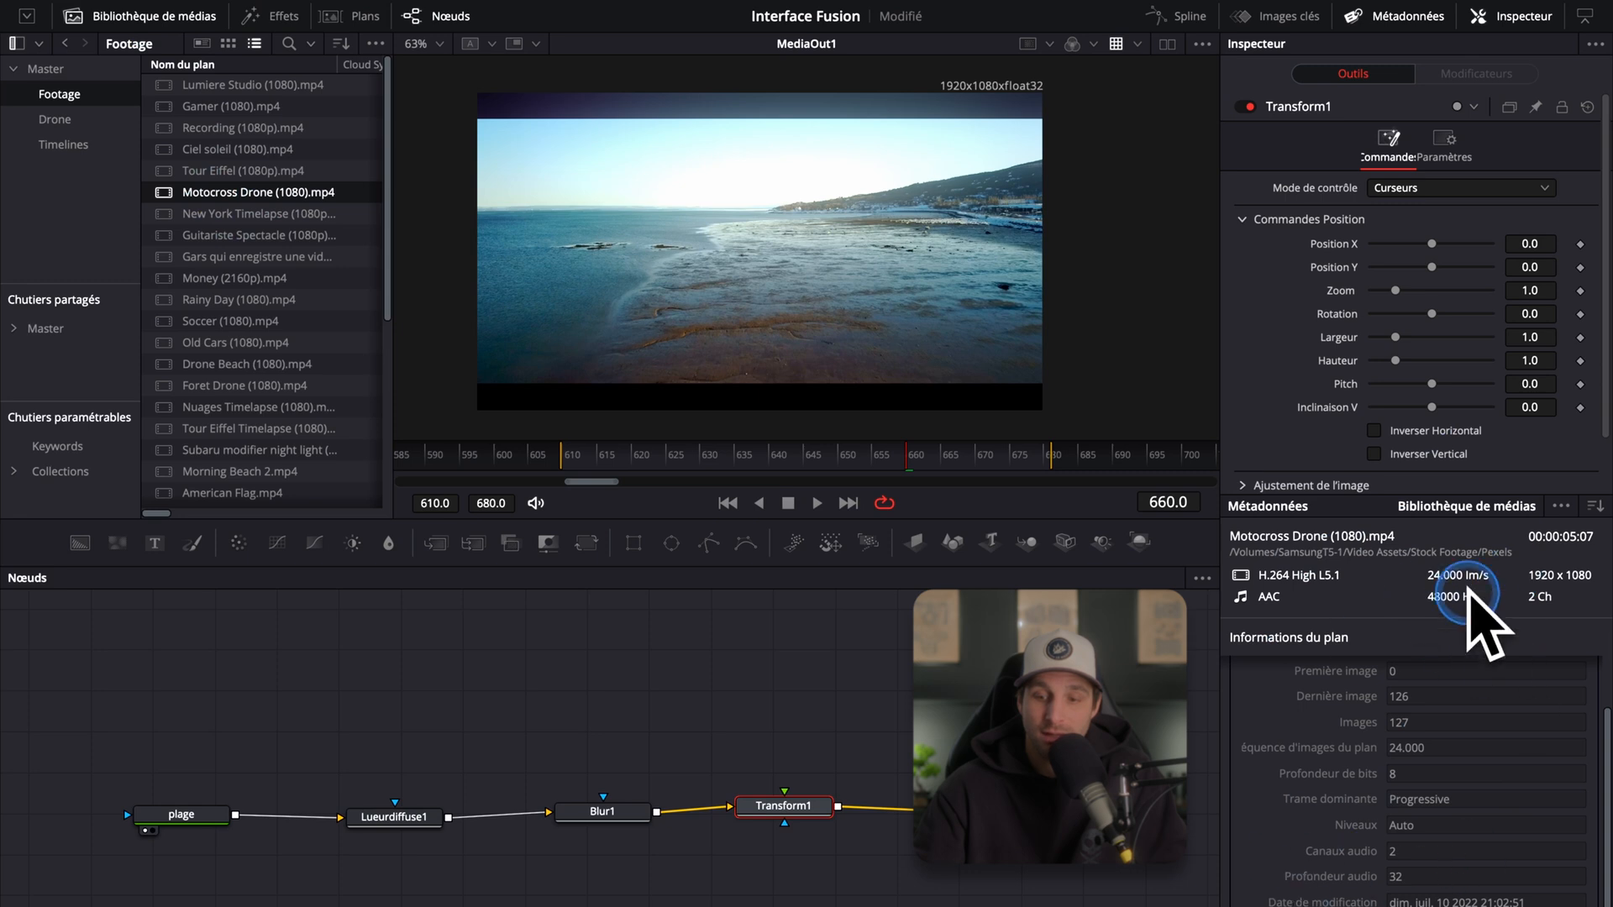
scroll(1392, 733, up, 2)
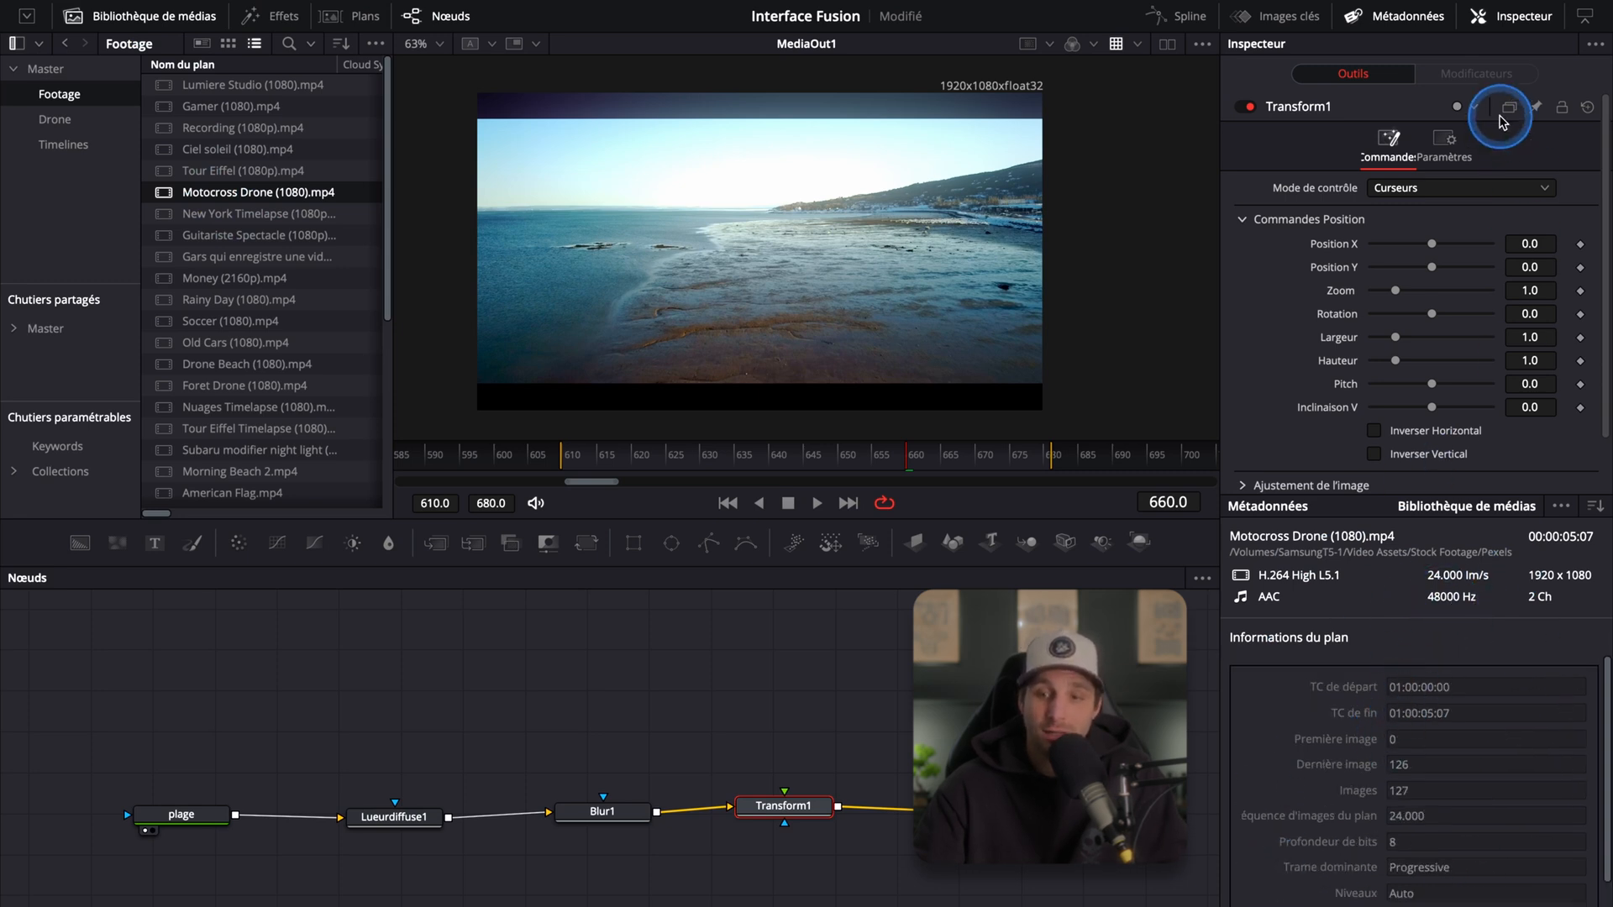
Step: Close the side panels and open the Keyframes editor
click(1523, 18)
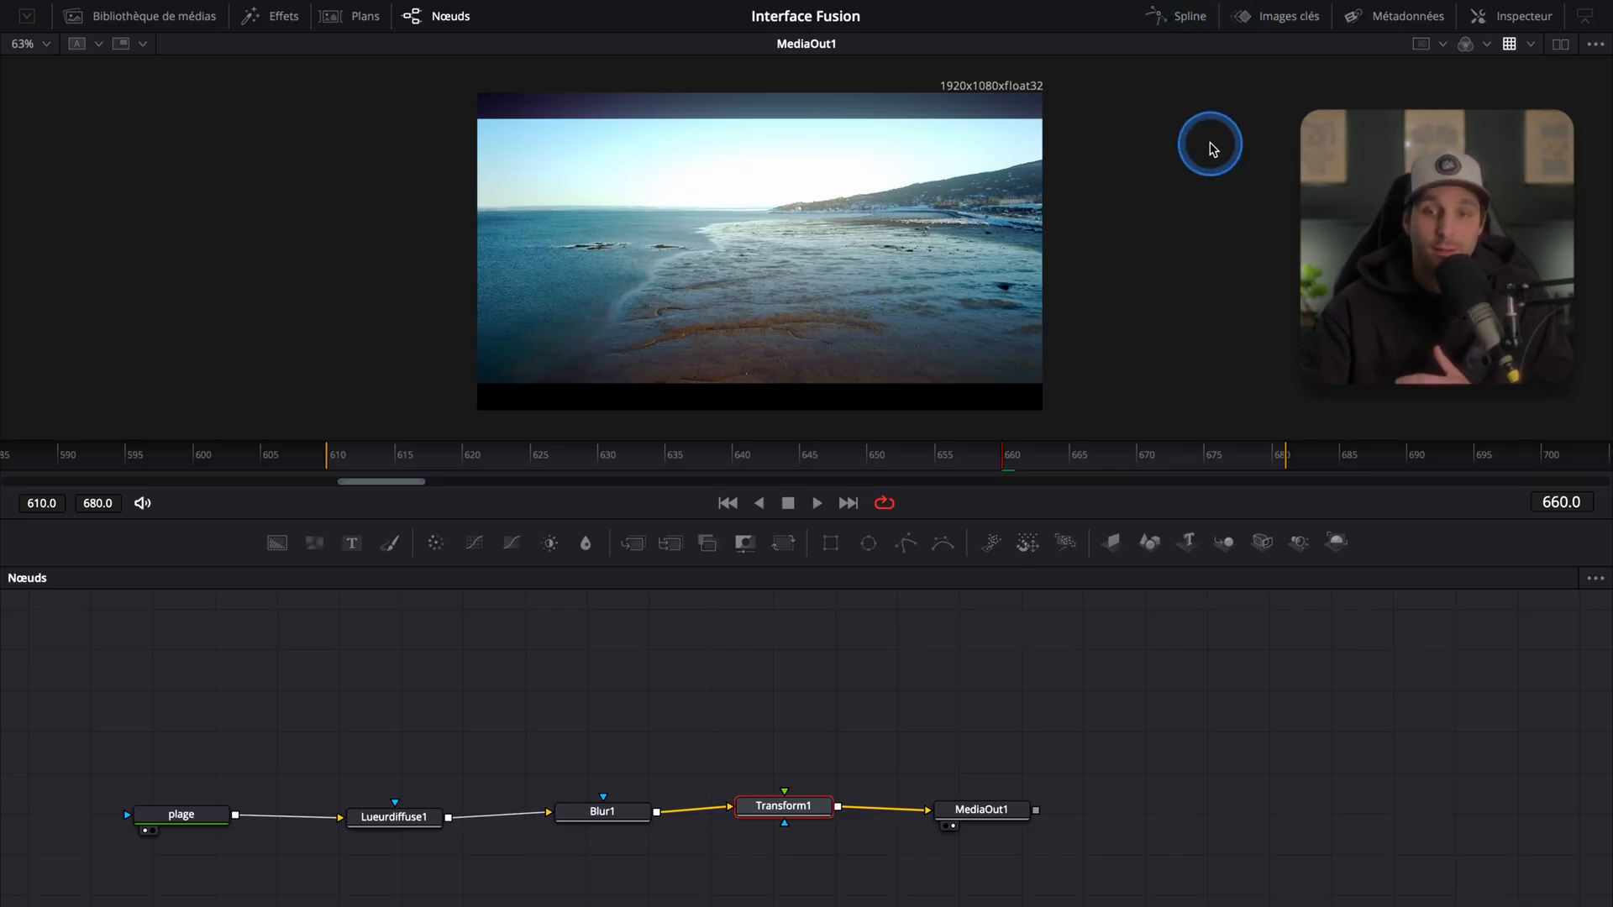
click(1278, 18)
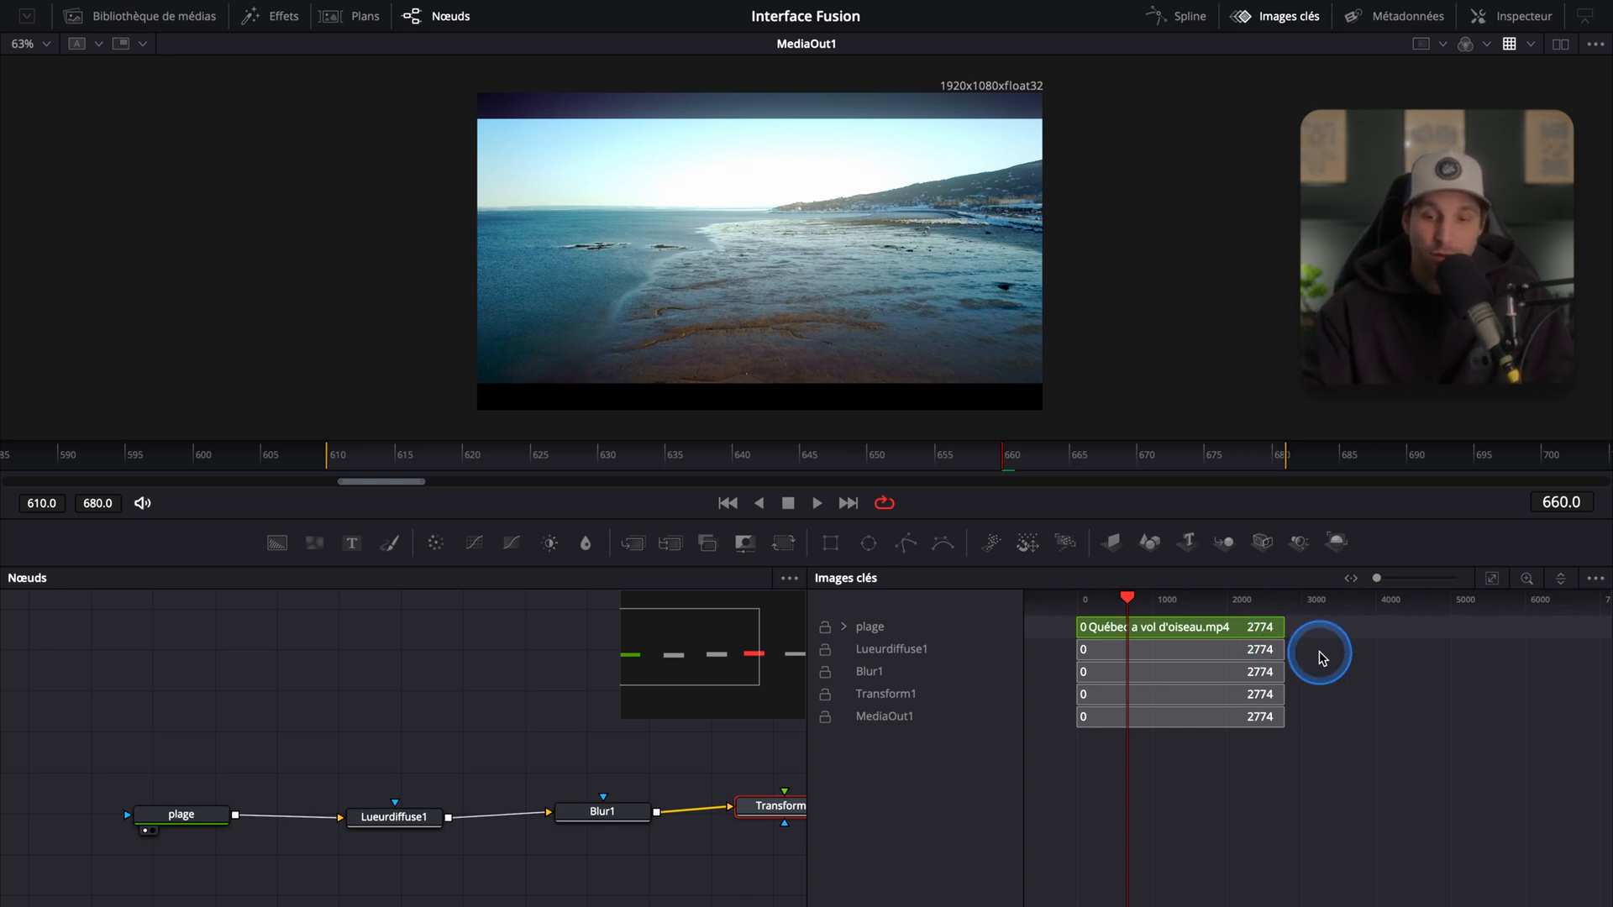
Step: Scrub the playhead and zoom the Keyframes timeline to examine the clip's and nodes' timing bars
drag(1127, 602, 1231, 603)
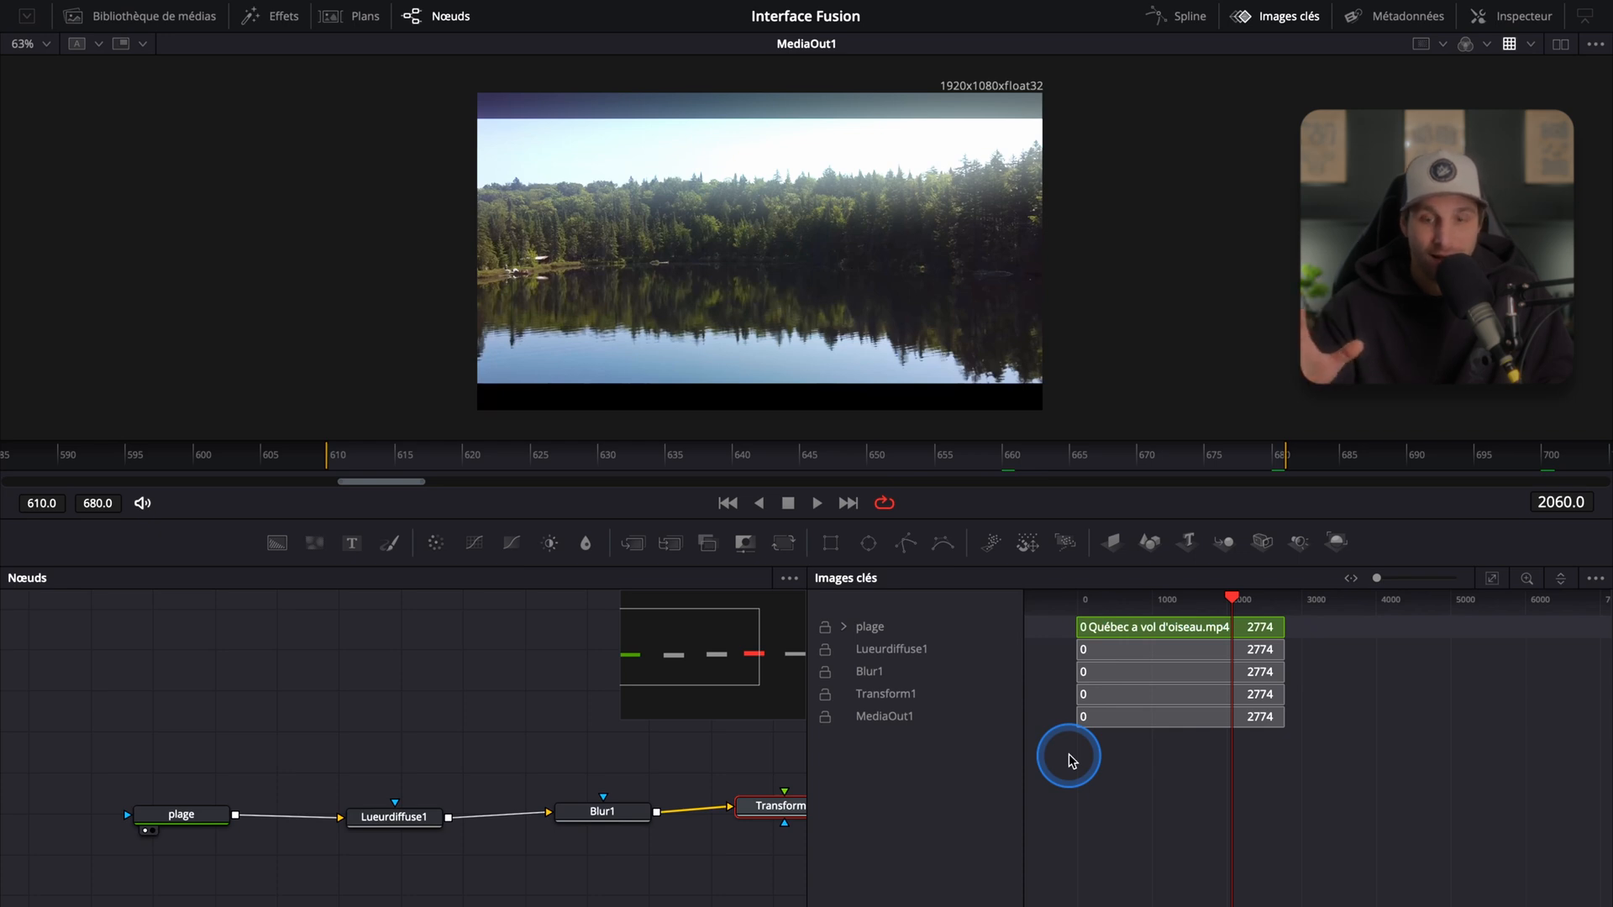
click(815, 462)
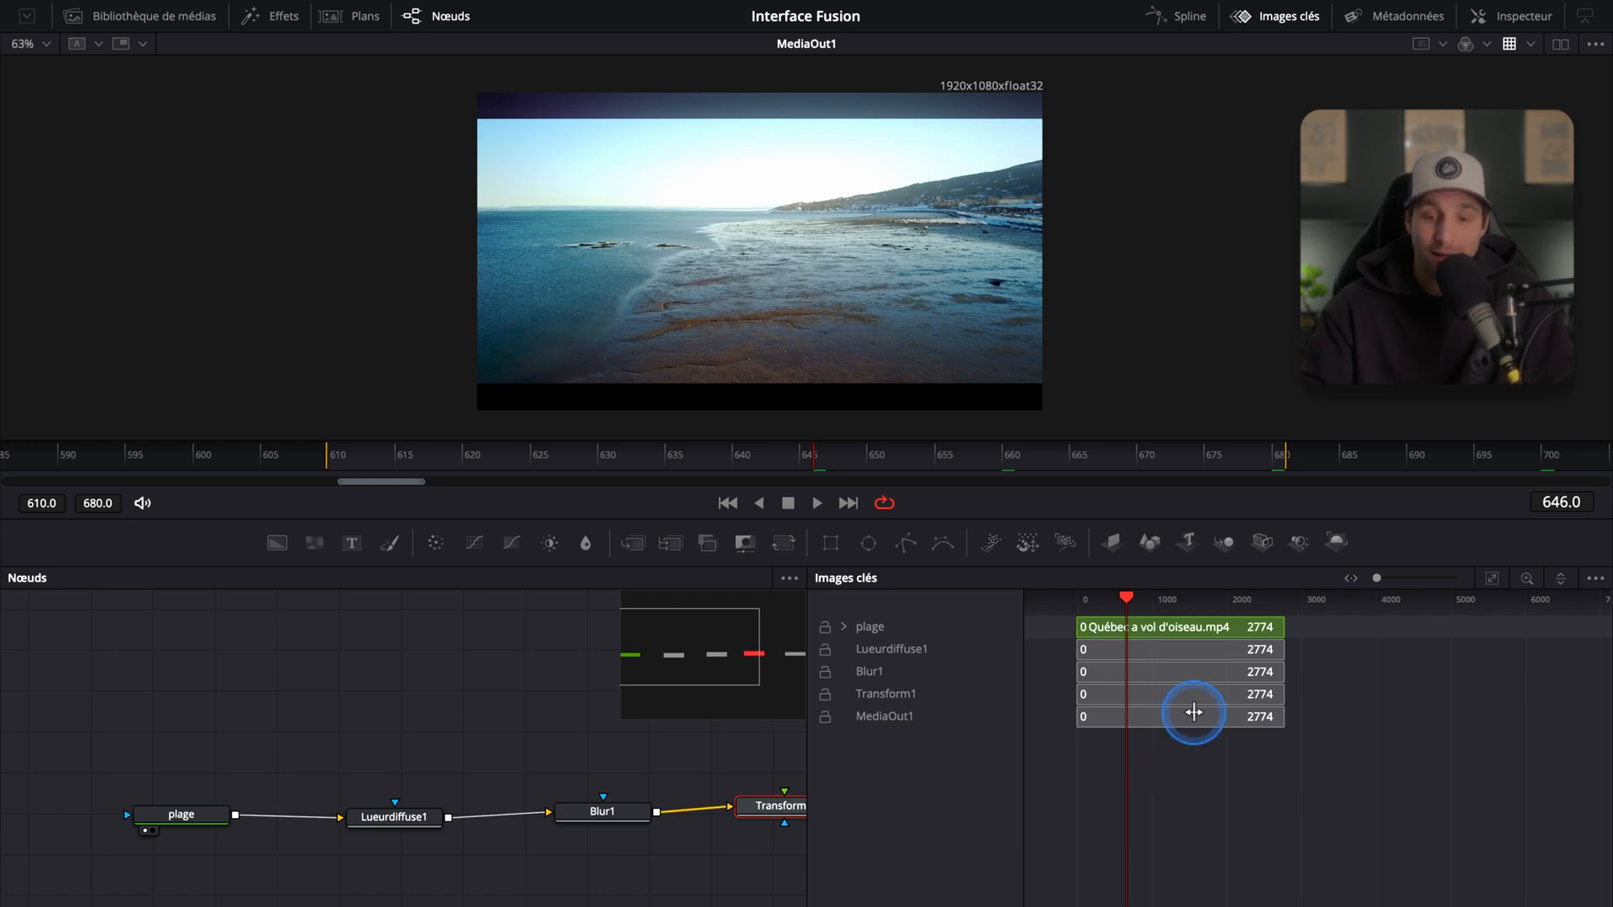
scroll(1194, 712, up, 10)
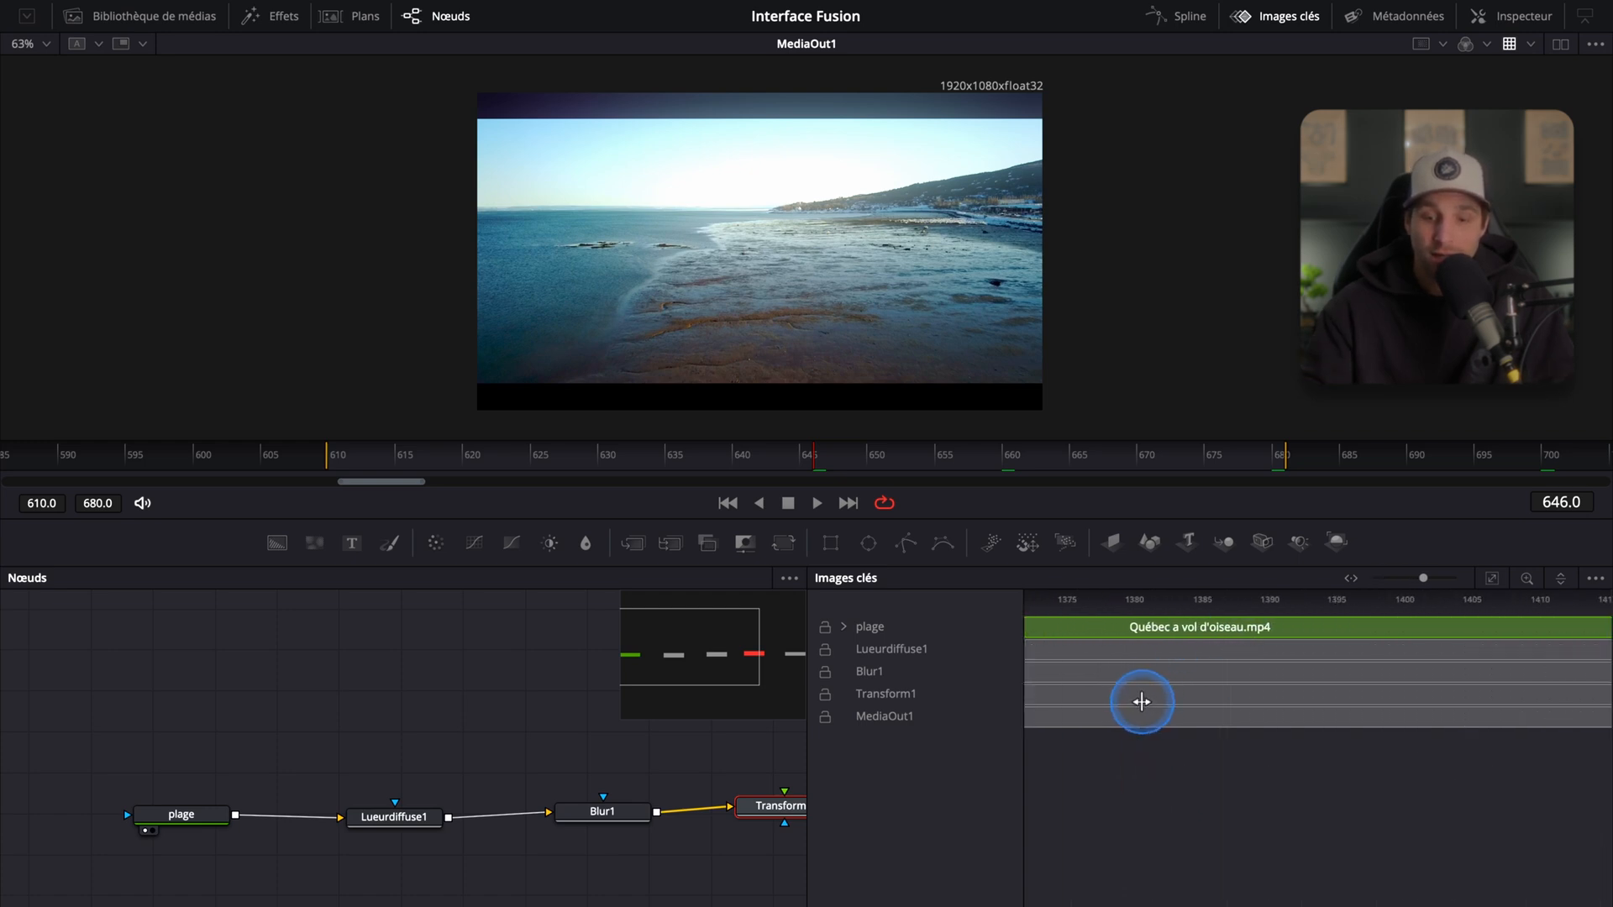
drag(1094, 797, 1470, 781)
scroll(1248, 796, down, 3)
scroll(1192, 839, up, 5)
scroll(1336, 827, up, 2)
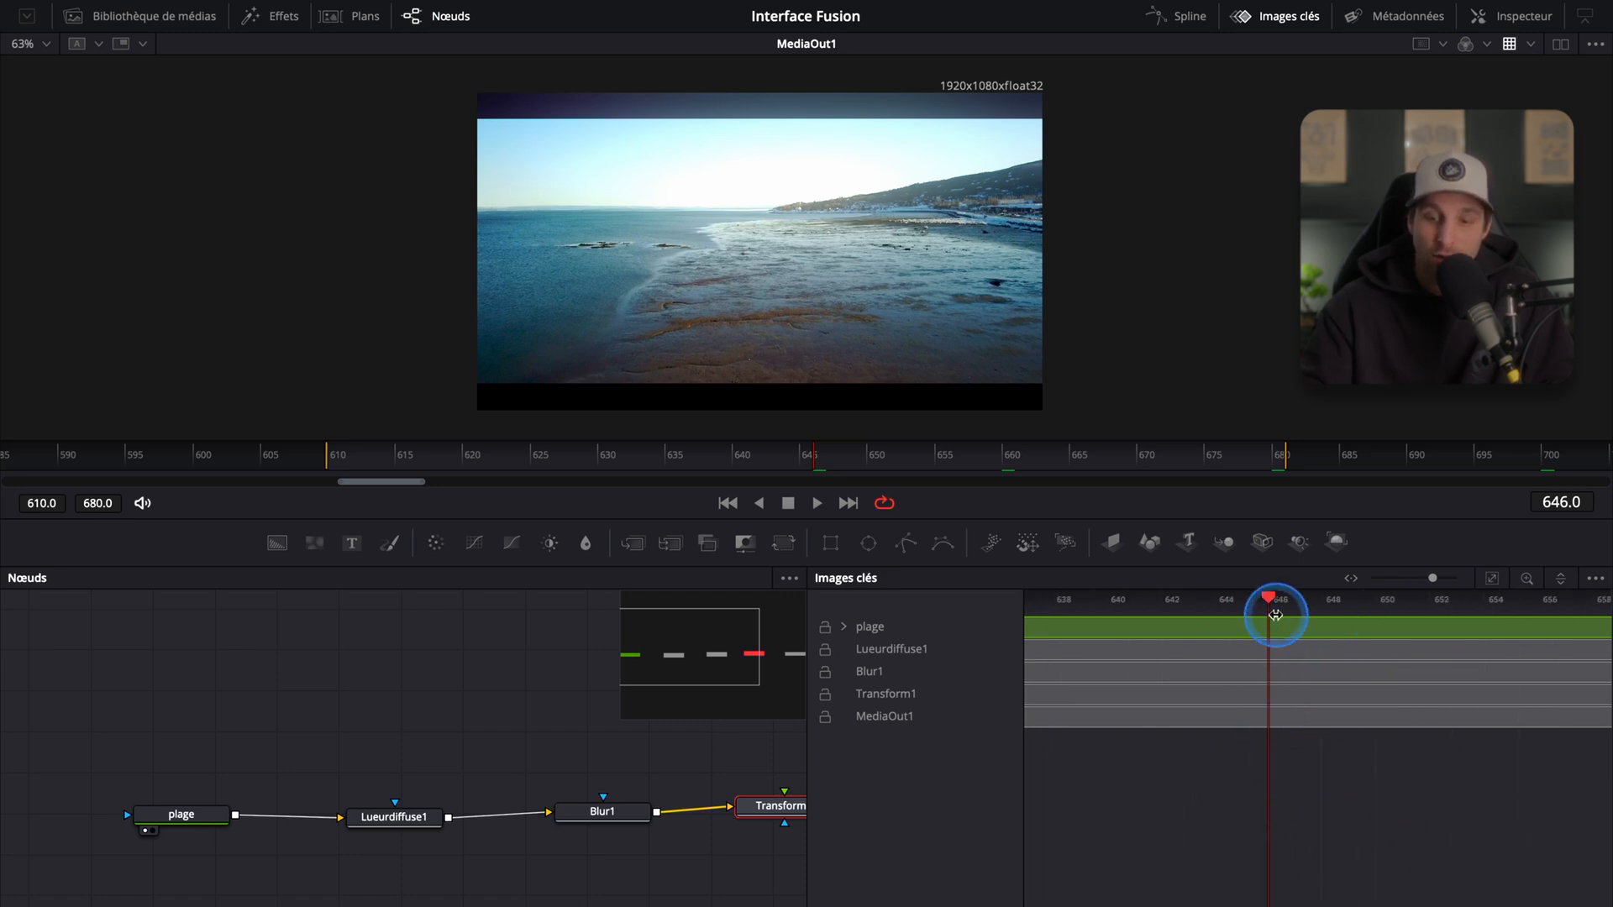
drag(1186, 600, 1158, 600)
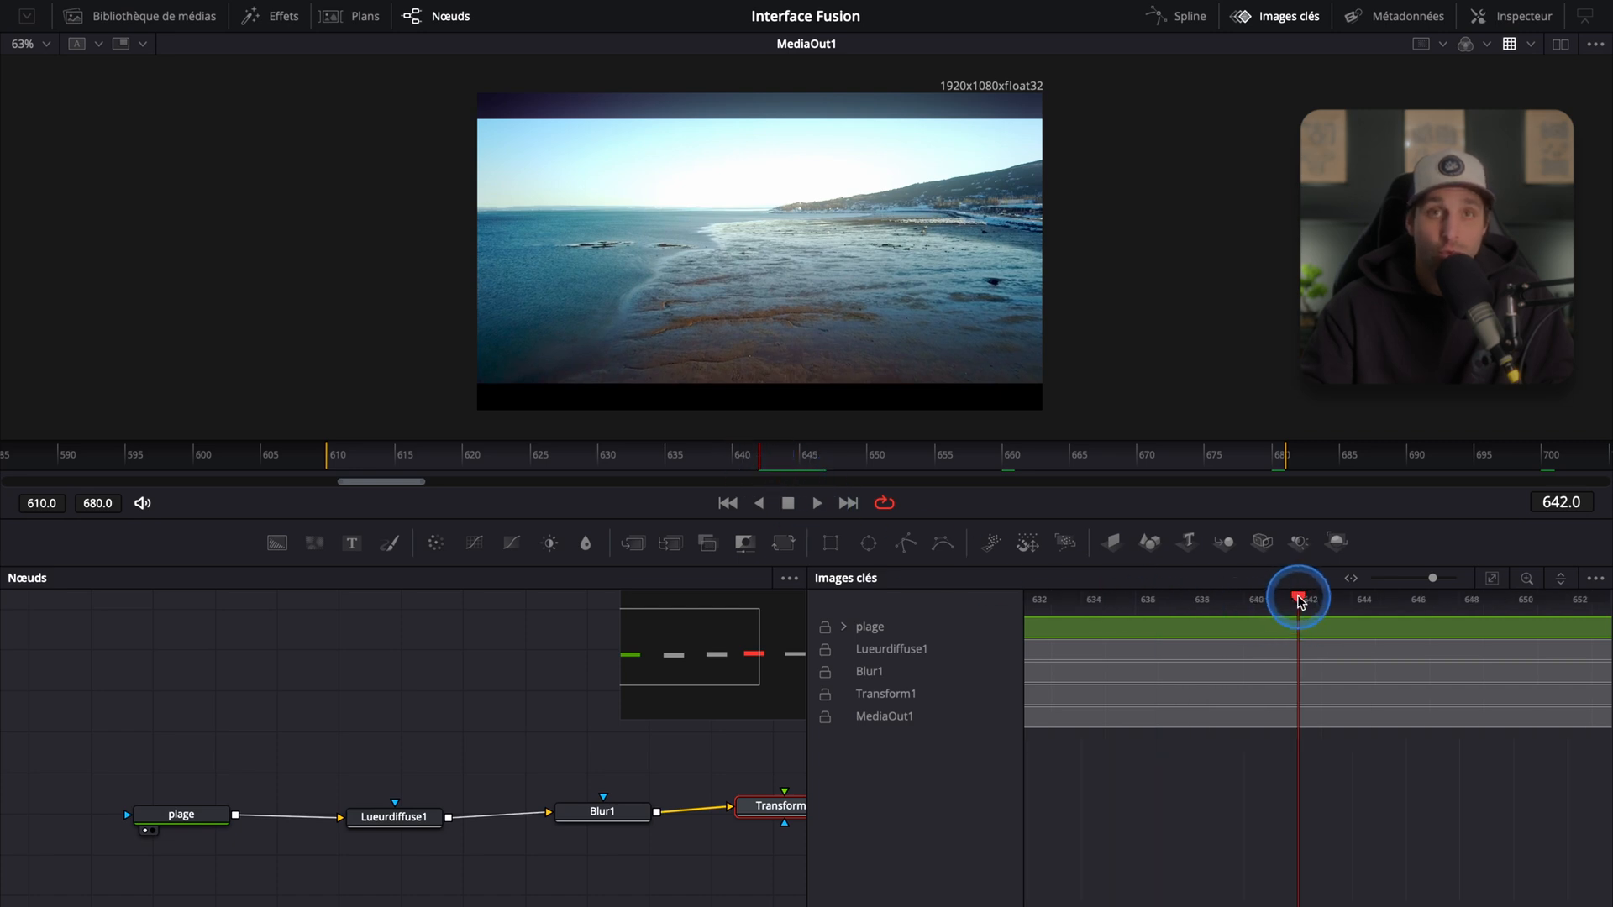
drag(1299, 602, 1181, 606)
drag(1082, 616, 1310, 636)
scroll(1308, 635, down, 3)
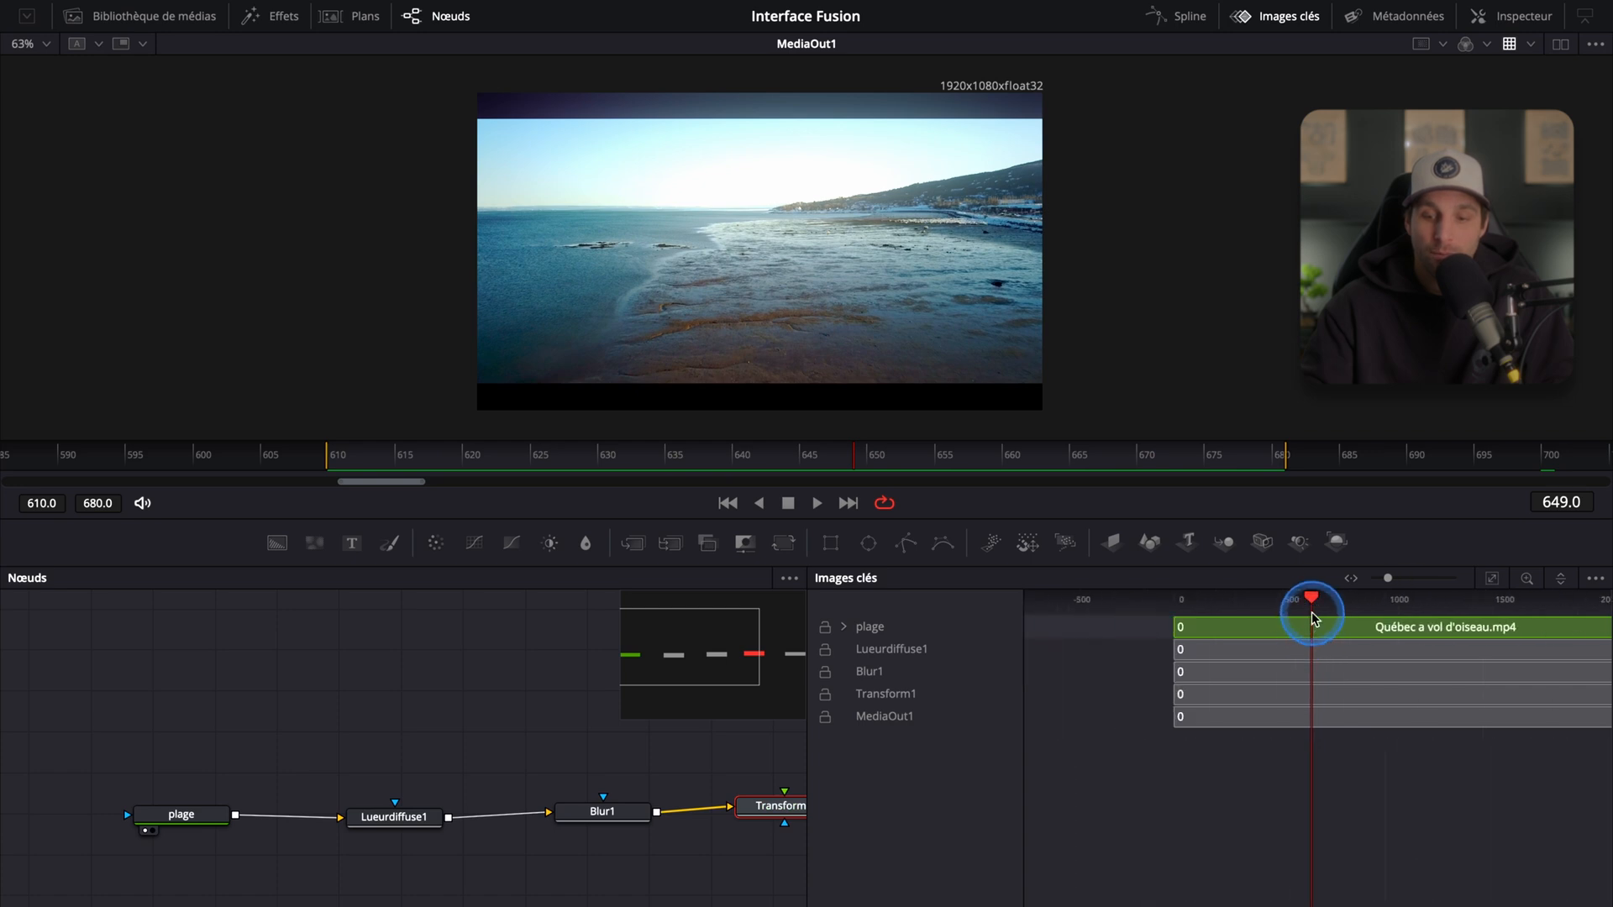
drag(1312, 600, 1309, 598)
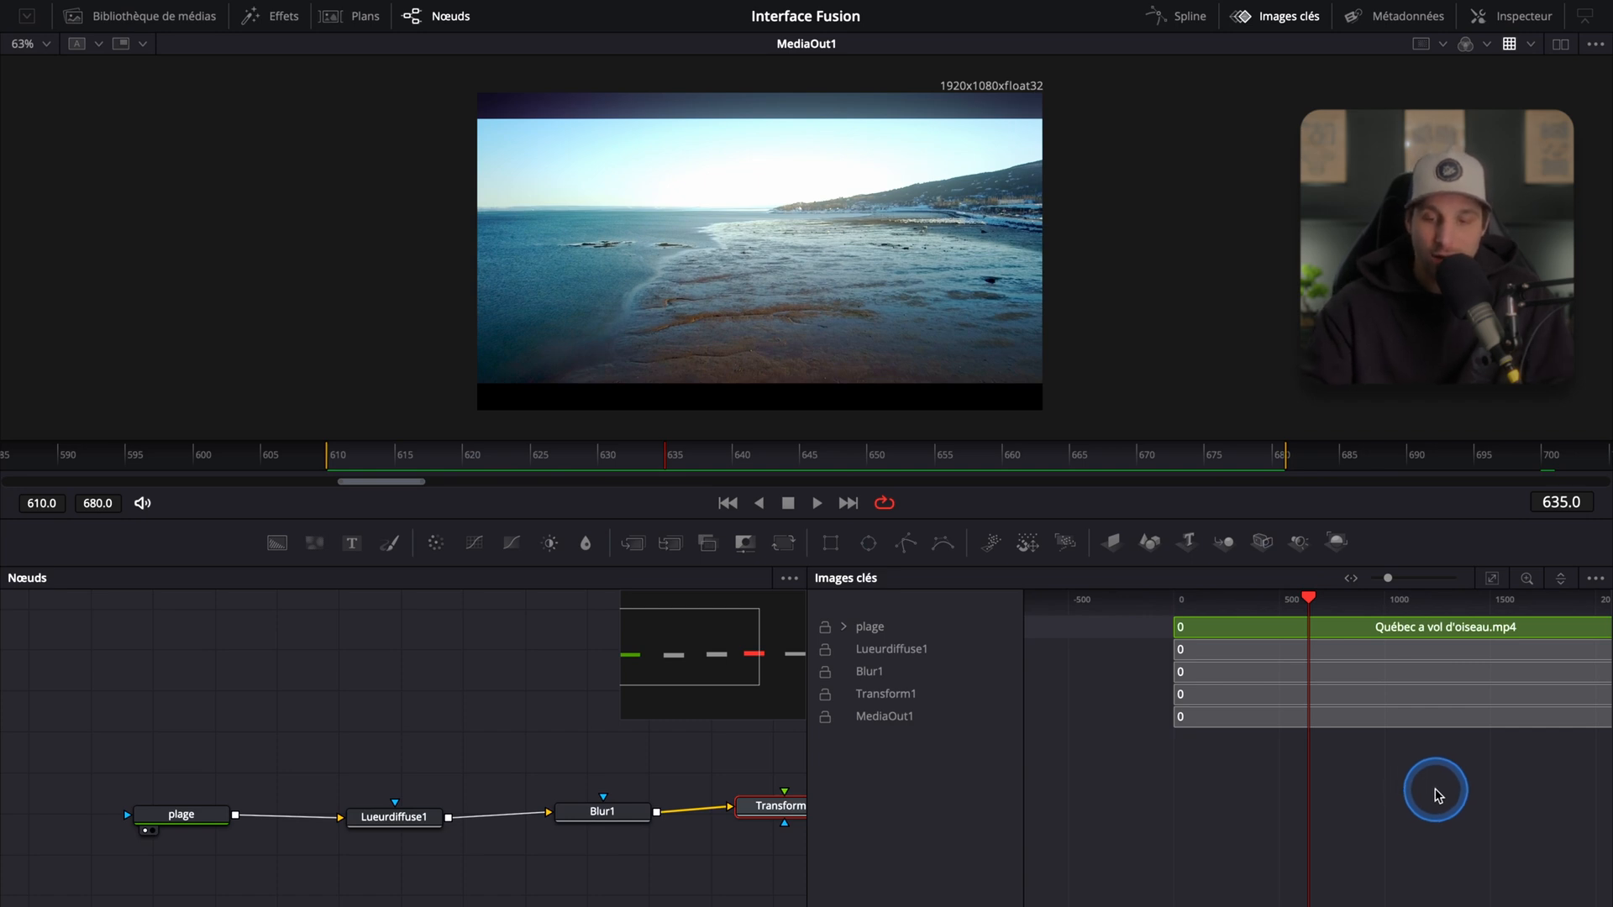
scroll(1350, 807, down, 3)
scroll(1349, 805, up, 1)
drag(1446, 796, 1296, 804)
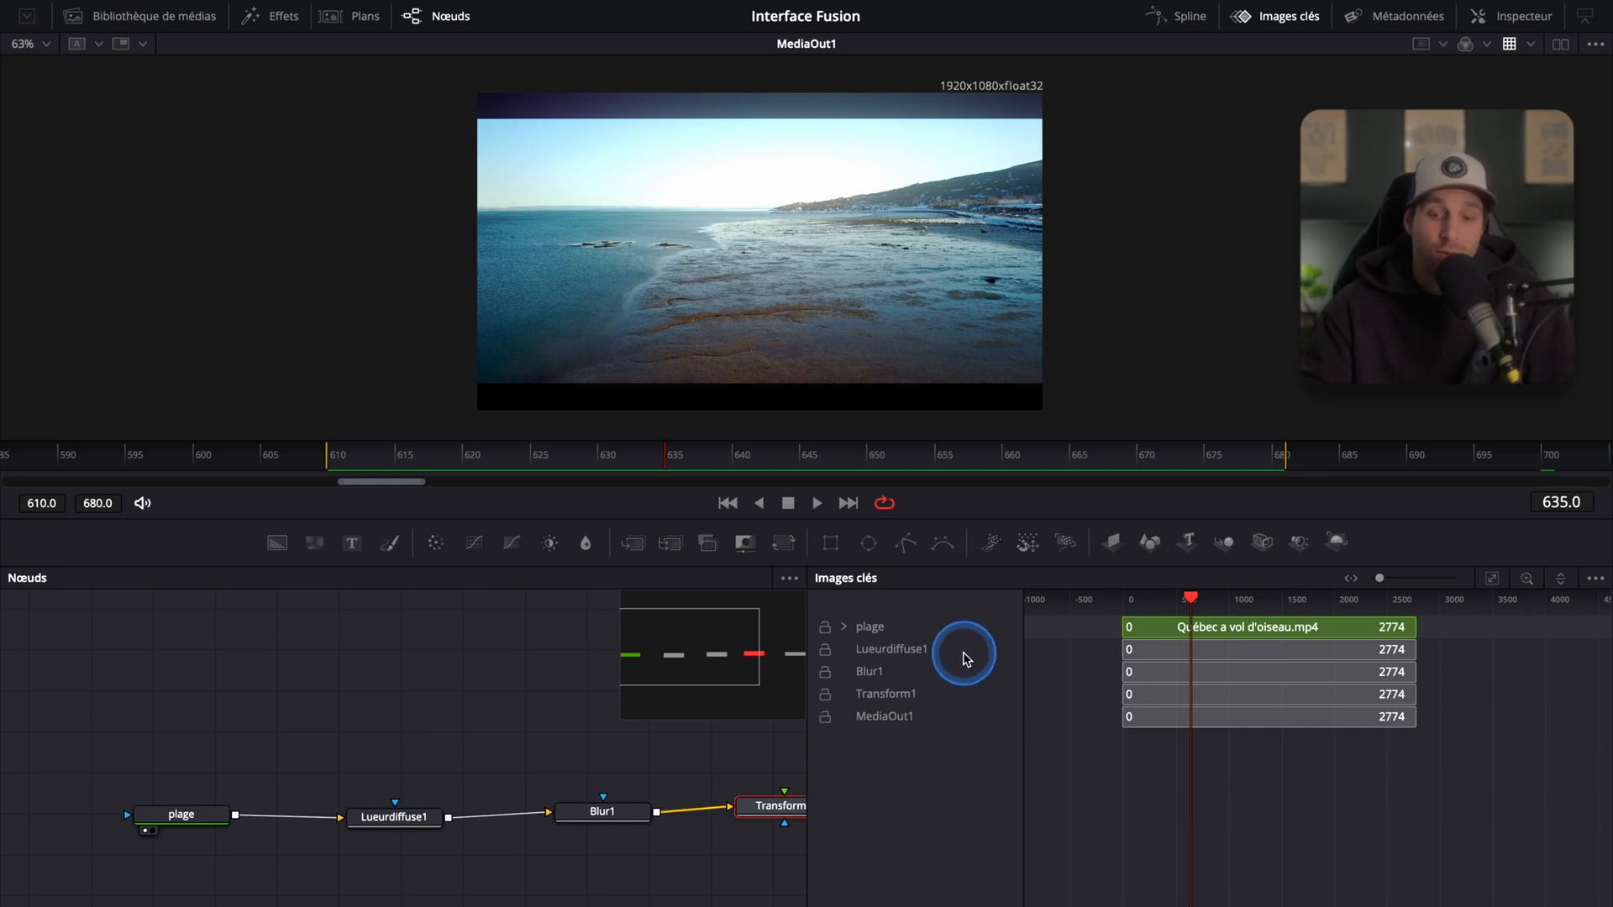
Step: Select Blur1, Transform1 and Lueurdiffuse1 in turn from the Keyframes editor's node list
click(869, 673)
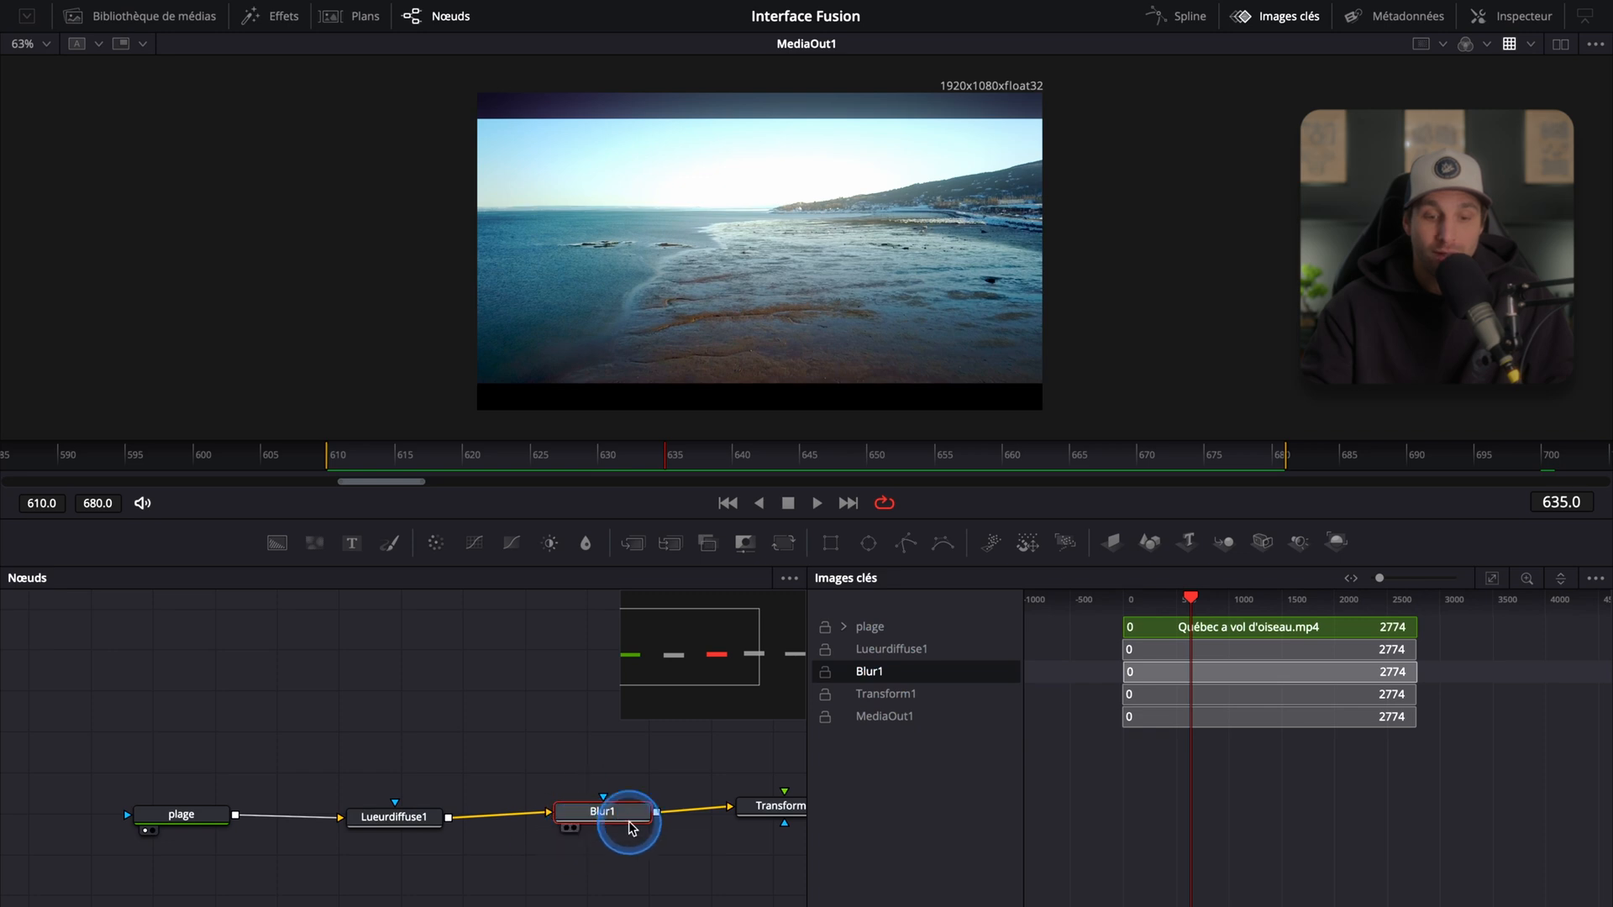
click(884, 696)
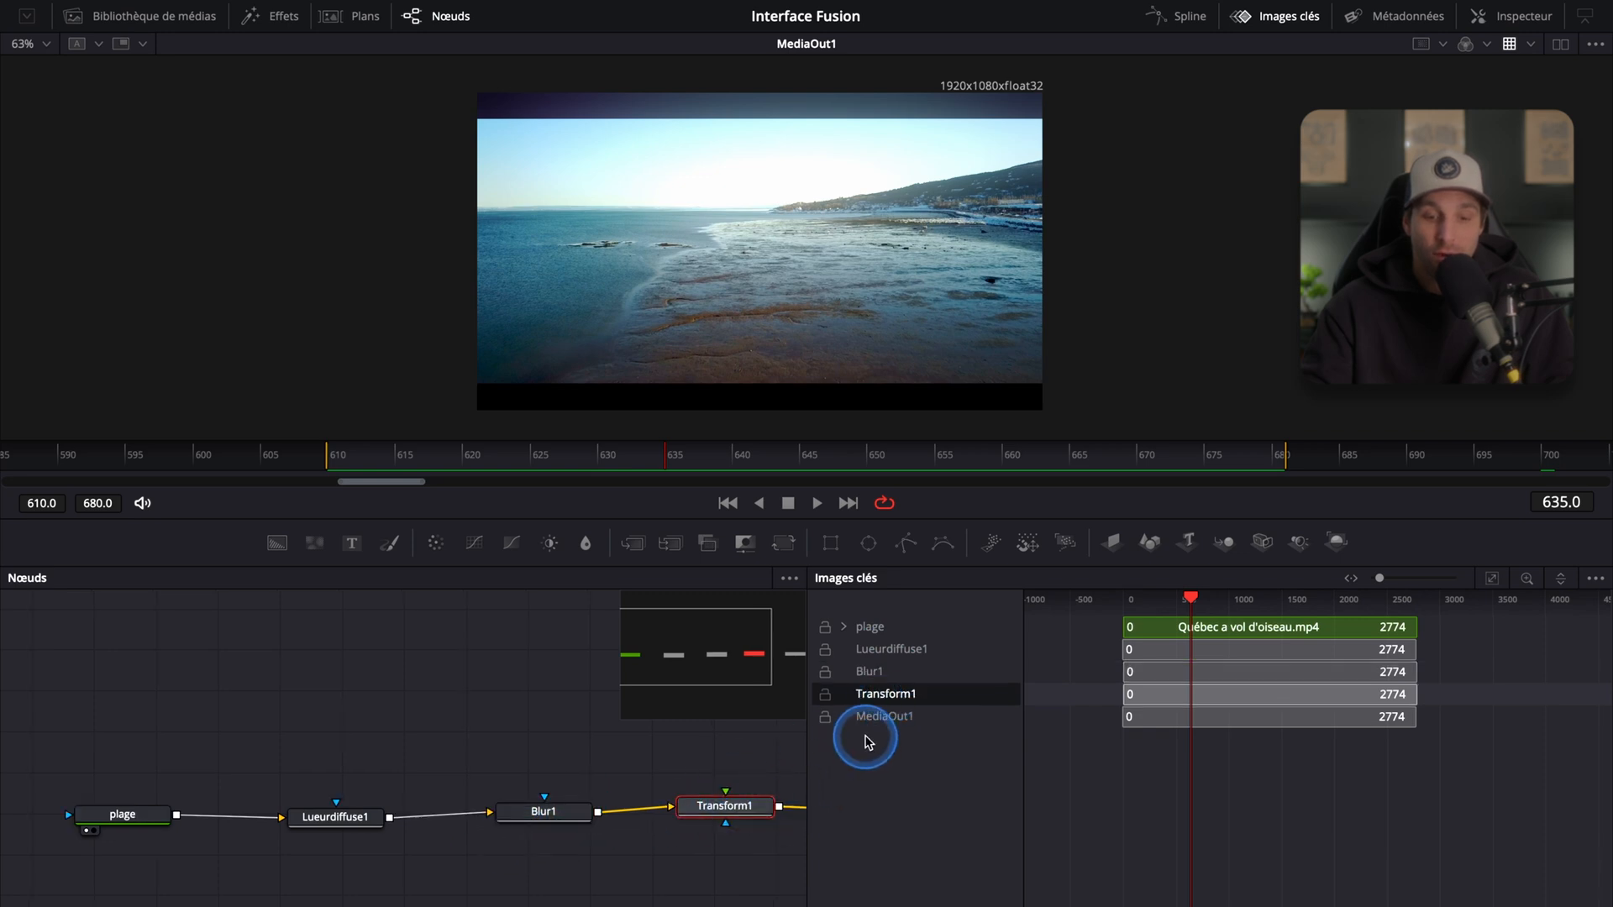
click(882, 657)
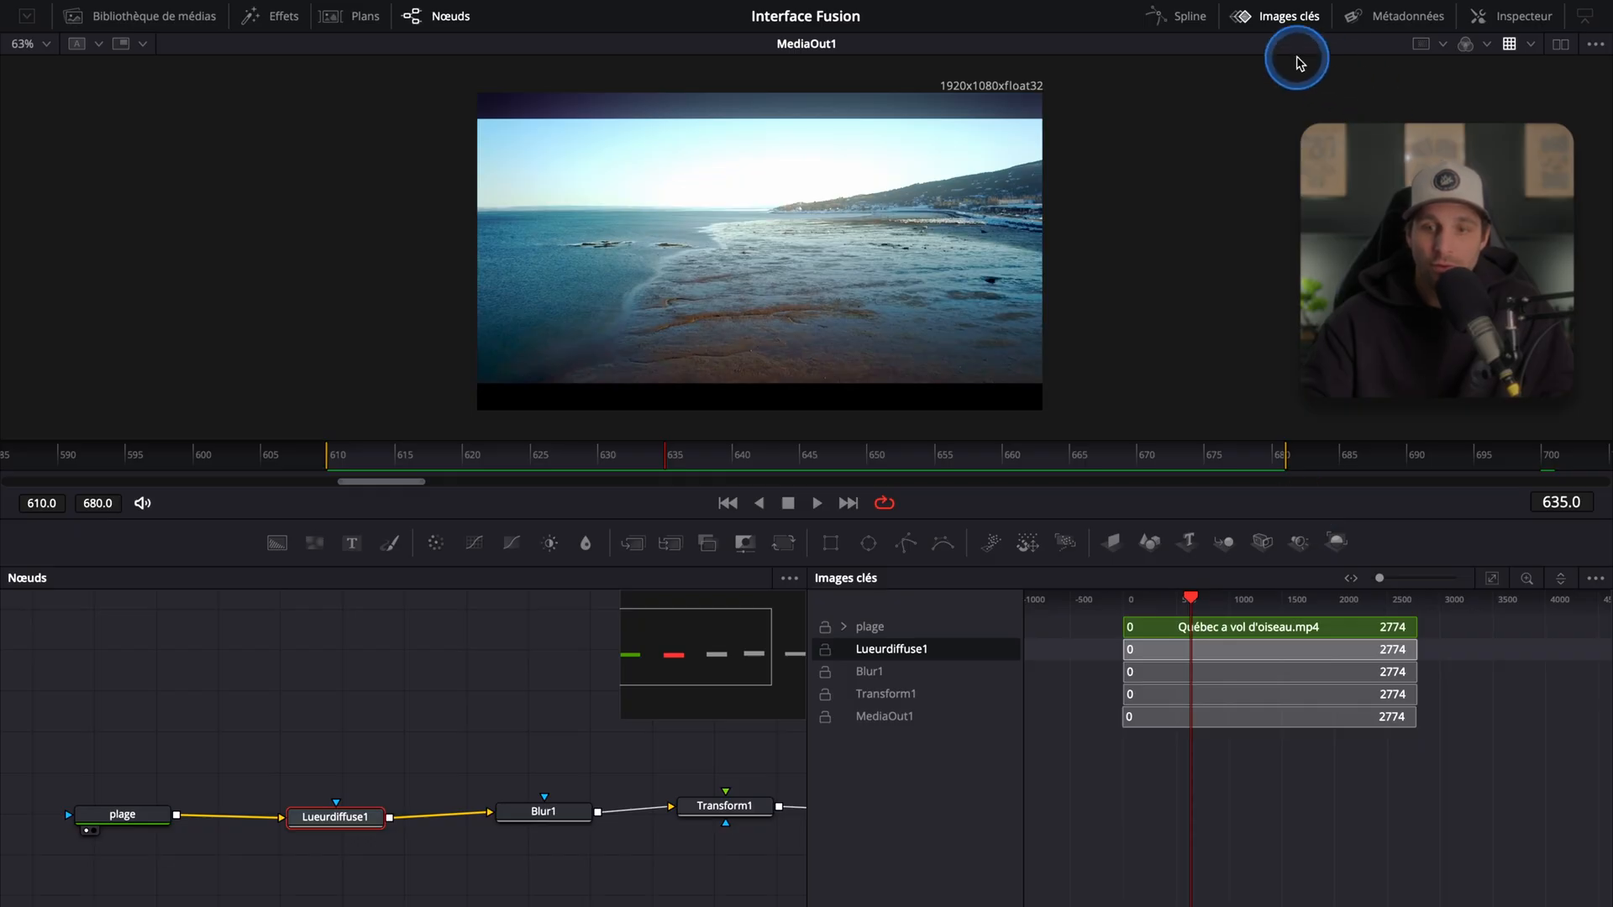
Step: Switch from the Keyframes editor to the Spline editor and select the Blur1 node
click(1271, 23)
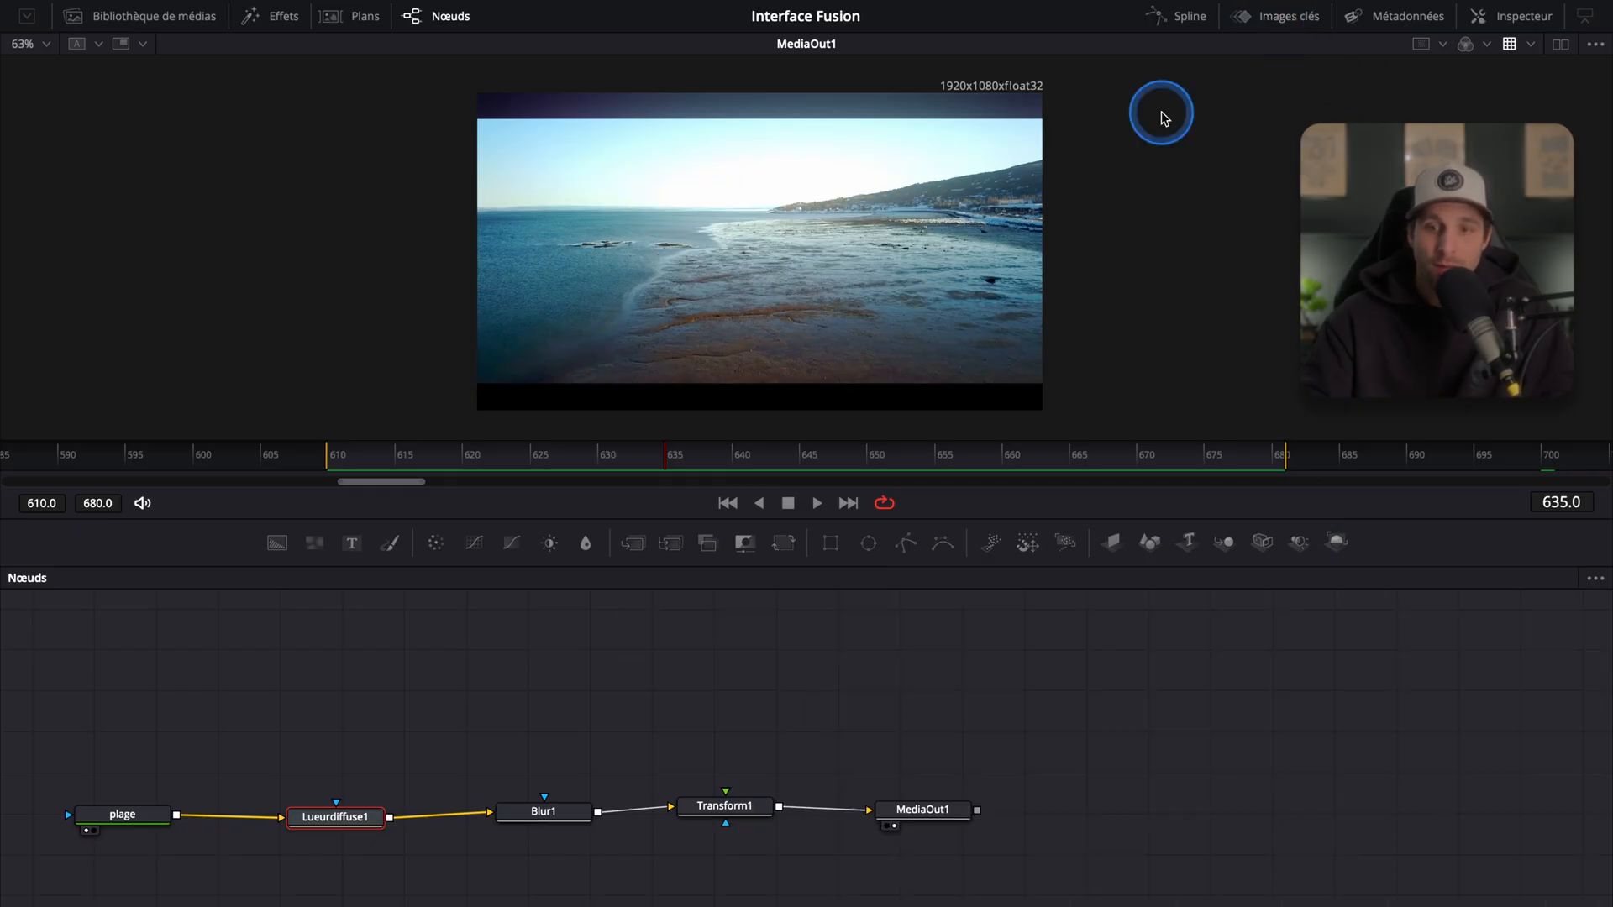
click(1169, 17)
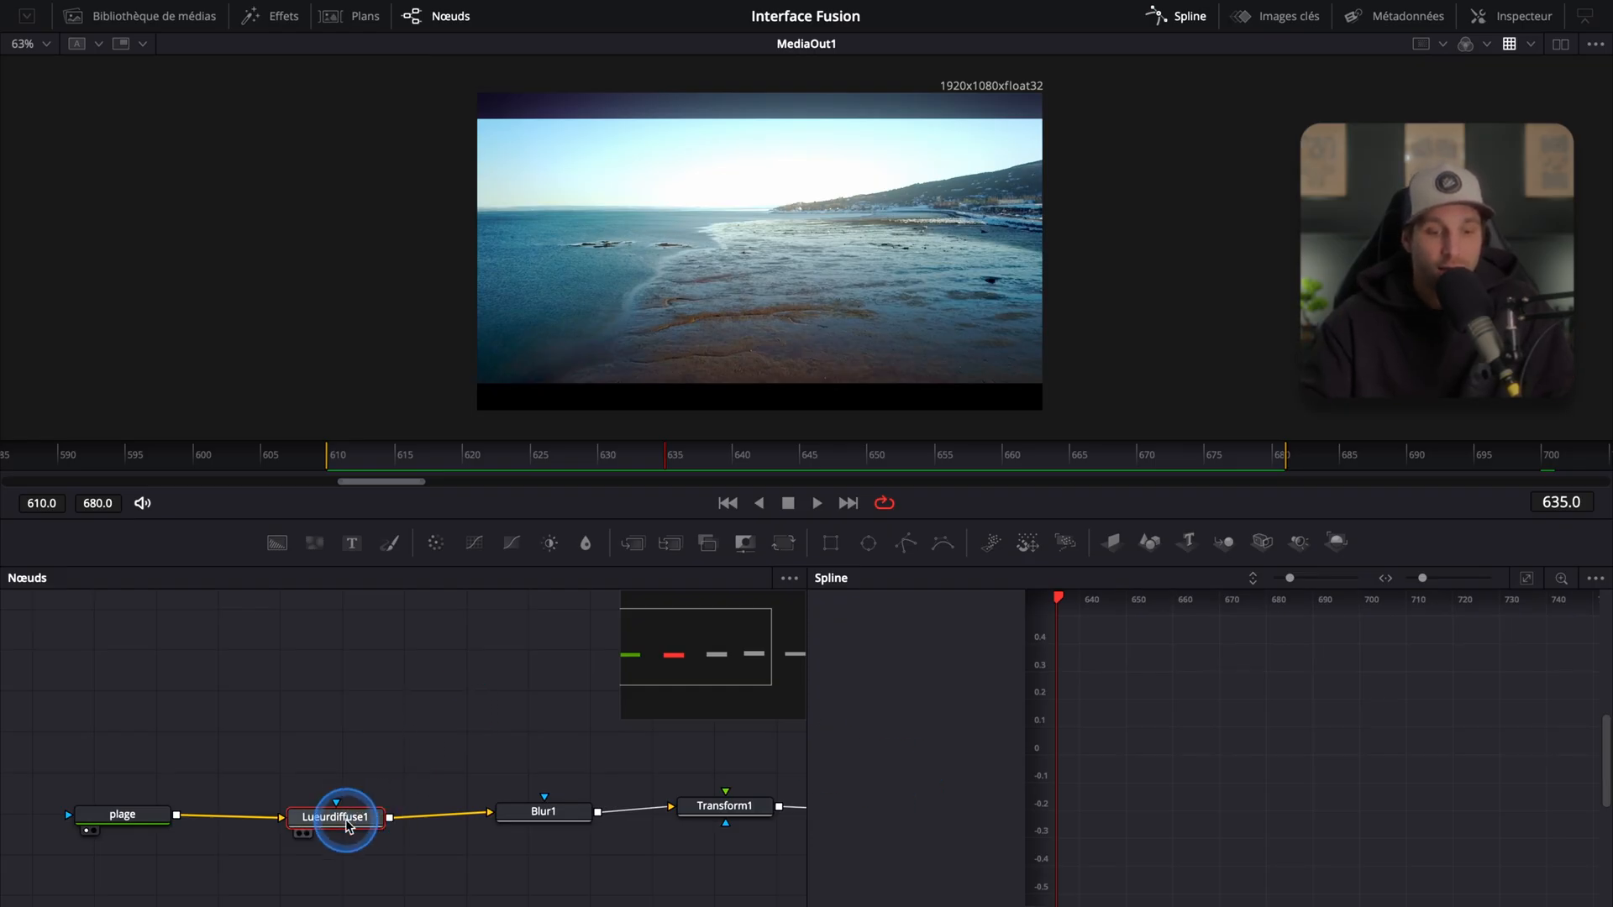
click(522, 813)
drag(472, 752, 362, 776)
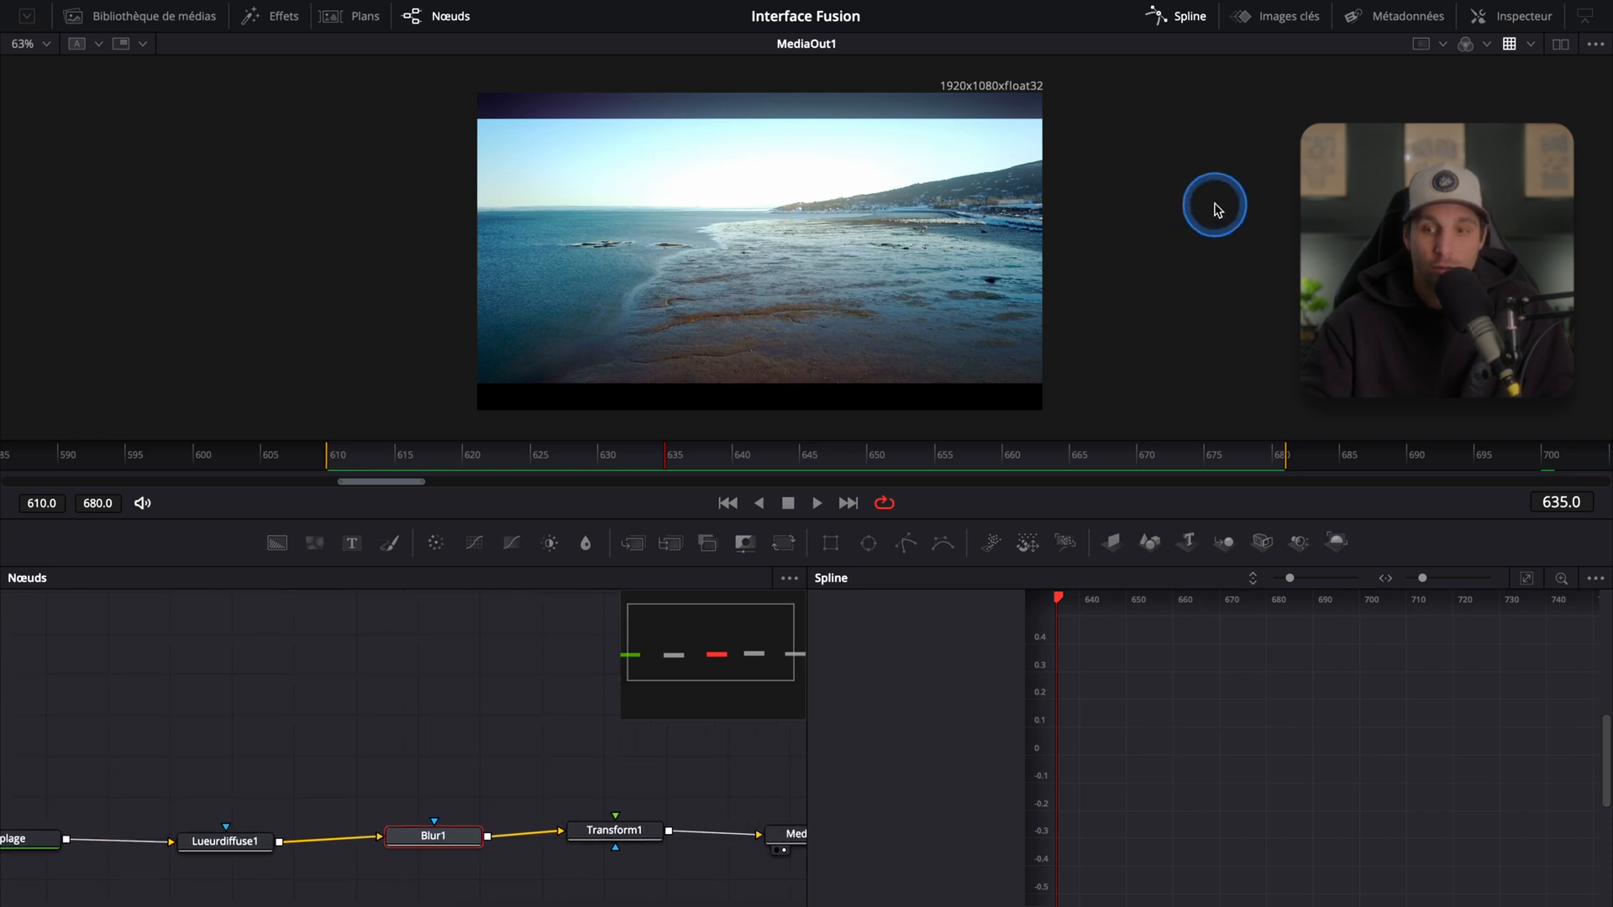
Step: Open the Inspector, go to frame 614, and add a Blur Size keyframe at 0
click(1512, 16)
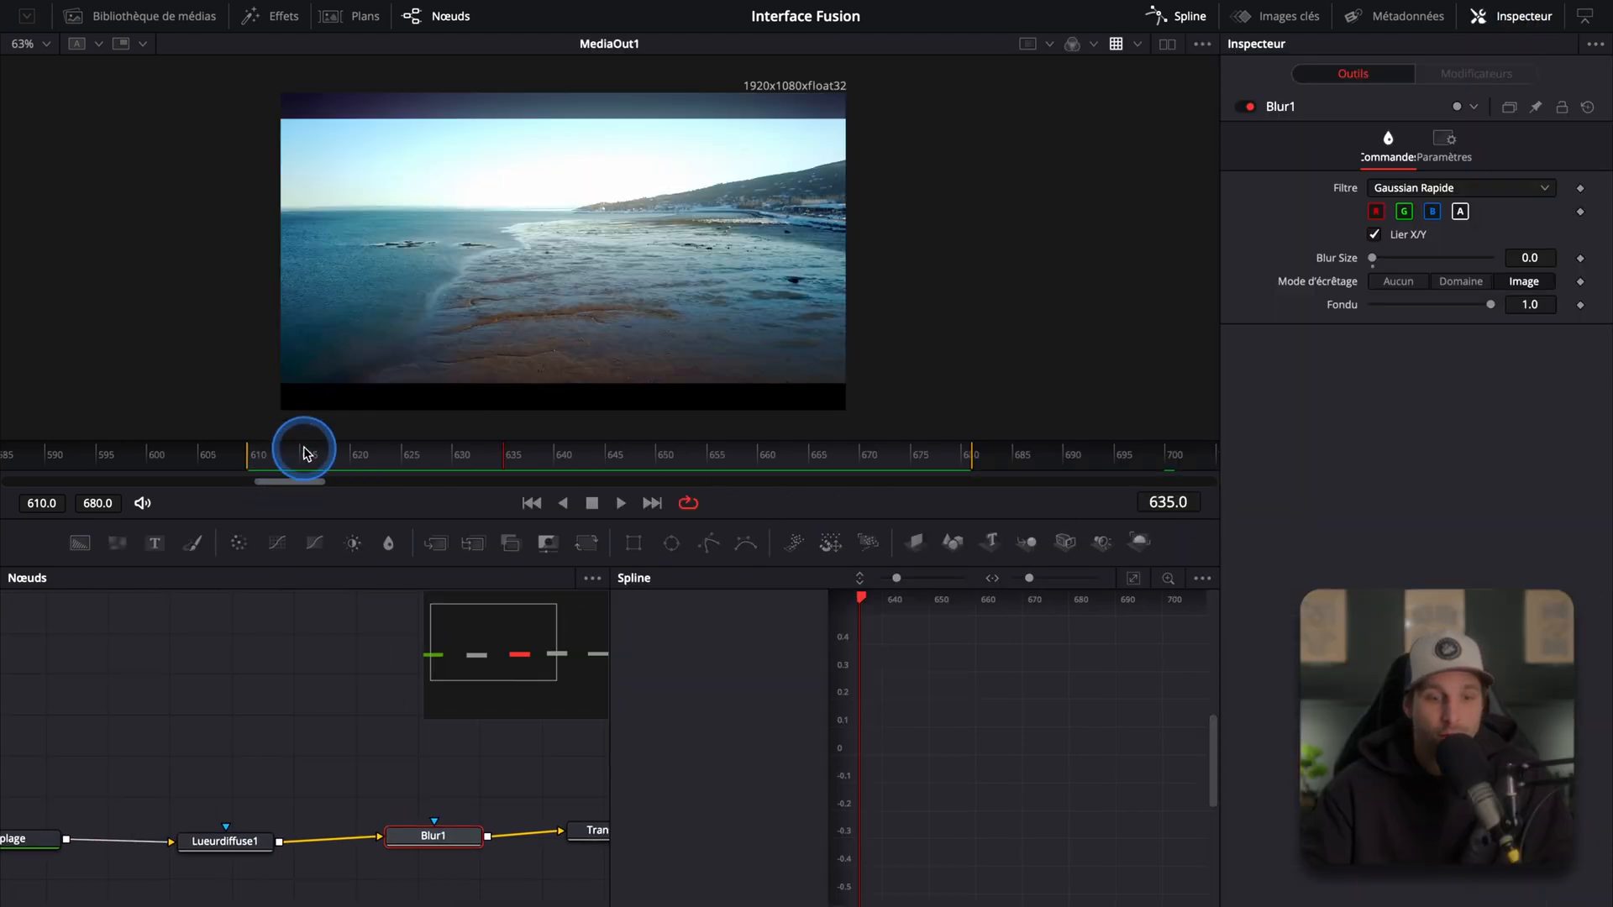
click(300, 459)
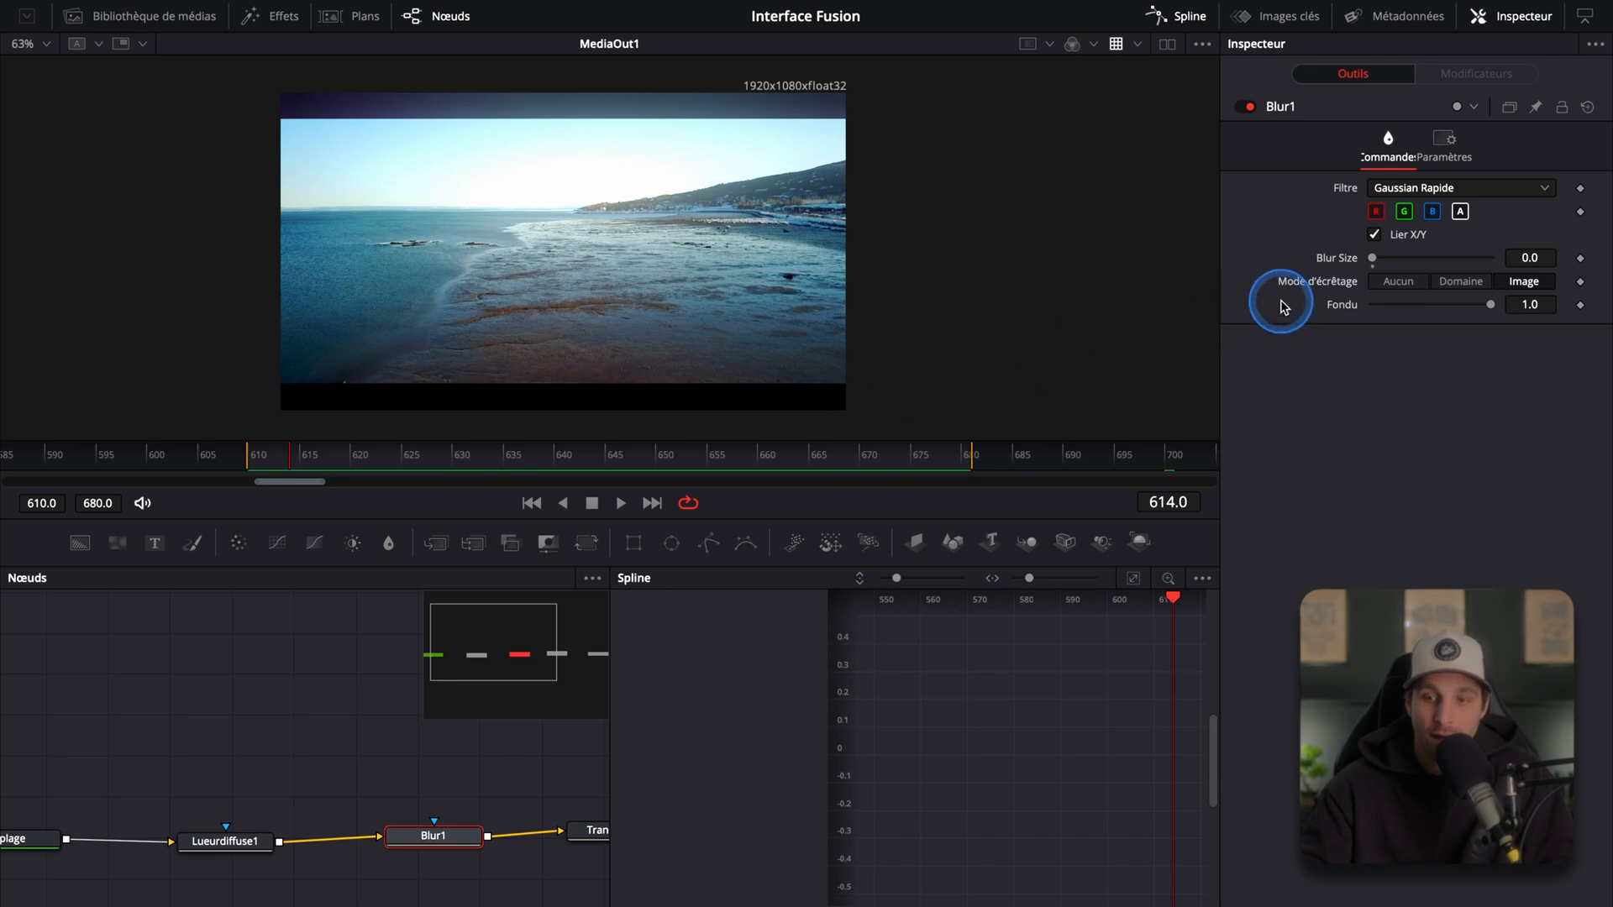
click(1581, 261)
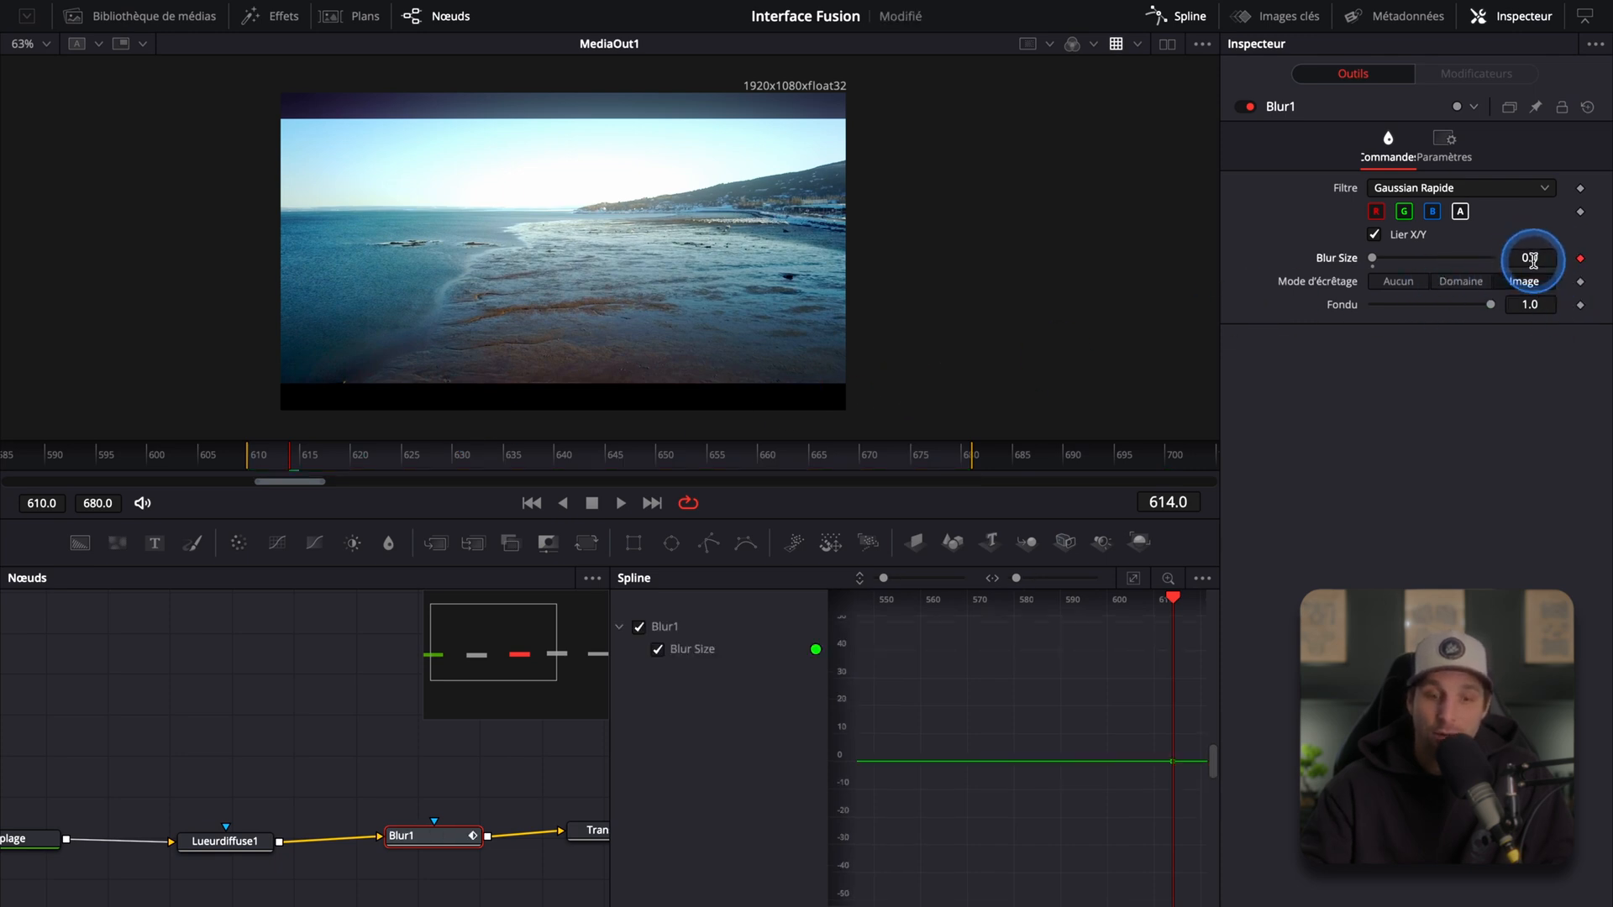
Step: At frame 675, set Blur Size to 100 and display its animation curve in the Spline editor
click(916, 462)
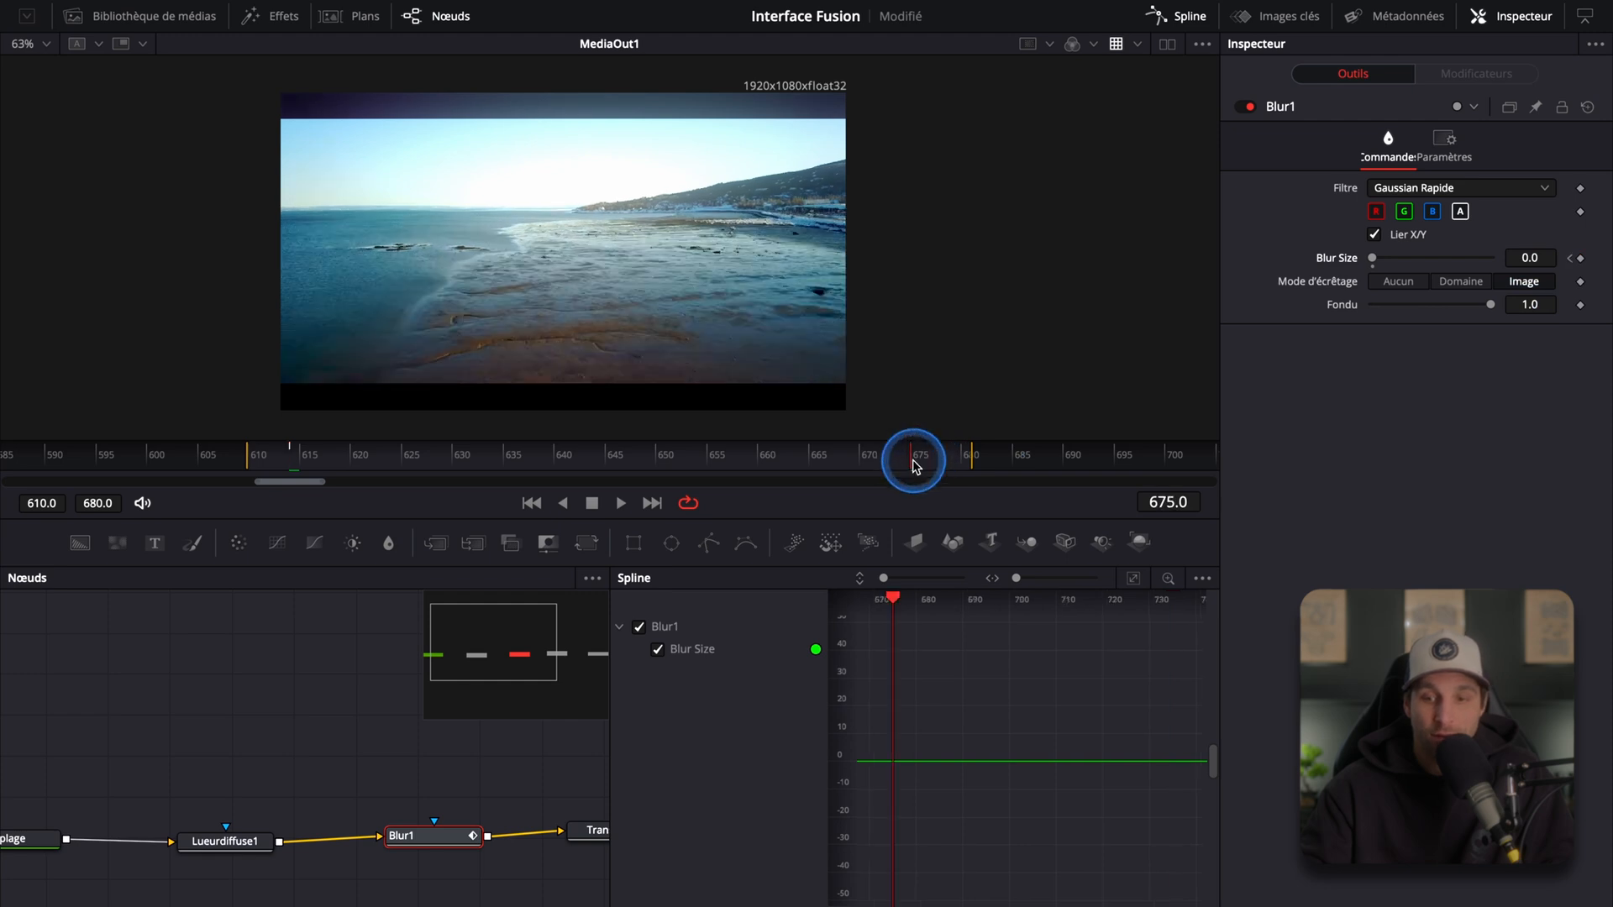
drag(1373, 258, 1517, 283)
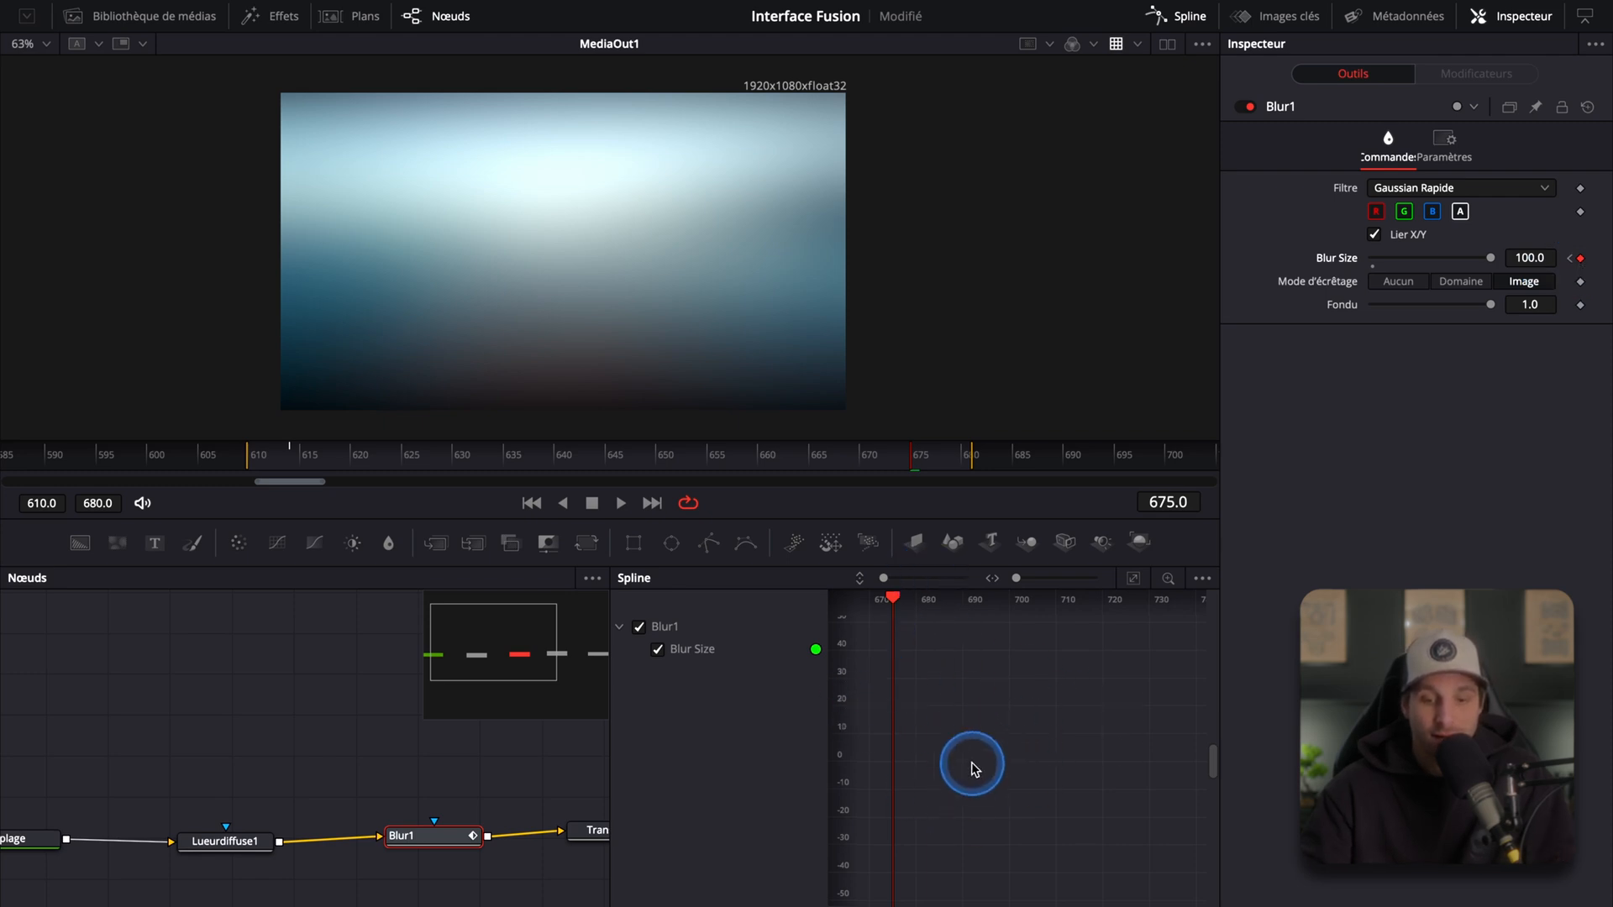
click(676, 647)
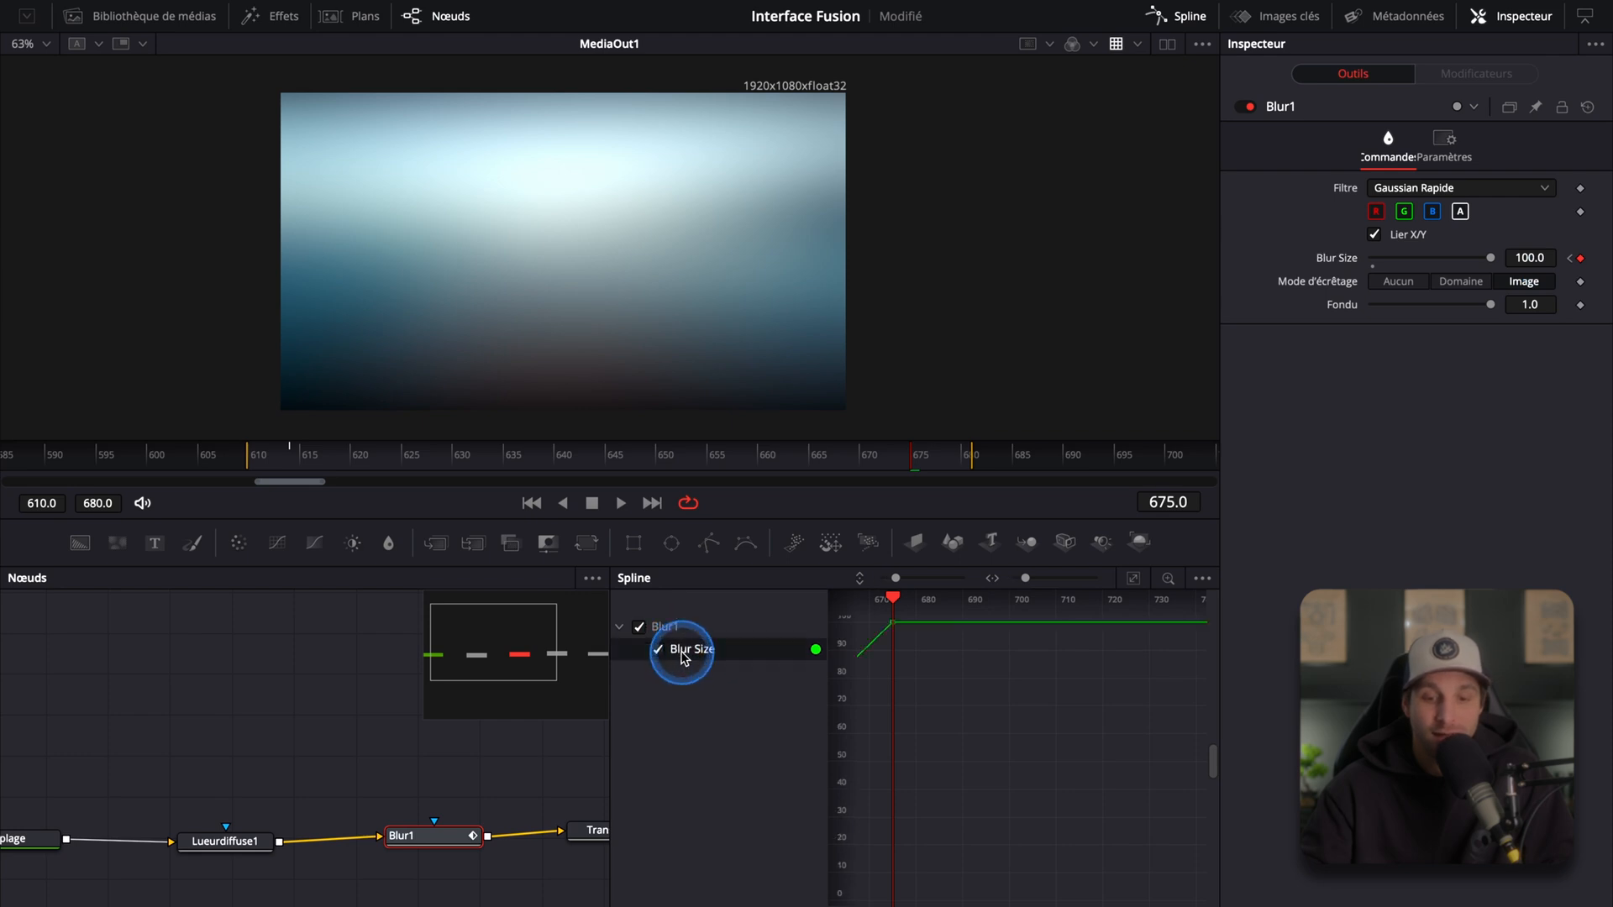
Step: Fit the Blur Size curve in the Spline editor, select both keyframes, smooth them and adjust the ease handle
key(super+f)
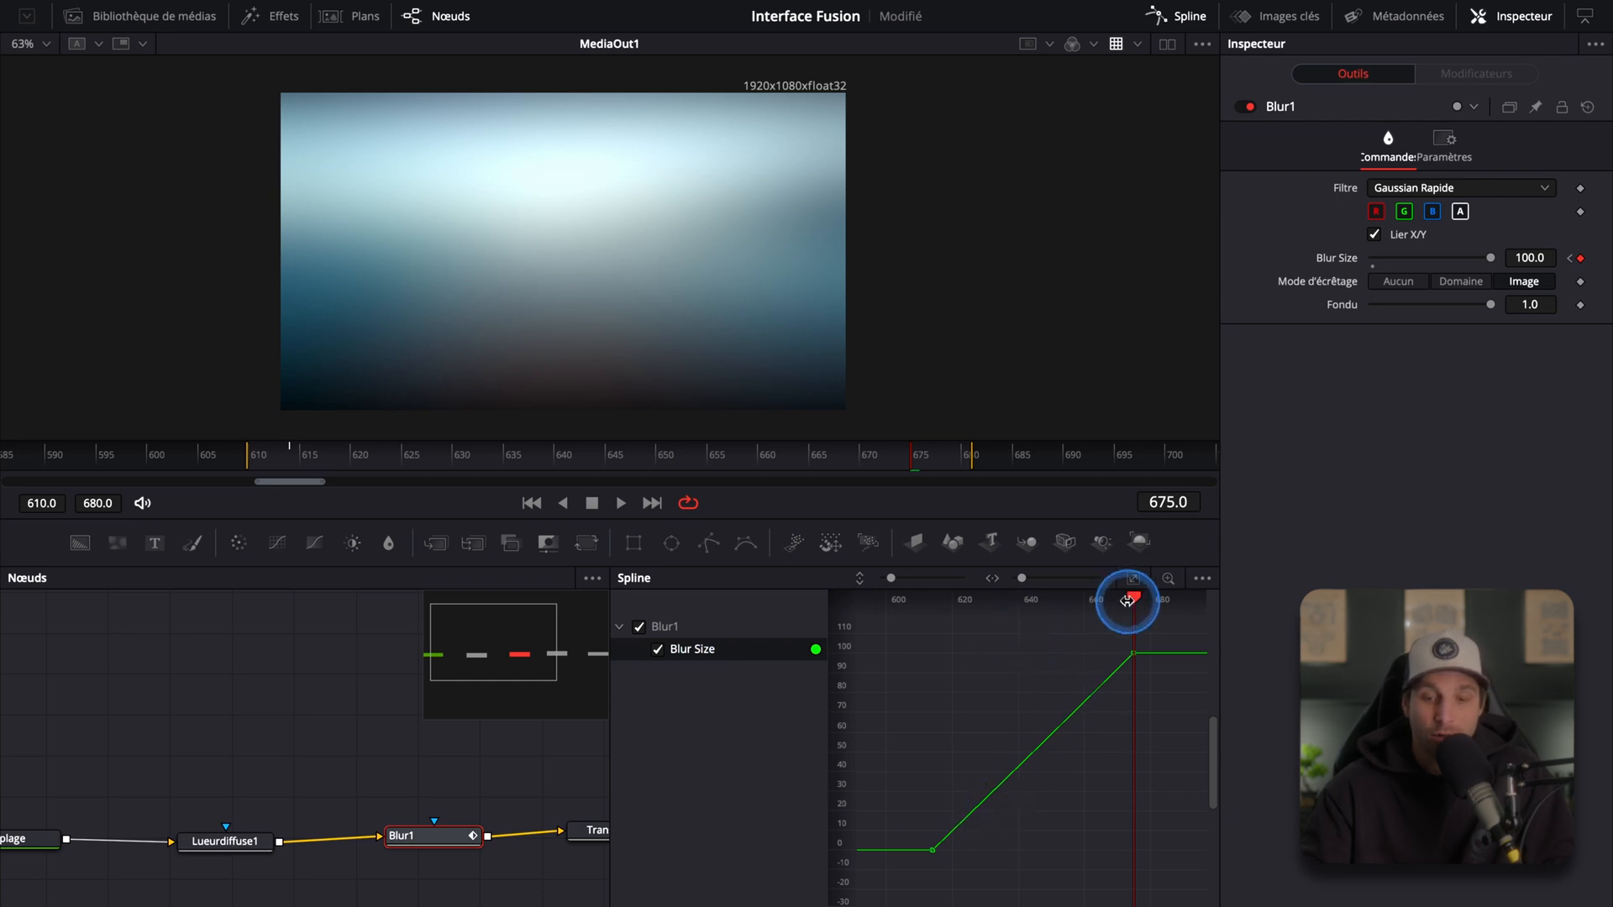
drag(1137, 603, 924, 855)
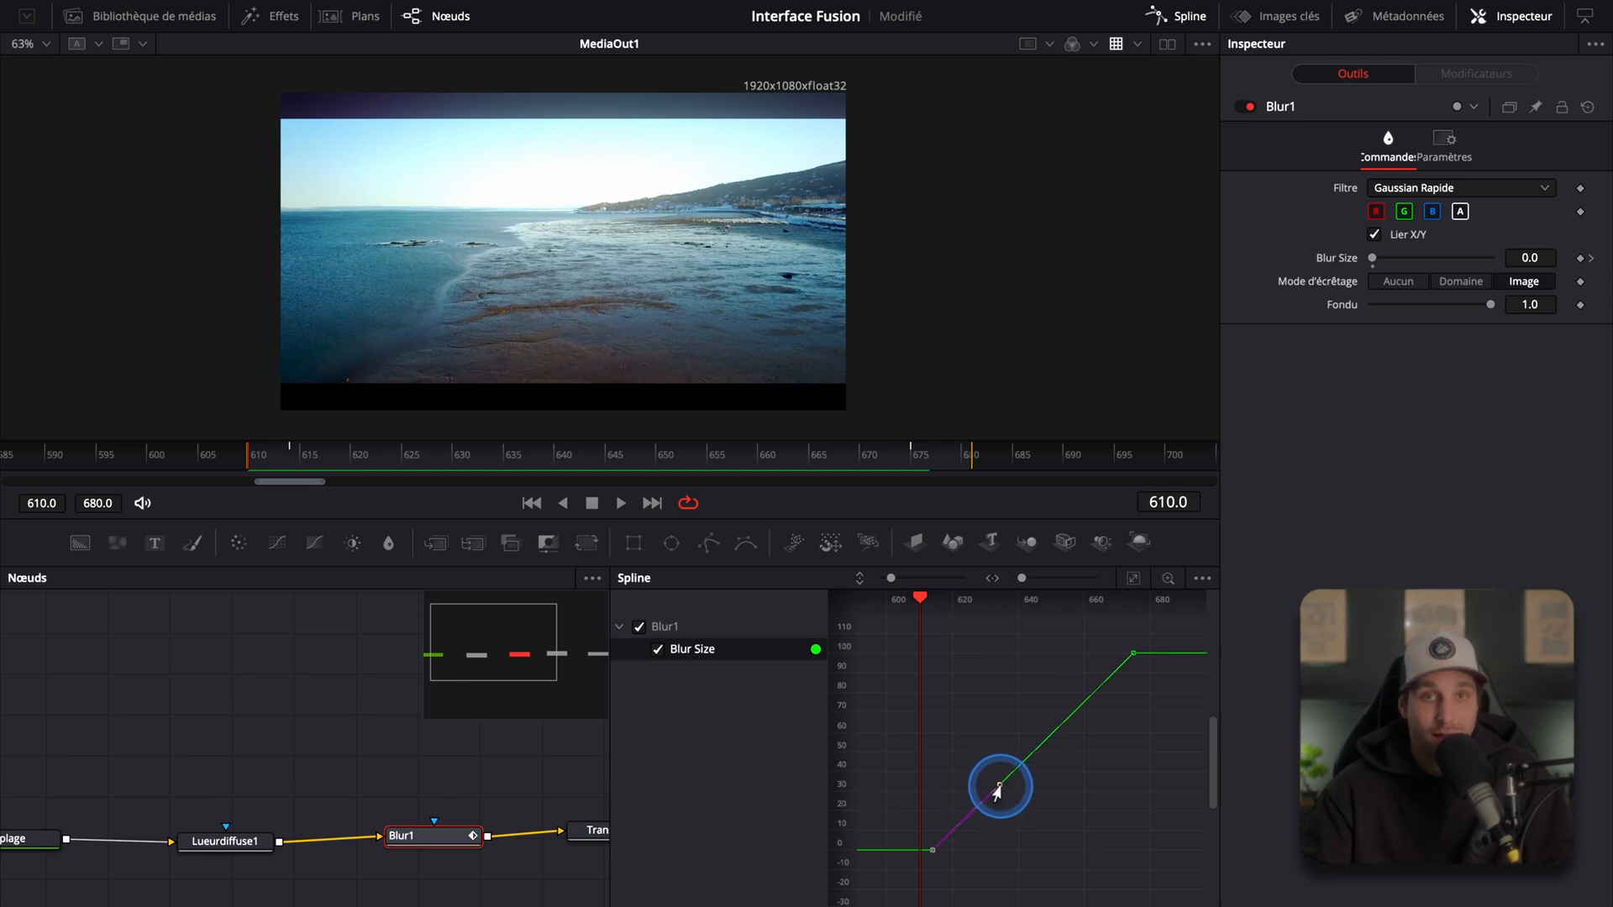
drag(1000, 786, 1007, 790)
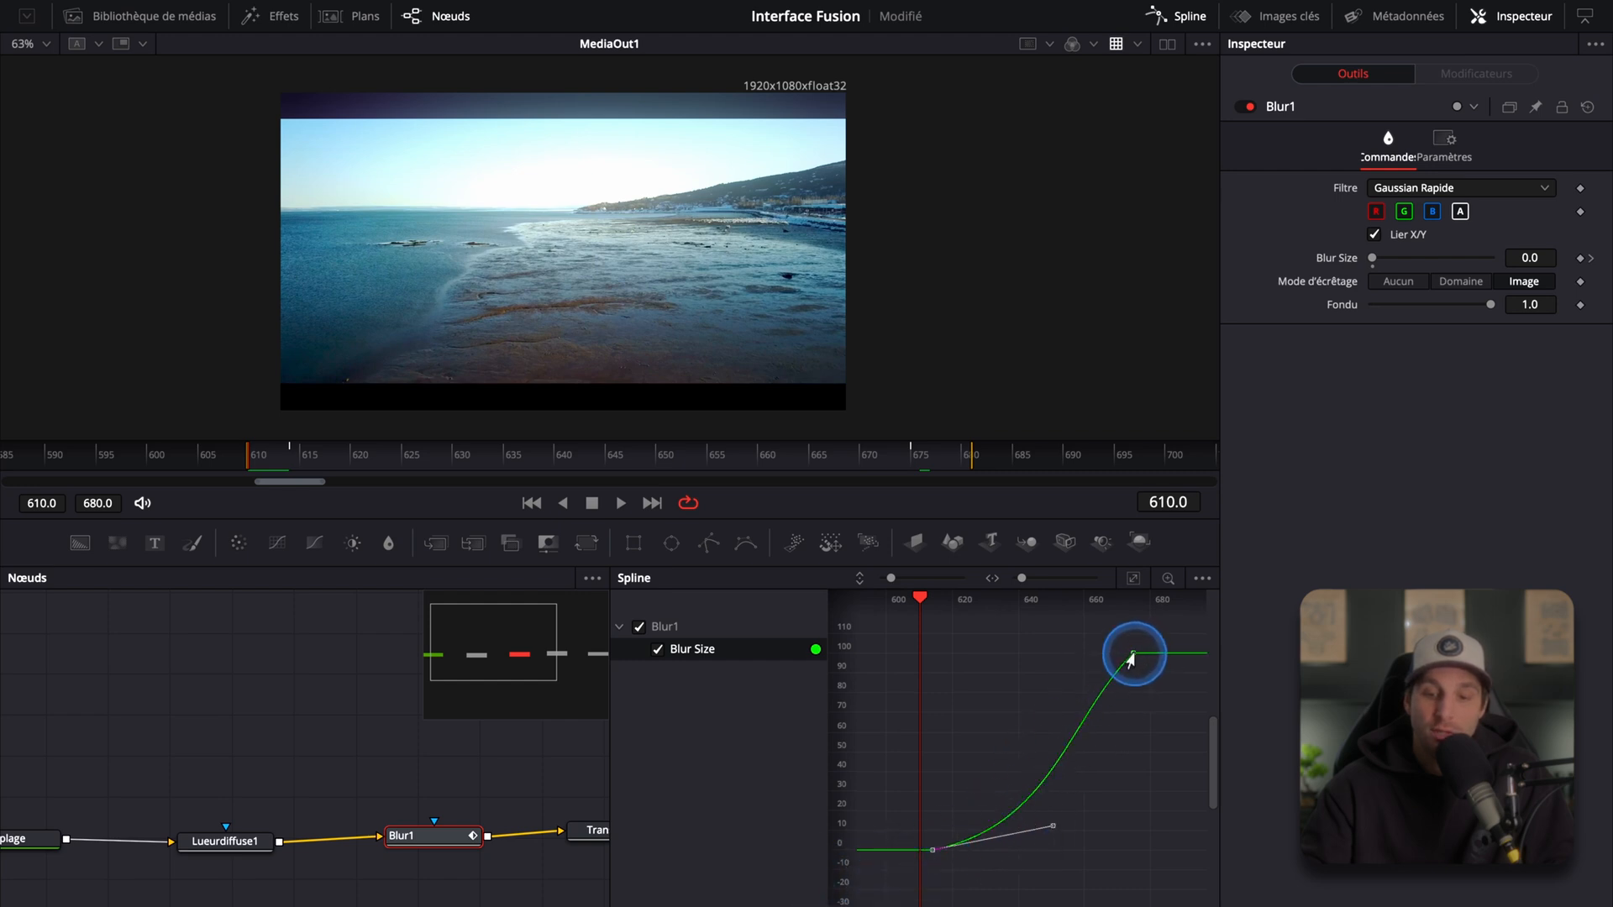
drag(1065, 723, 1051, 690)
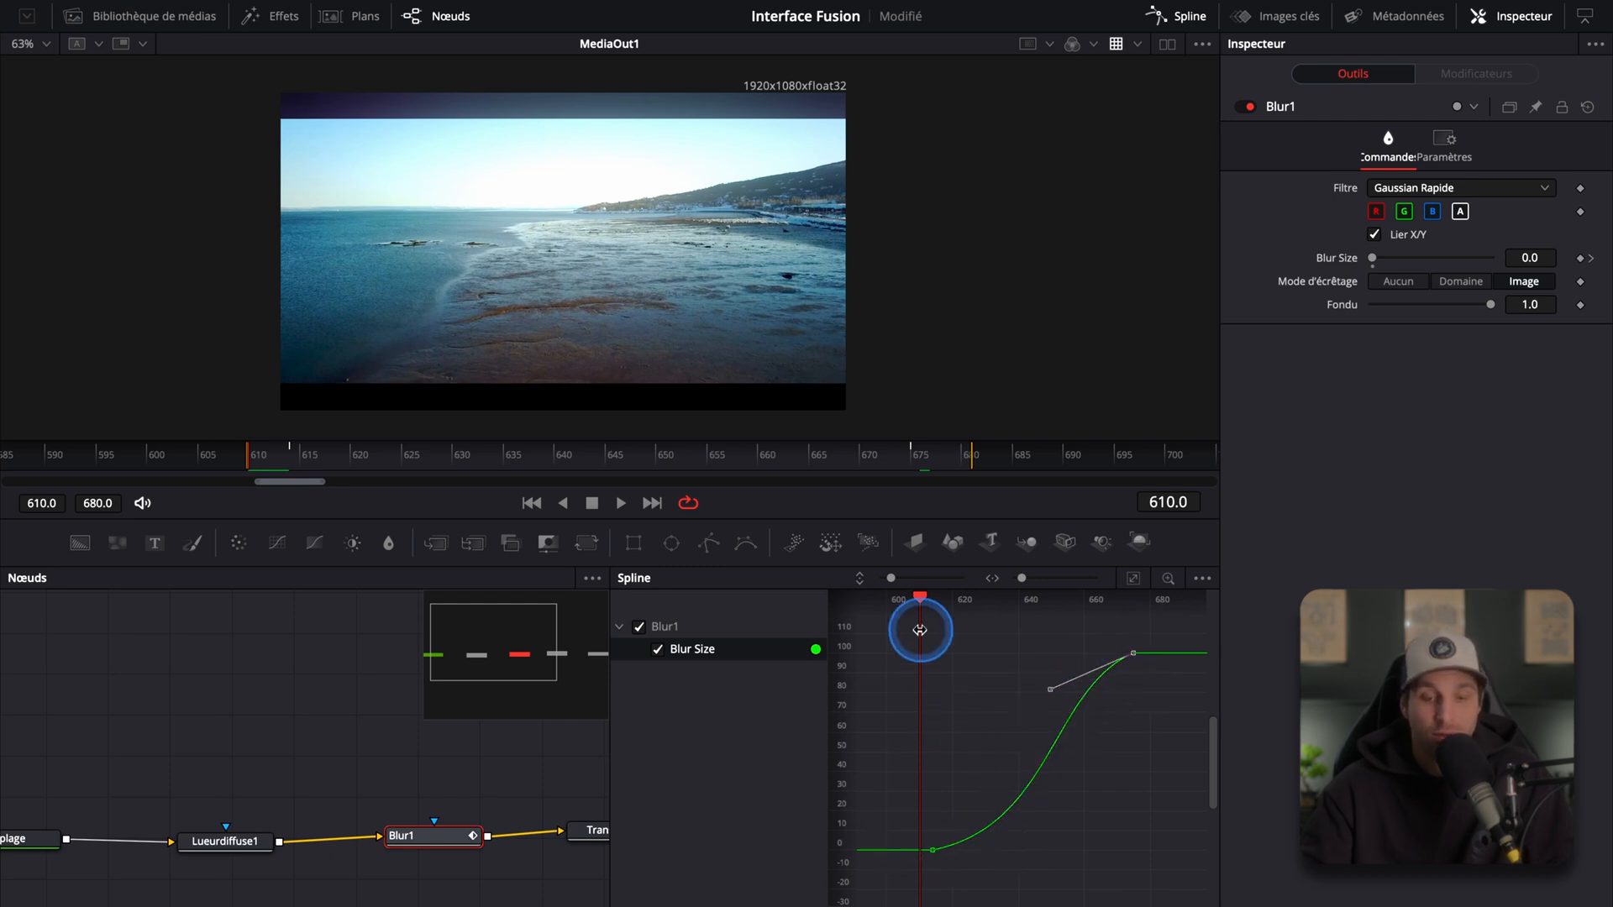
Step: Preview the eased blur at frame 615 and save the project
drag(919, 600, 936, 653)
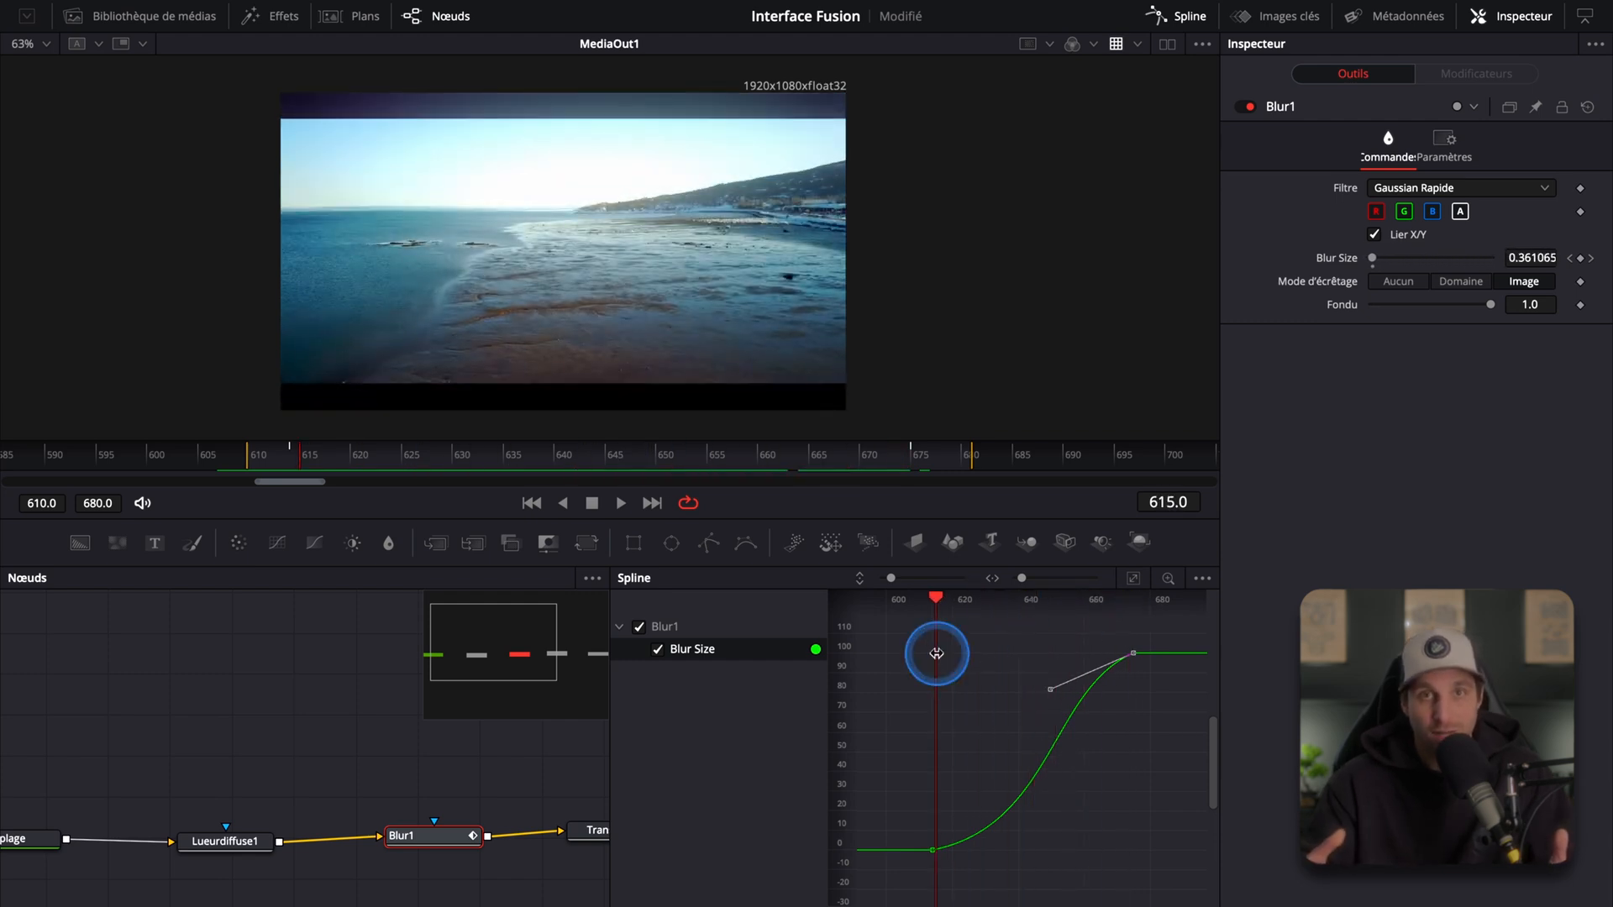
key(ctrl+s)
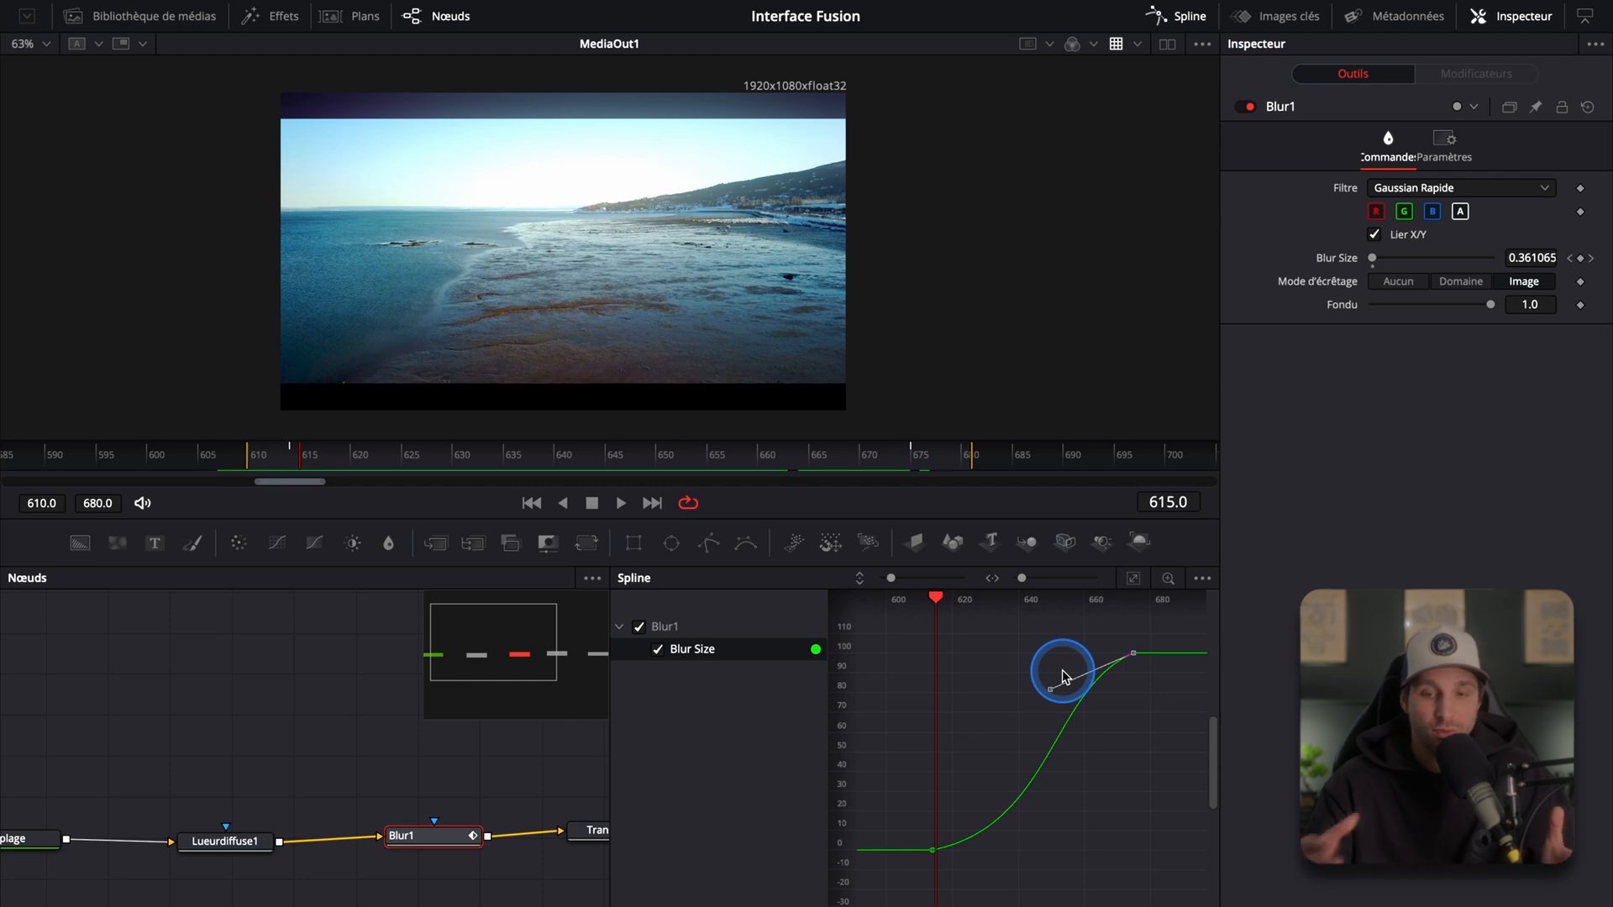
Step: Switch from the Spline editor to the Keyframes editor and select Blur1 in its node list
click(1182, 28)
click(1265, 21)
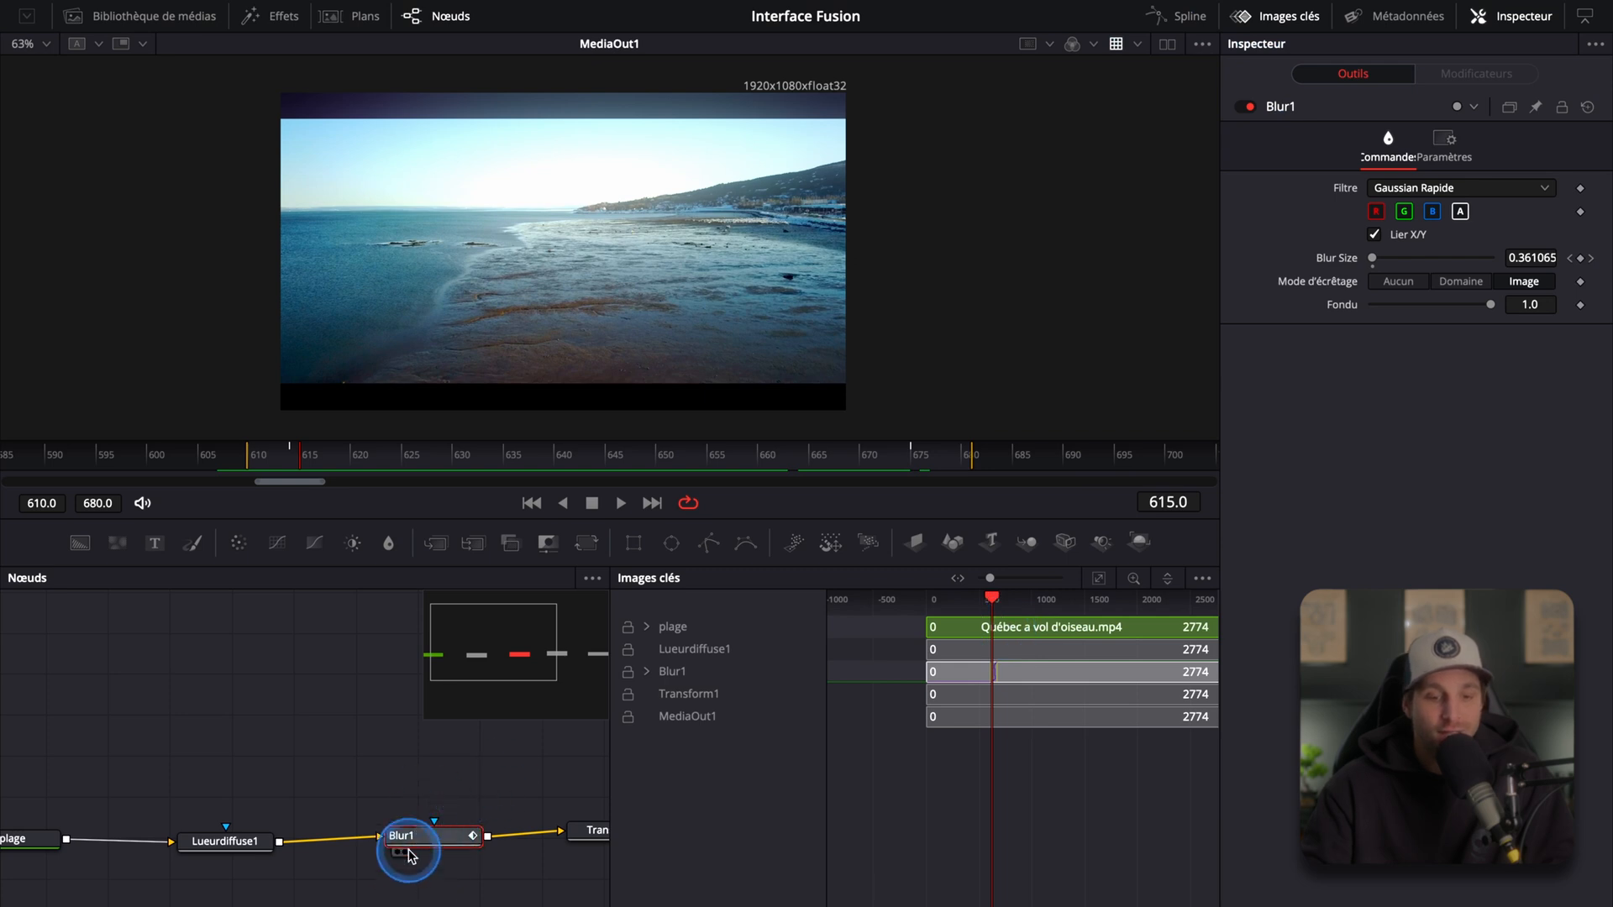
mouse_move(415, 847)
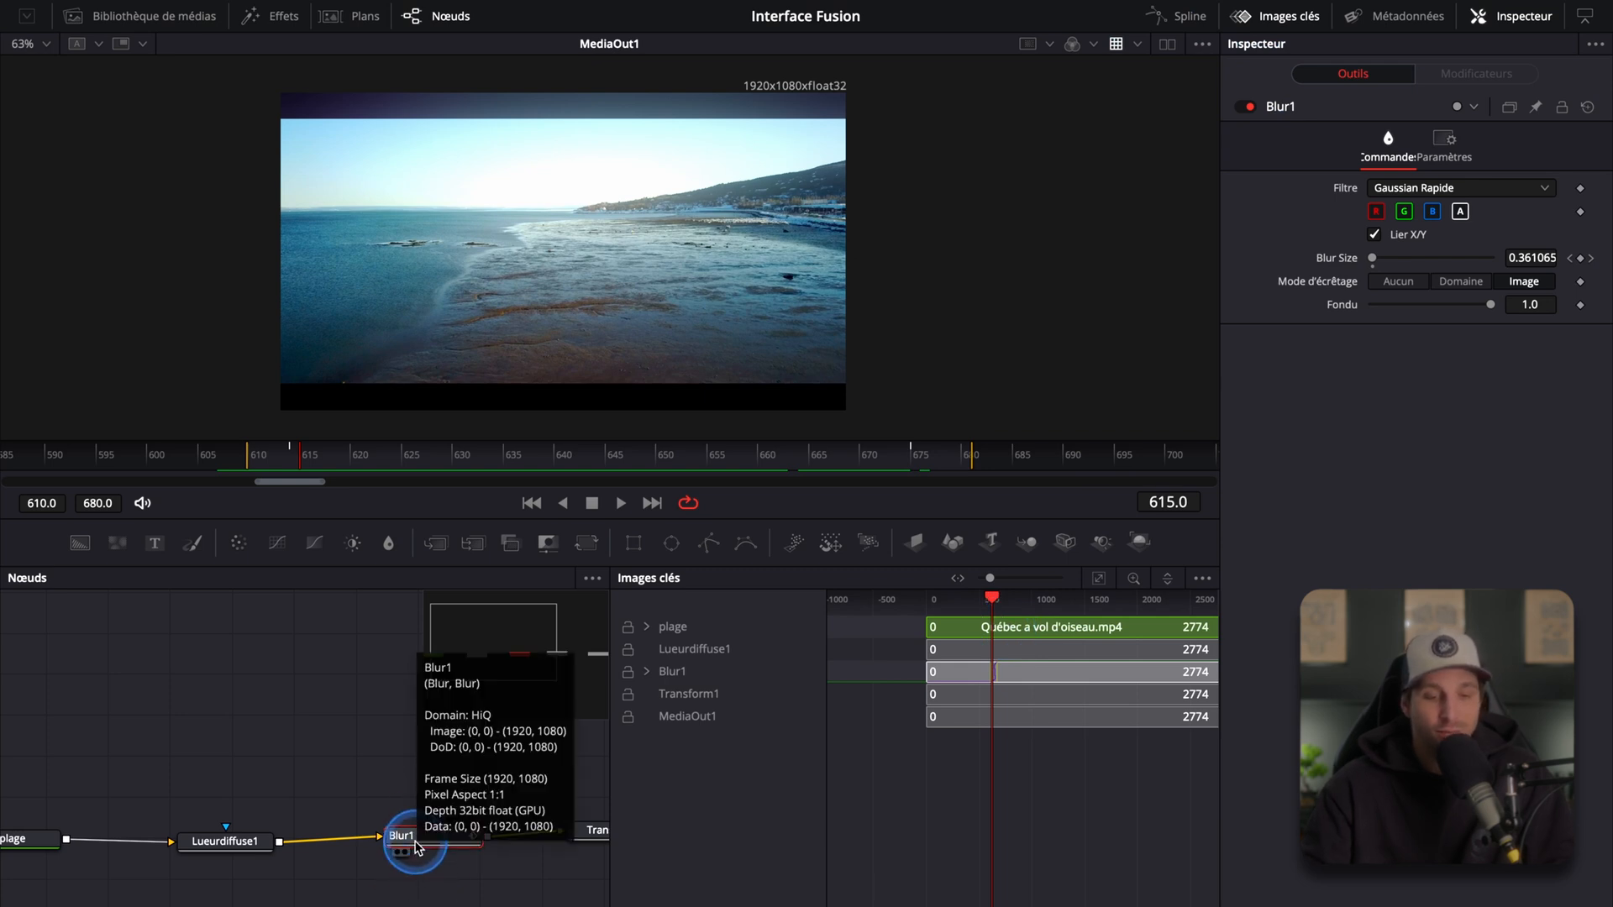
click(672, 677)
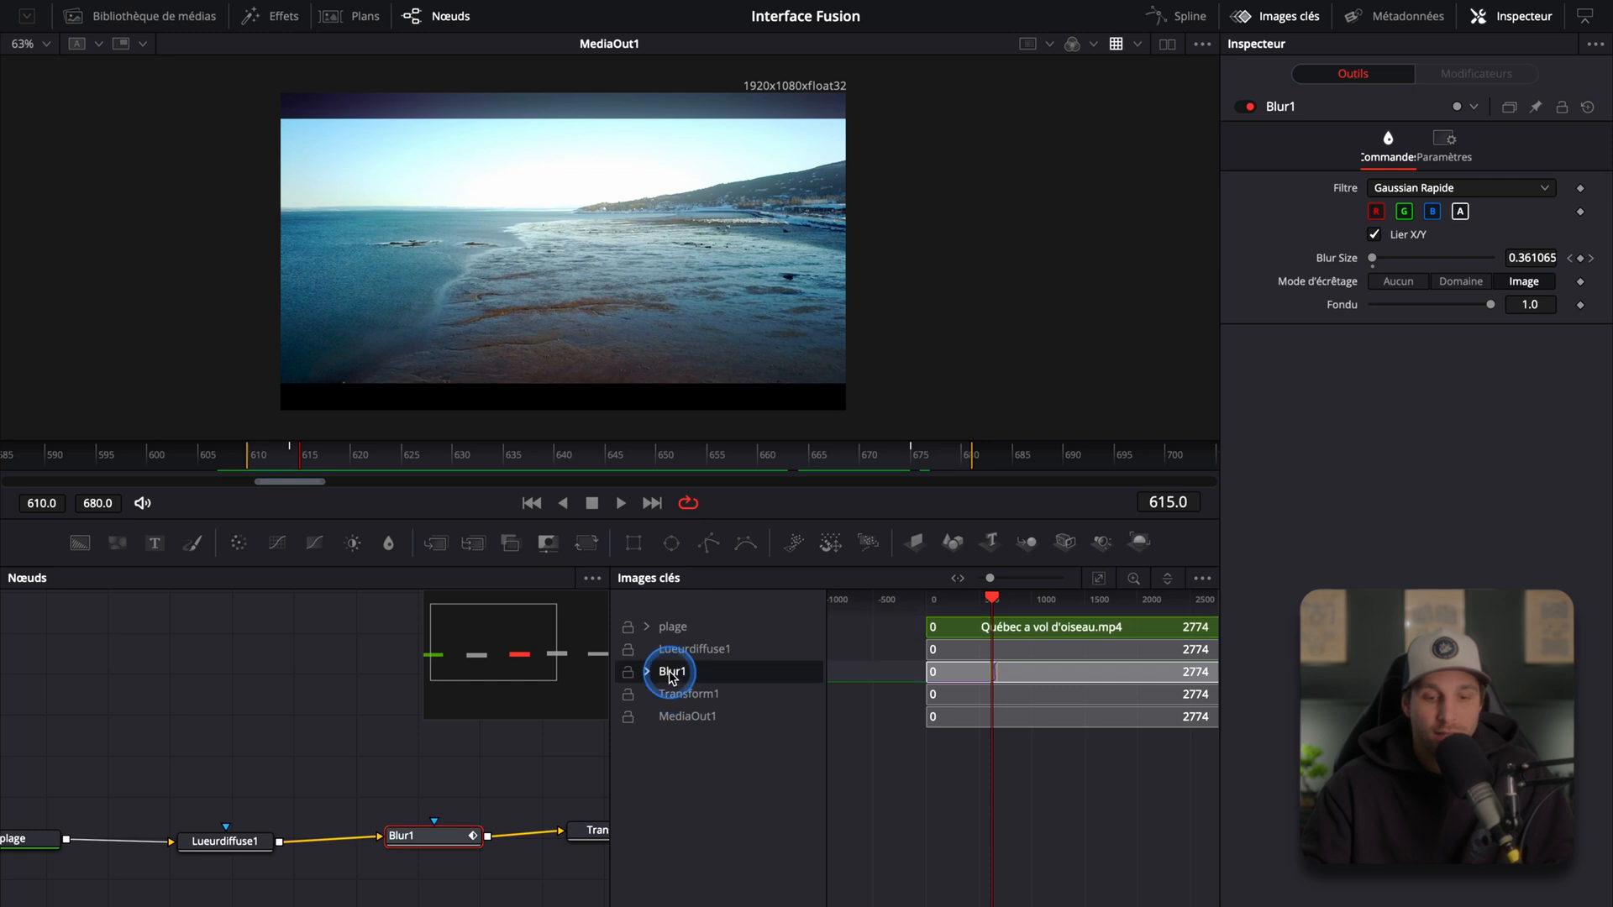
Step: Zoom into the Blur1 track in the Keyframes editor and drag its first keyframe slightly later
scroll(1010, 684, up, 5)
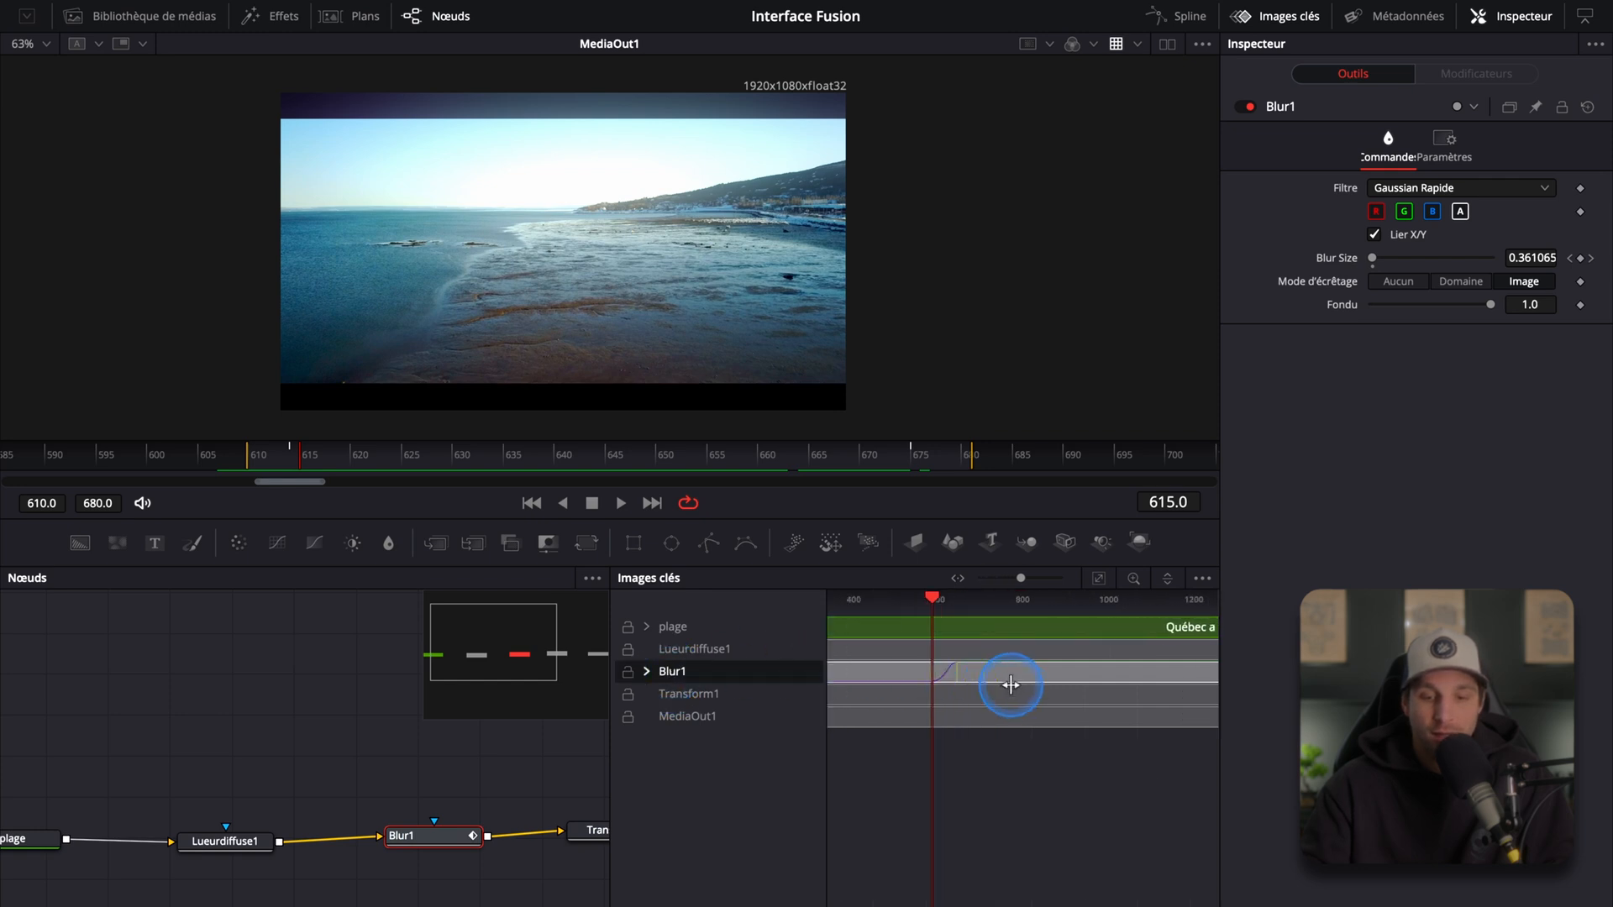
drag(997, 811, 1043, 769)
scroll(1008, 669, up, 2)
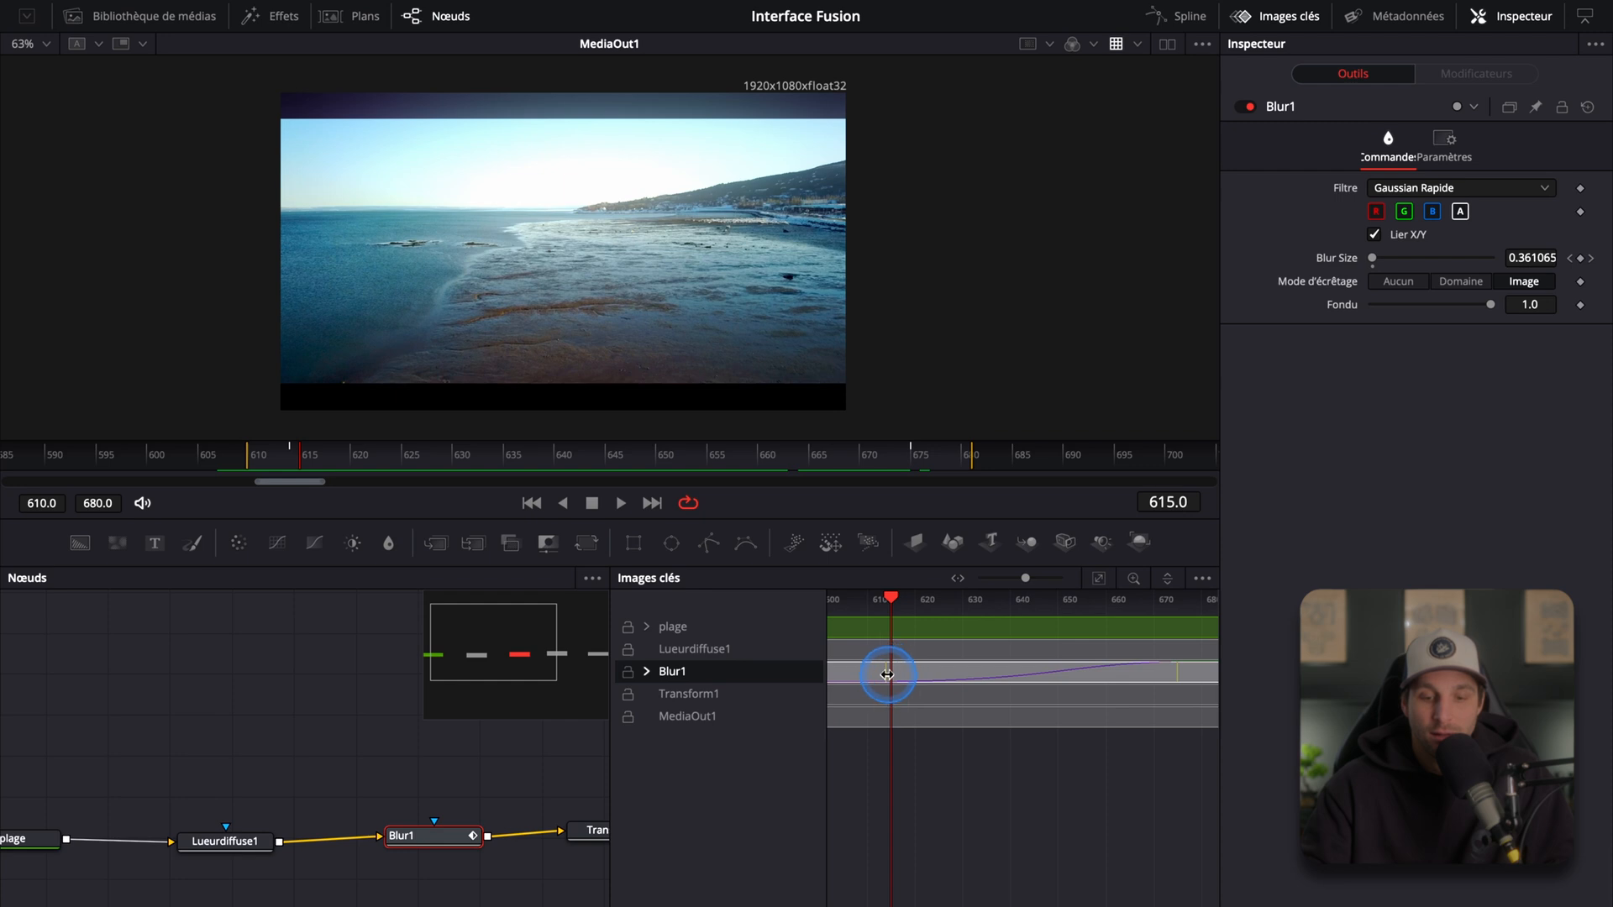
mouse_move(873, 678)
mouse_down()
mouse_move(925, 673)
mouse_move(849, 673)
mouse_move(954, 673)
mouse_move(873, 679)
mouse_move(924, 684)
mouse_move(879, 677)
mouse_move(900, 680)
mouse_up()
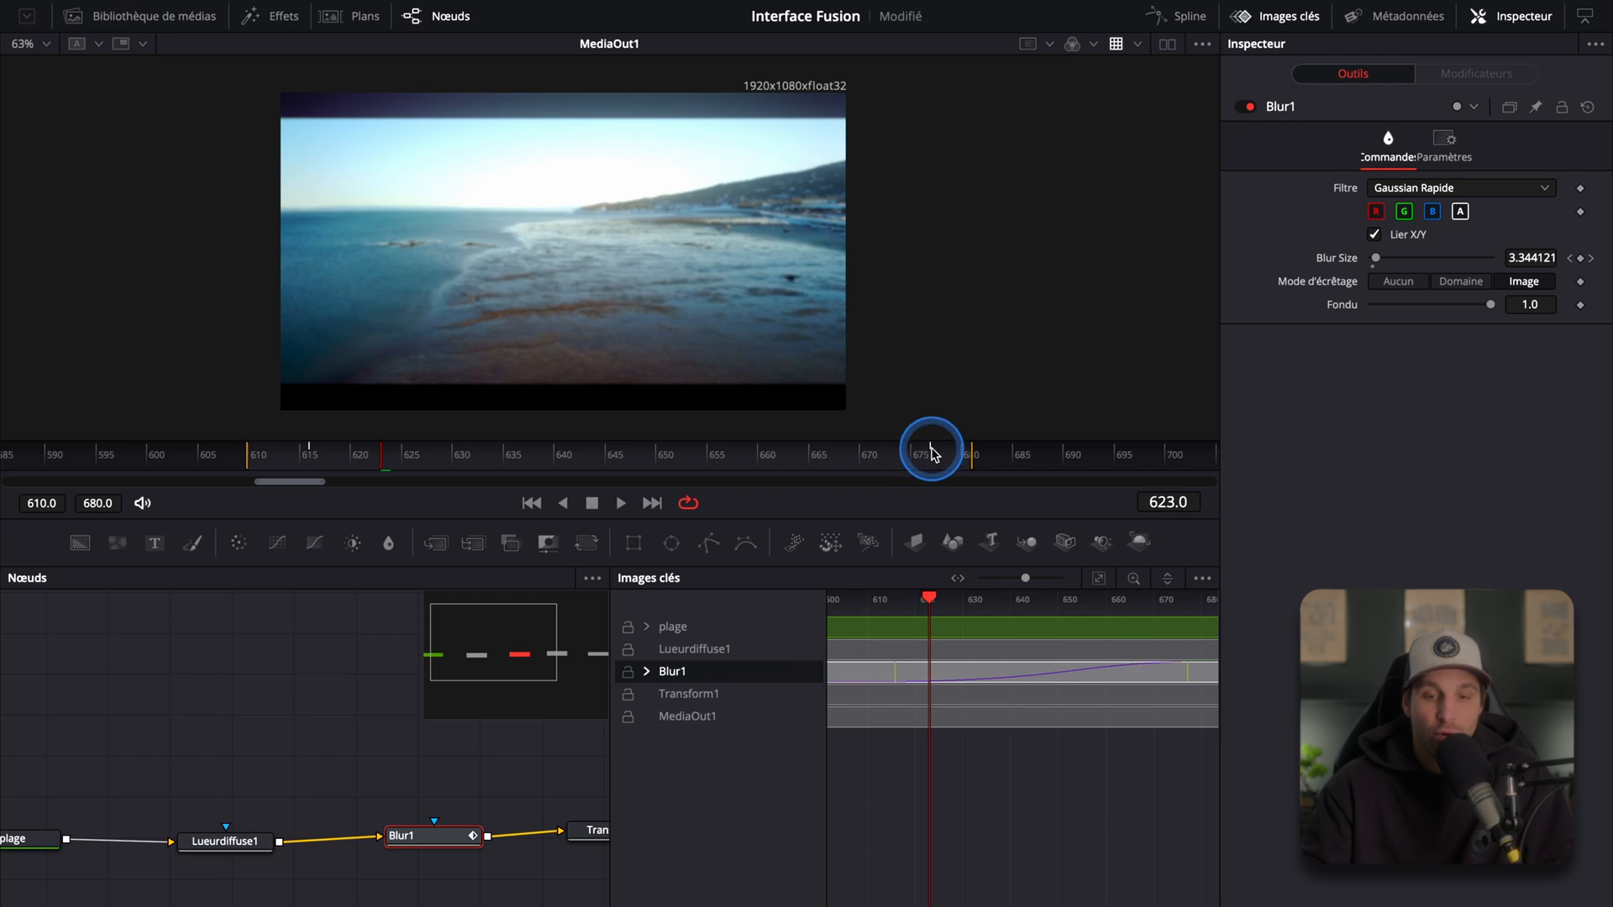
Step: Move the playhead to frame 614 and shift the Blur1 keyframe slightly later again
click(311, 464)
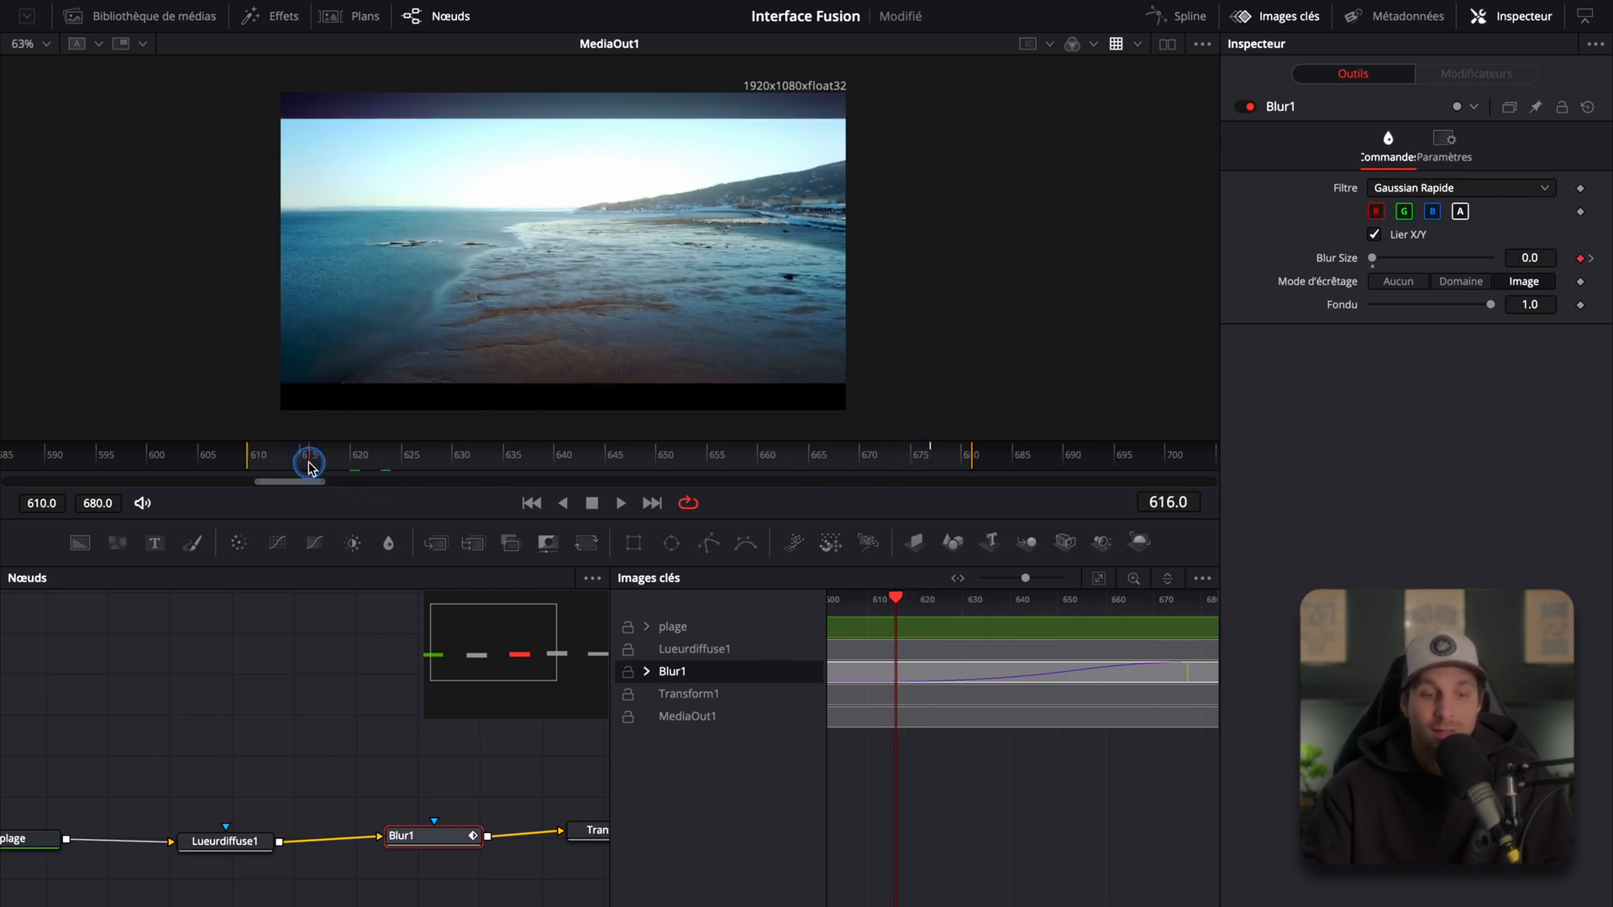
mouse_move(325, 466)
mouse_down()
mouse_move(940, 467)
mouse_move(309, 478)
mouse_up()
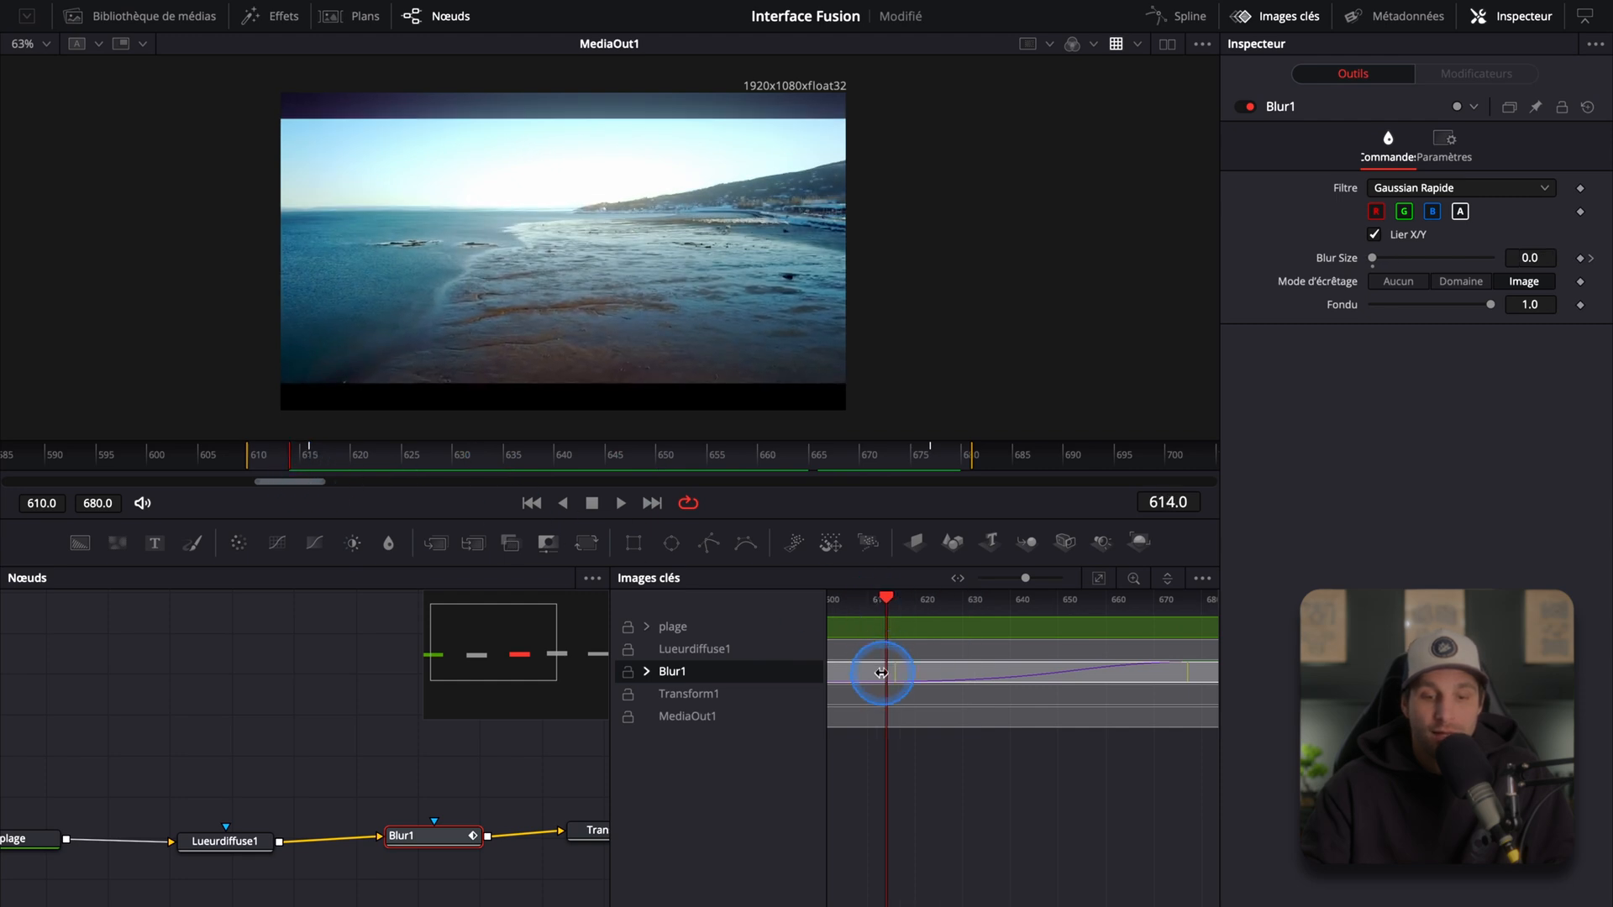
drag(895, 675, 914, 675)
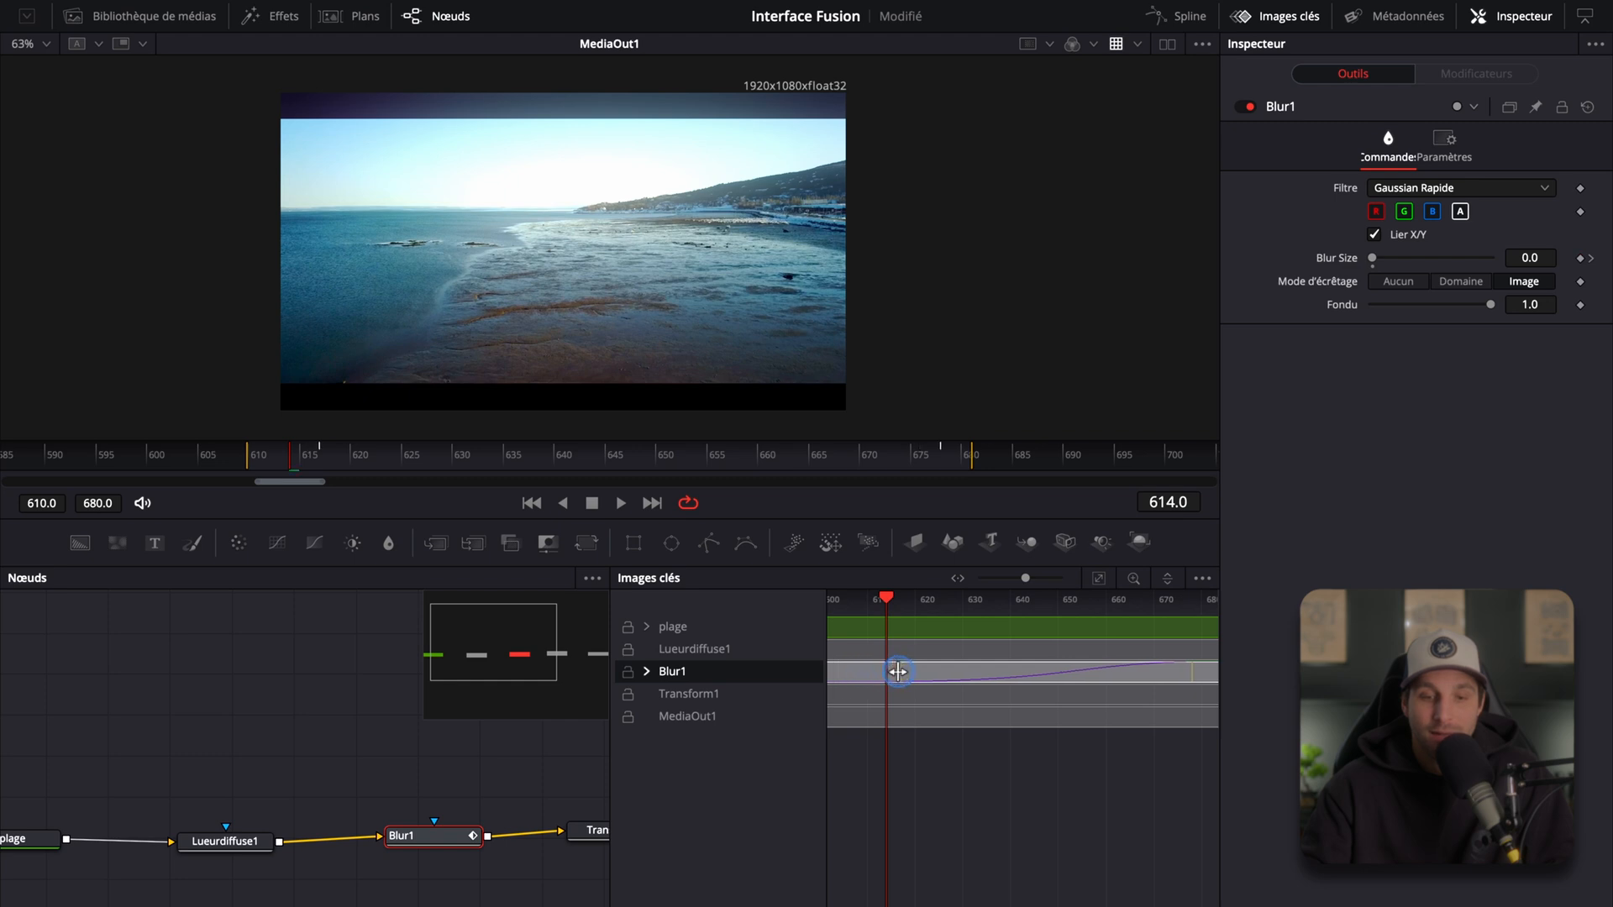
Step: Close the Keyframes editor and select the Lueurdiffuse1, Blur1 and Transform1 nodes together
click(1273, 21)
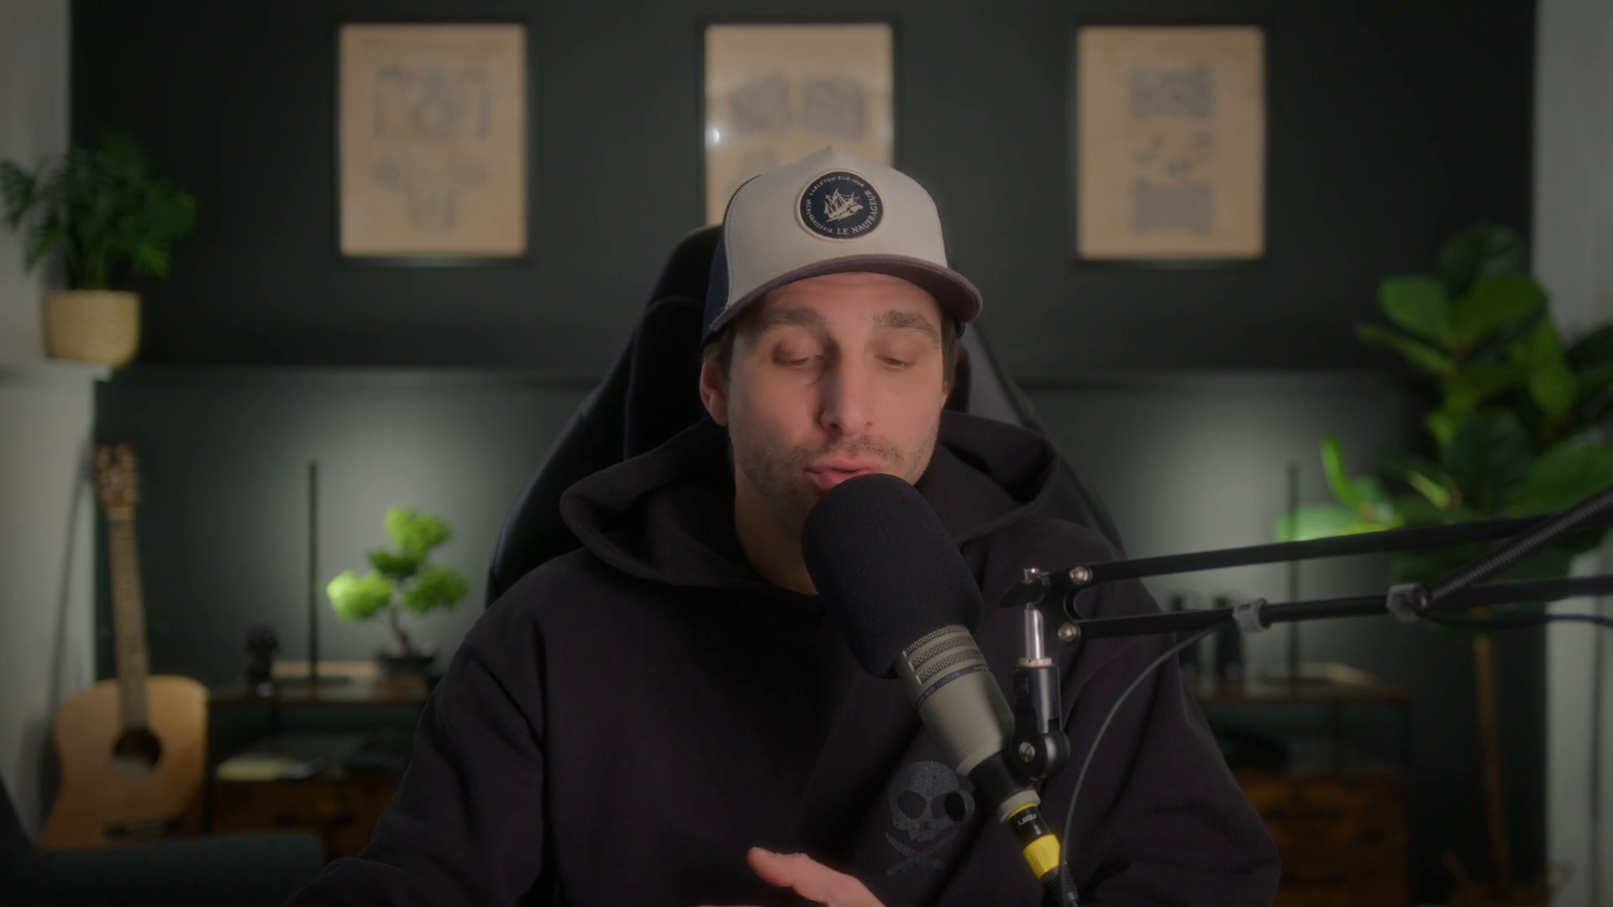
click(445, 738)
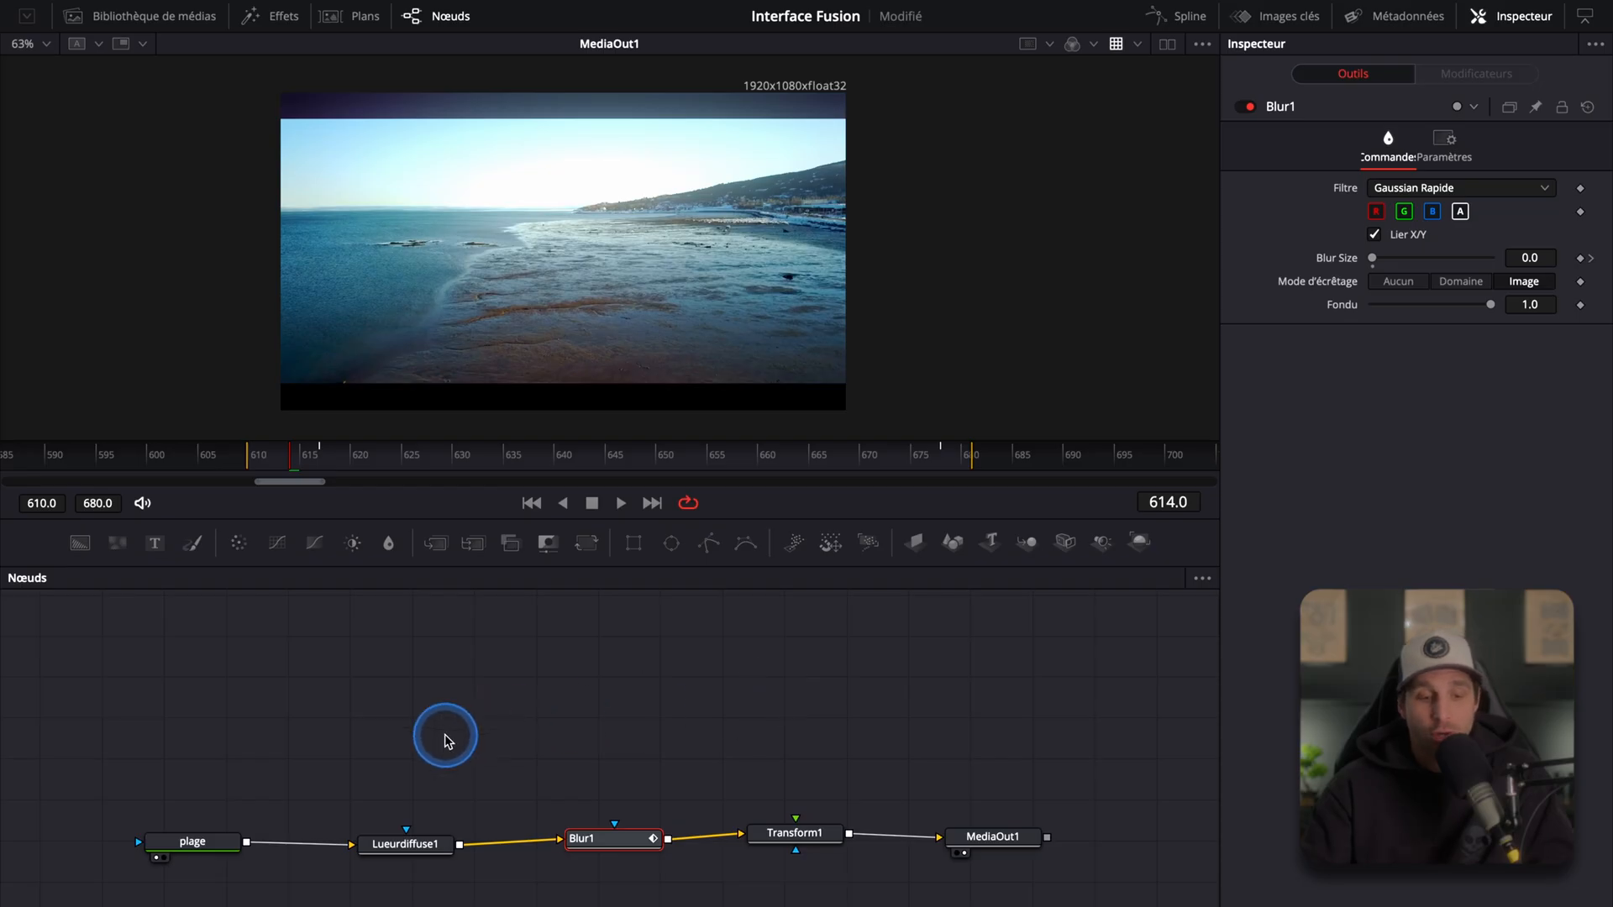
drag(339, 734, 844, 904)
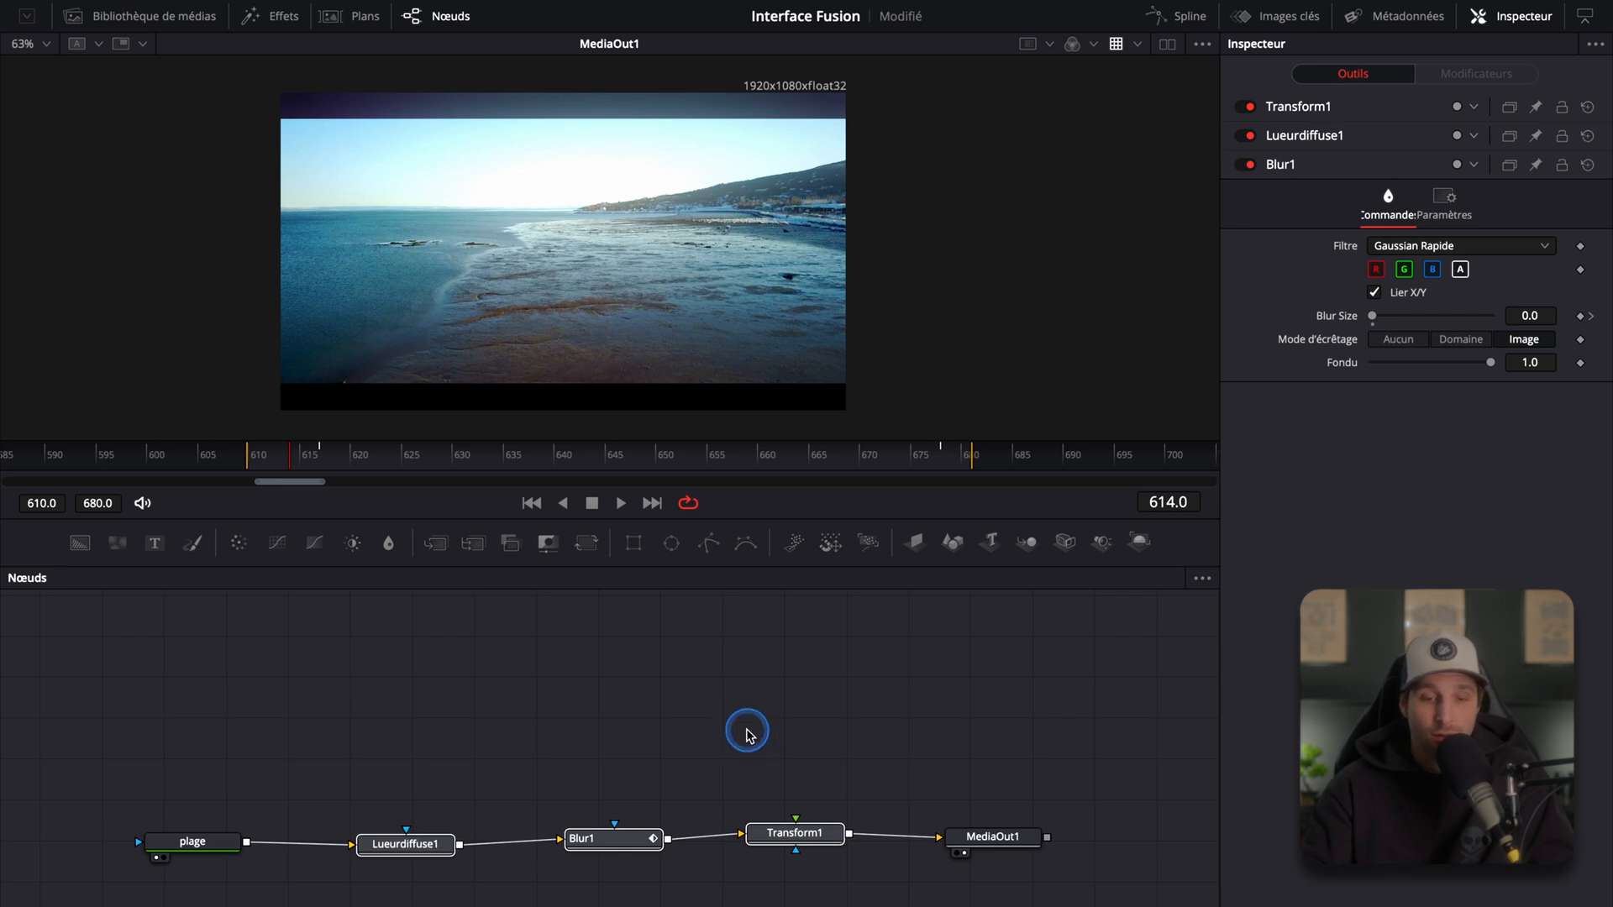
Step: Reset the Fusion composition back to only MediaIn1 and MediaOut1
mouse_move(681, 4)
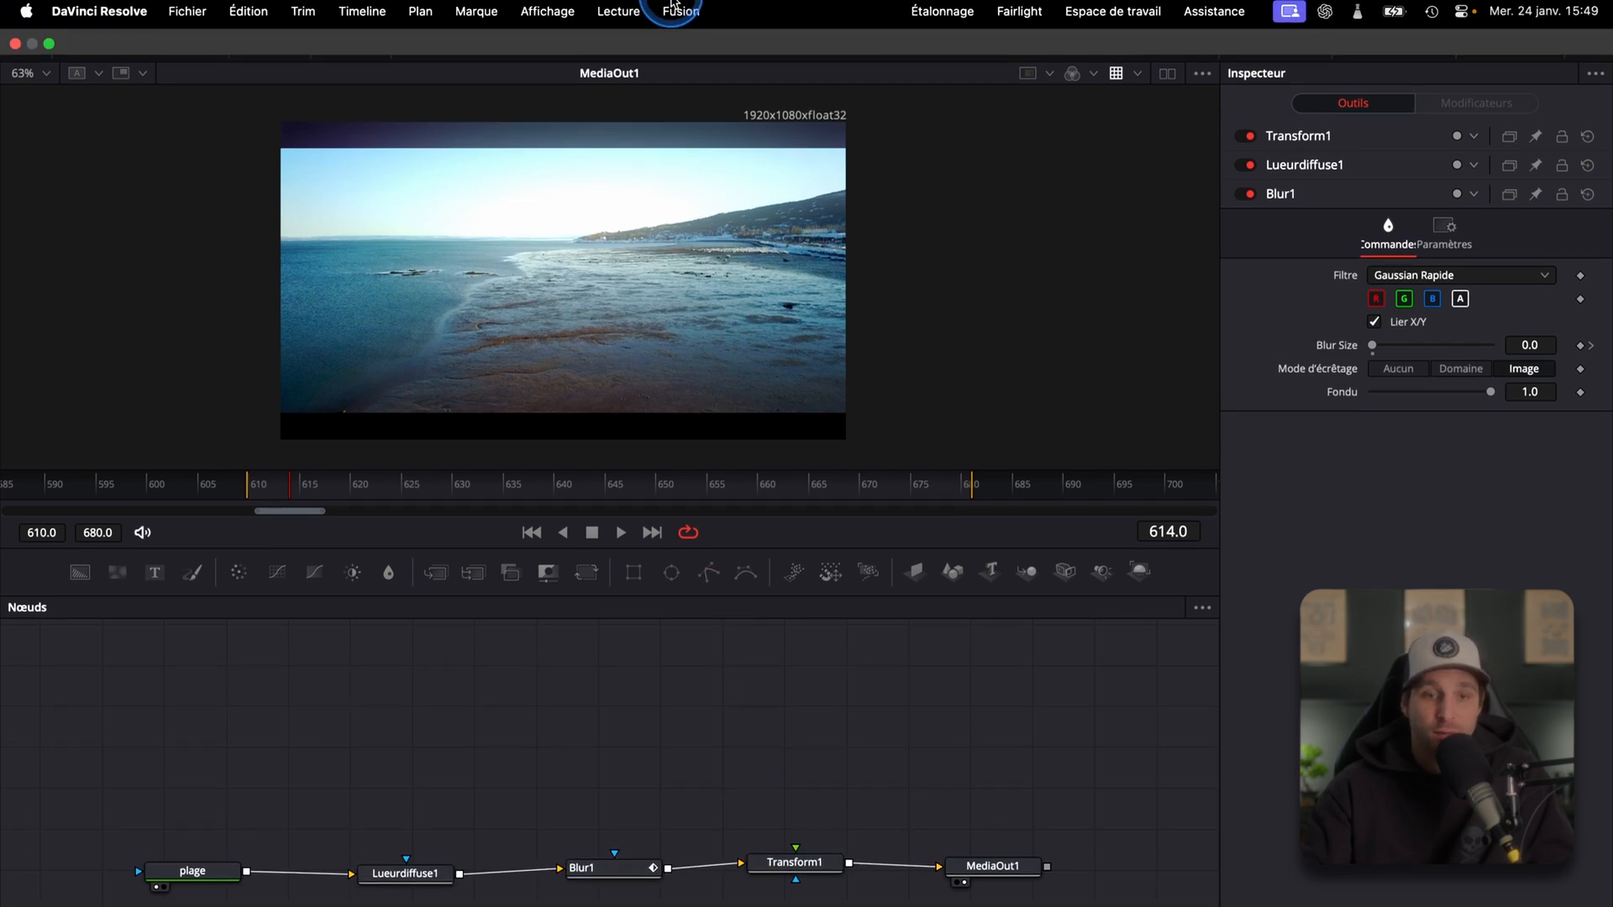
click(682, 12)
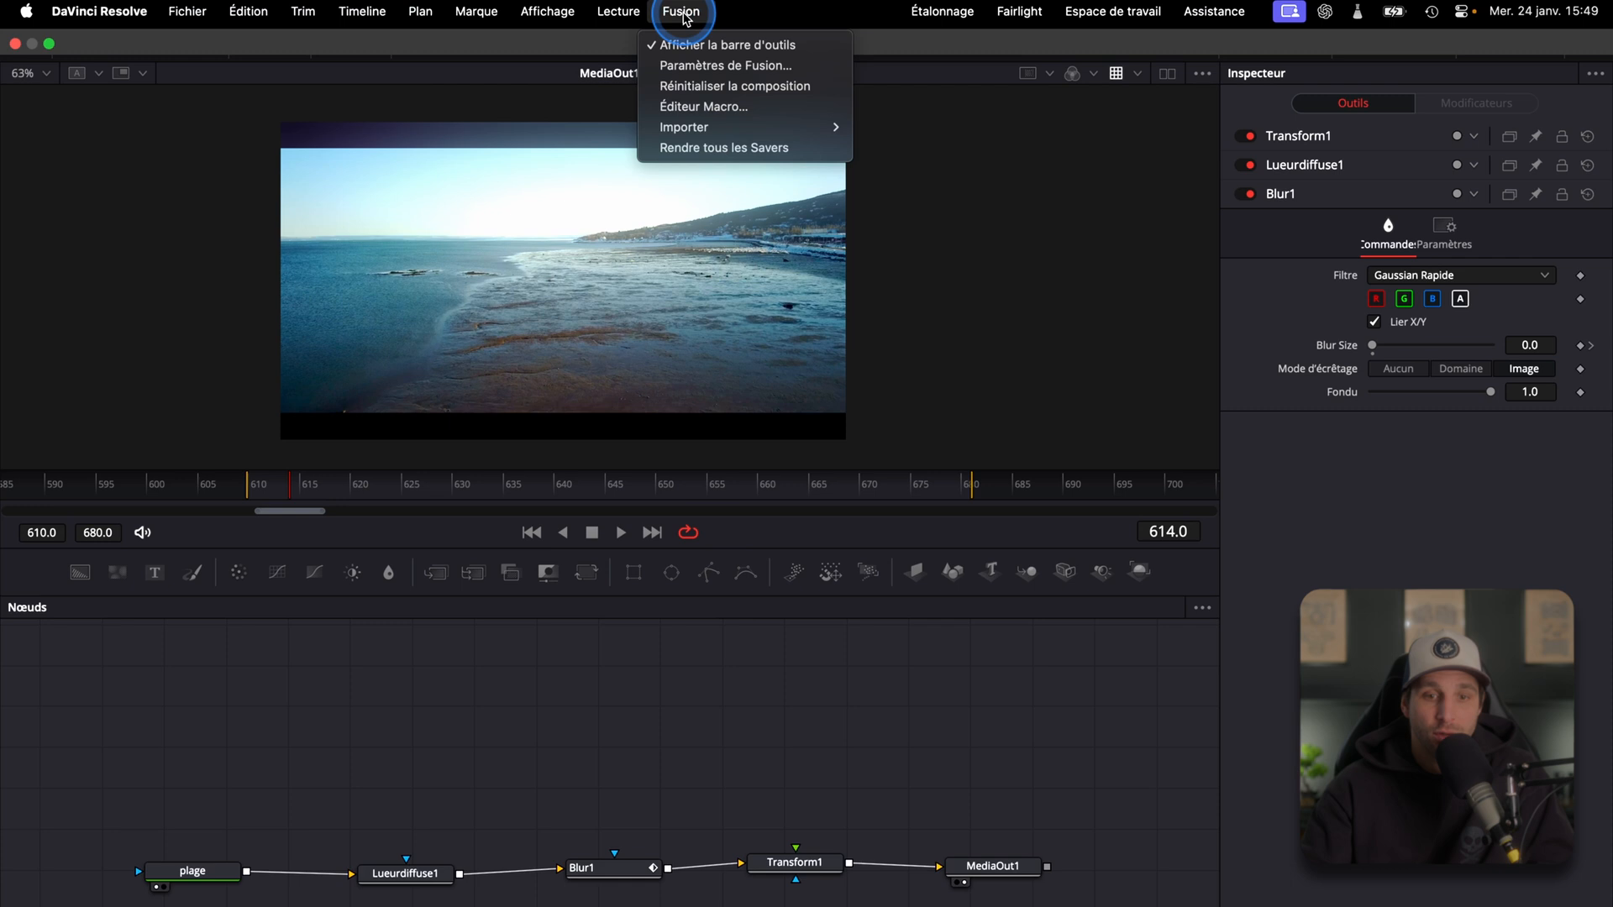
click(766, 88)
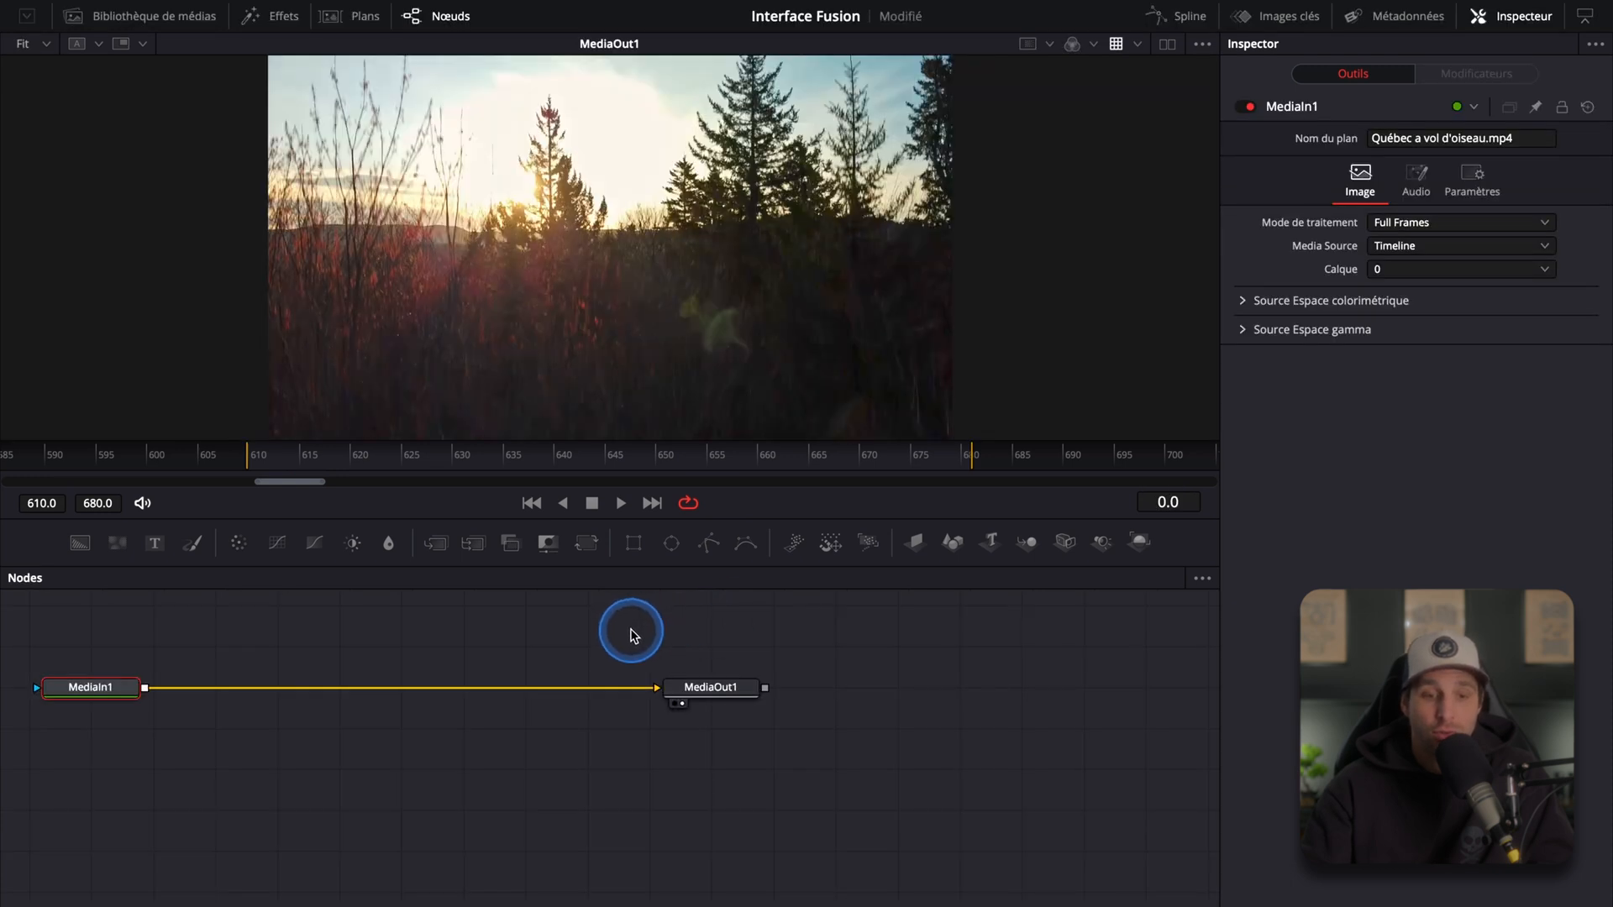
Step: Switch to the Edit page, zoom the timeline and open the options for the Québec a vol d'oiseau.mp4 clip under the playhead
click(555, 454)
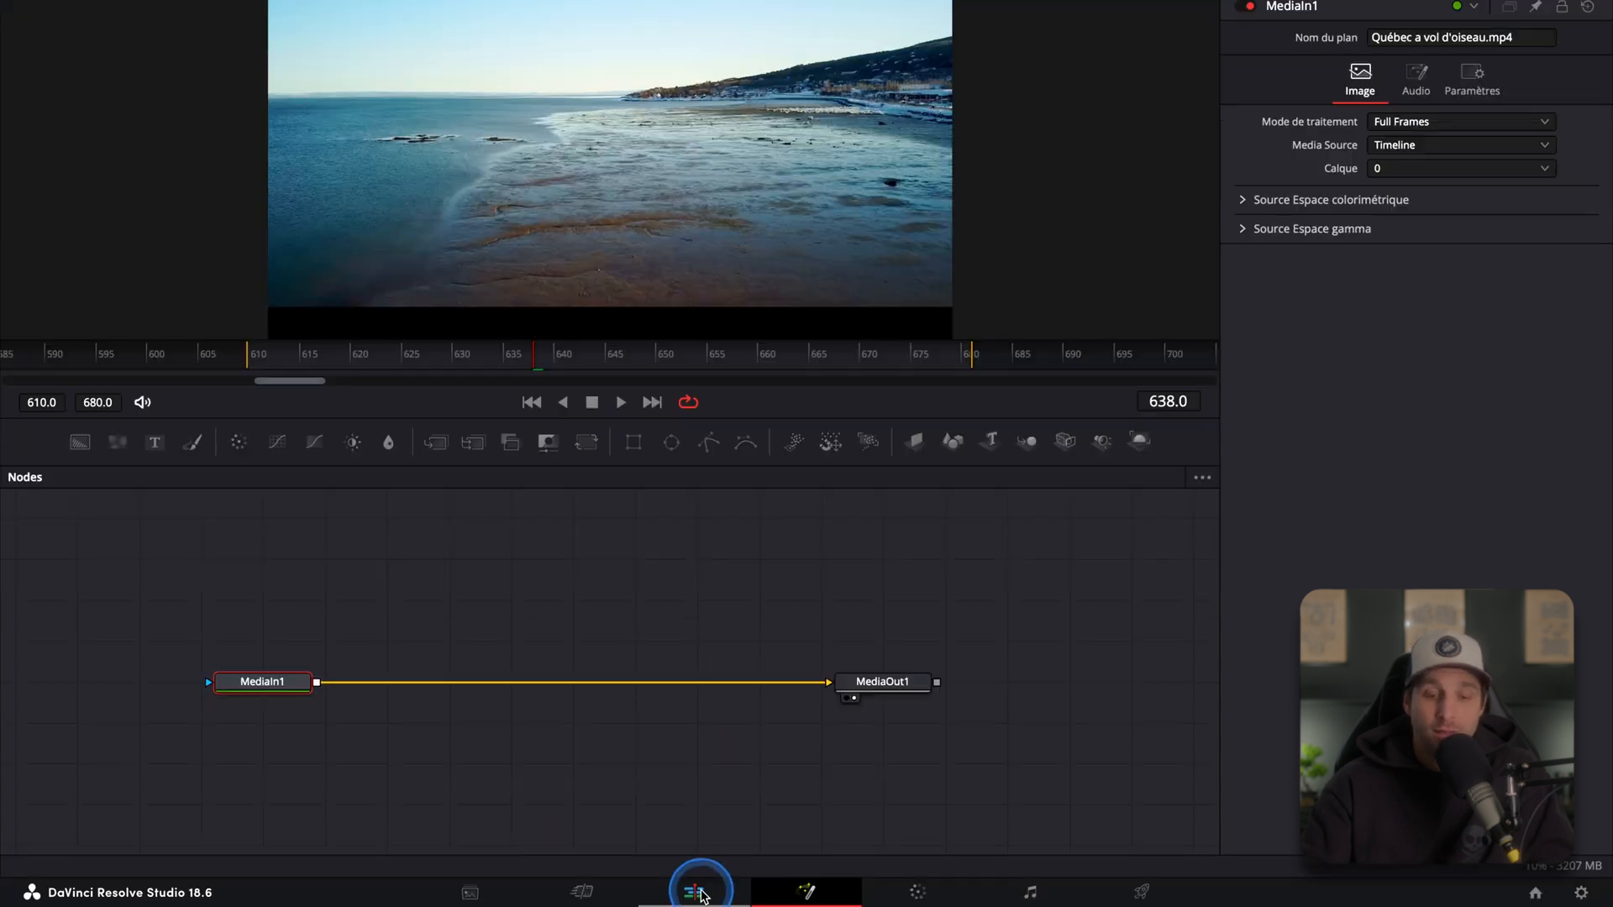
click(694, 890)
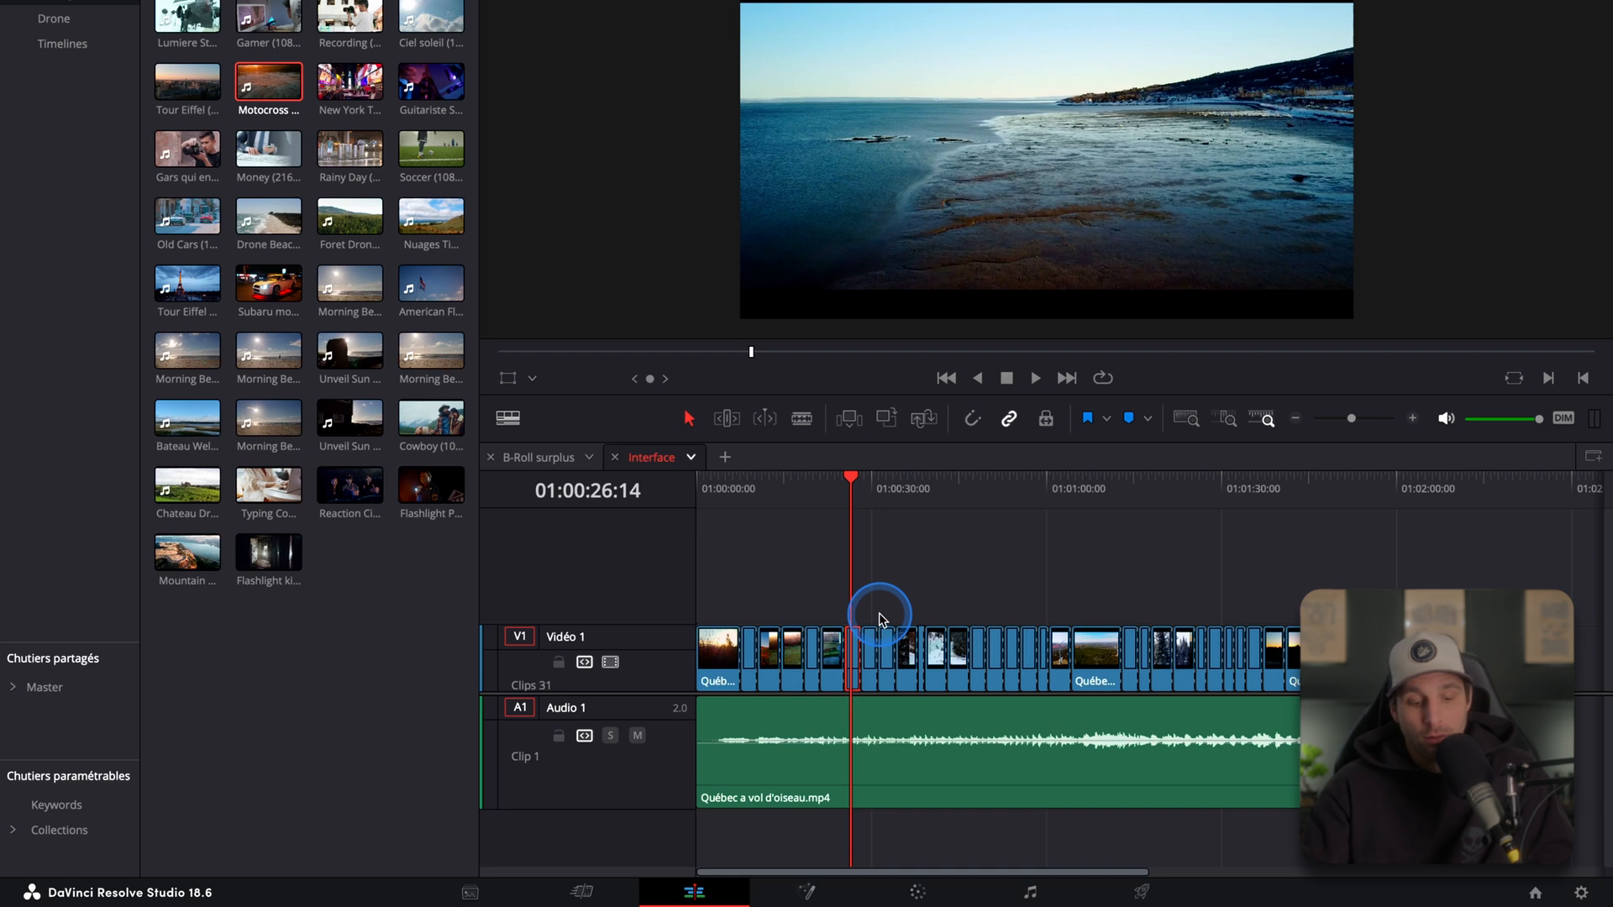
scroll(918, 576, up, 5)
scroll(1252, 613, up, 5)
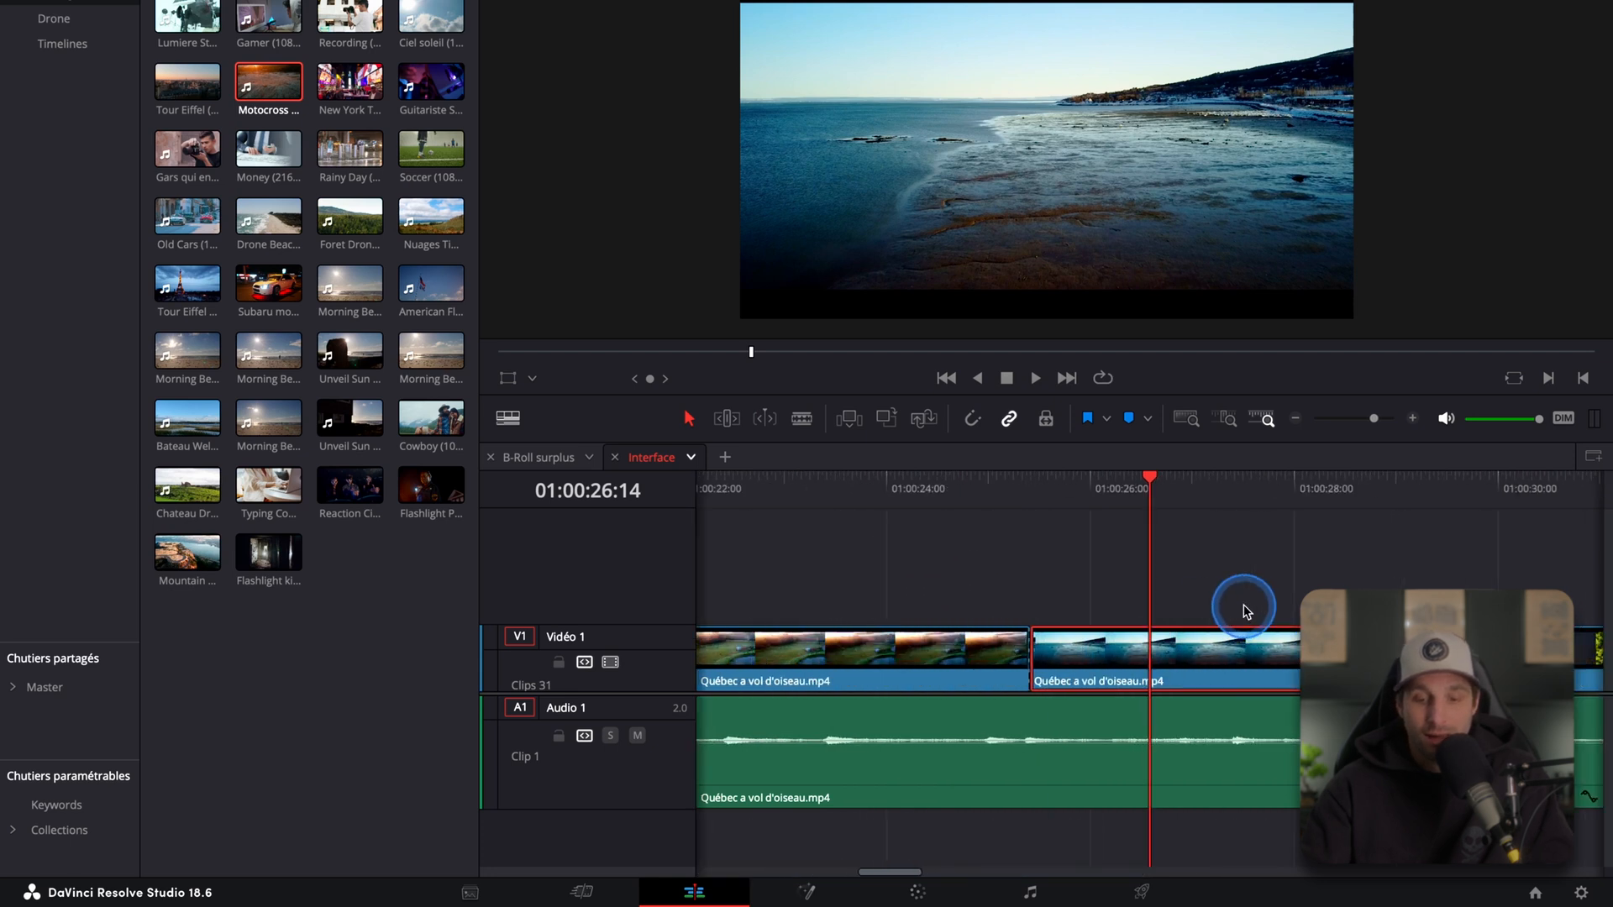
right_click(1062, 656)
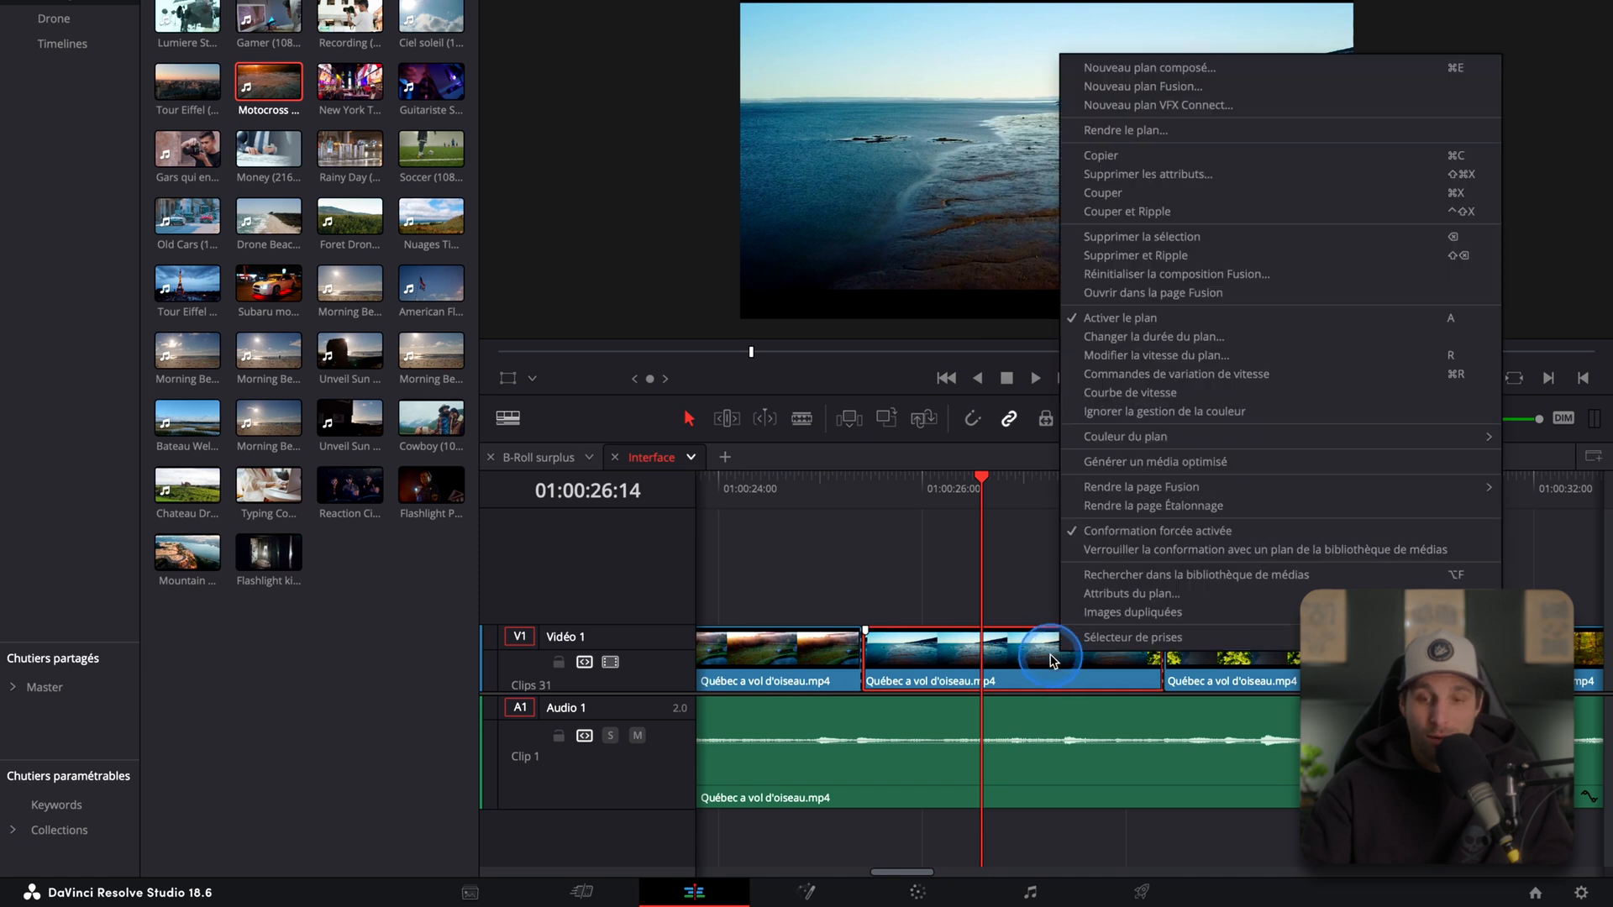